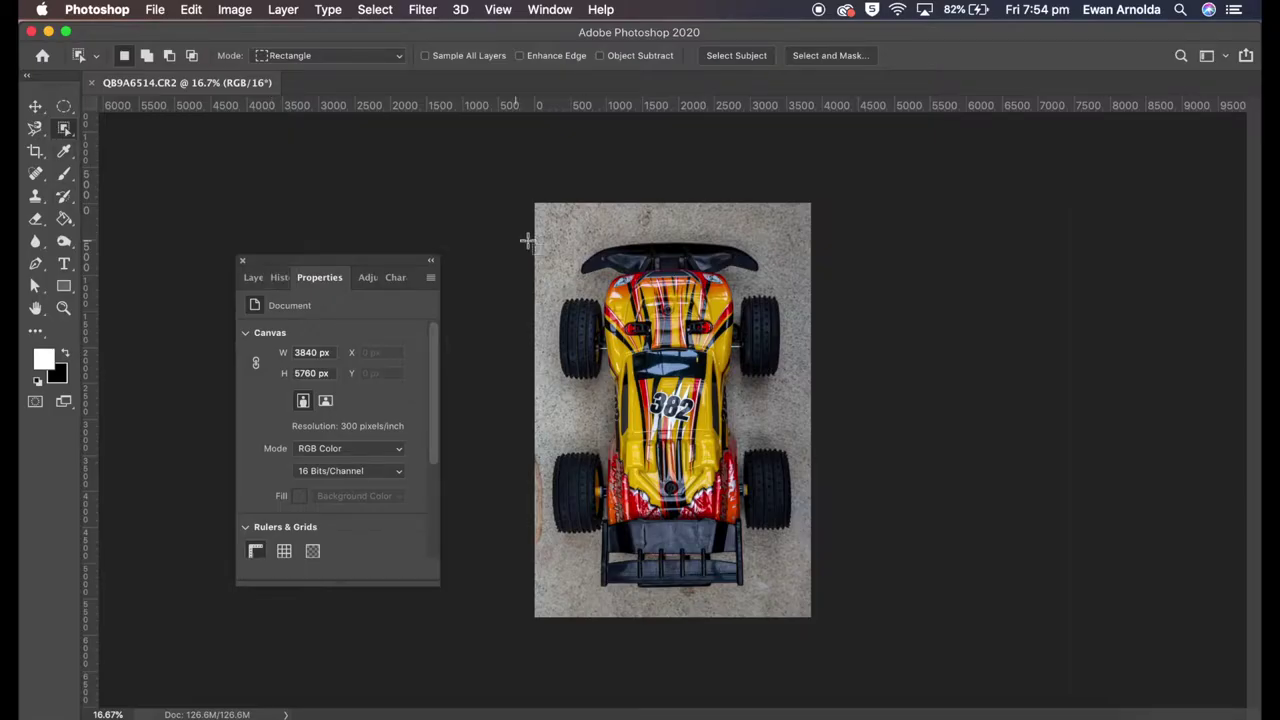
# Box-select the car with Object Selection and invert so the surrounding floor is selected
pyautogui.moveTo(555, 262); pyautogui.dragTo(798, 603)
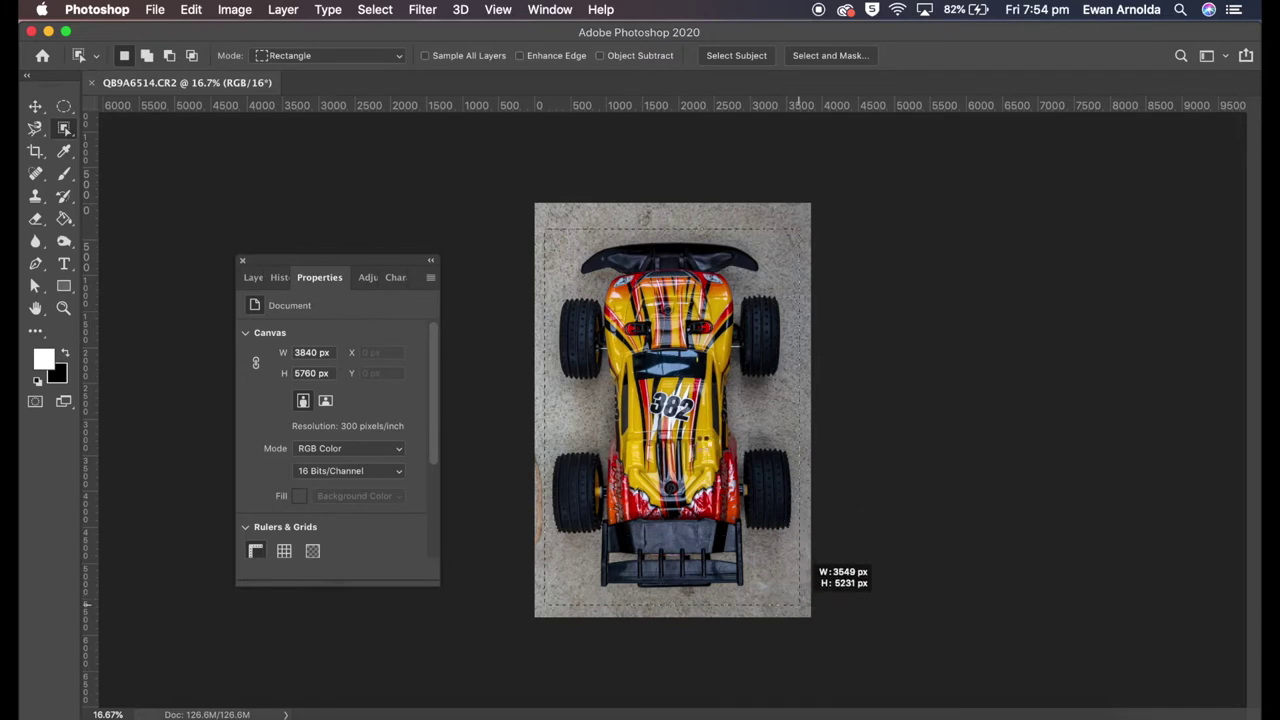
pyautogui.press('b')
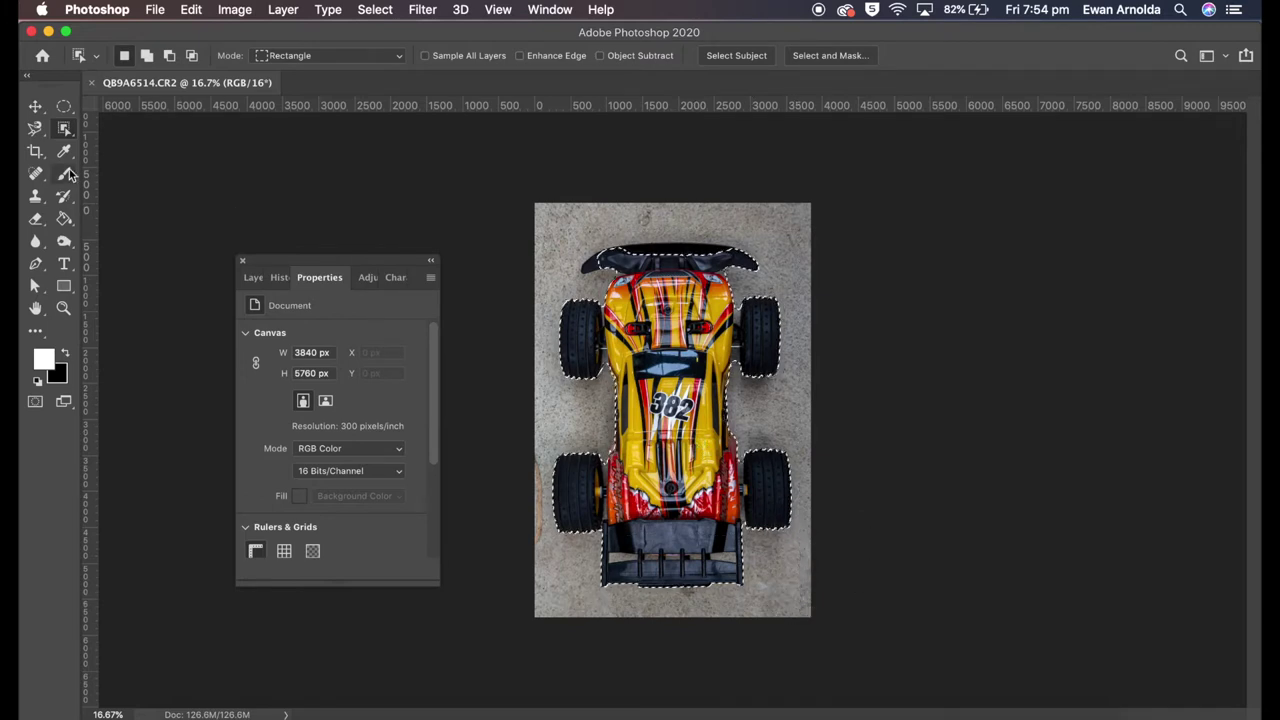
pyautogui.hotkey('ctrl', 'shift', 'i')
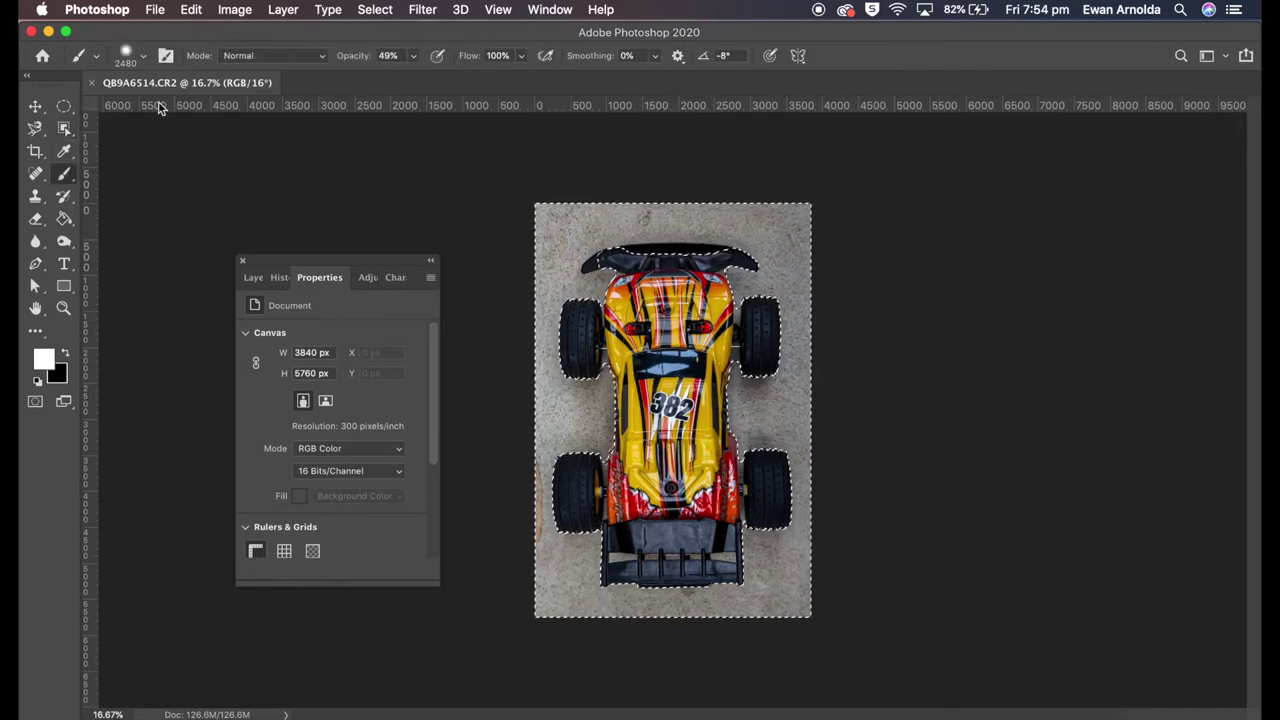
pyautogui.click(63, 132)
pyautogui.rightClick(63, 132)
pyautogui.click(110, 157)
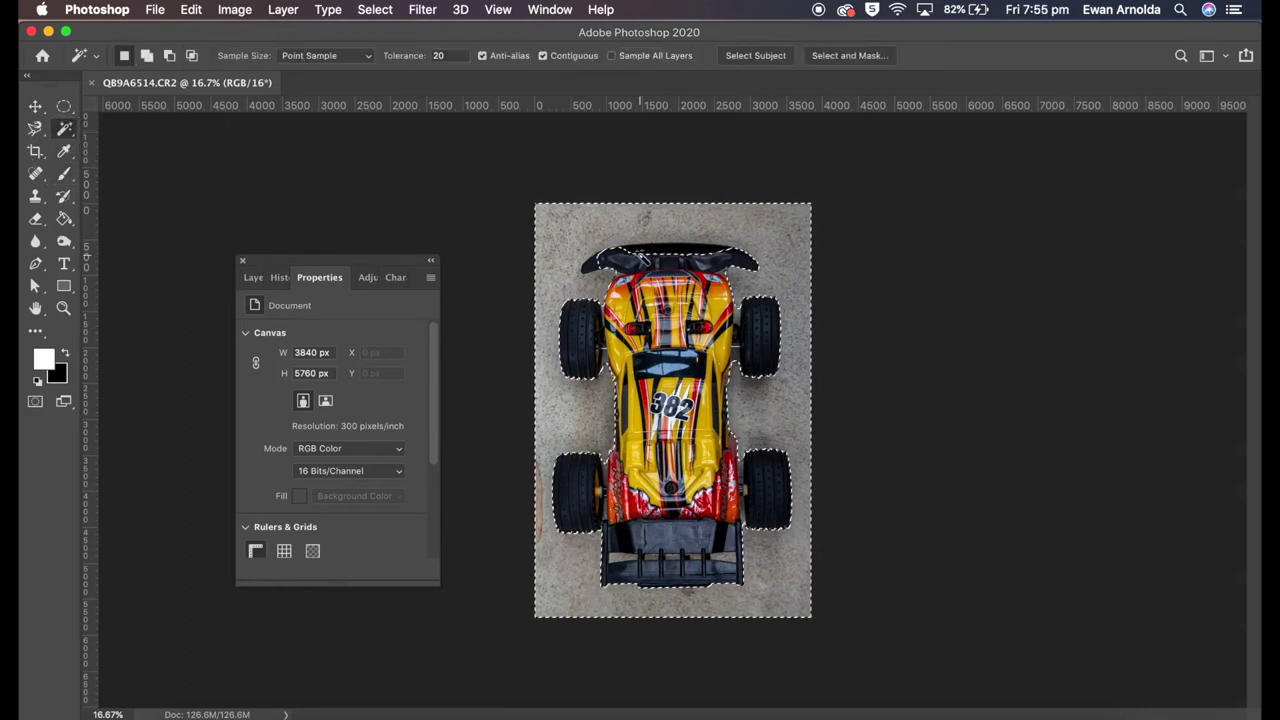
# At 50% zoom, add the floor beside the spoiler, upper-right wheel strut and axle gap
pyautogui.click(641, 260)
pyautogui.click(670, 260)
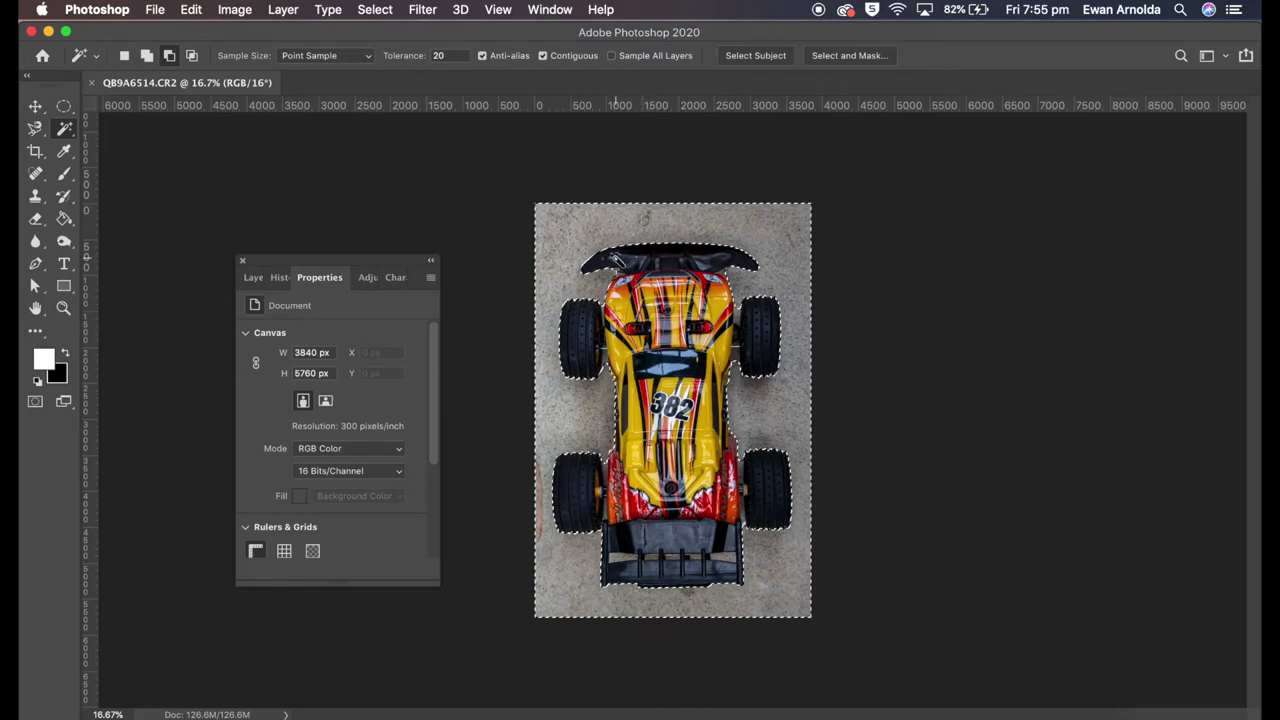
pyautogui.hotkey('ctrl', '+')
pyautogui.hotkey('ctrl', '+')
pyautogui.hotkey('ctrl', '+')
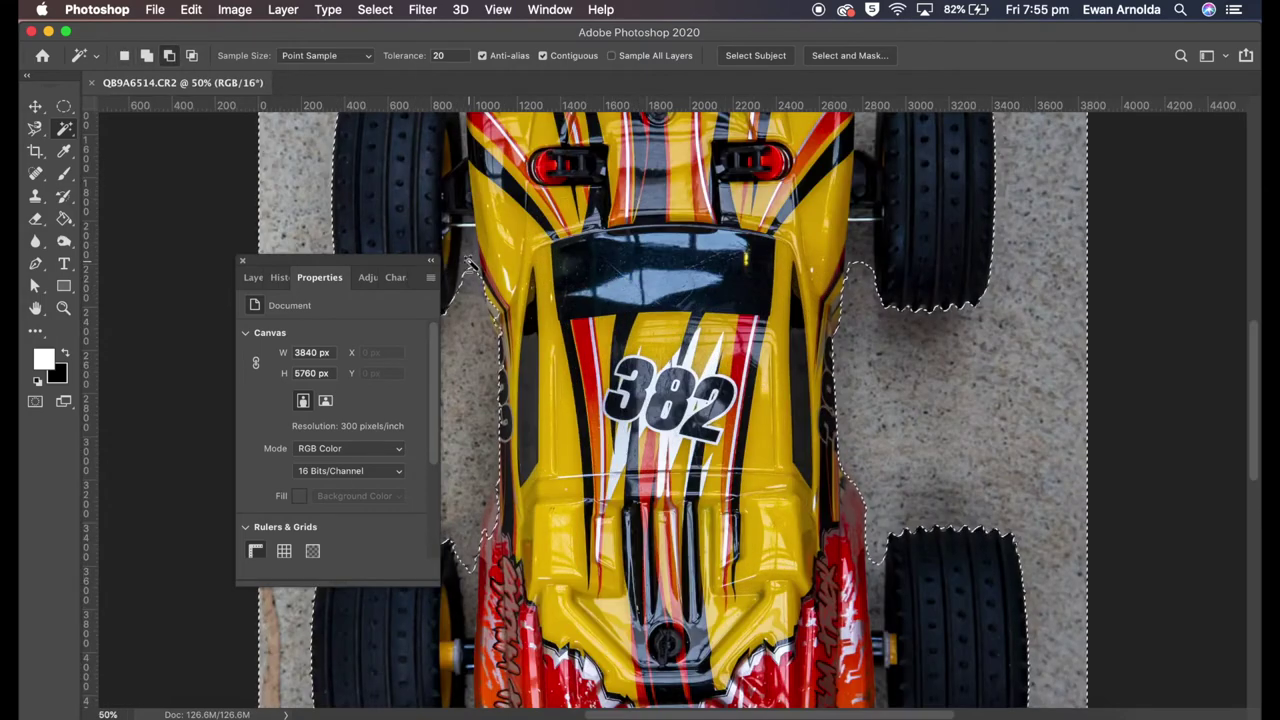
pyautogui.press('shift')
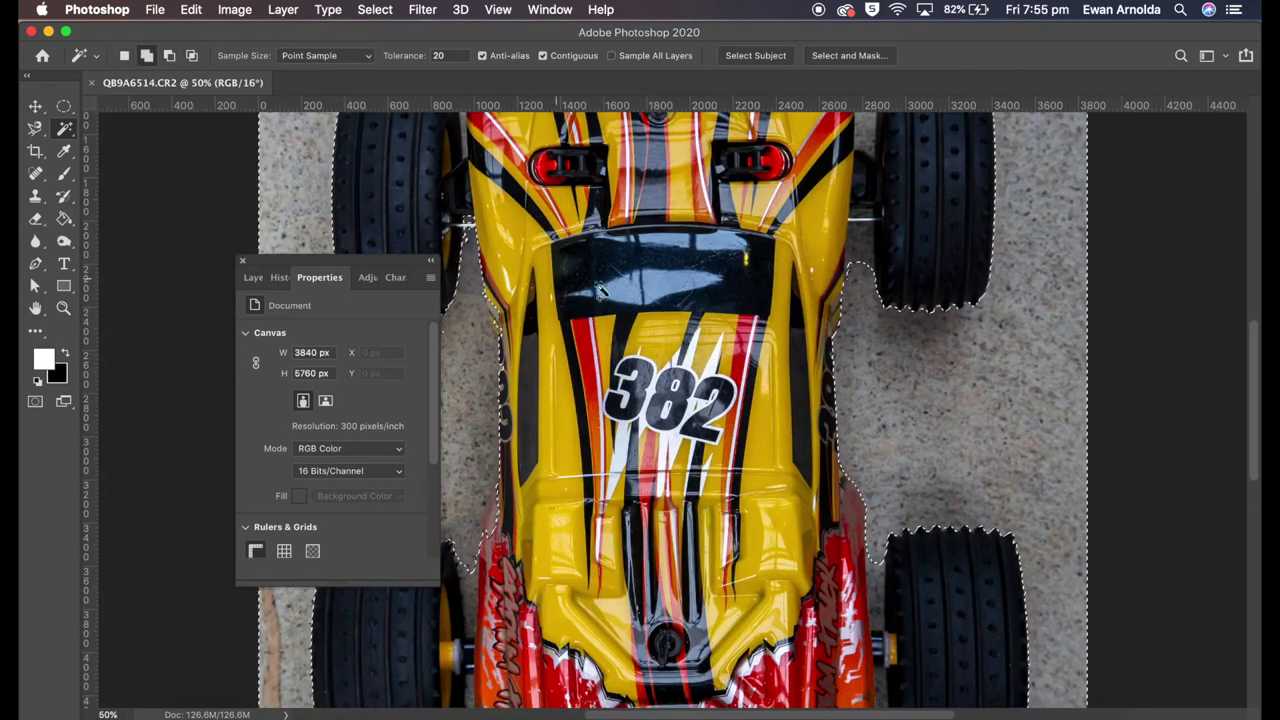
pyautogui.click(867, 237)
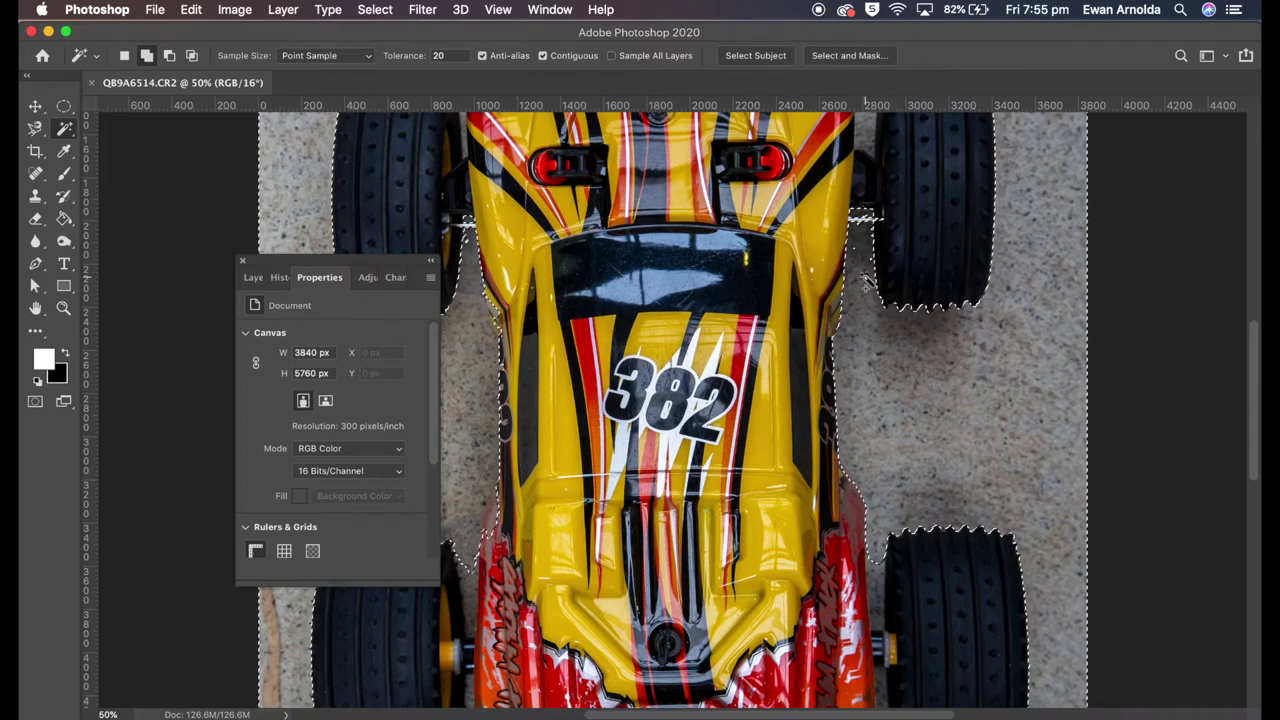
pyautogui.moveTo(871, 533); pyautogui.dragTo(853, 343)
pyautogui.click(862, 480)
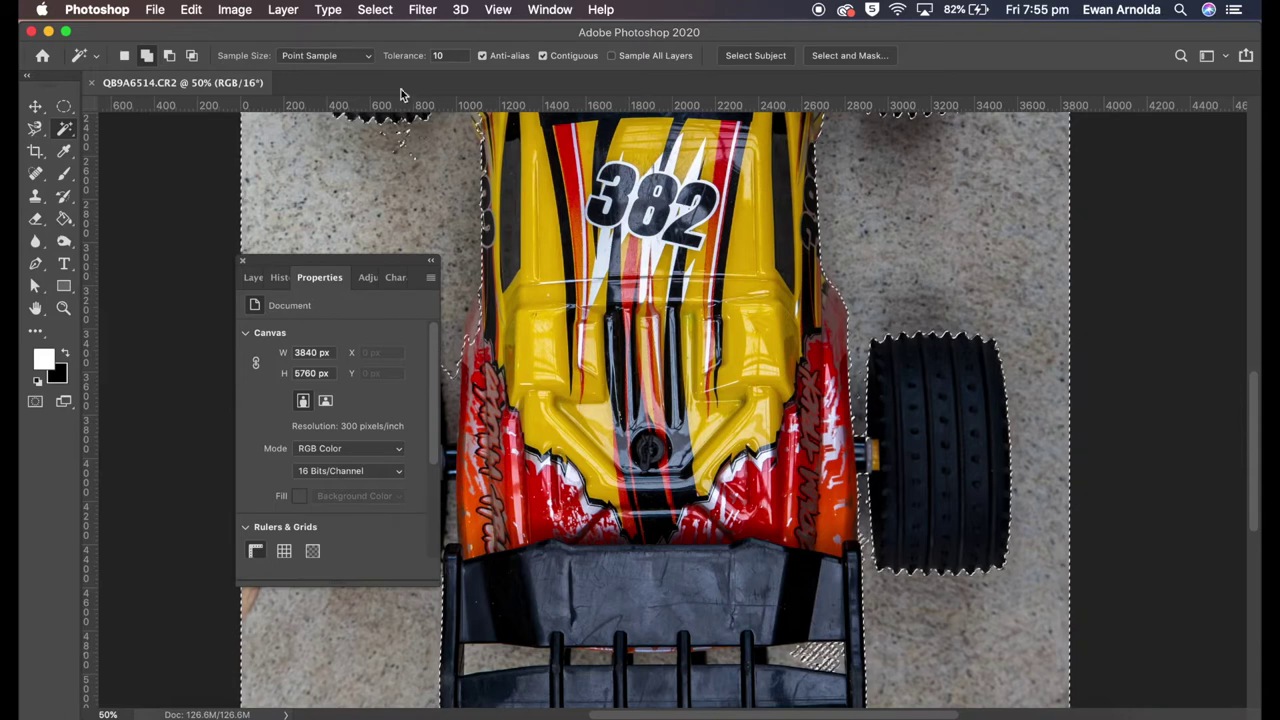
# Add the light floor gaps between the bumper posts to the background selection
pyautogui.keyDown('shift'); pyautogui.click(515, 665); pyautogui.keyUp('shift')
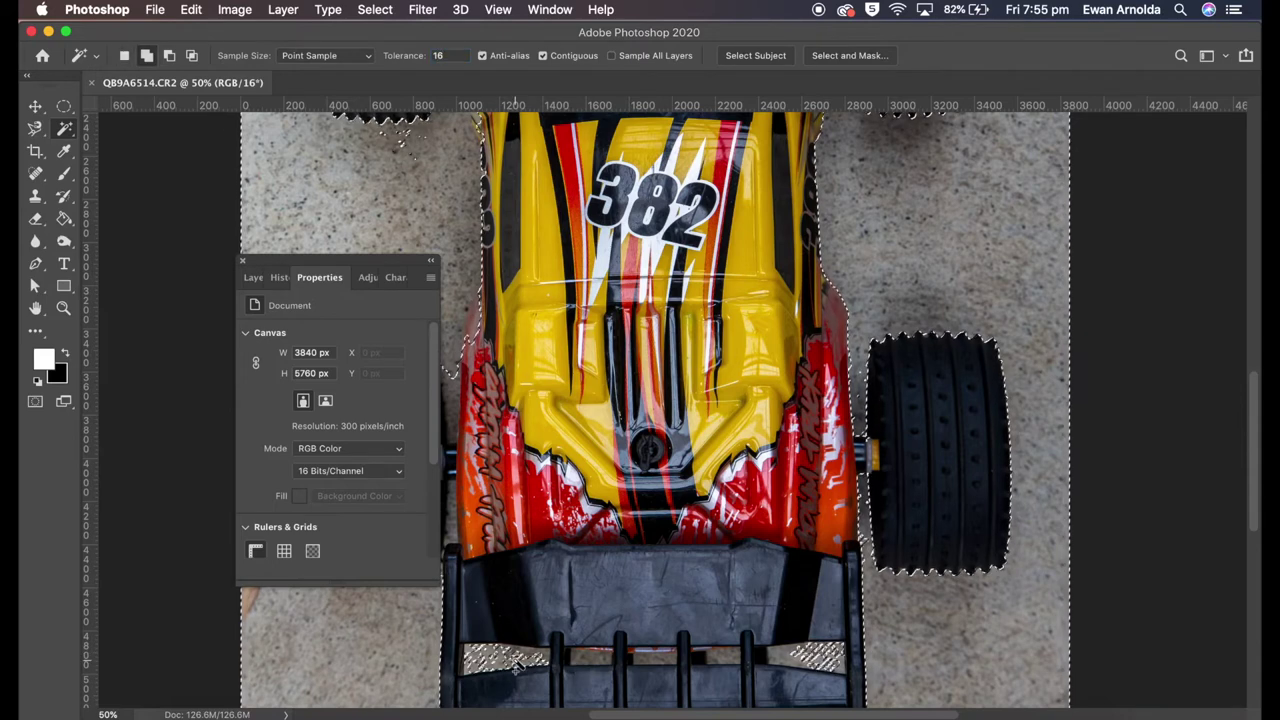
pyautogui.keyDown('shift'); pyautogui.click(501, 666); pyautogui.keyUp('shift')
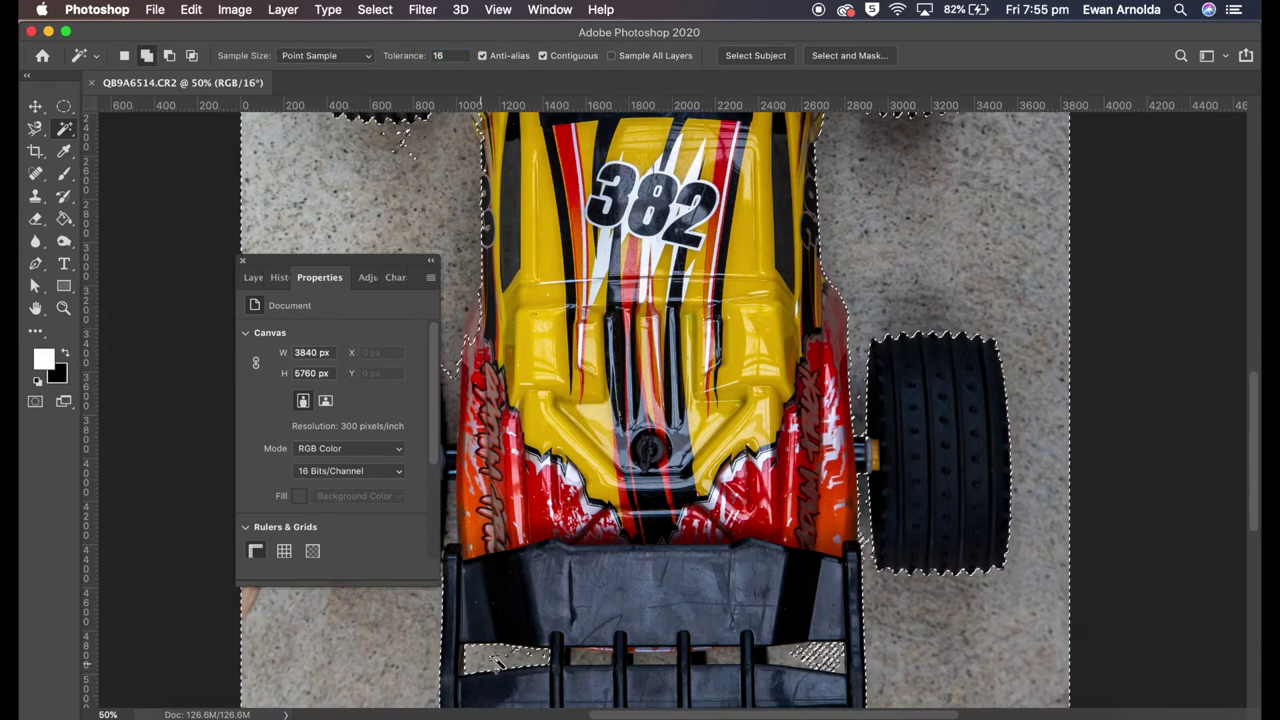
pyautogui.keyDown('shift'); pyautogui.click(595, 657); pyautogui.keyUp('shift')
pyautogui.keyDown('shift'); pyautogui.click(663, 663); pyautogui.keyUp('shift')
pyautogui.keyDown('shift'); pyautogui.click(709, 655); pyautogui.keyUp('shift')
pyautogui.keyDown('shift'); pyautogui.click(782, 655); pyautogui.keyUp('shift')
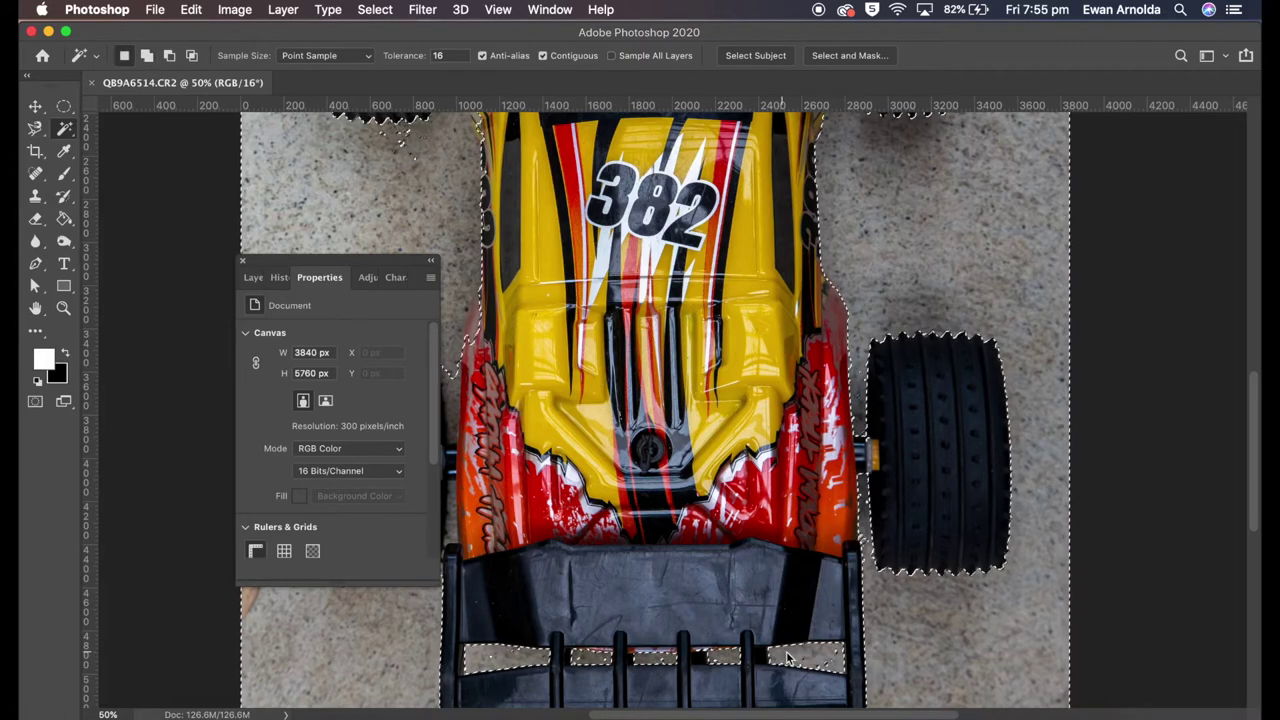
pyautogui.scroll(-5, 691, 648)
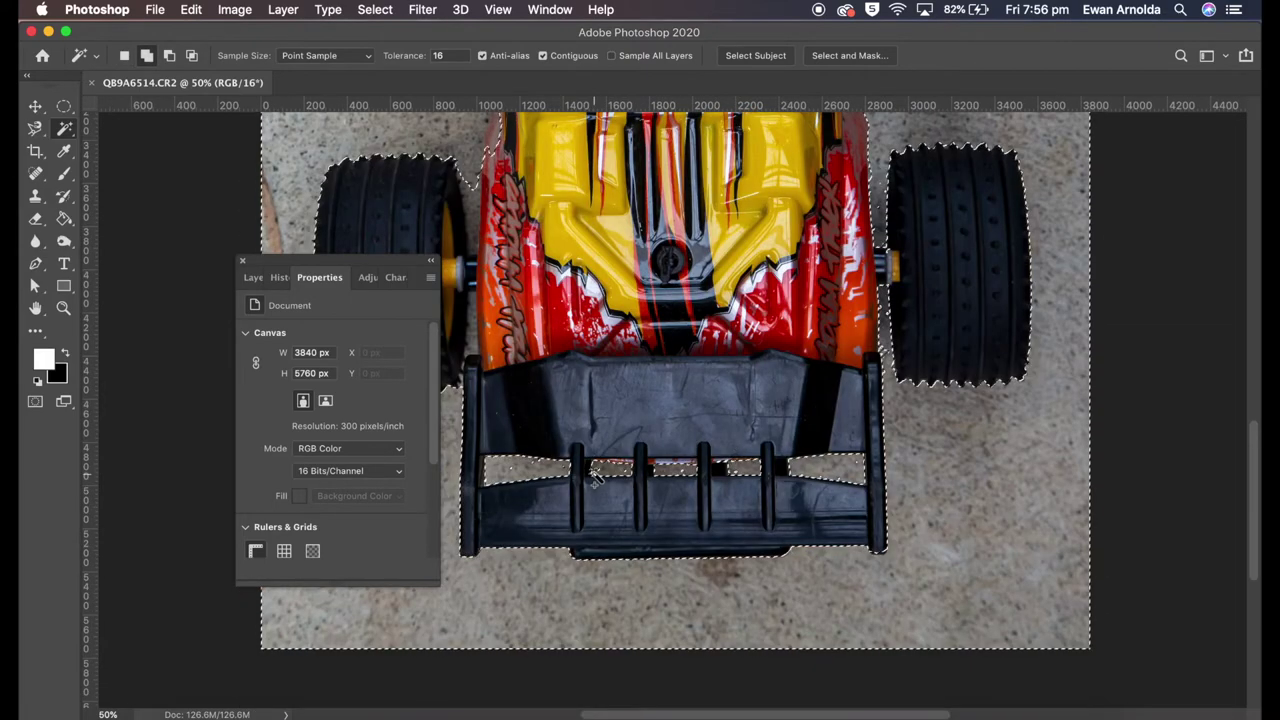
pyautogui.press('super+1')
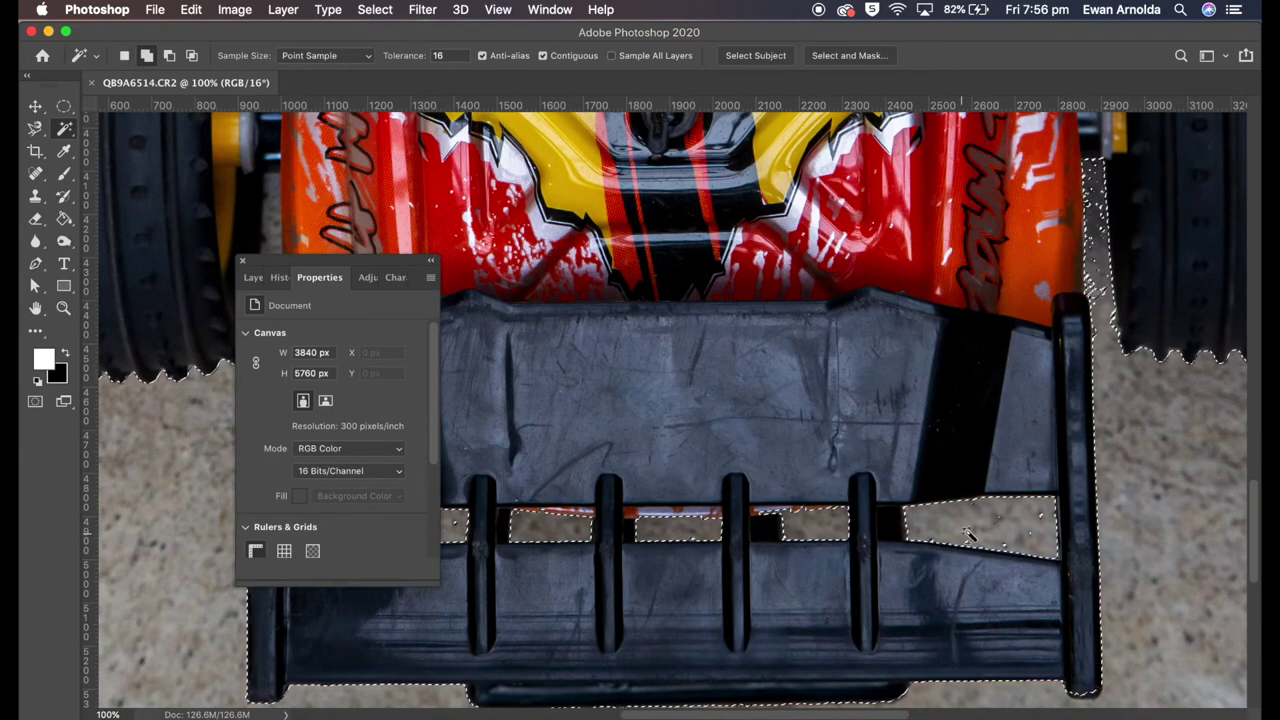
# At 100% and tolerance 10, add floor beside the red body edge and gravel below the tyre
pyautogui.hscroll(-5, 960, 560)
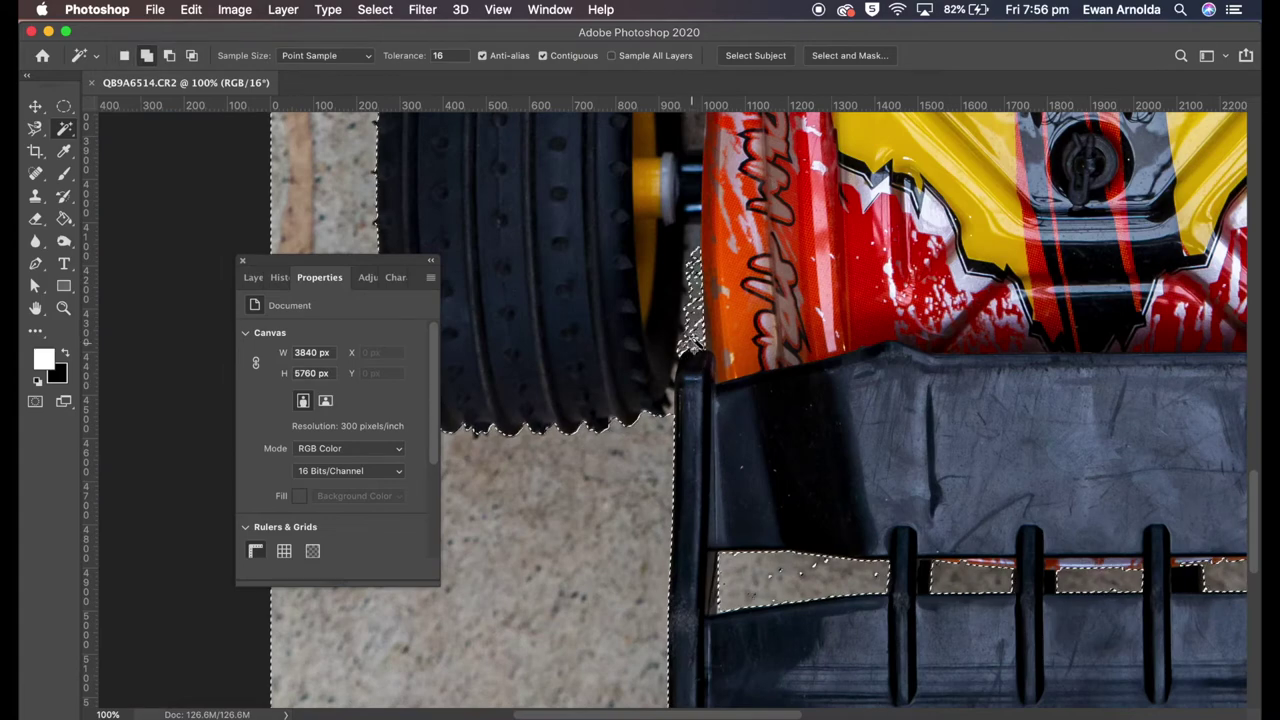
pyautogui.scroll(4, 690, 340)
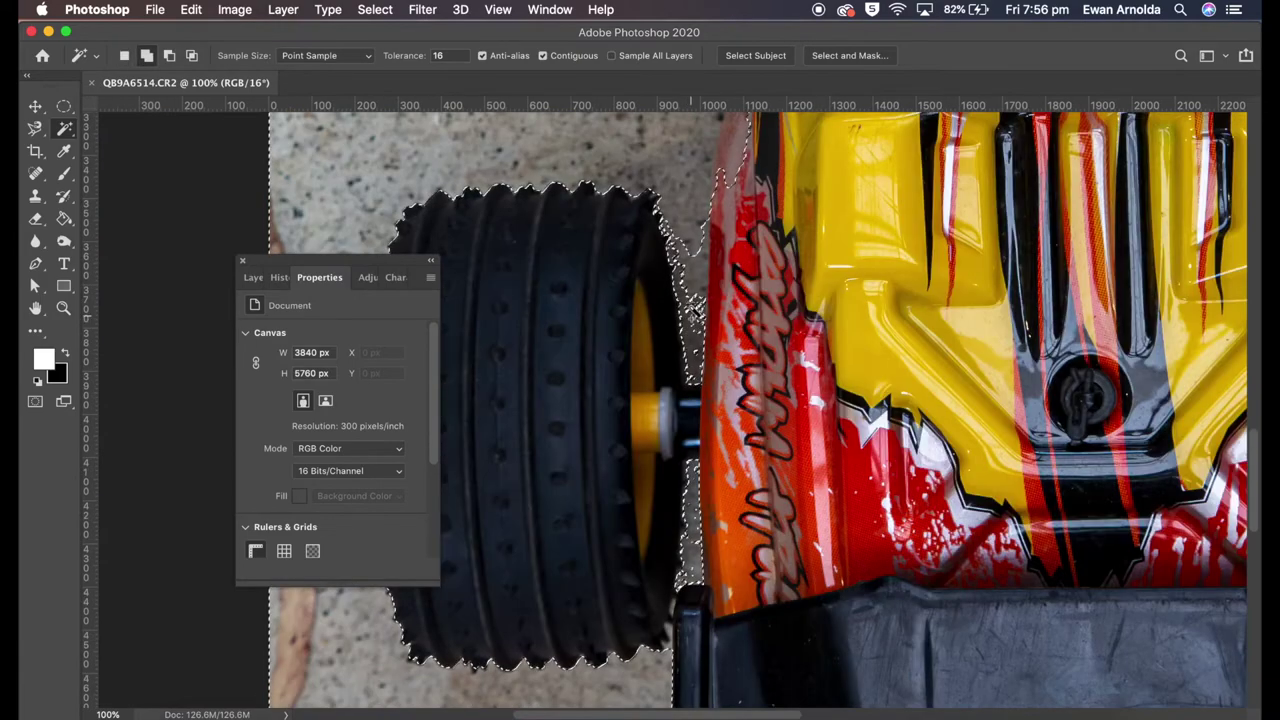
pyautogui.scroll(4, 720, 385)
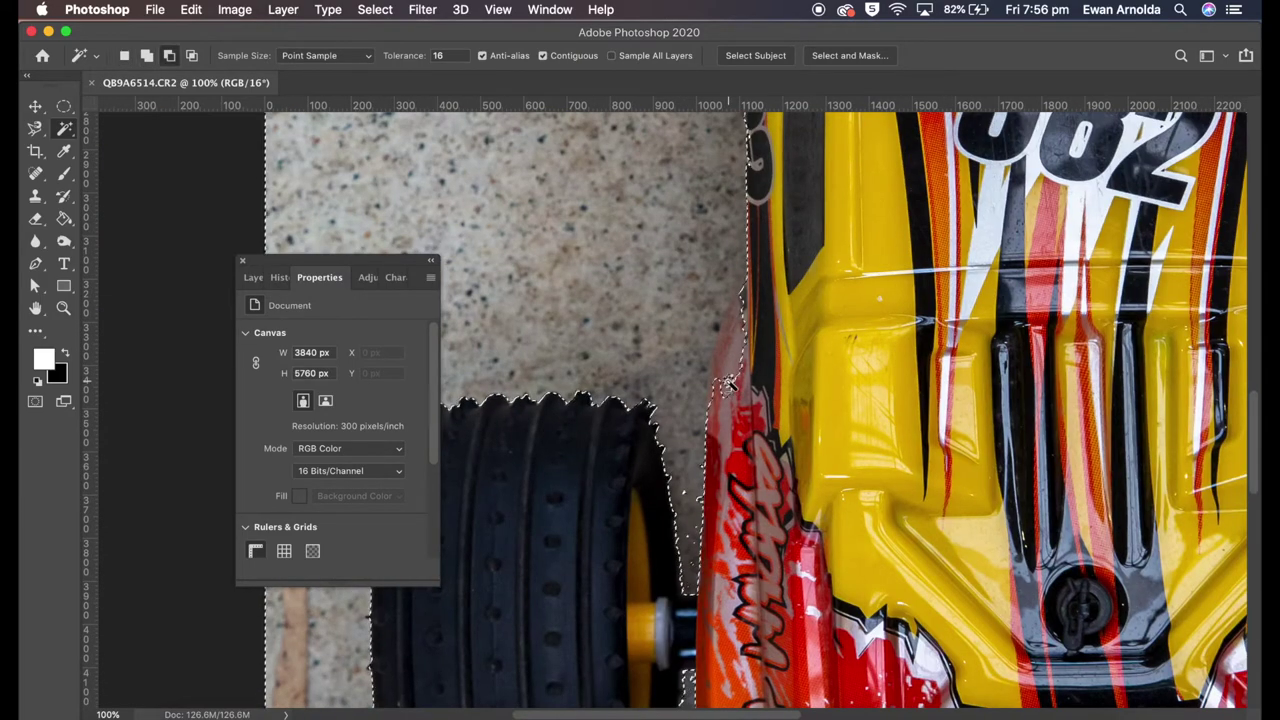
pyautogui.keyDown('shift'); pyautogui.click(745, 340); pyautogui.keyUp('shift')
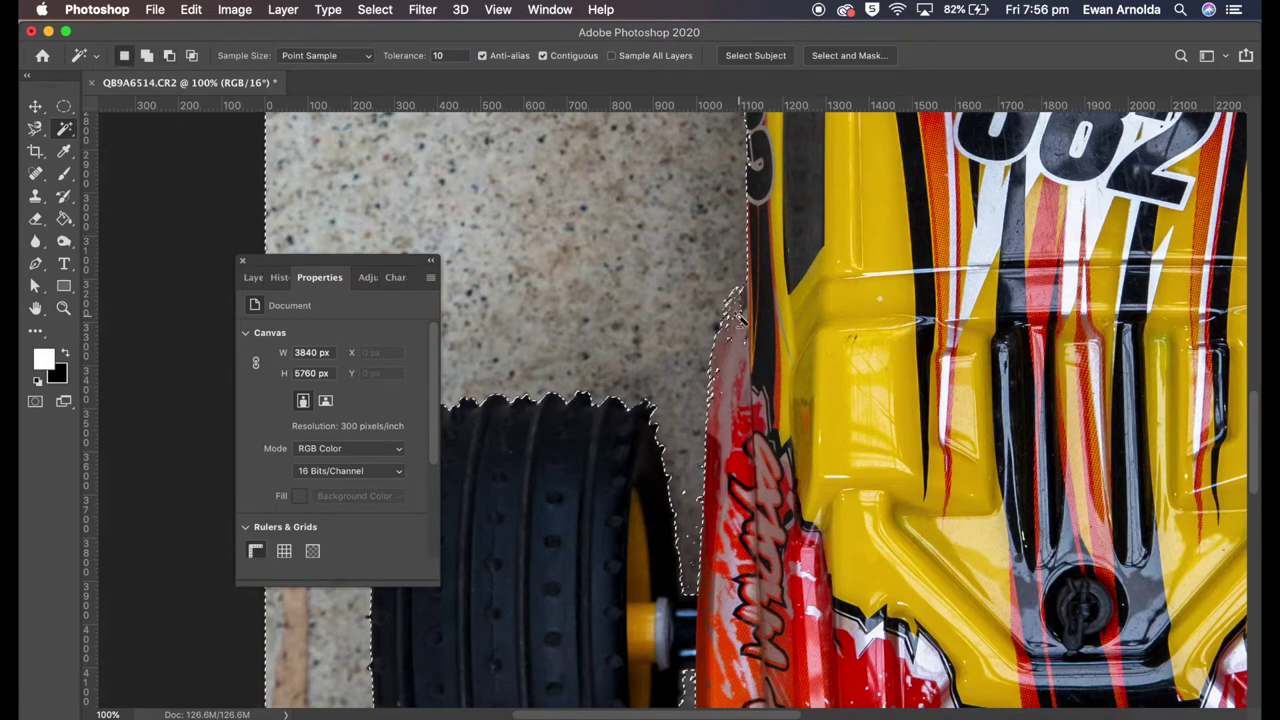
pyautogui.scroll(-10, 760, 400)
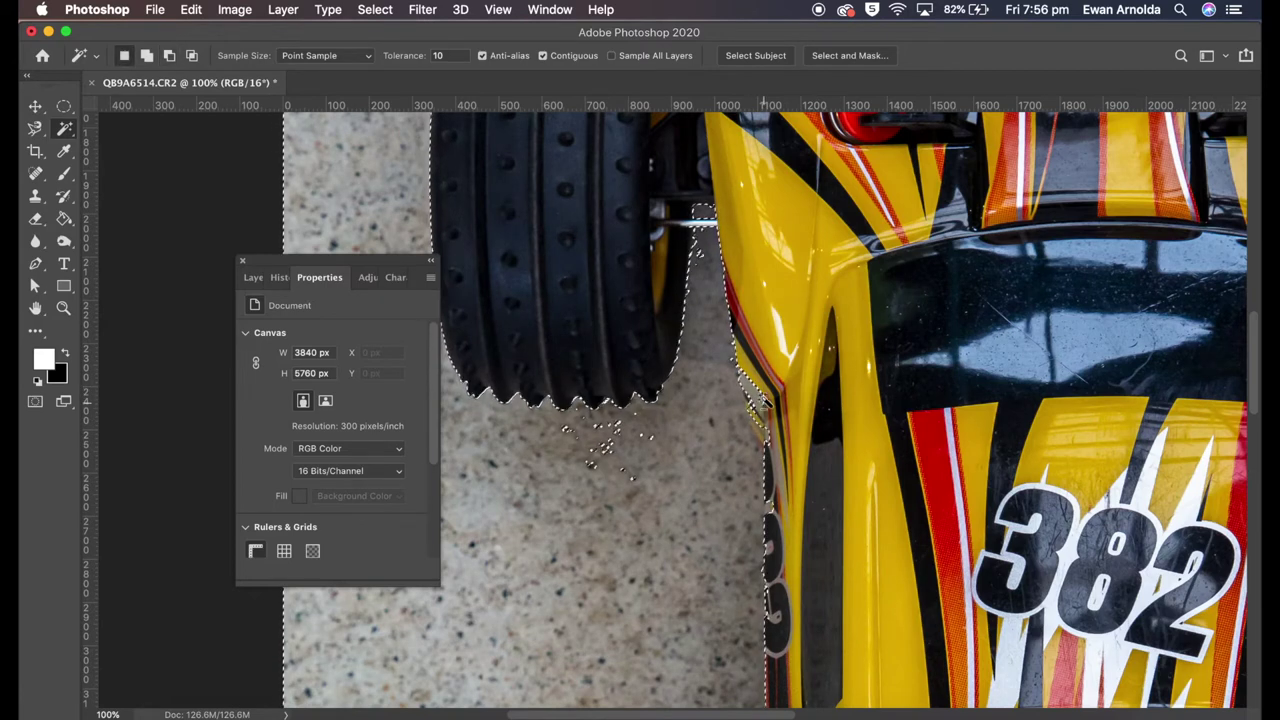
pyautogui.keyDown('shift'); pyautogui.click(738, 418); pyautogui.keyUp('shift')
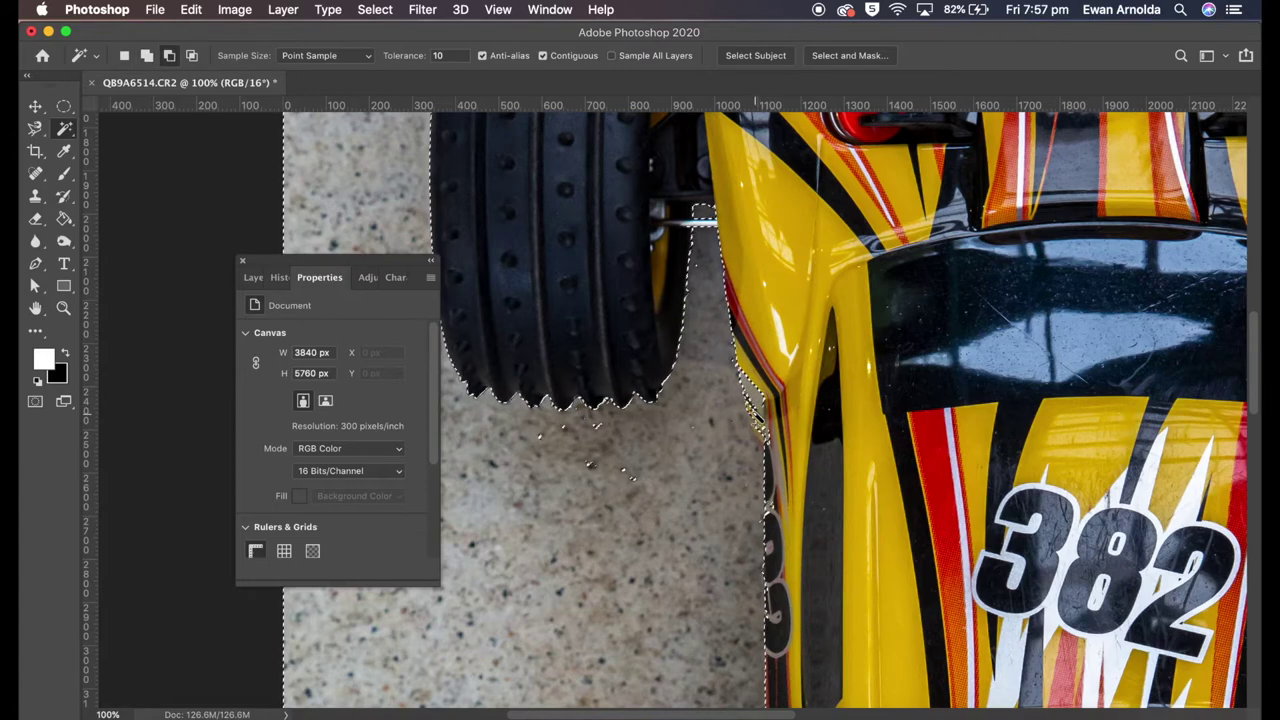
pyautogui.scroll(5, 759, 428)
pyautogui.scroll(3, 720, 420)
pyautogui.keyDown('shift'); pyautogui.click(700, 410); pyautogui.keyUp('shift')
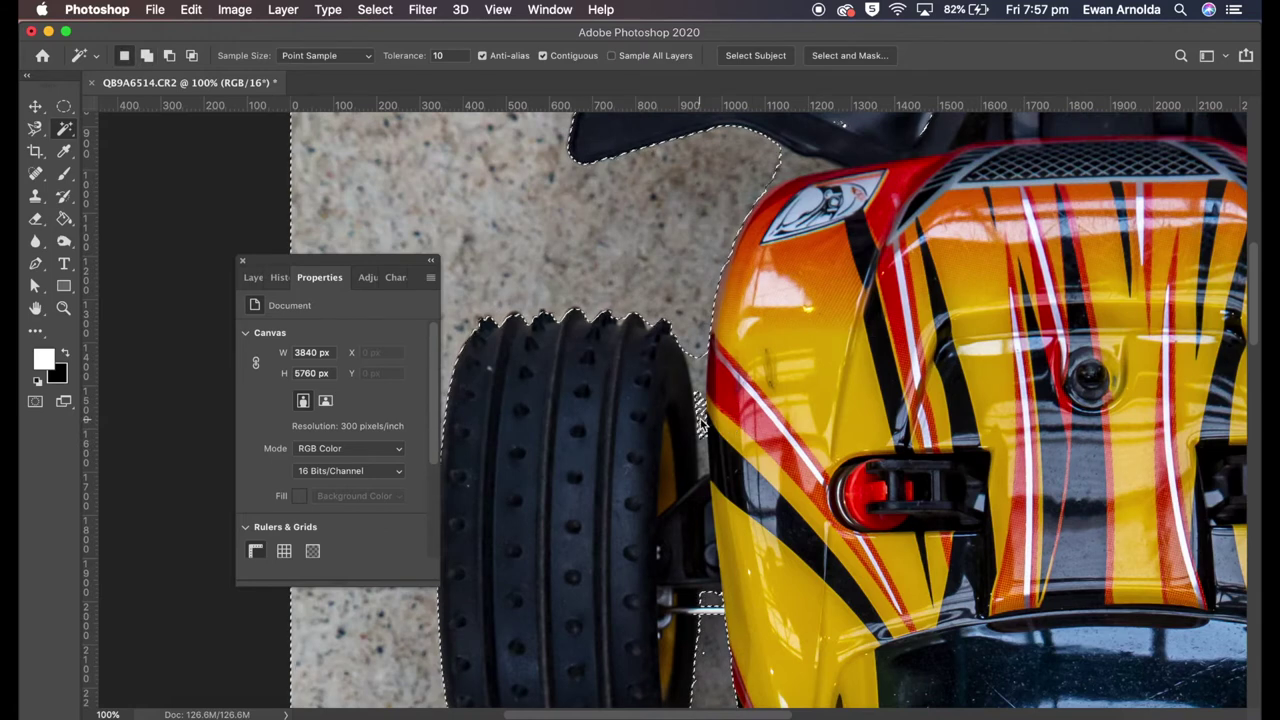
# Add floor patches by the car's top edge, along the tyre and beside the right edge
pyautogui.keyDown('shift'); pyautogui.click(808, 170); pyautogui.keyUp('shift')
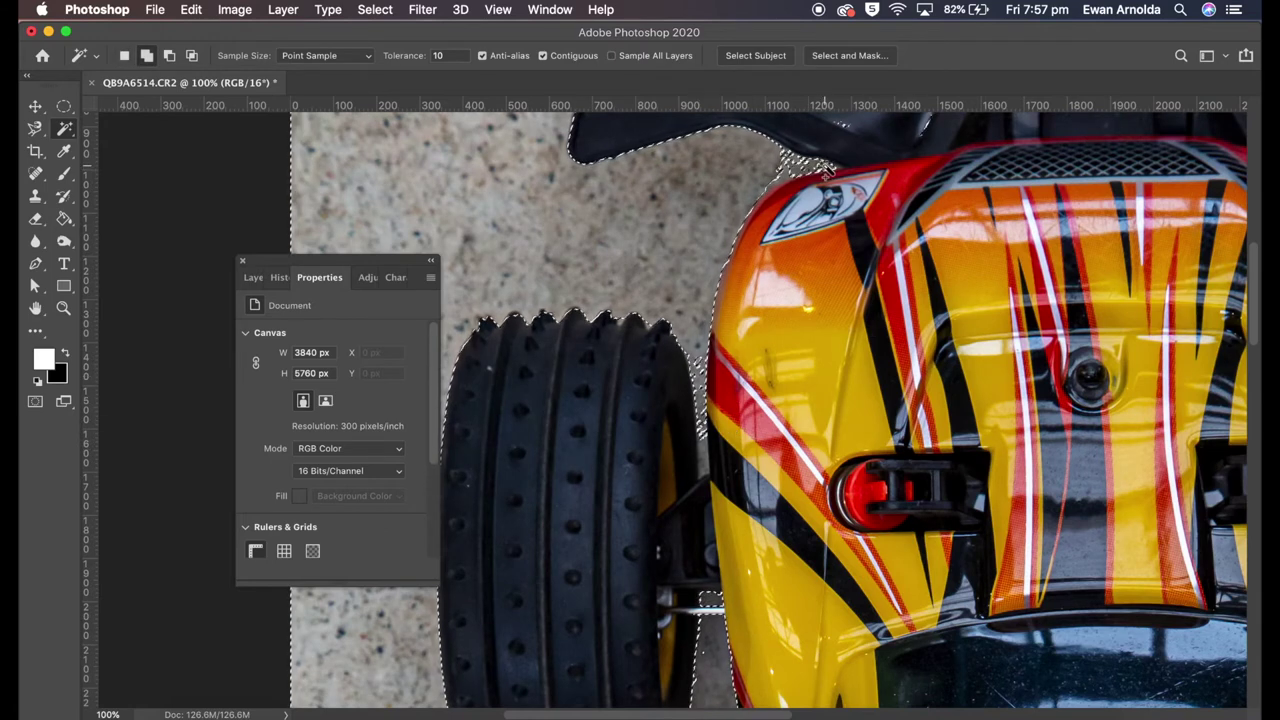
pyautogui.keyDown('shift'); pyautogui.click(703, 470); pyautogui.keyUp('shift')
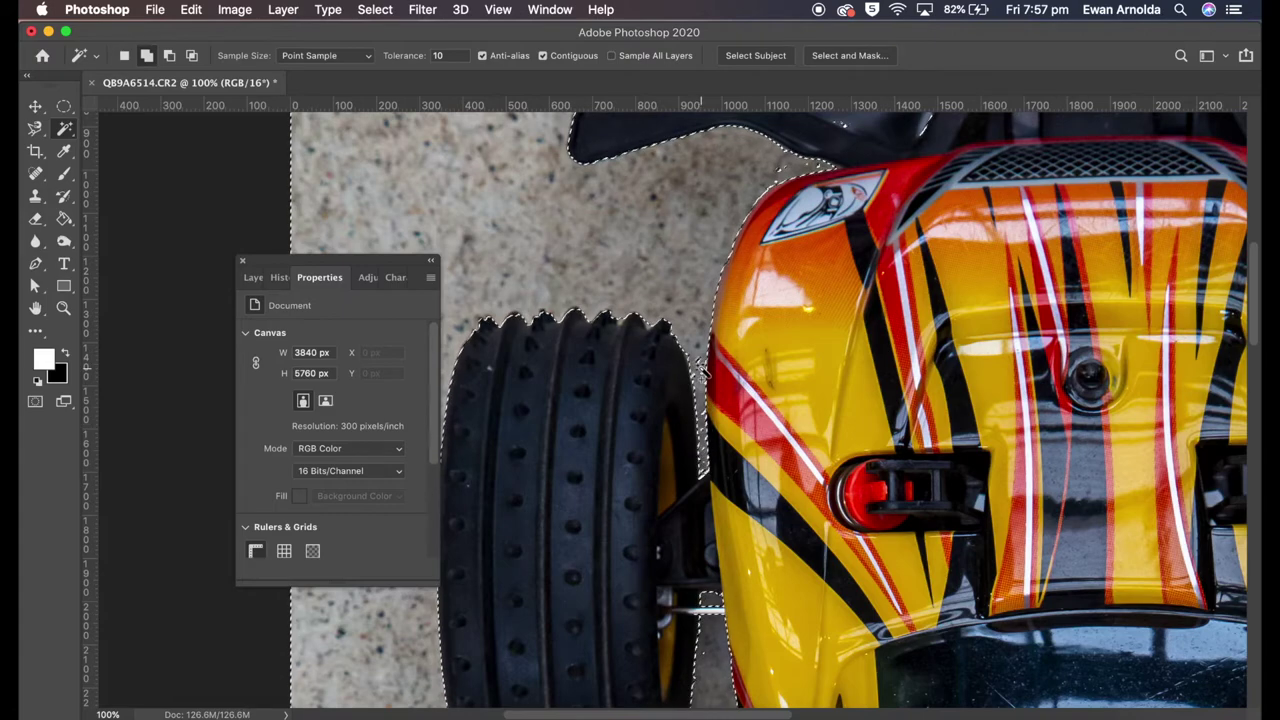
pyautogui.keyDown('shift'); pyautogui.click(710, 601); pyautogui.keyUp('shift')
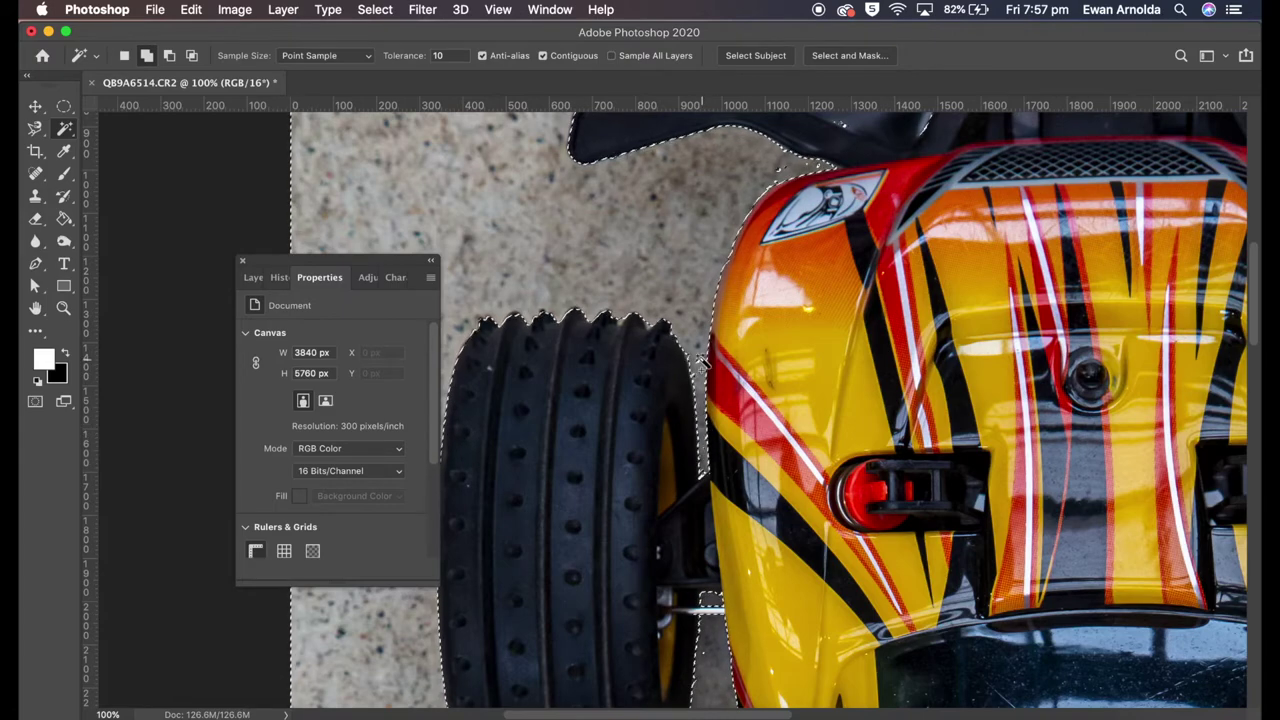
pyautogui.scroll(5, 727, 383)
pyautogui.hscroll(5, 980, 366)
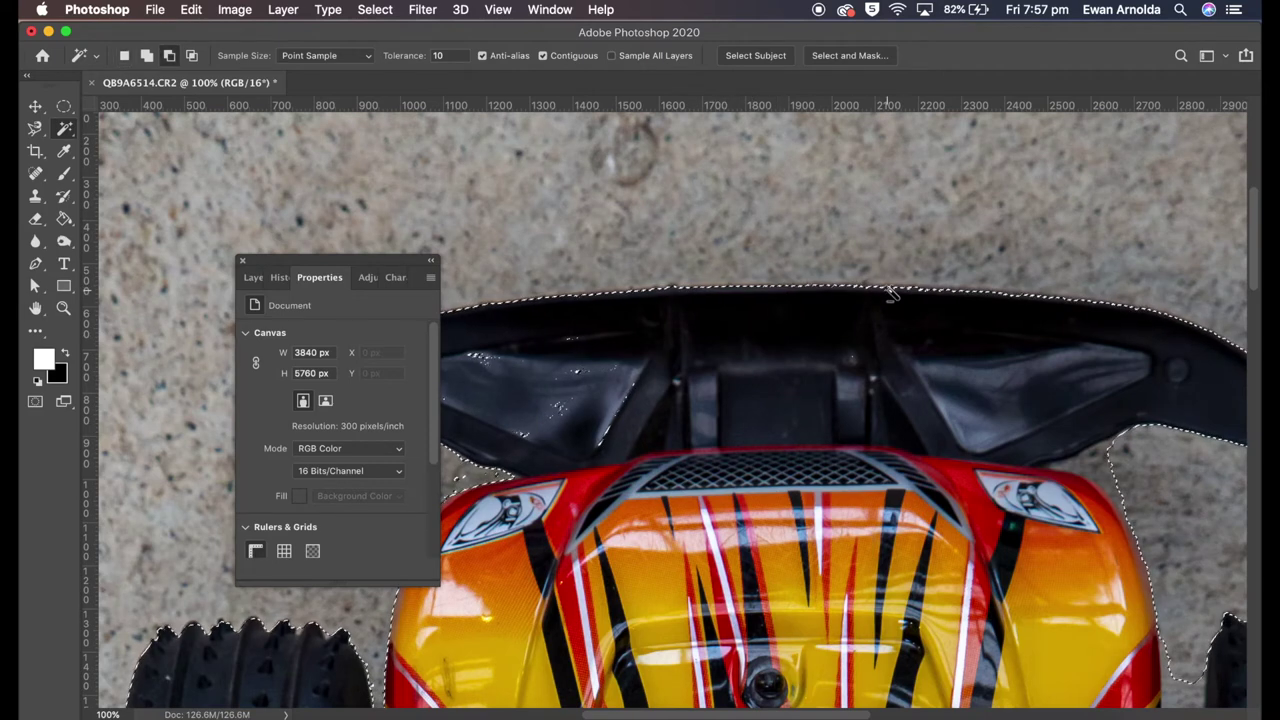
pyautogui.keyDown('shift'); pyautogui.click(1110, 447); pyautogui.keyUp('shift')
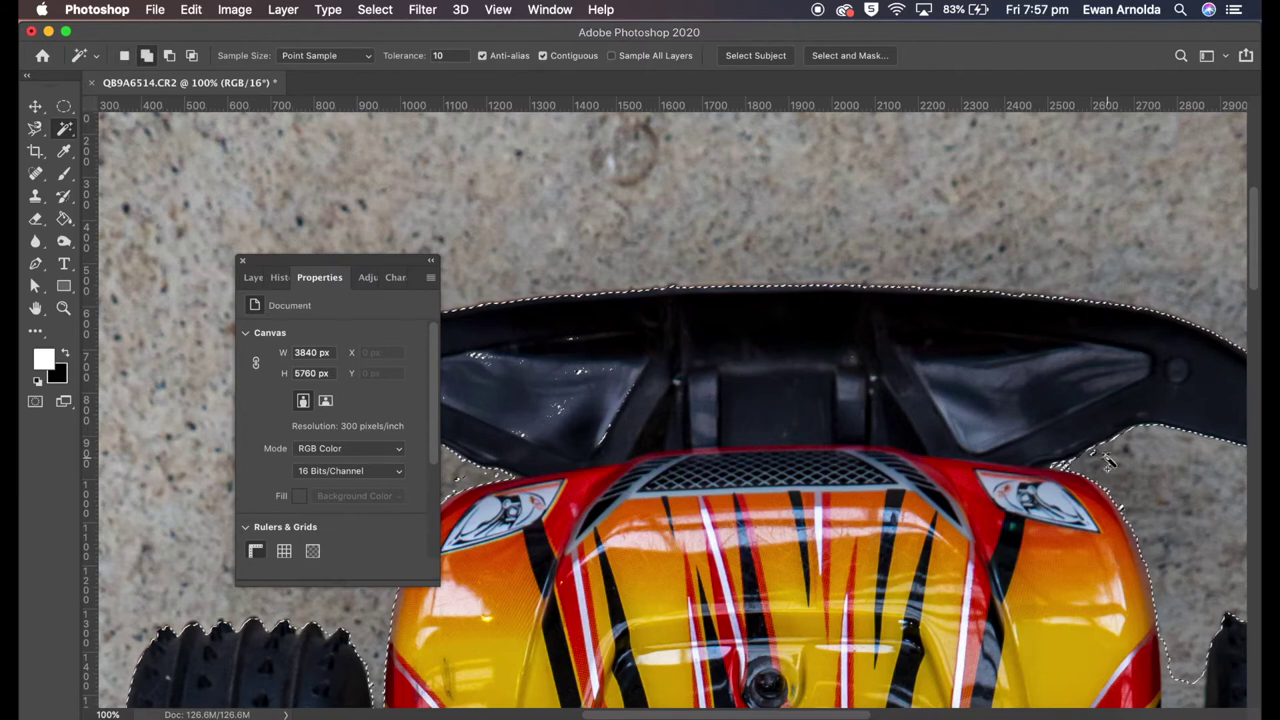
pyautogui.keyDown('shift'); pyautogui.click(550, 418); pyautogui.keyUp('shift')
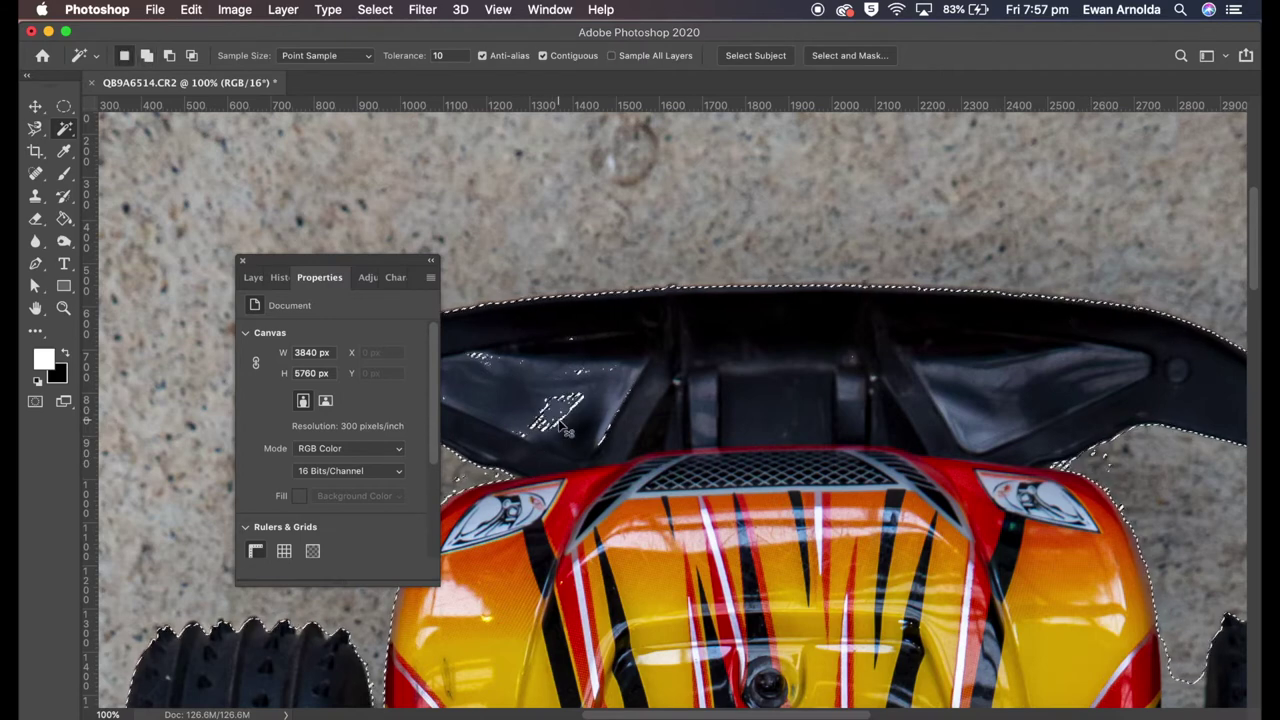
pyautogui.keyDown('alt'); pyautogui.click(485, 362); pyautogui.keyUp('alt')
# Set Magic Wand tolerance to 15 and add fragments between body and wheel and at the spoiler
pyautogui.hscroll(5, 860, 374)
pyautogui.scroll(-3, 857, 480)
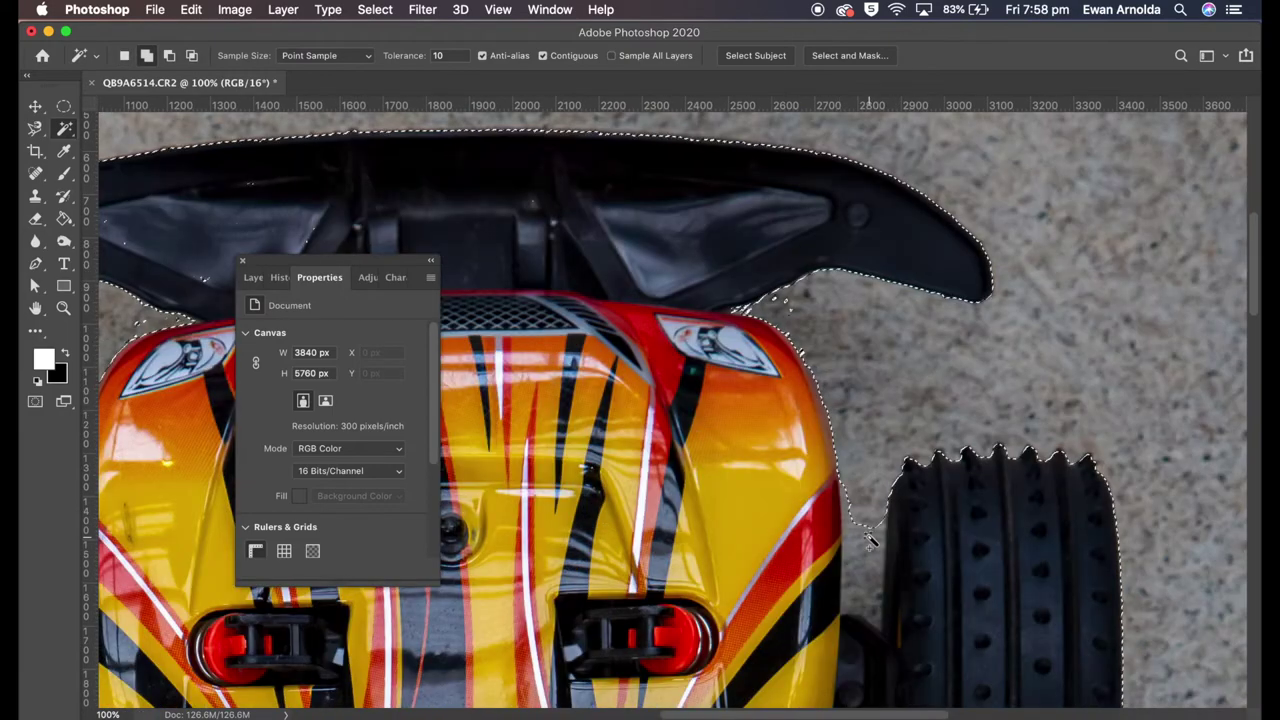
pyautogui.doubleClick(438, 55)
pyautogui.write('15')
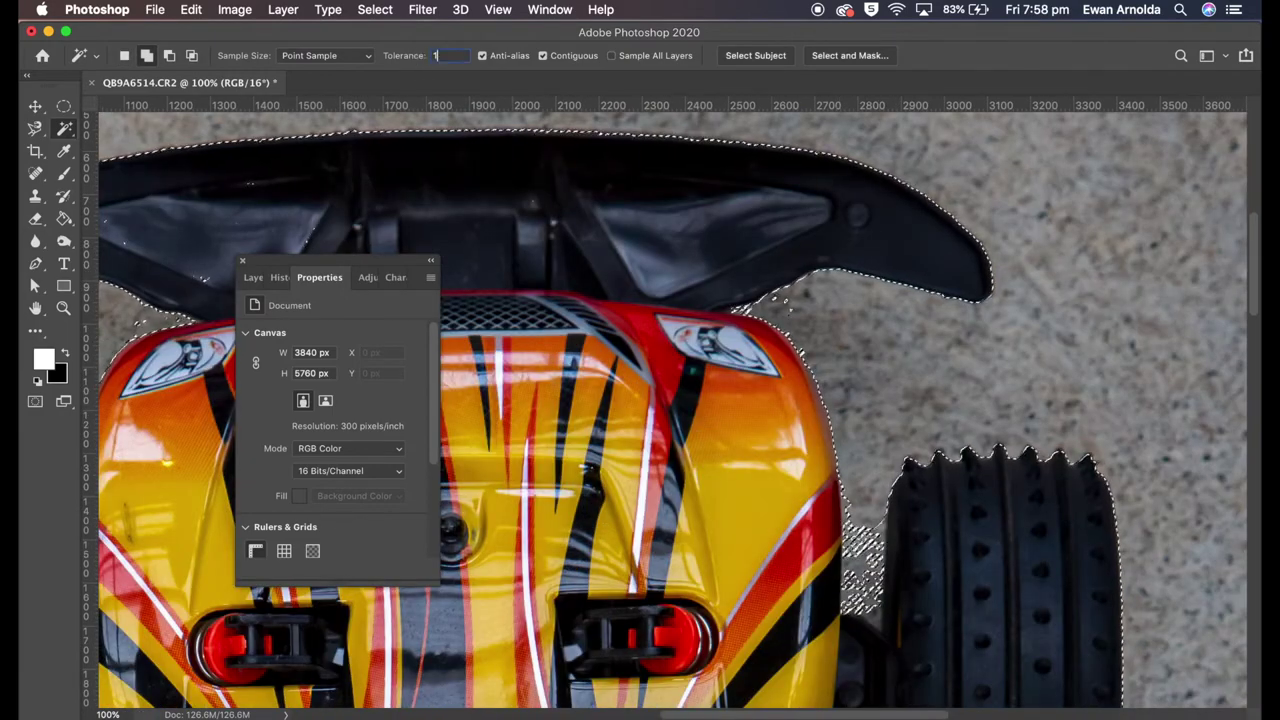
pyautogui.keyDown('shift'); pyautogui.click(875, 597); pyautogui.keyUp('shift')
pyautogui.keyDown('shift'); pyautogui.click(790, 312); pyautogui.keyUp('shift')
# Add the grey strip beside the right tyre to the background selection
pyautogui.scroll(-5, 894, 494)
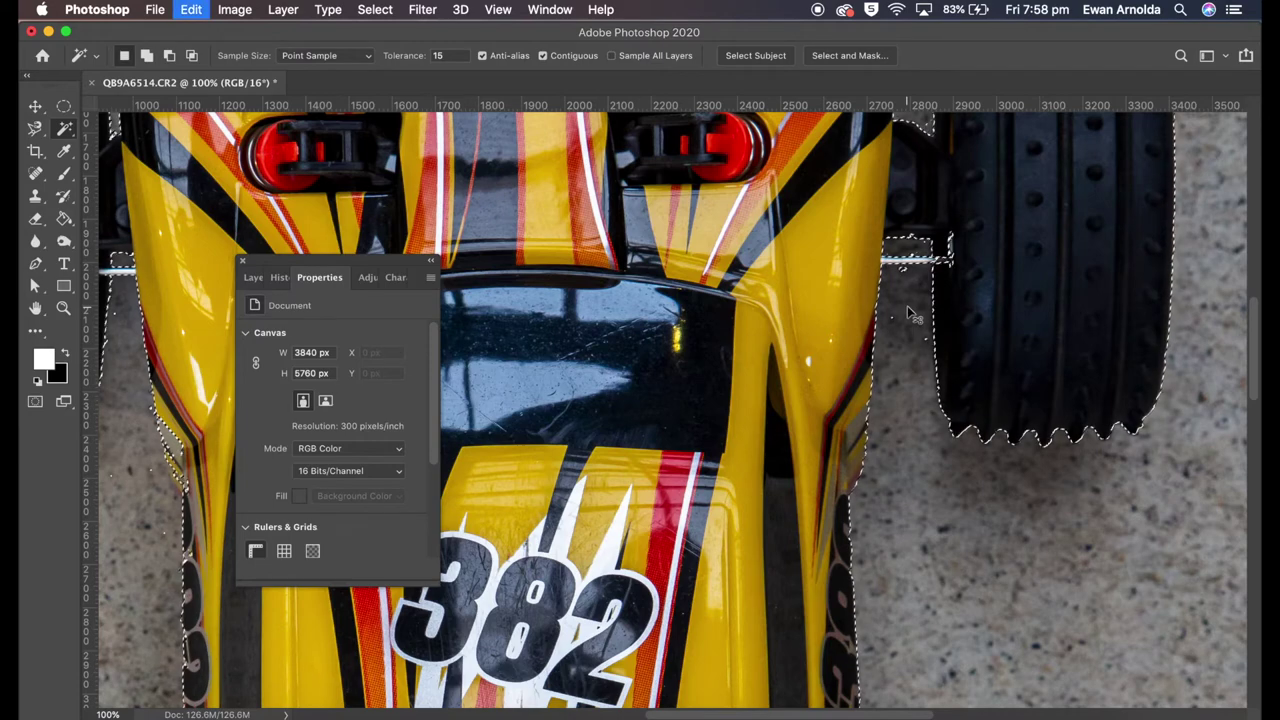
pyautogui.moveTo(903, 314)
pyautogui.mouseDown()
pyautogui.moveTo(835, 395)
pyautogui.moveTo(586, 429)
pyautogui.mouseUp()
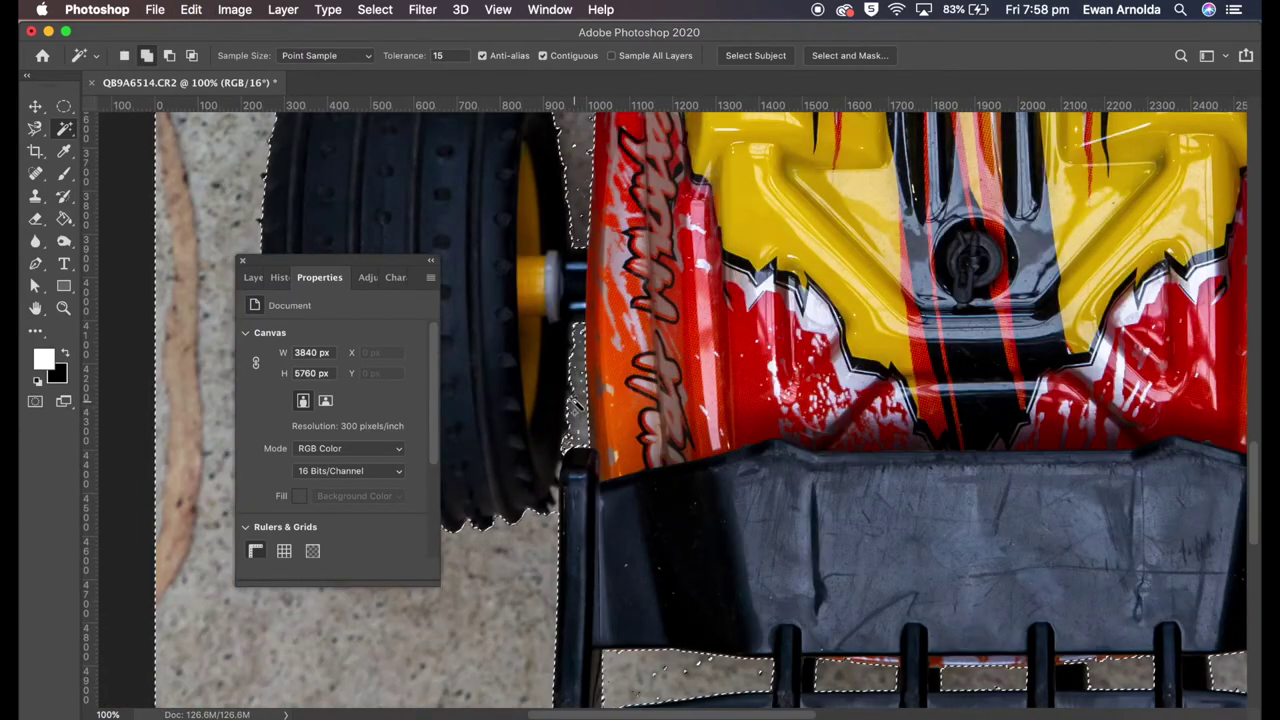
pyautogui.hscroll(5, 586, 429)
pyautogui.hscroll(5, 700, 470)
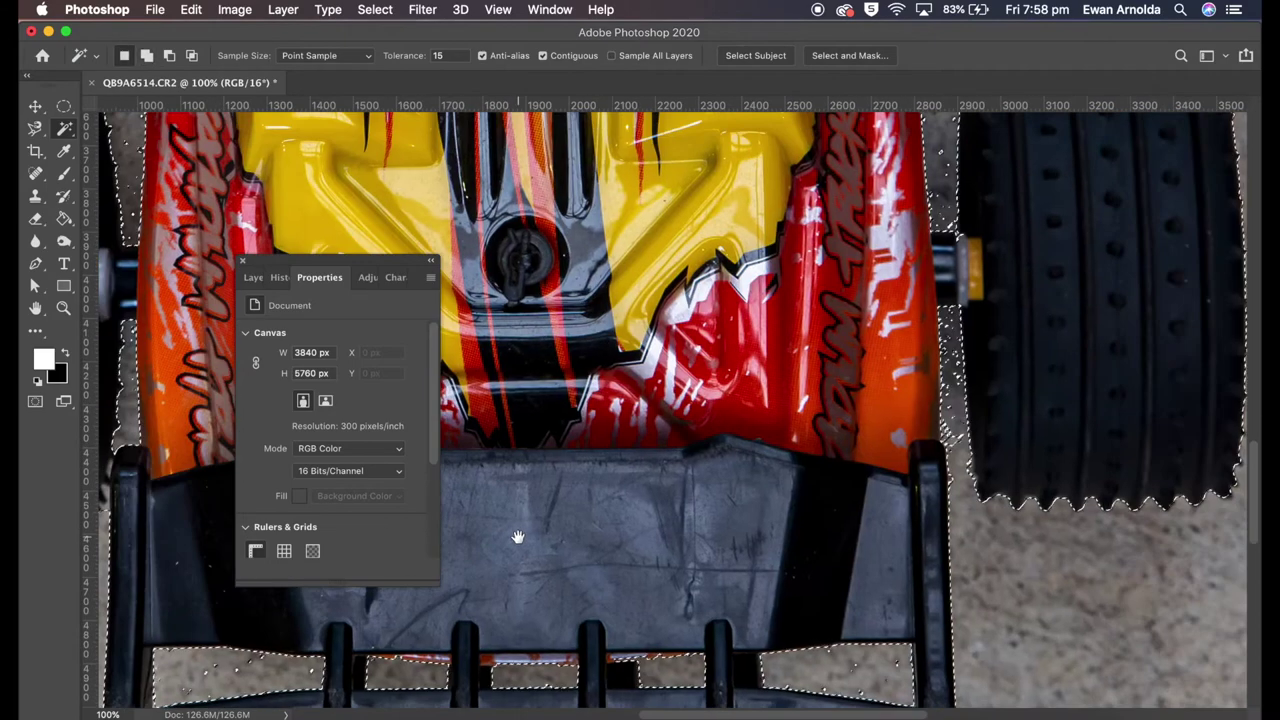
pyautogui.click(943, 185)
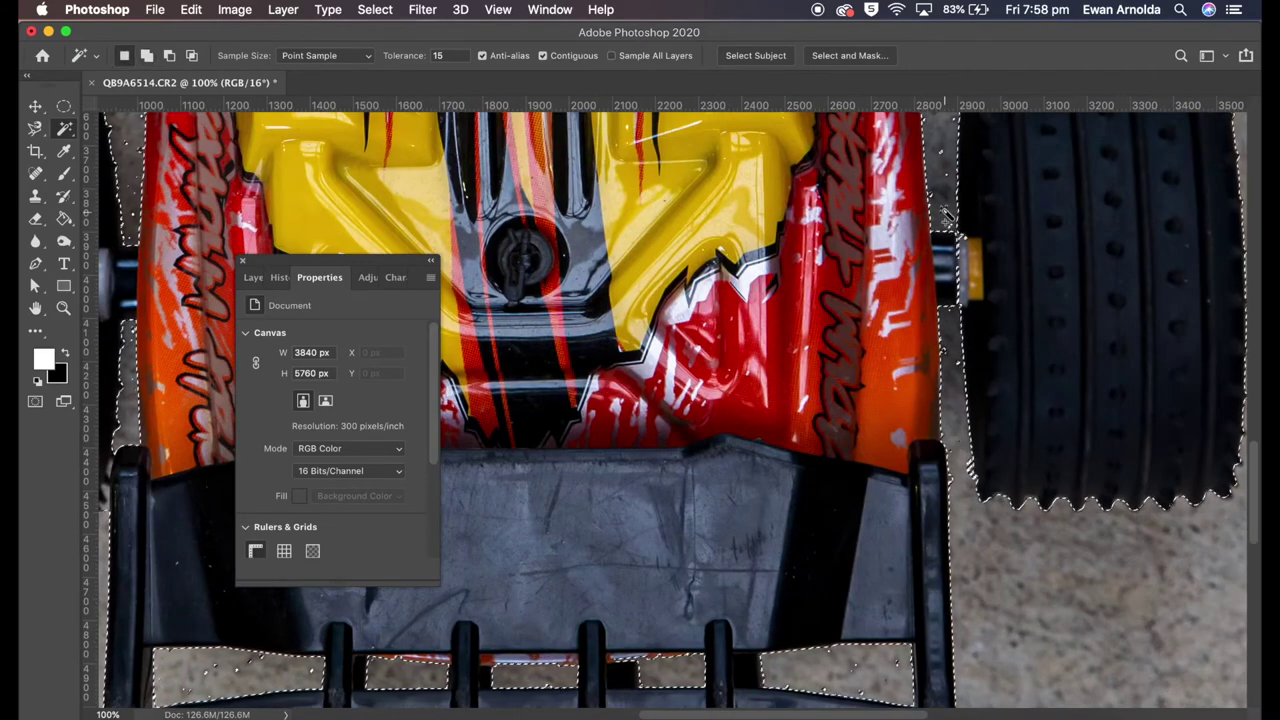
pyautogui.press('super+minus')
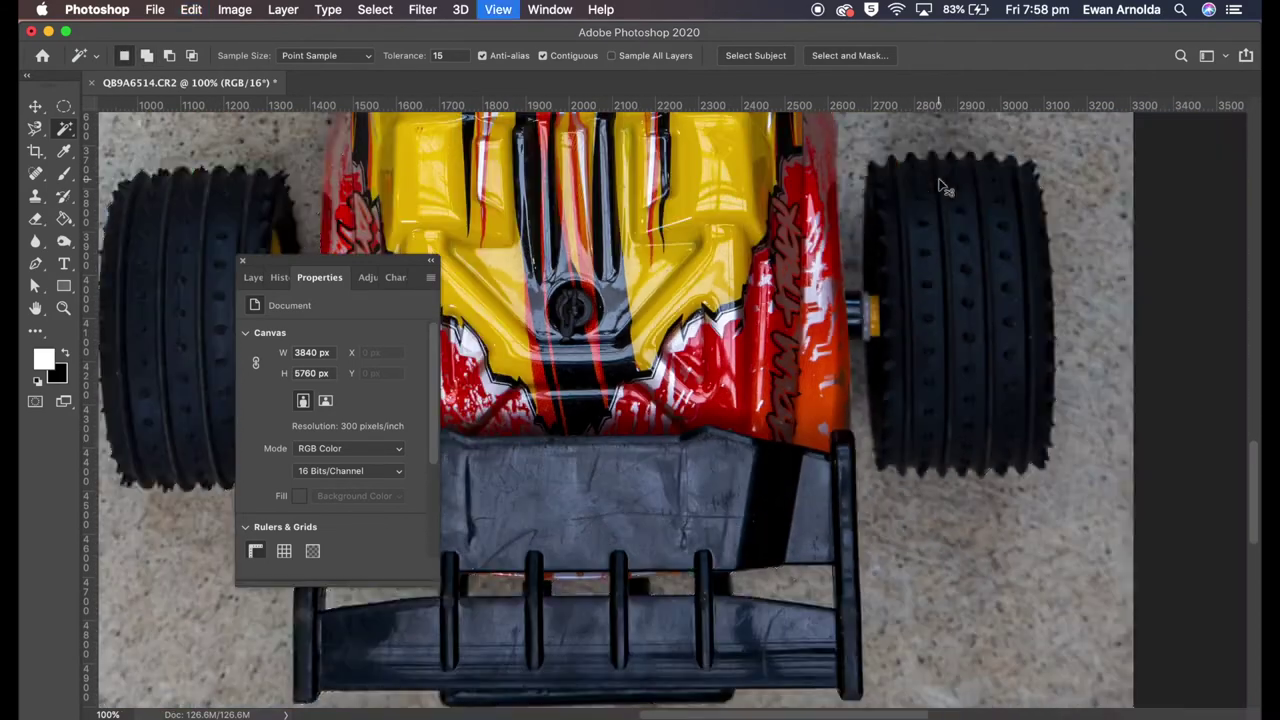
pyautogui.press('super+minus')
pyautogui.press('super+minus')
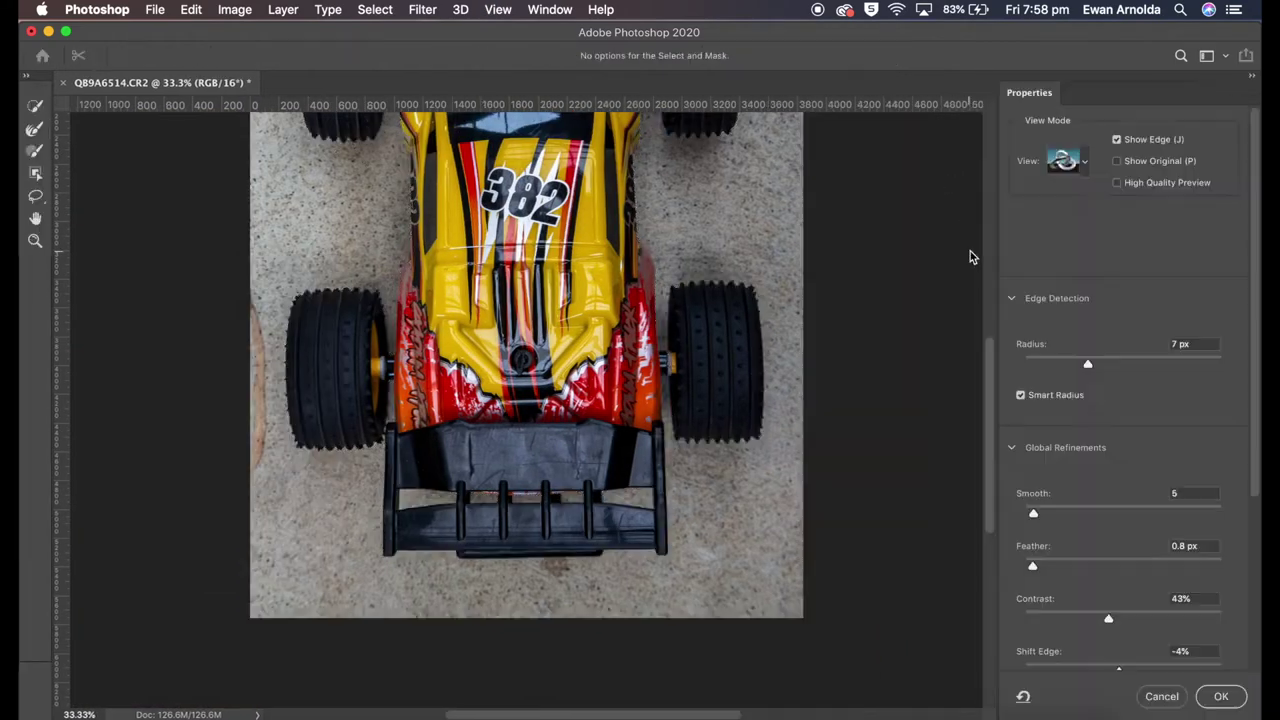
# Smooth the selection in Select and Mask and output it as a layer mask cutting out the car
pyautogui.moveTo(1018, 508); pyautogui.dragTo(1033, 515)
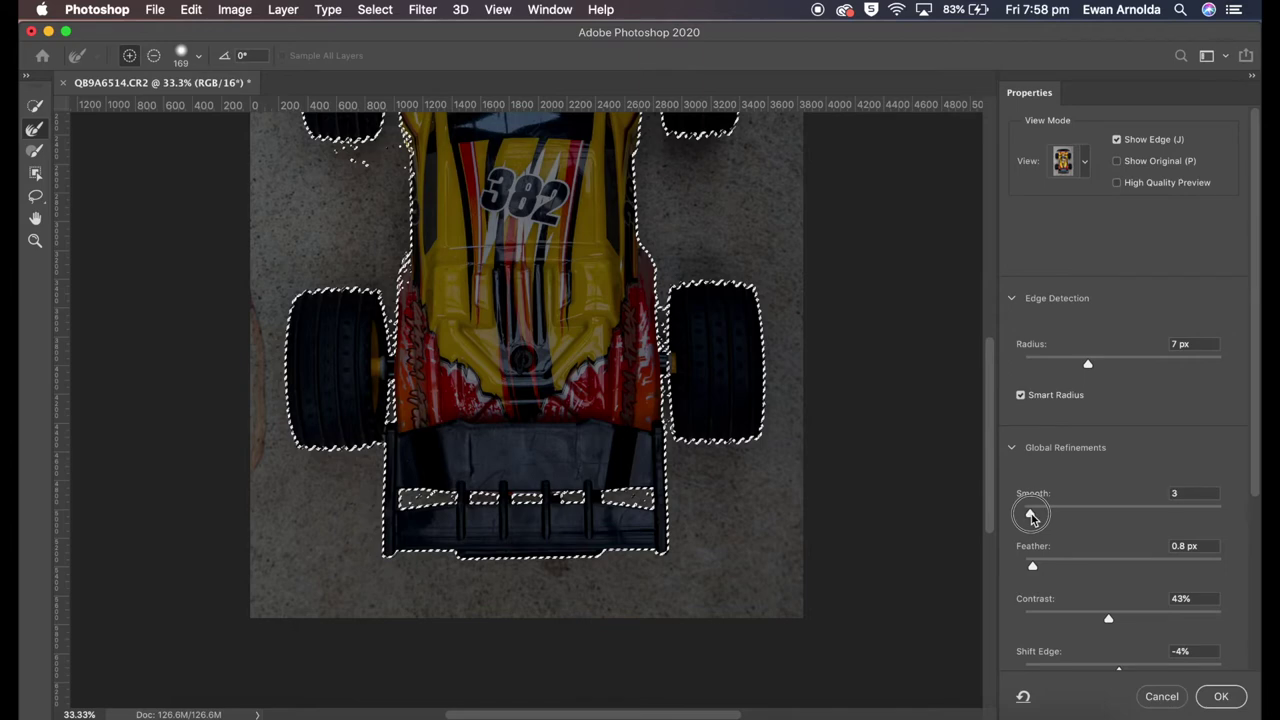
pyautogui.scroll(-3, 1131, 623)
pyautogui.click(1221, 696)
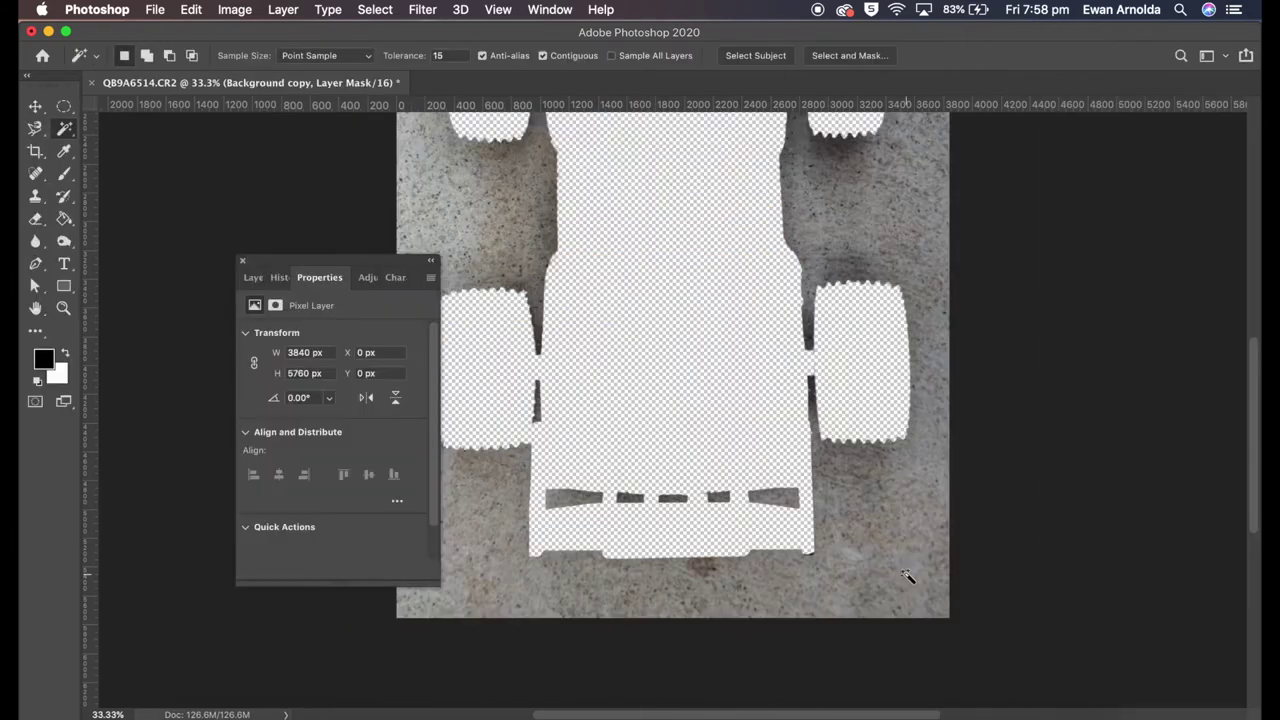
pyautogui.hotkey('ctrl', 'z')
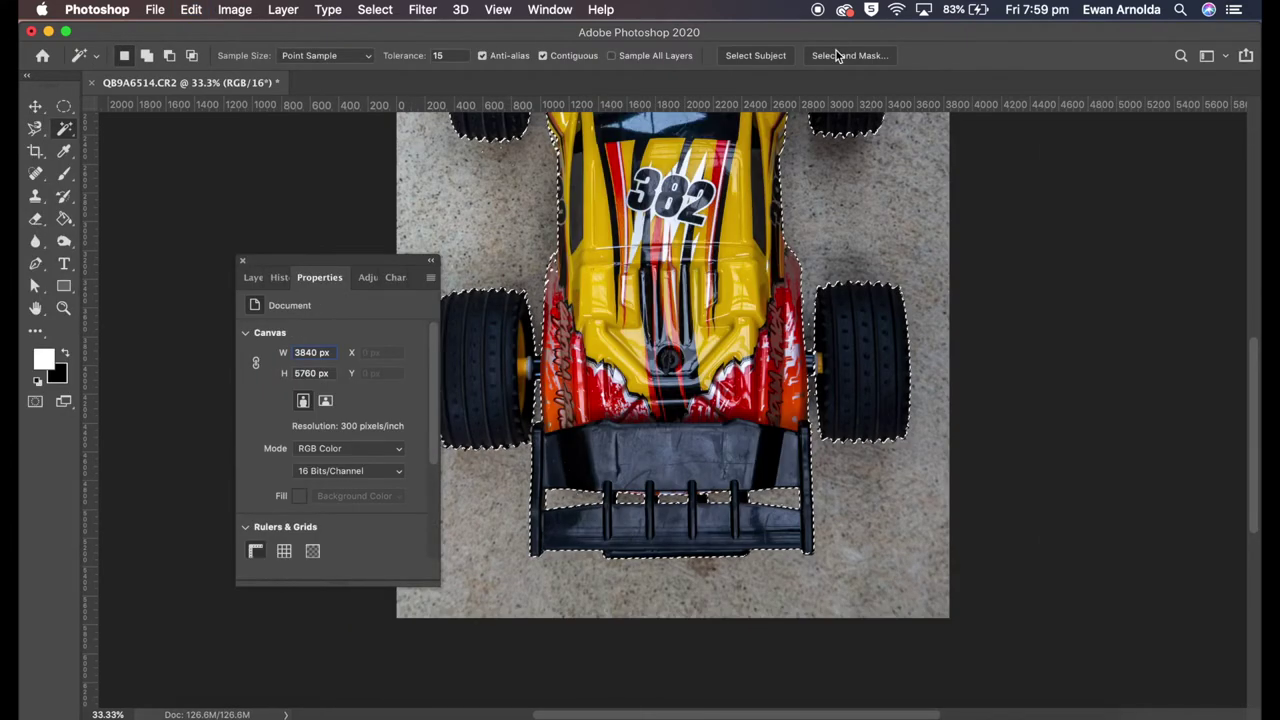
pyautogui.hotkey('ctrl', 'alt', 'r')
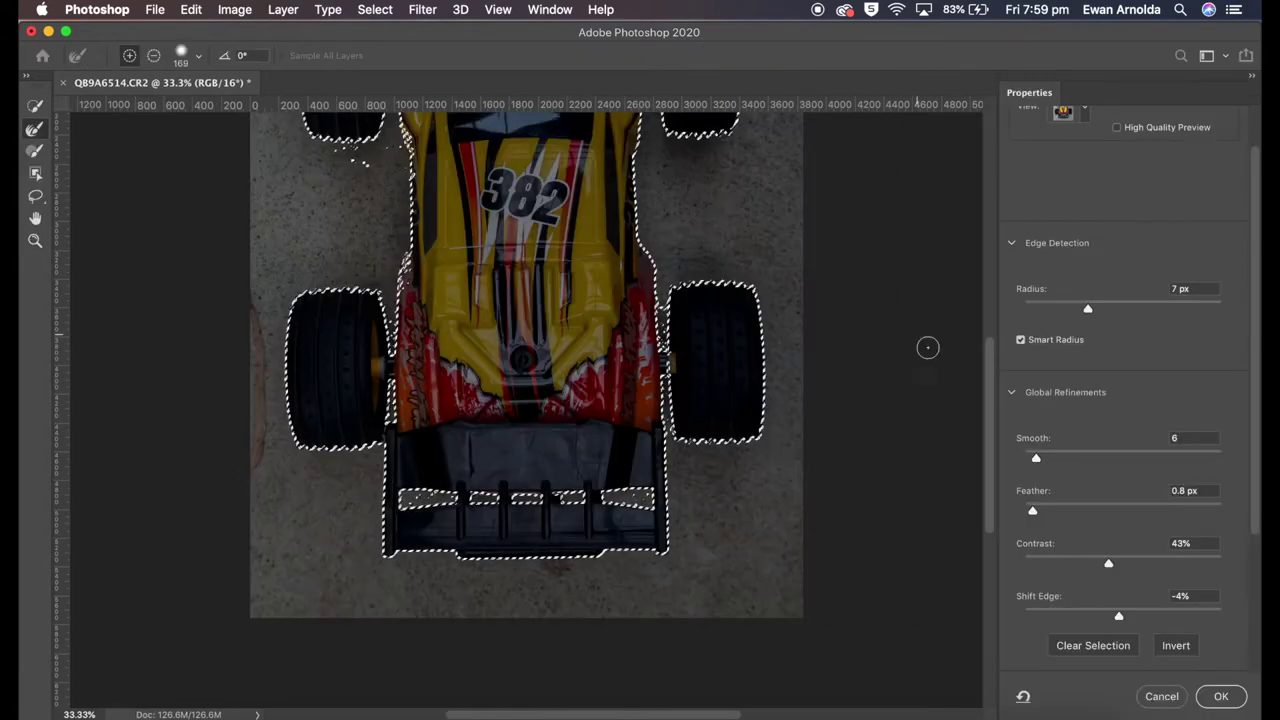
pyautogui.press('Return')
pyautogui.hotkey('ctrl', '-')
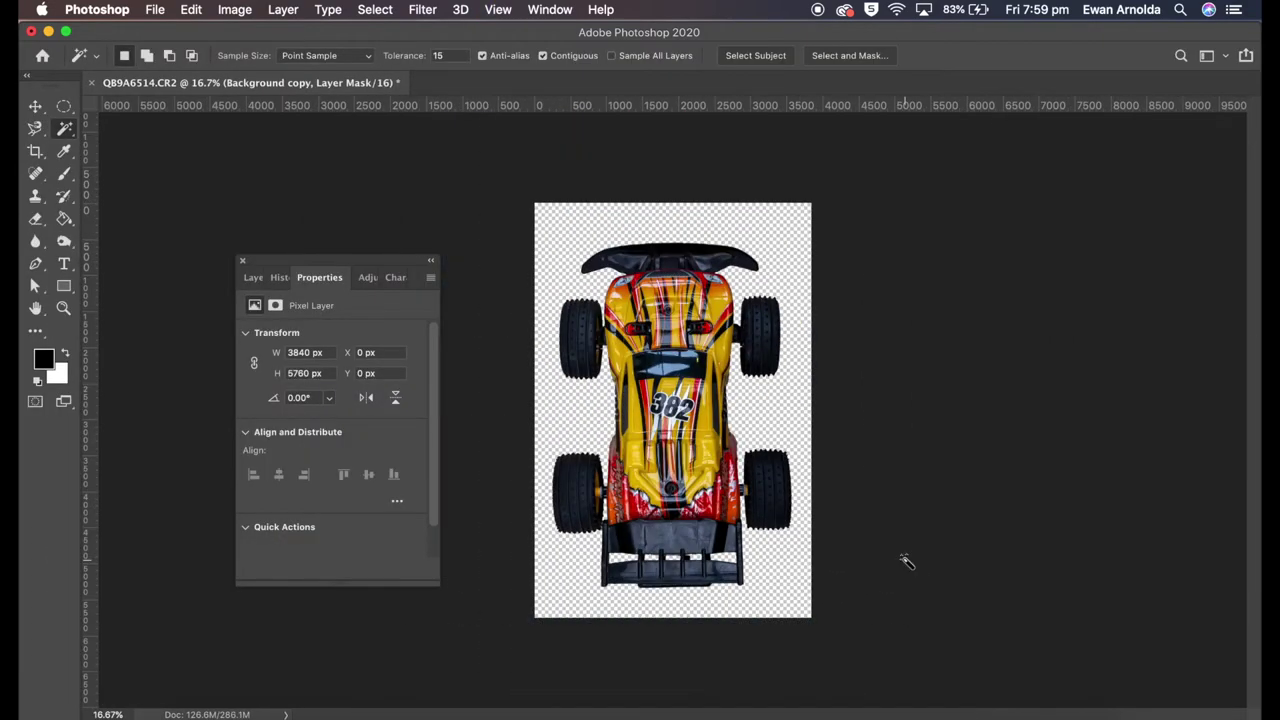
# Crop the canvas outward to 4985 × 6478 px and move the car toward the centre
pyautogui.press('c')
pyautogui.moveTo(668, 200); pyautogui.dragTo(676, 174)
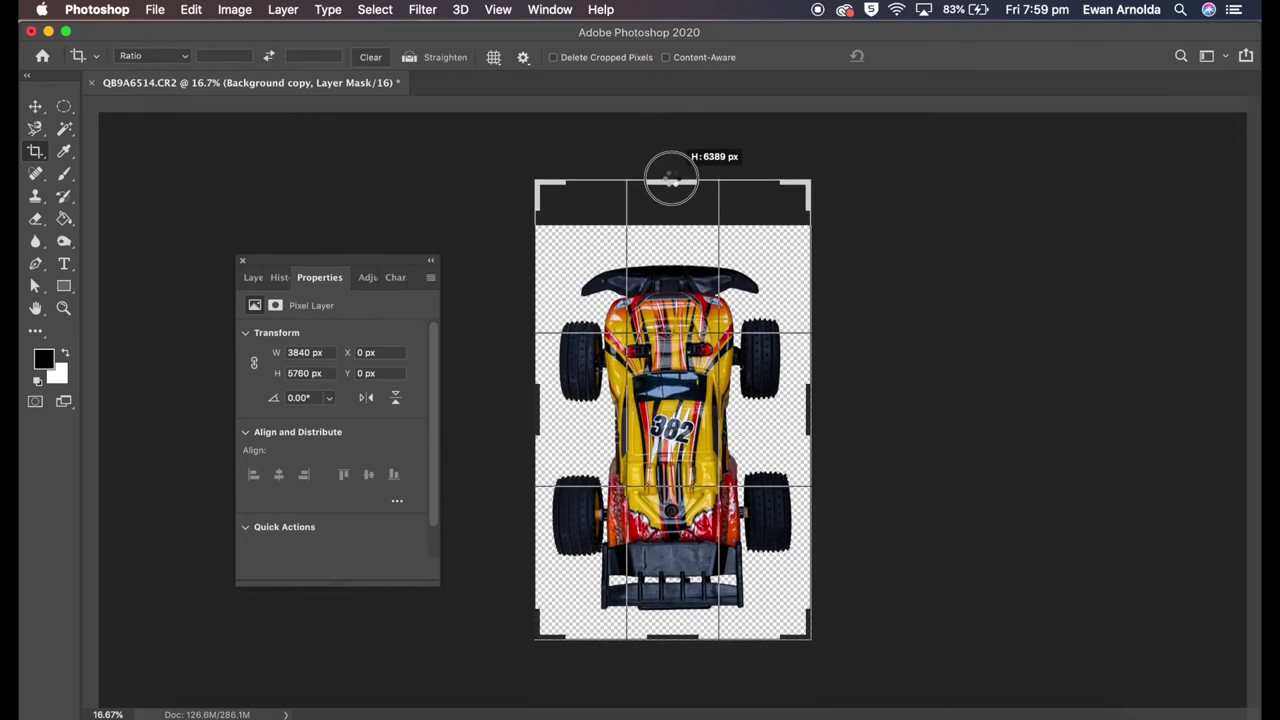
pyautogui.moveTo(810, 402); pyautogui.dragTo(856, 402)
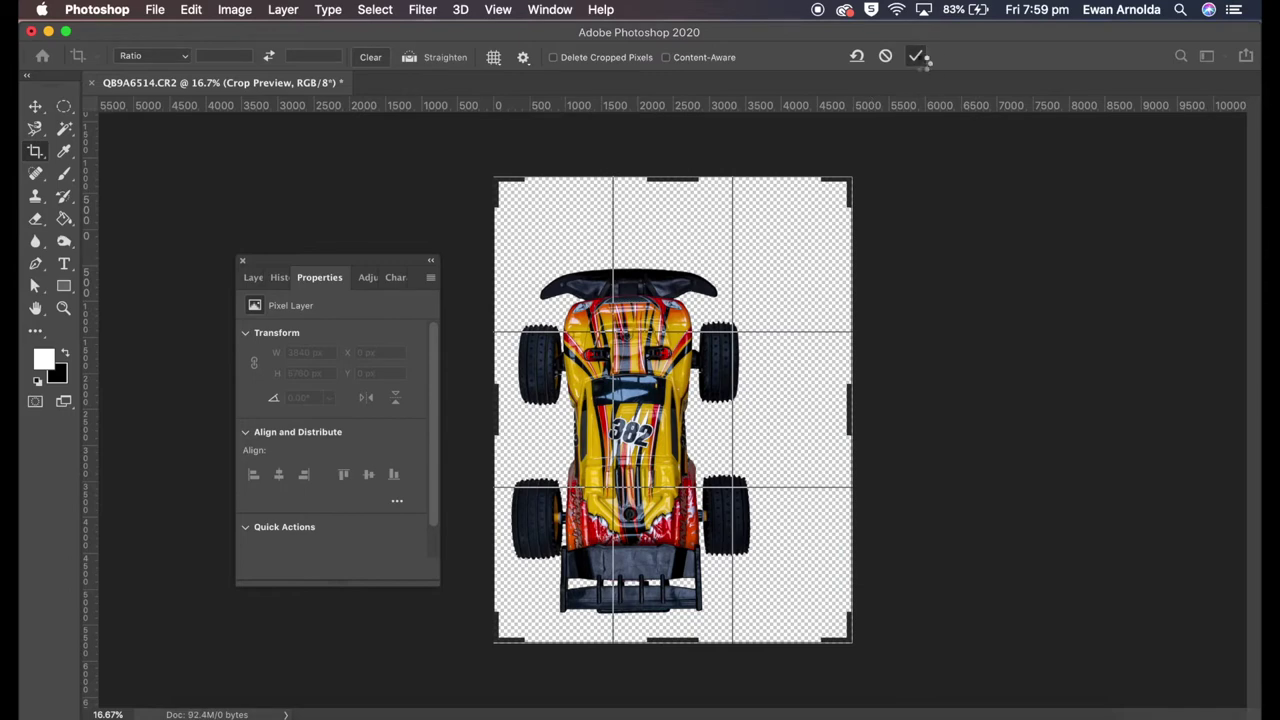
pyautogui.click(35, 107)
pyautogui.moveTo(645, 383); pyautogui.dragTo(680, 360)
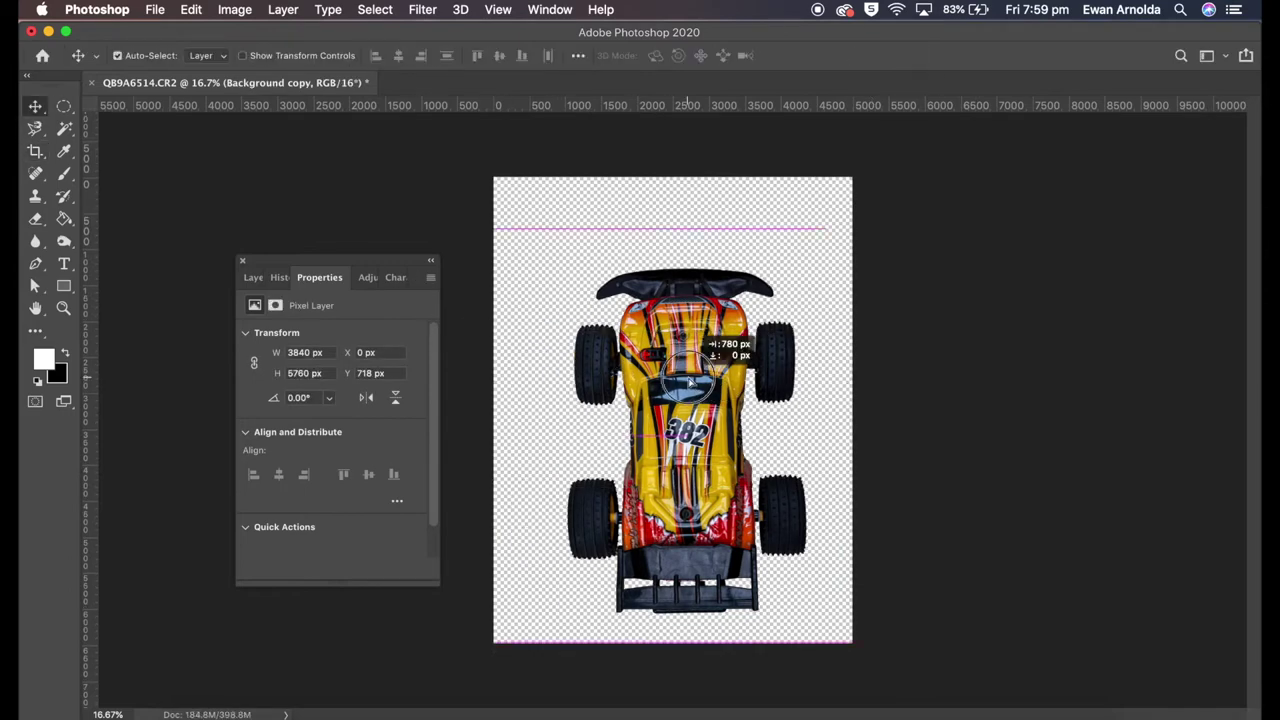
pyautogui.click(1010, 505)
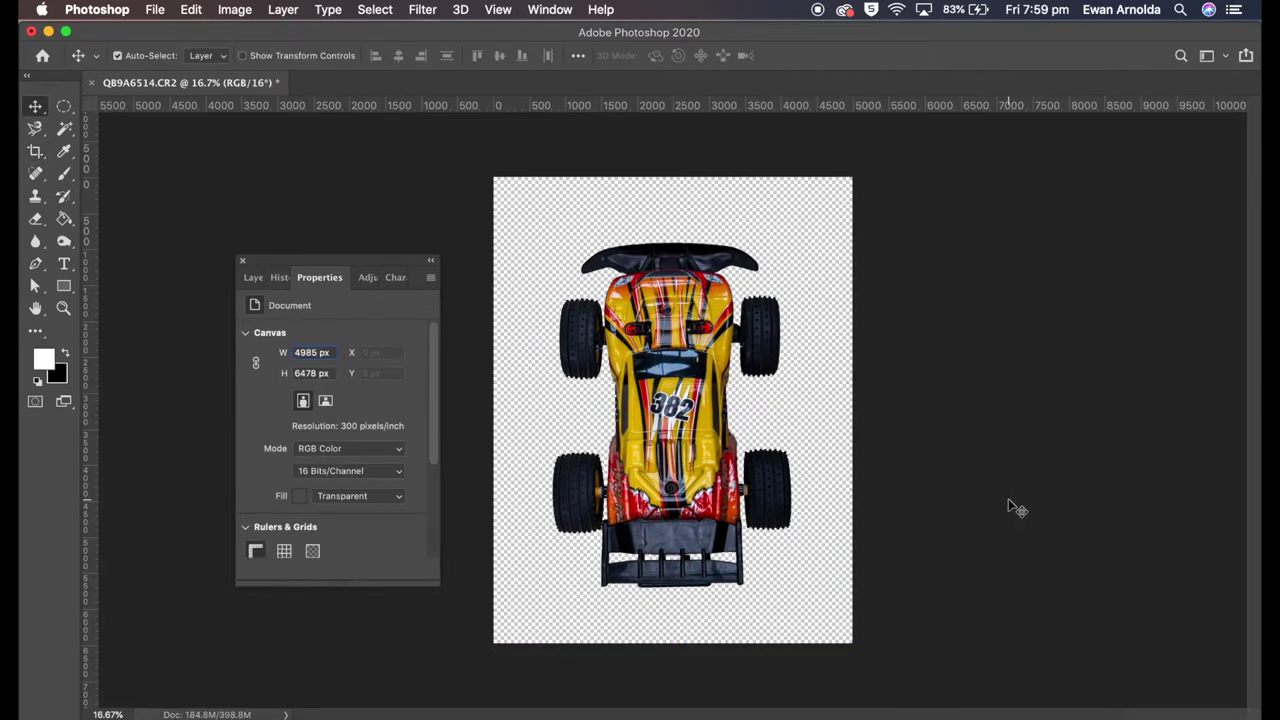
# Target the Background copy layer mask with a small hard brush at 200% zoom
pyautogui.click(253, 277)
pyautogui.click(311, 385)
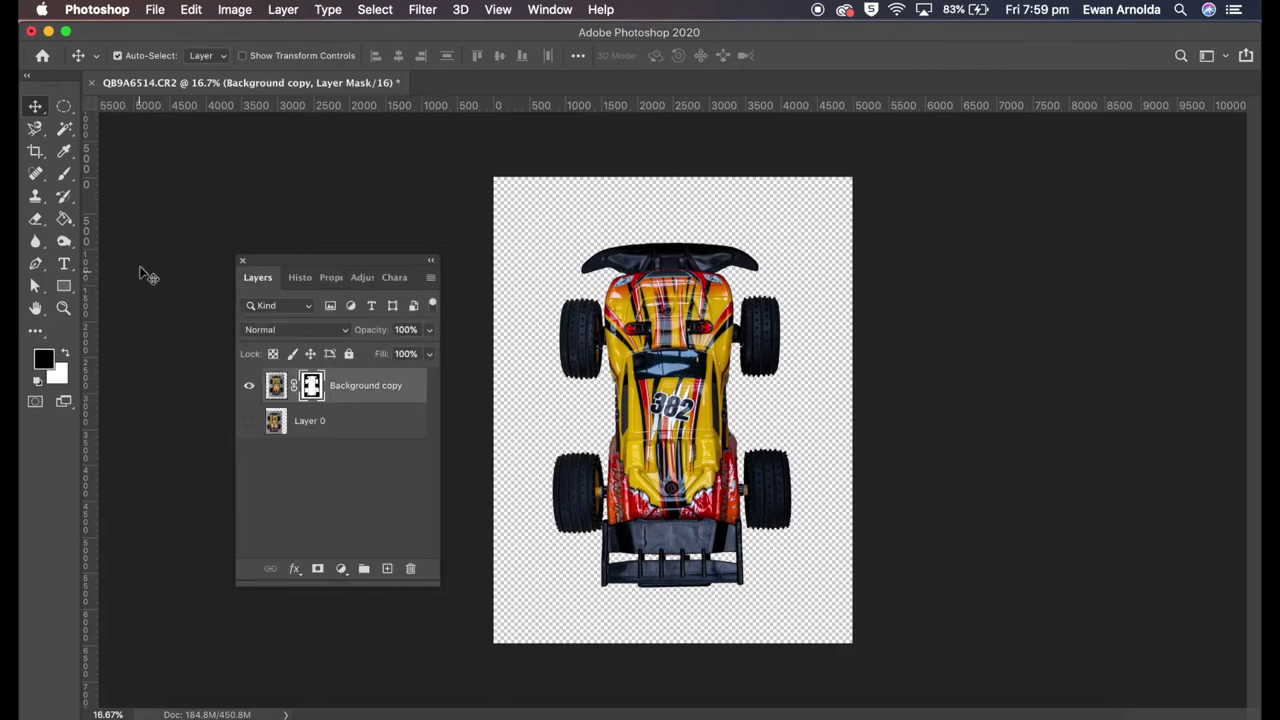
pyautogui.click(64, 173)
pyautogui.click(141, 55)
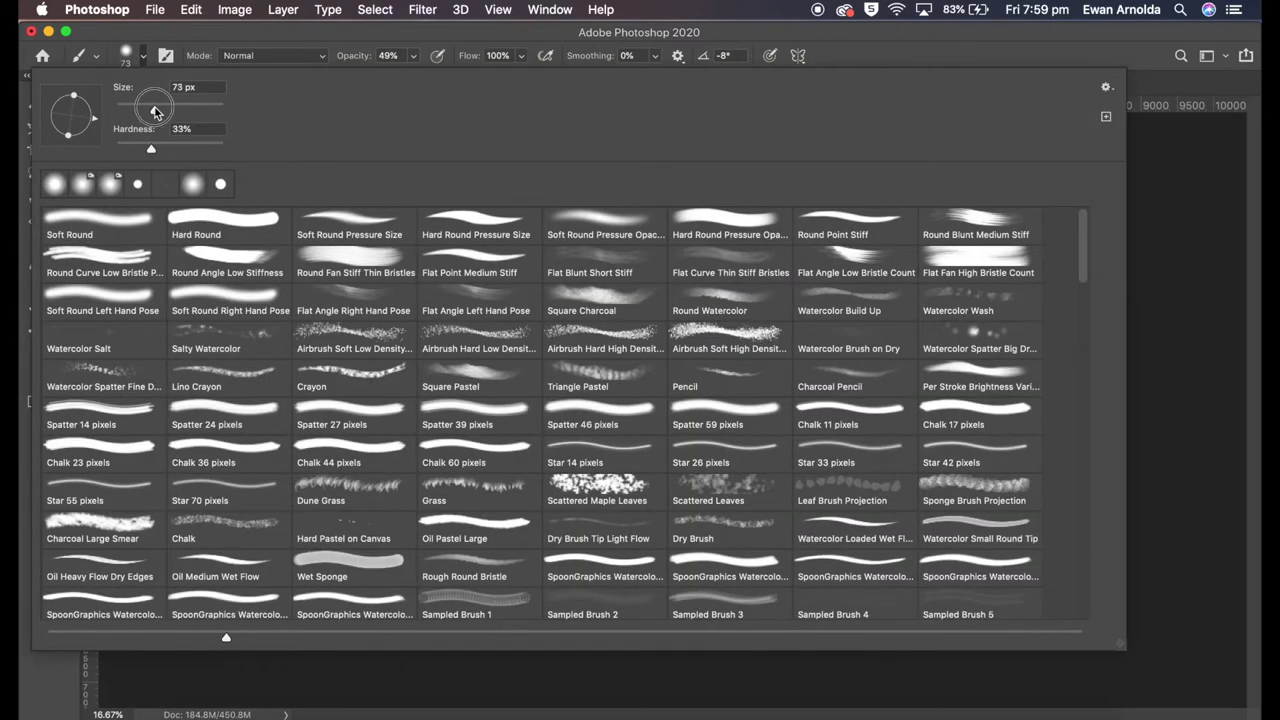
pyautogui.press('Return')
pyautogui.press('super+plus')
pyautogui.press('super+plus')
pyautogui.press('super+plus')
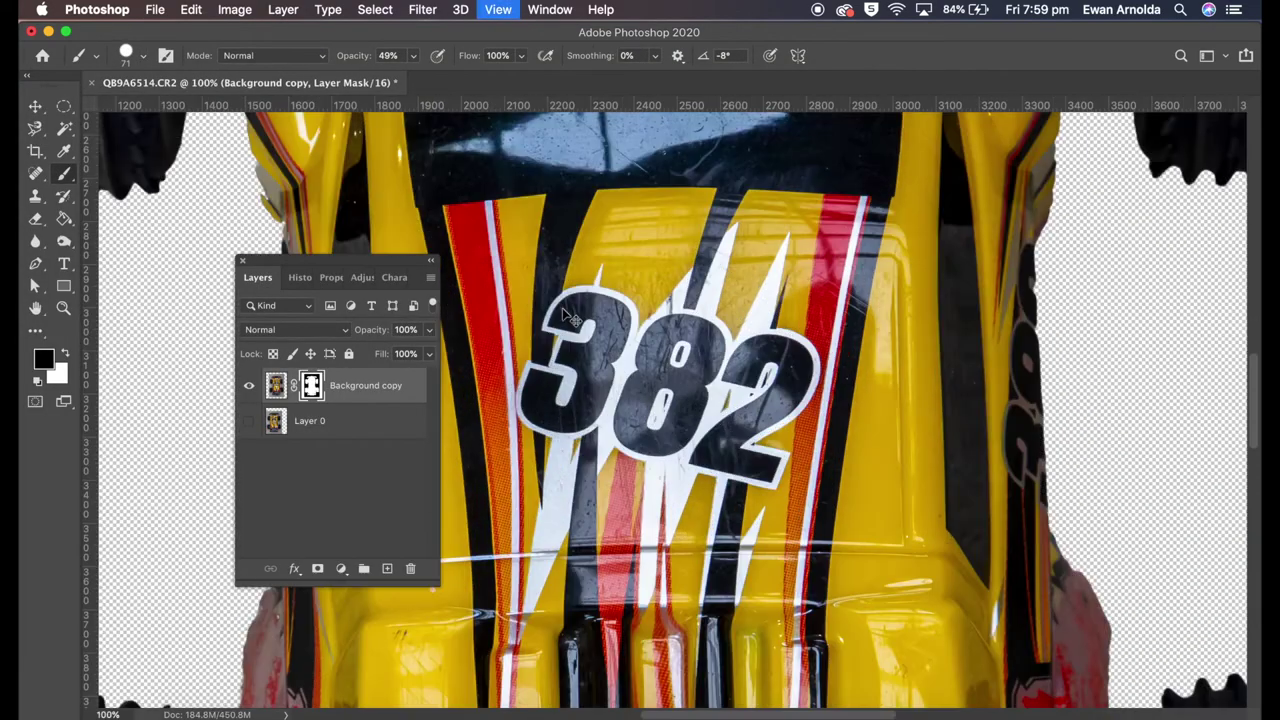
pyautogui.press('super+plus')
pyautogui.press('super+plus')
pyautogui.press('super+plus')
pyautogui.moveTo(716, 355); pyautogui.dragTo(838, 458)
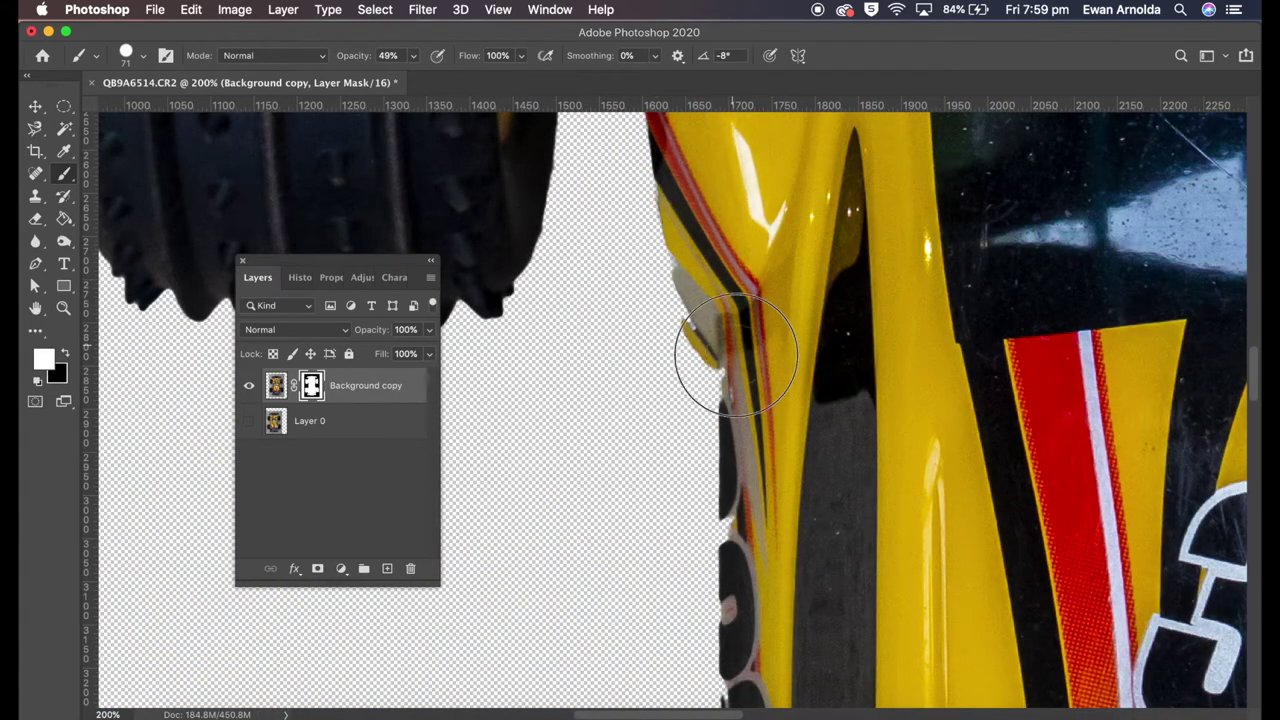
pyautogui.click(141, 55)
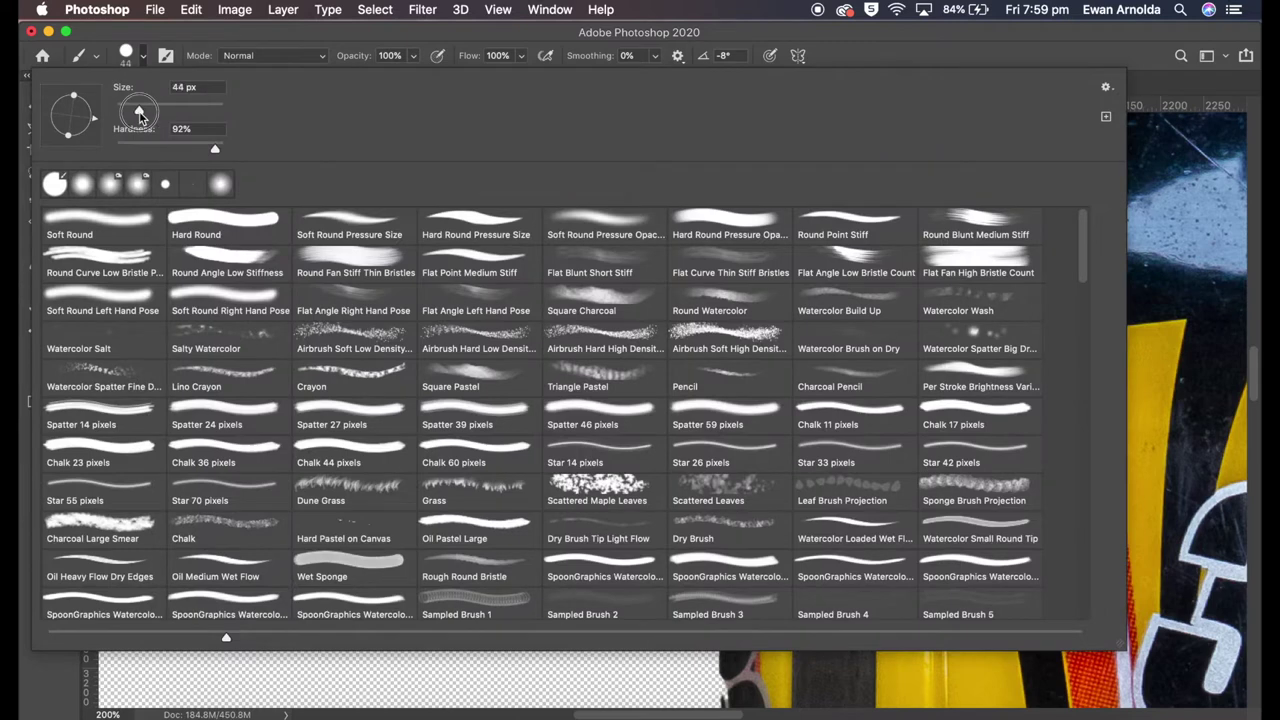
pyautogui.press('Return')
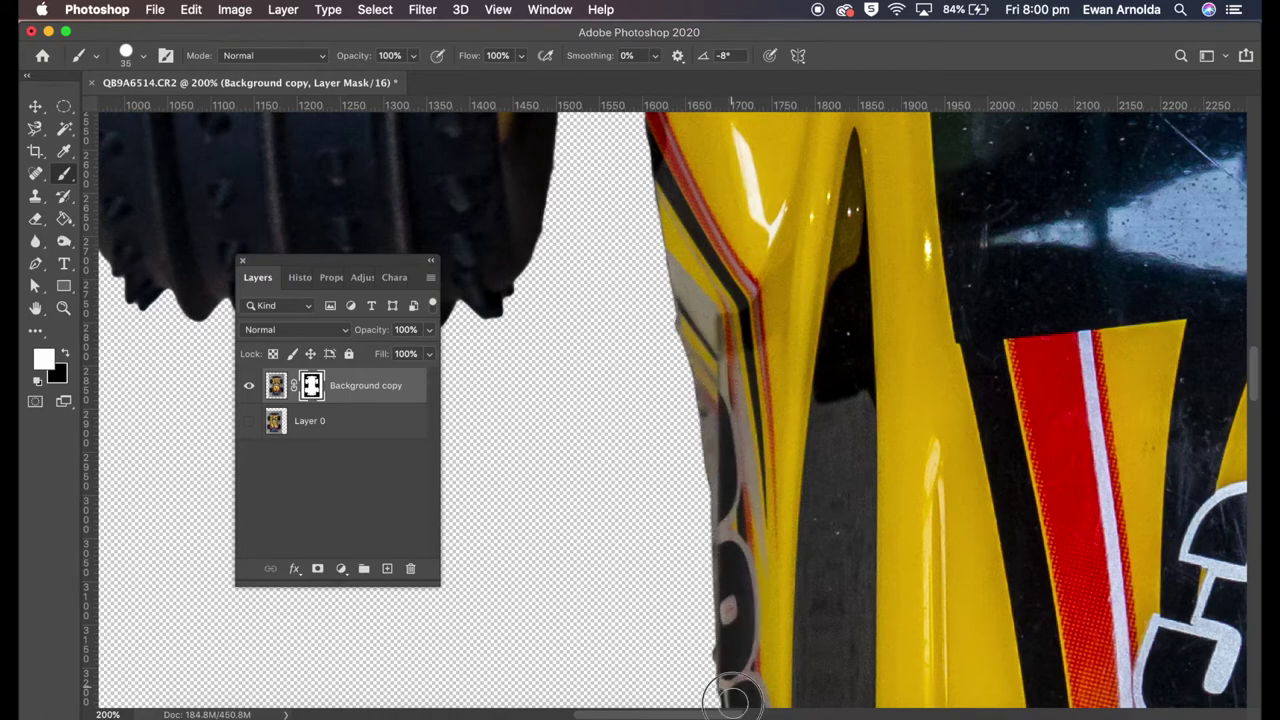
# Paint black over the grey leftover patch along the car's left edge
pyautogui.scroll(-5, 710, 443)
pyautogui.scroll(5, 737, 463)
pyautogui.moveTo(705, 290); pyautogui.dragTo(690, 330)
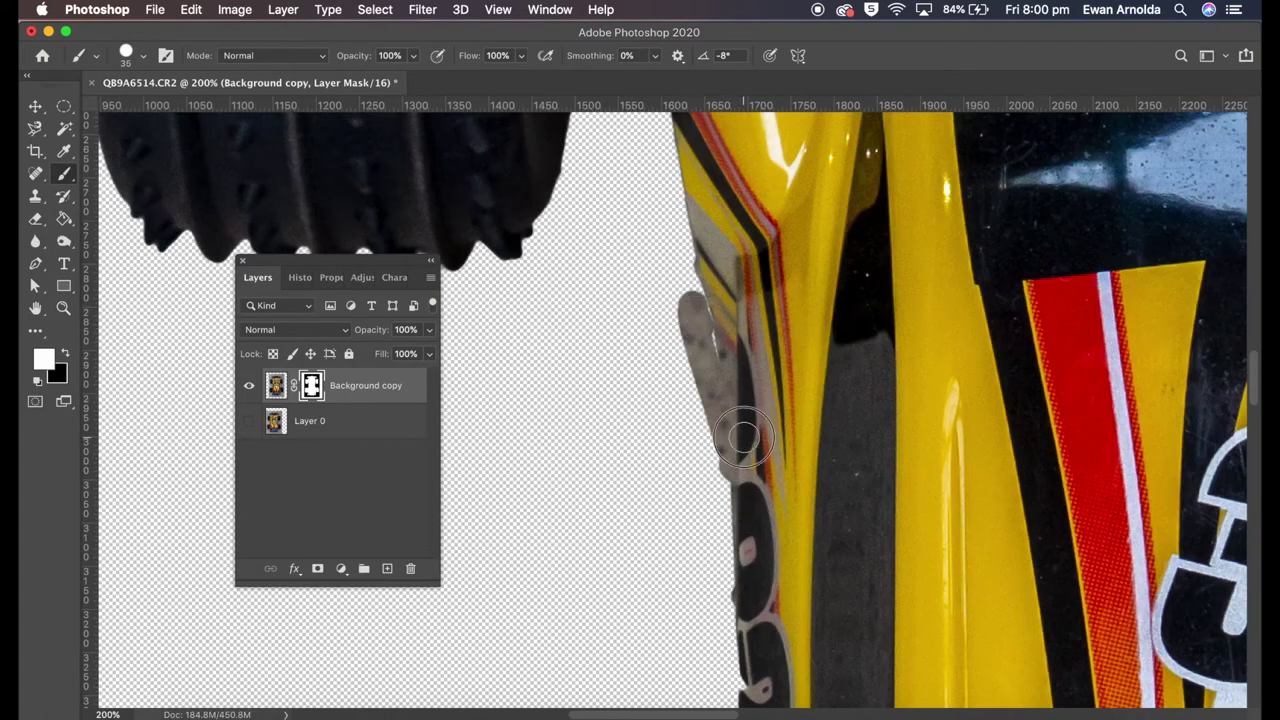
pyautogui.scroll(-5, 737, 440)
pyautogui.moveTo(740, 447); pyautogui.dragTo(720, 370)
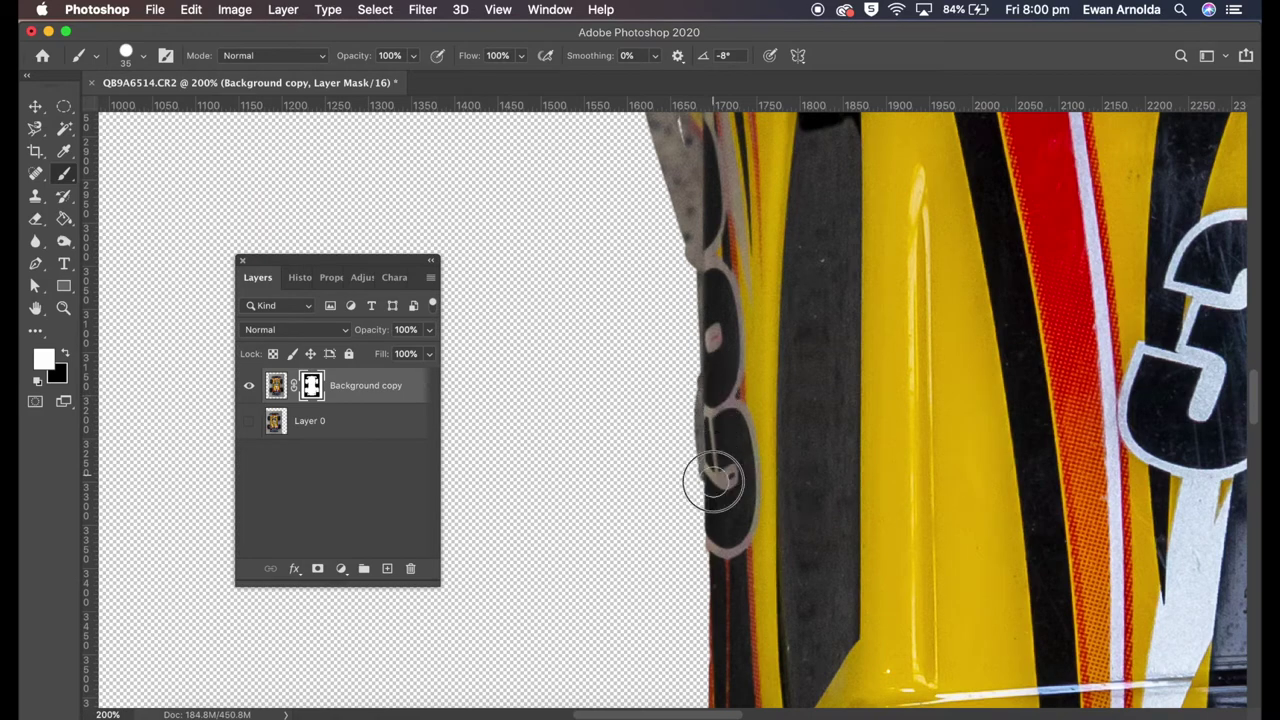
pyautogui.moveTo(718, 673); pyautogui.dragTo(705, 279)
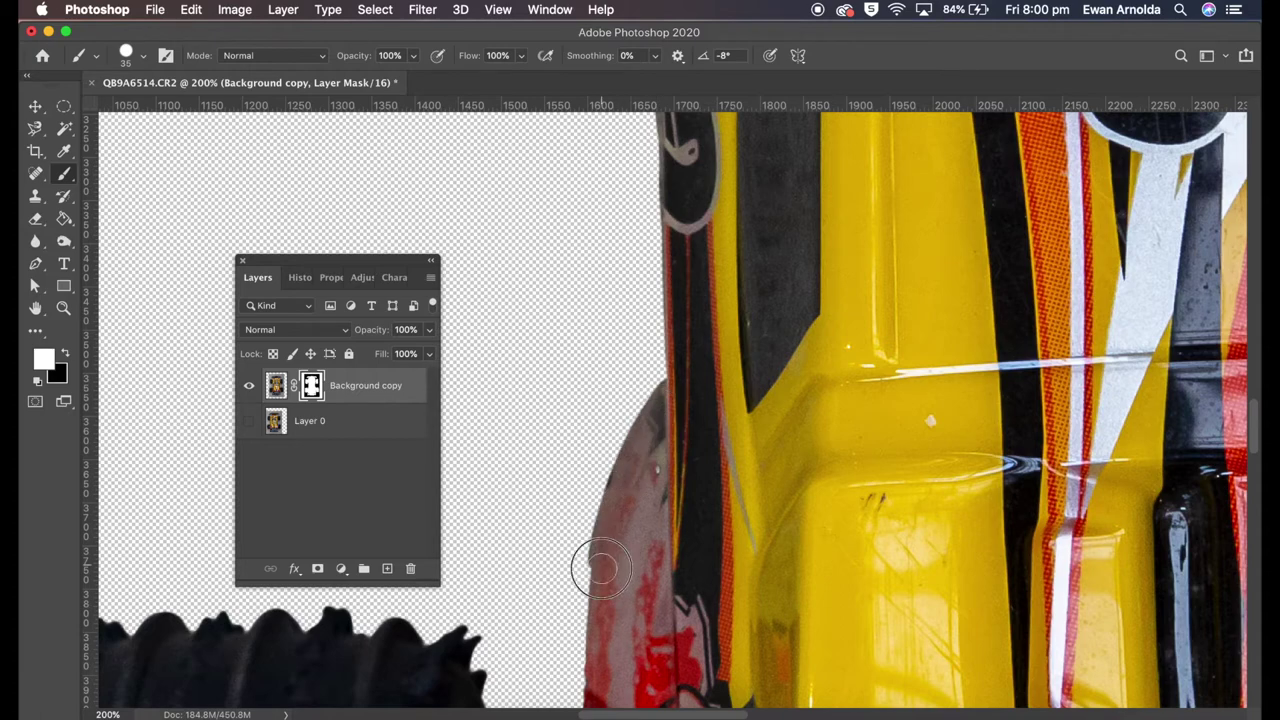
pyautogui.moveTo(595, 675); pyautogui.dragTo(616, 491)
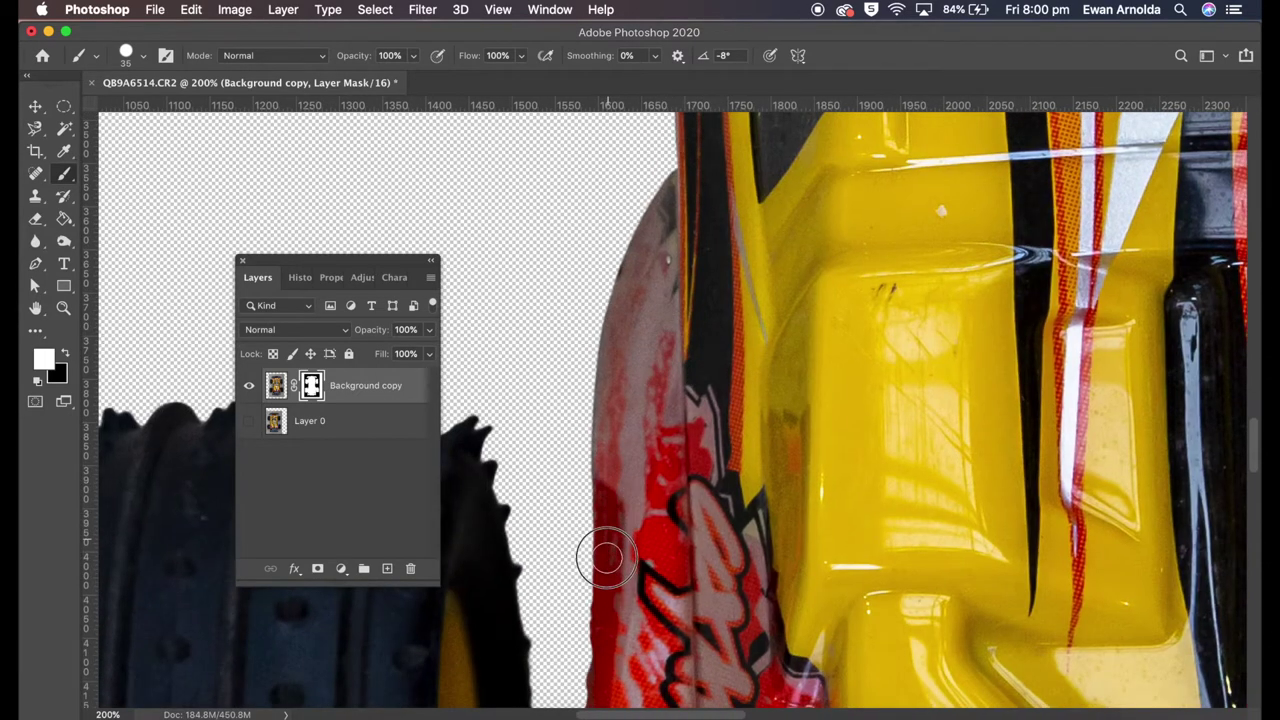
pyautogui.moveTo(597, 684)
pyautogui.mouseDown()
pyautogui.moveTo(634, 591)
pyautogui.moveTo(622, 427)
pyautogui.mouseUp()
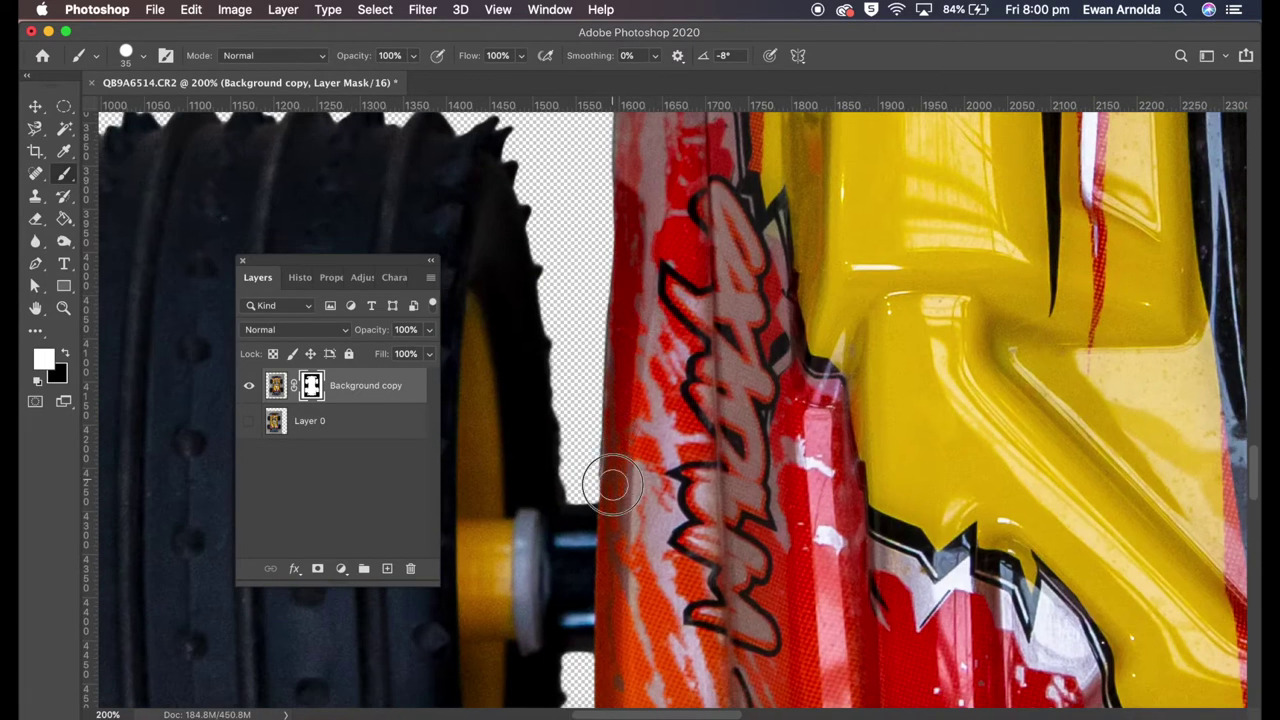
pyautogui.moveTo(651, 305); pyautogui.dragTo(663, 541)
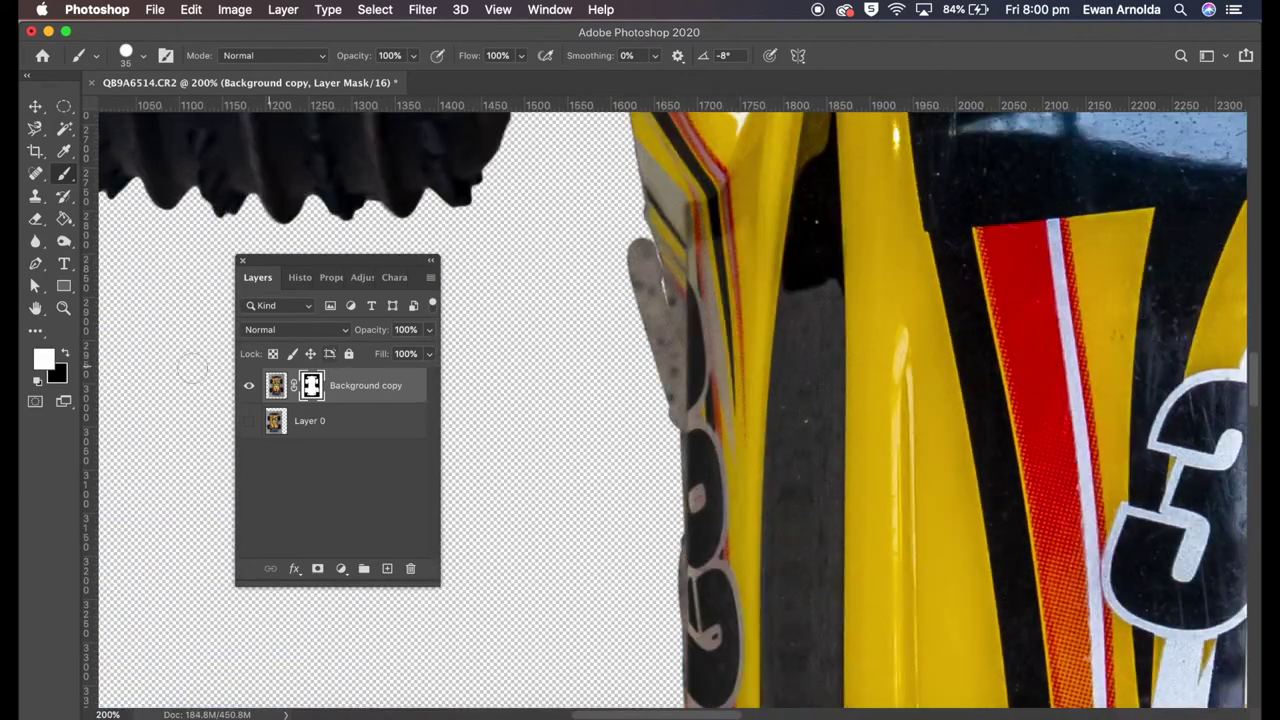
pyautogui.moveTo(628, 206); pyautogui.dragTo(646, 290)
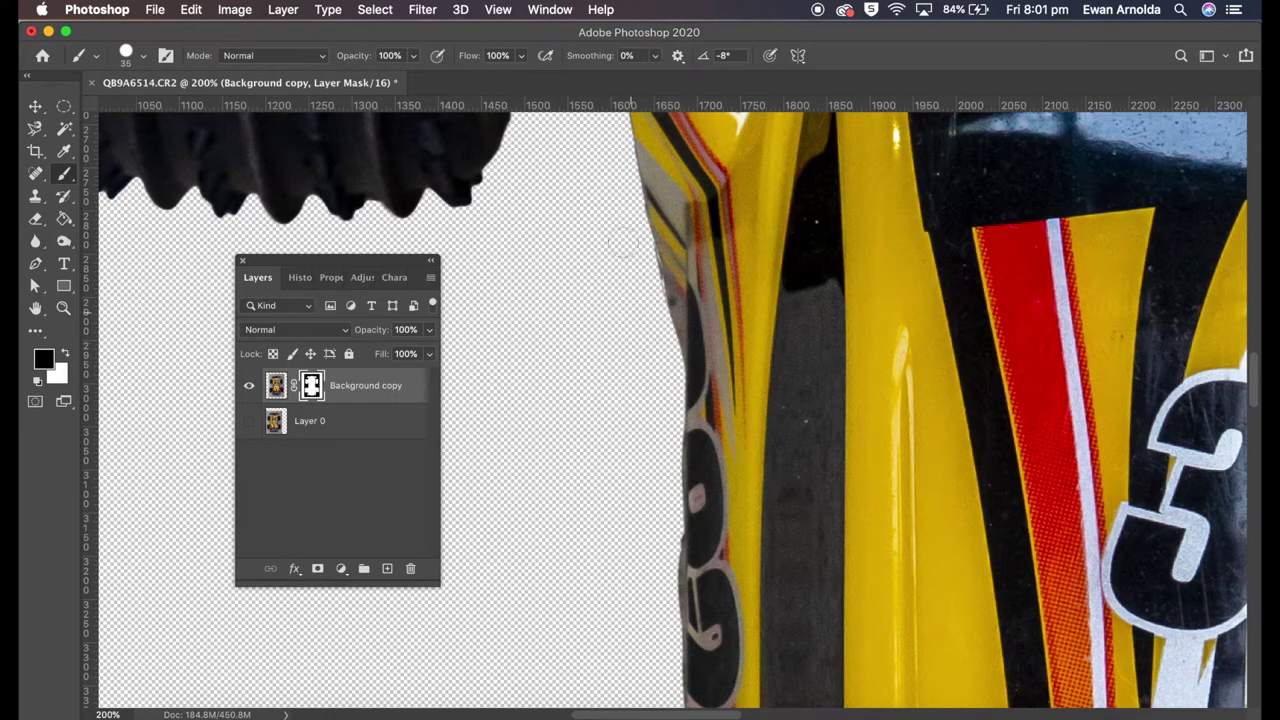
pyautogui.moveTo(605, 318); pyautogui.dragTo(648, 455)
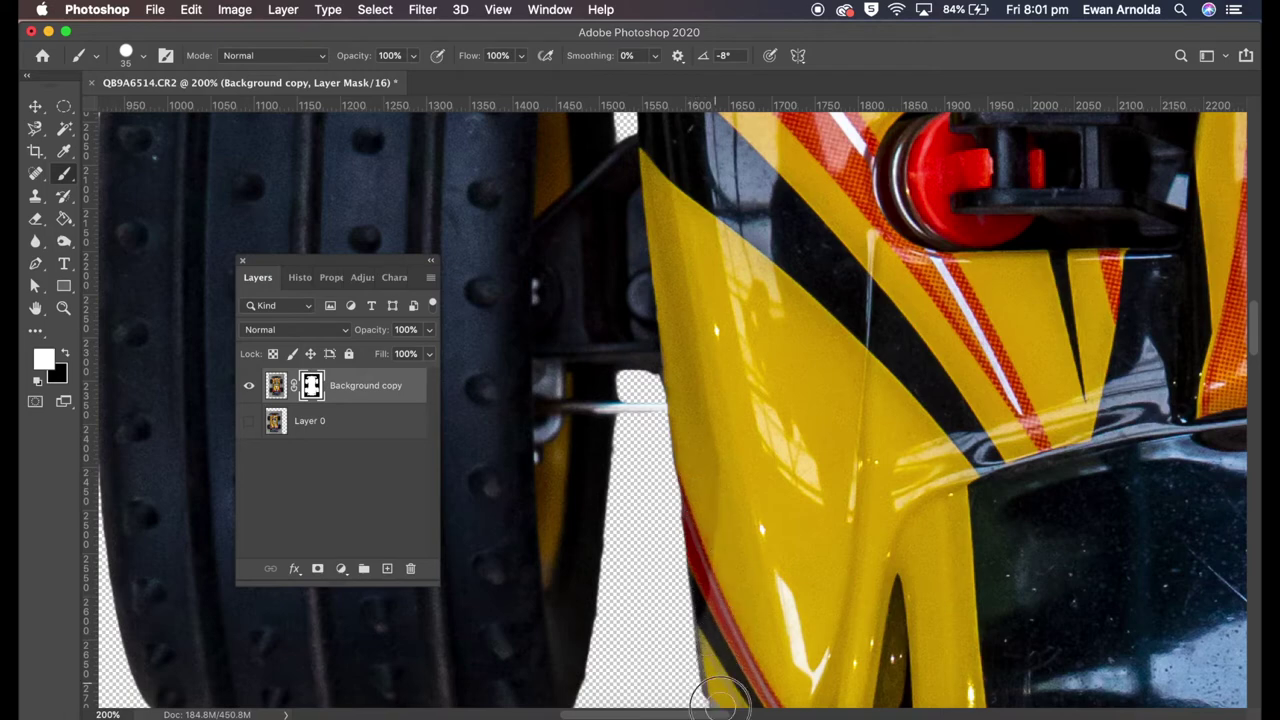
pyautogui.moveTo(757, 234); pyautogui.dragTo(768, 530)
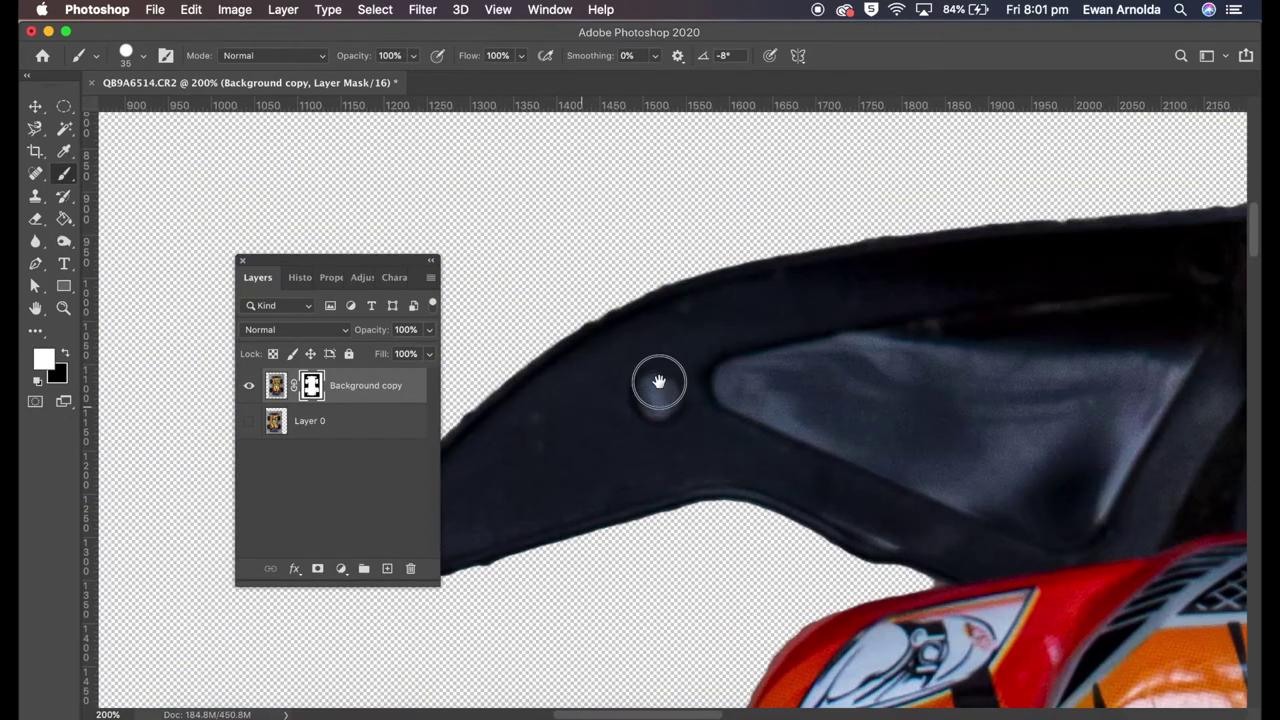
# Clean up the layer mask along the rear wing's edges and view the whole cut-out car
pyautogui.hscroll(-5, 580, 406)
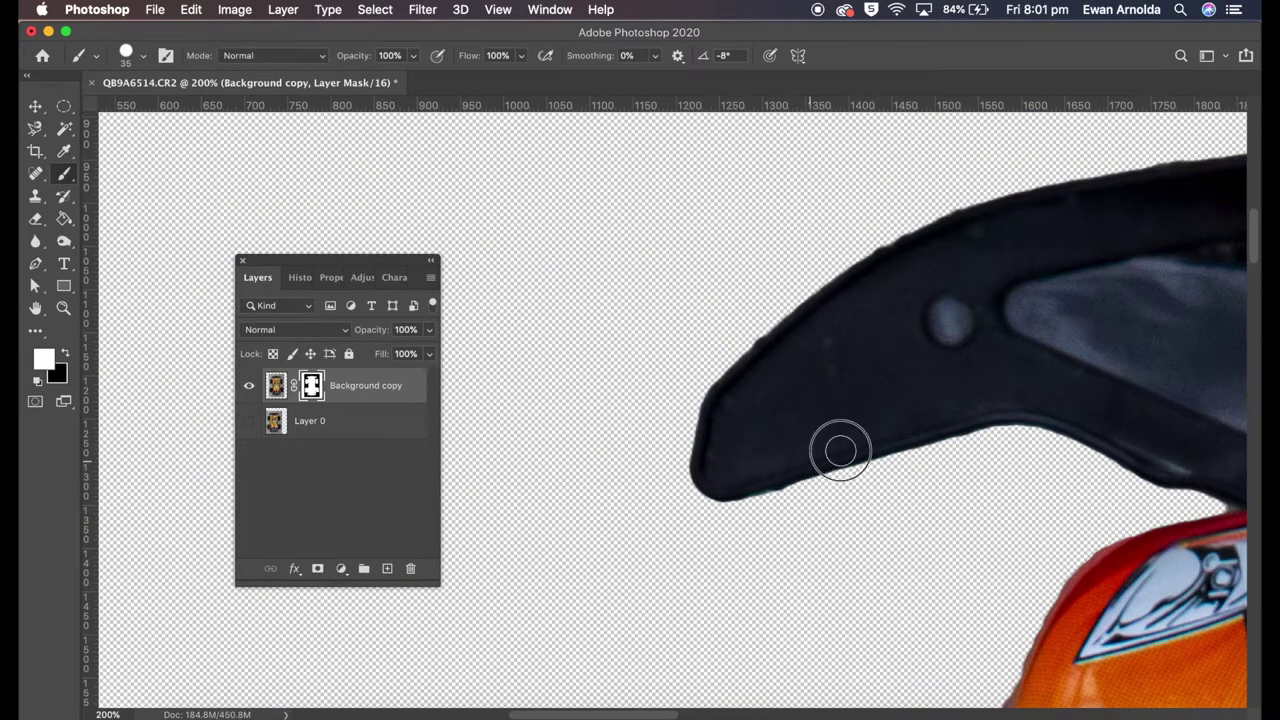
pyautogui.hscroll(3, 700, 440)
pyautogui.hscroll(4, 600, 430)
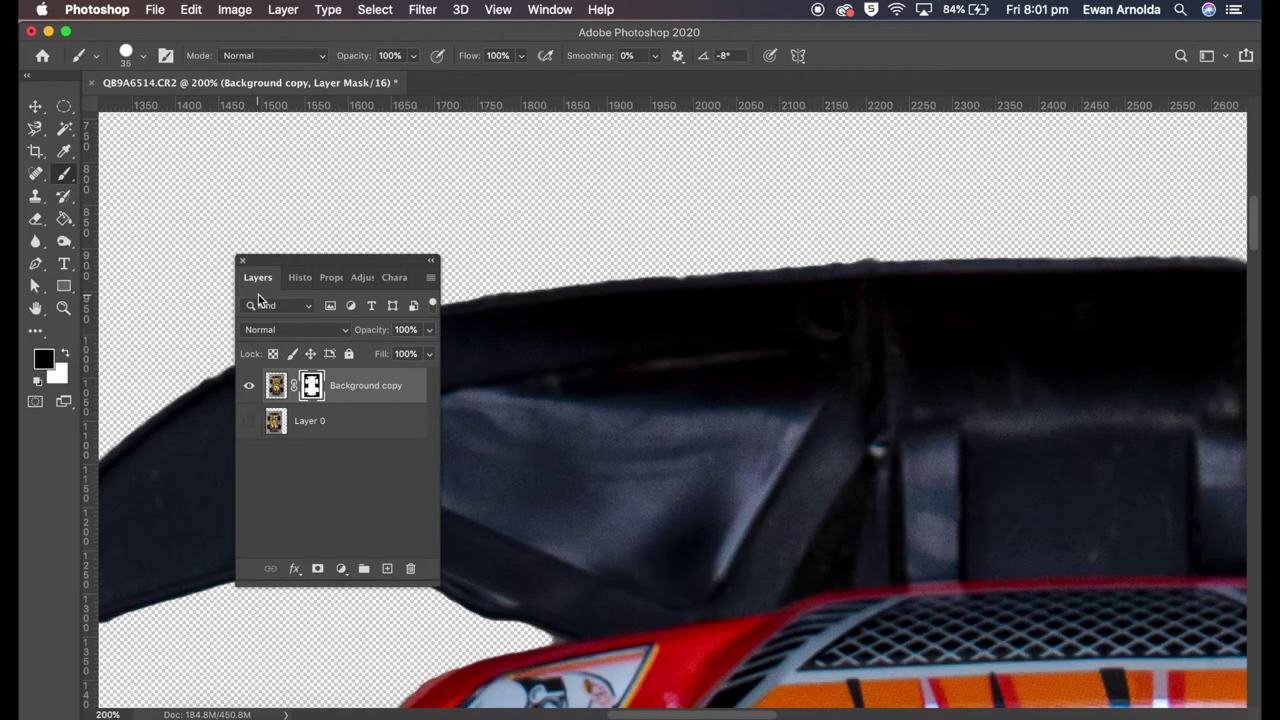
pyautogui.moveTo(270, 262); pyautogui.dragTo(247, 482)
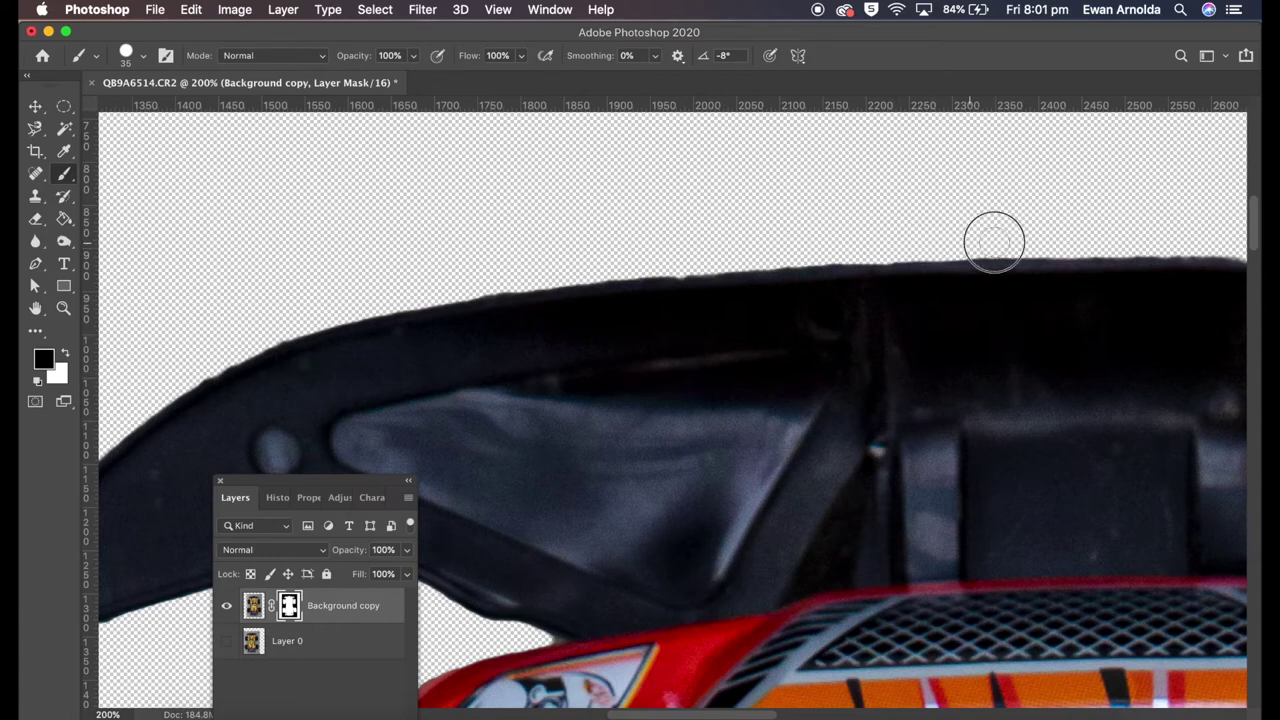
pyautogui.hscroll(5, 1060, 223)
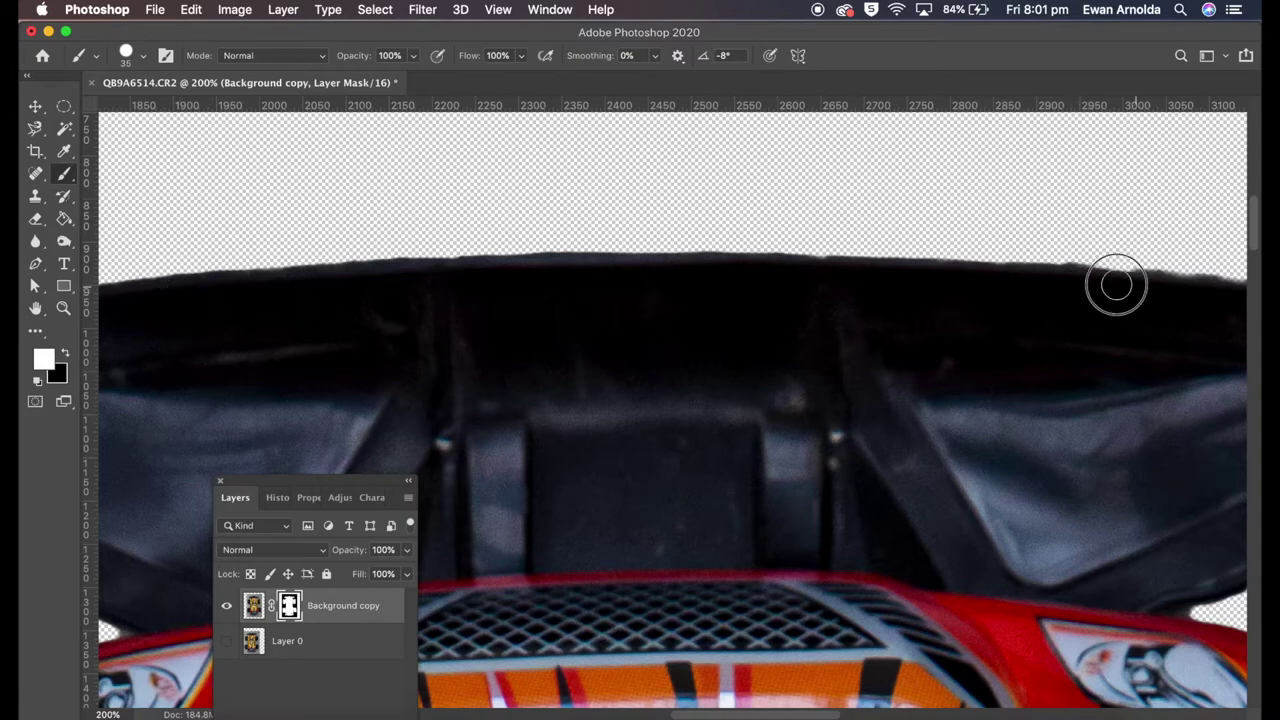
pyautogui.hscroll(5, 1228, 286)
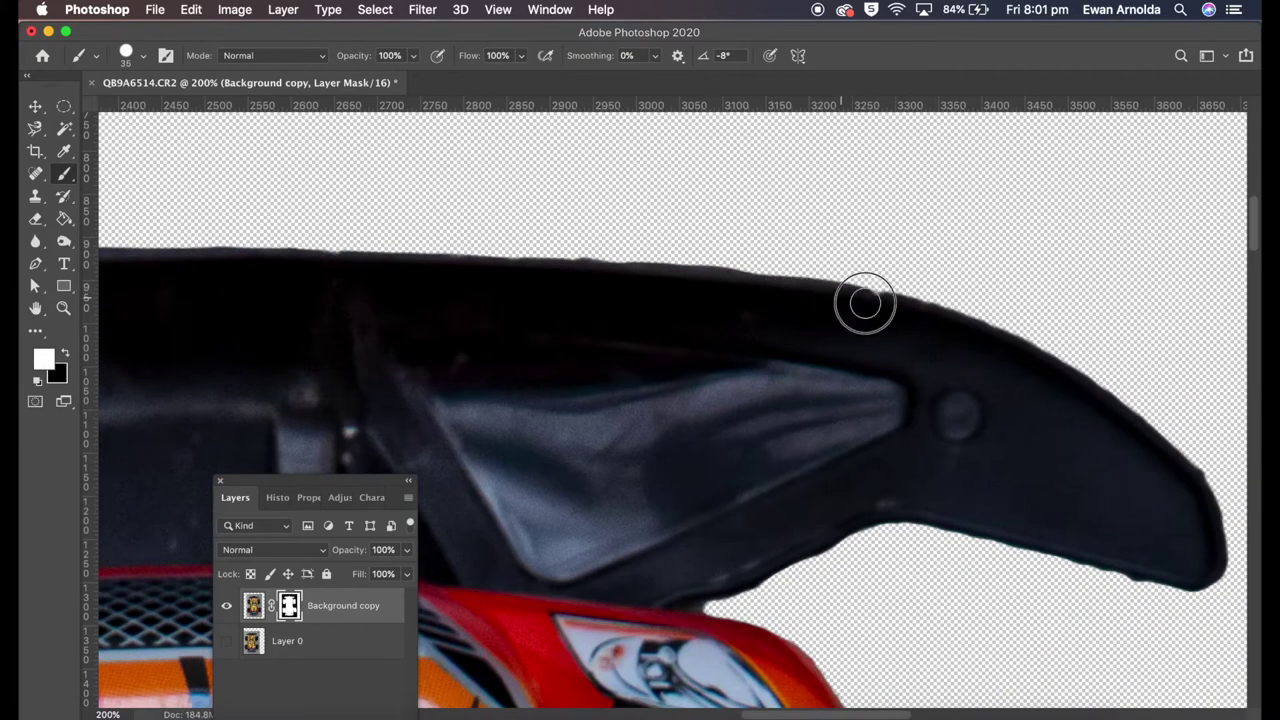
pyautogui.press('super+minus')
pyautogui.press('super+minus')
pyautogui.press('super+minus')
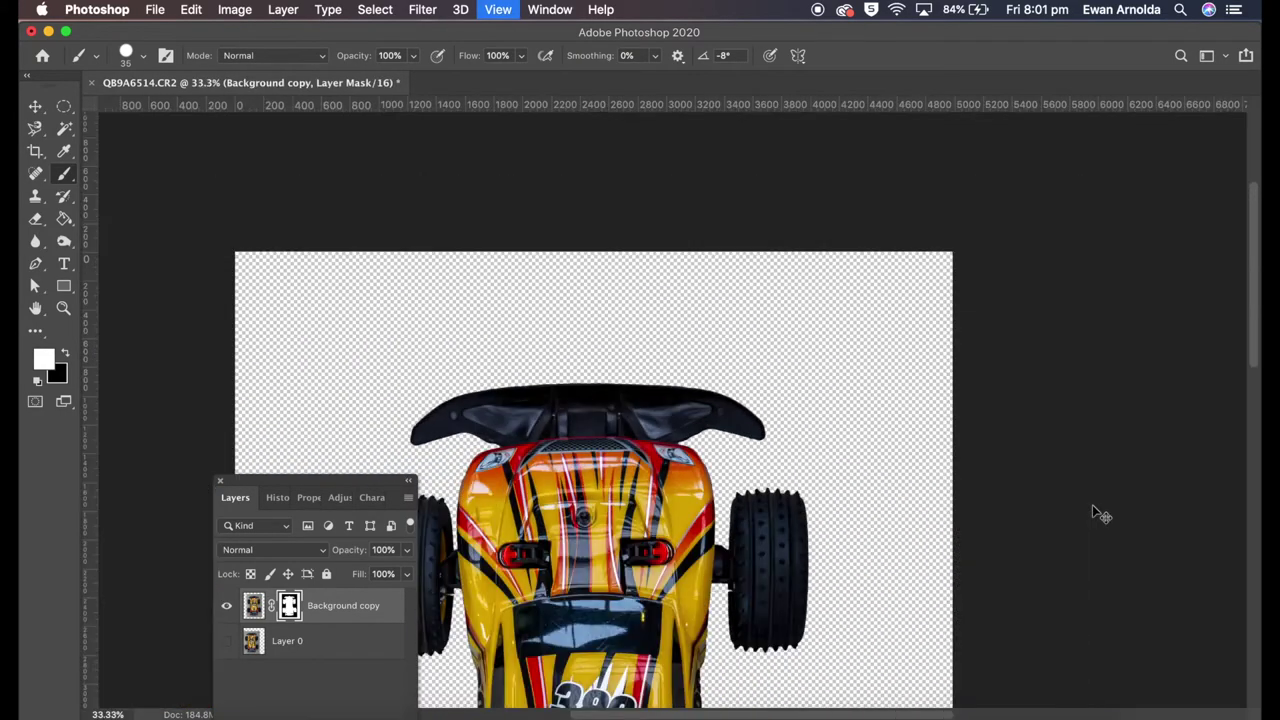
pyautogui.press('super+minus')
pyautogui.press('super+minus')
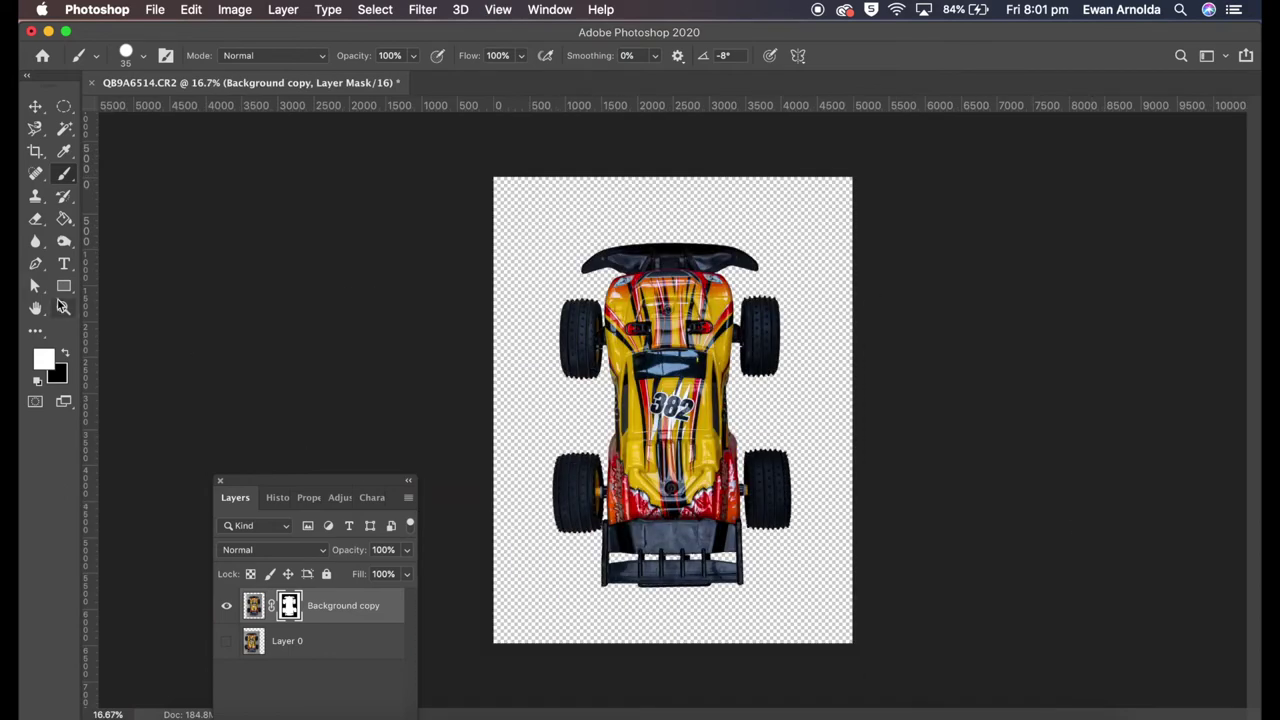
# Sample the car's yellow with the Eyedropper and rename the cut-out layer to 'car'
pyautogui.press('i')
pyautogui.click(618, 348)
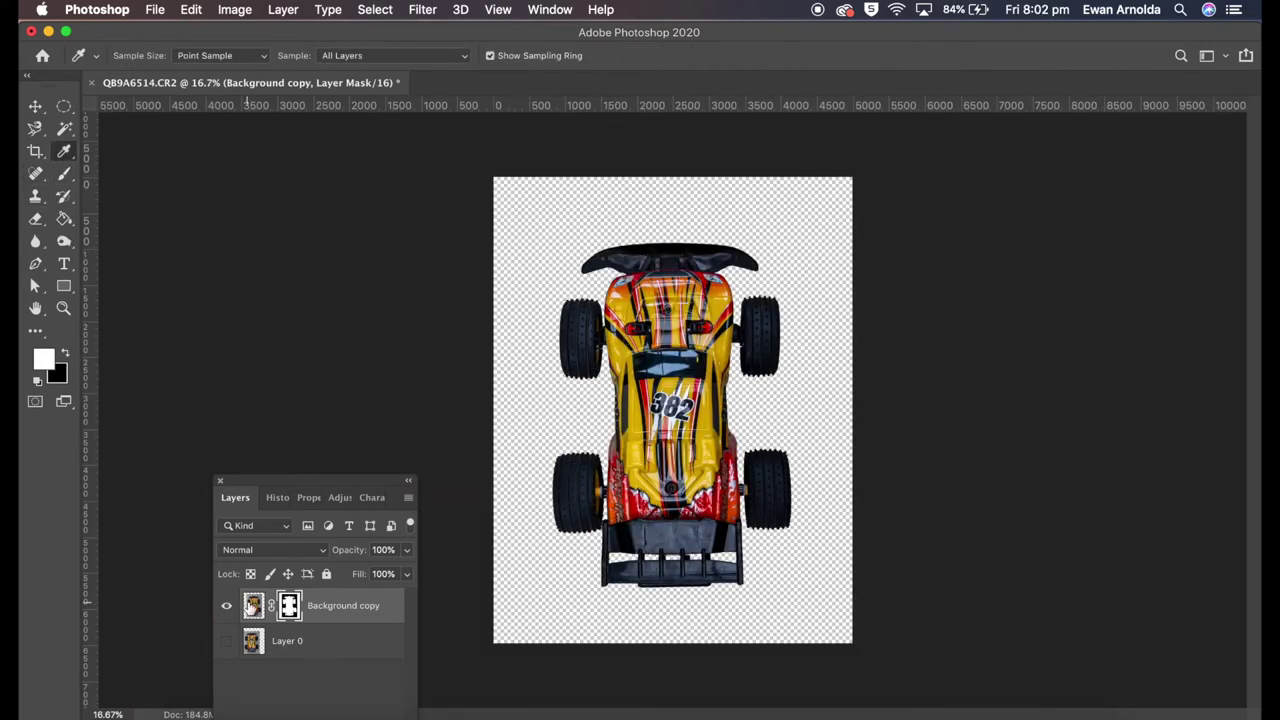
pyautogui.click(251, 605)
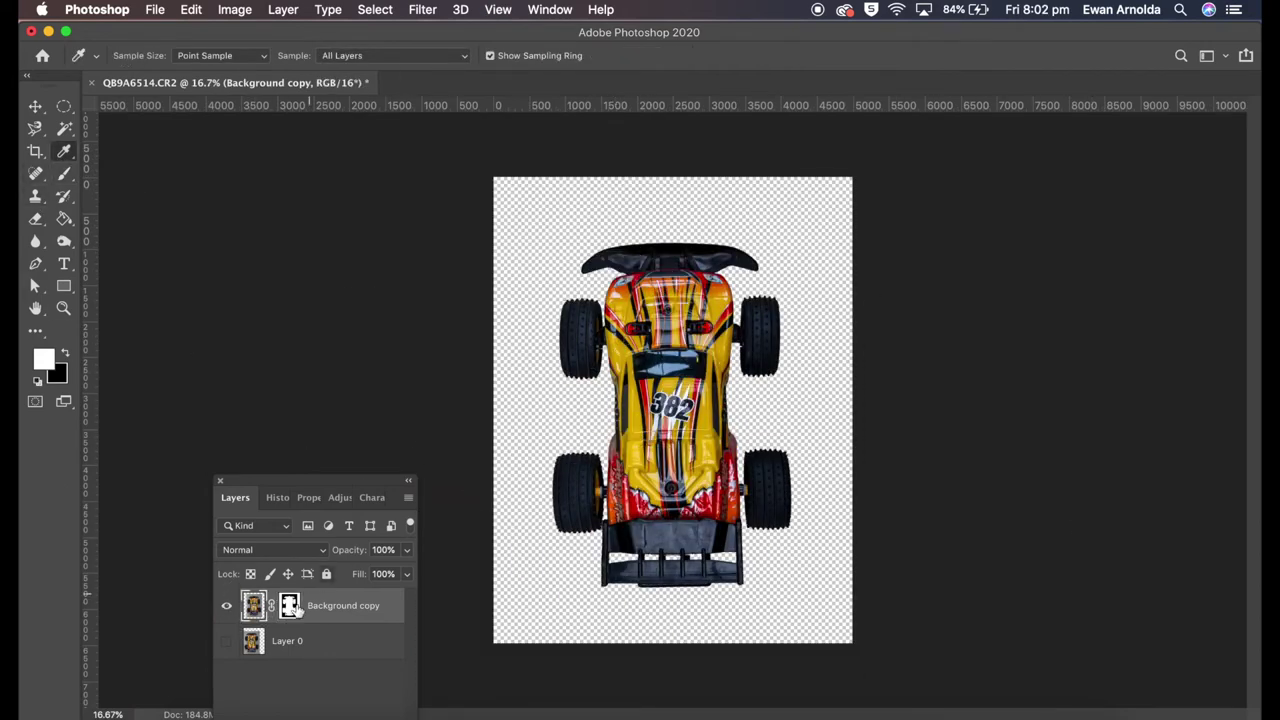
pyautogui.click(618, 300)
pyautogui.click(323, 645)
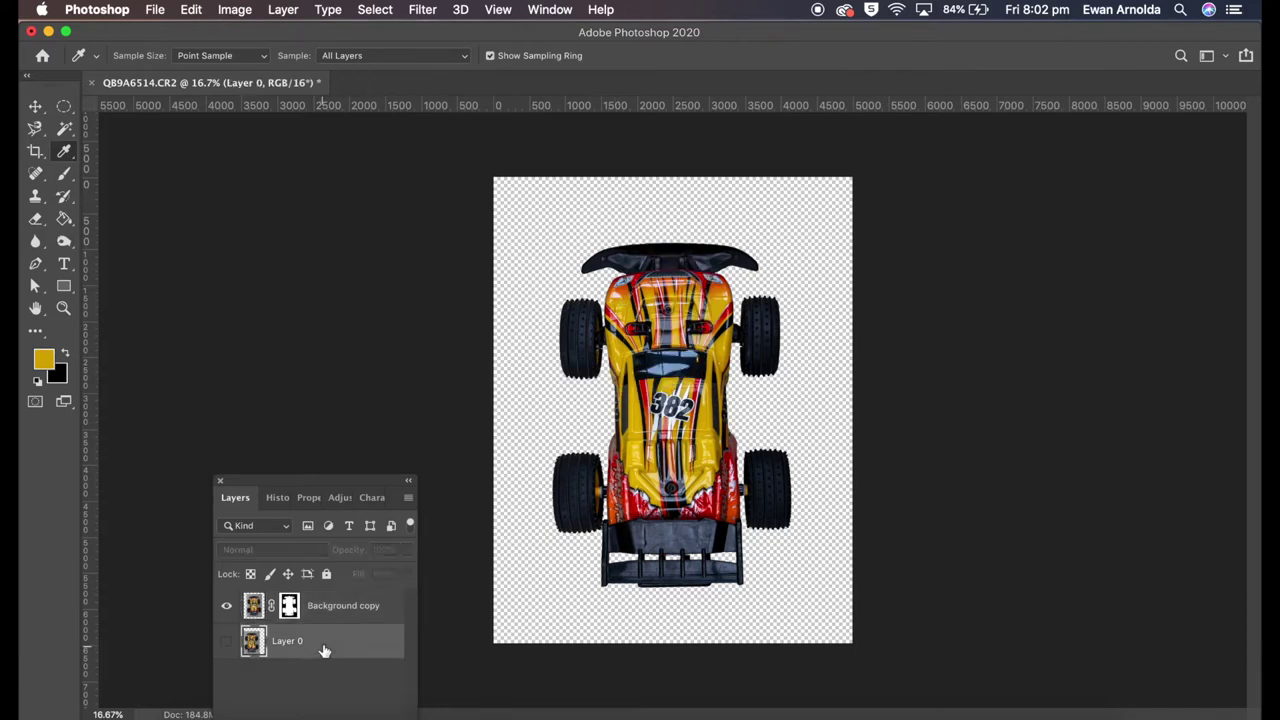
pyautogui.moveTo(312, 483); pyautogui.dragTo(339, 338)
pyautogui.doubleClick(360, 460)
pyautogui.write('car')
pyautogui.click(375, 497)
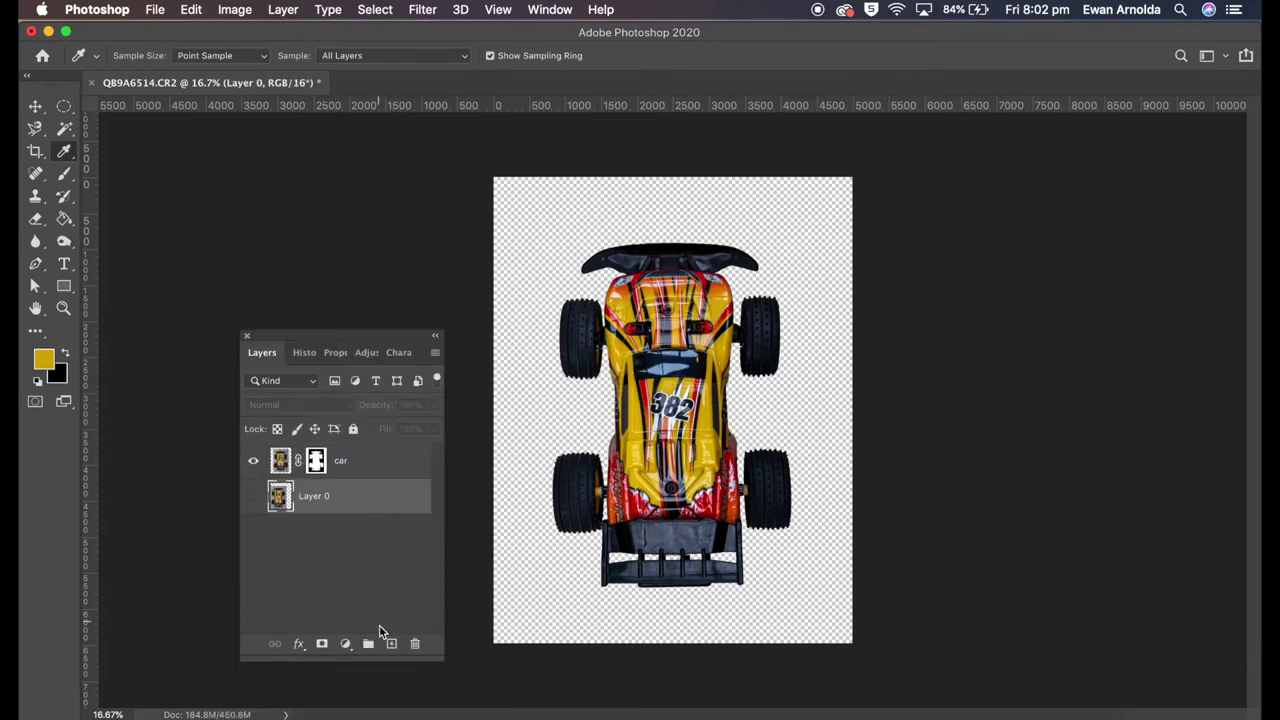
# Add a new layer named 'background' and fill it with the sampled yellow
pyautogui.click(391, 643)
pyautogui.doubleClick(314, 496)
pyautogui.write('ground')
pyautogui.press('Return')
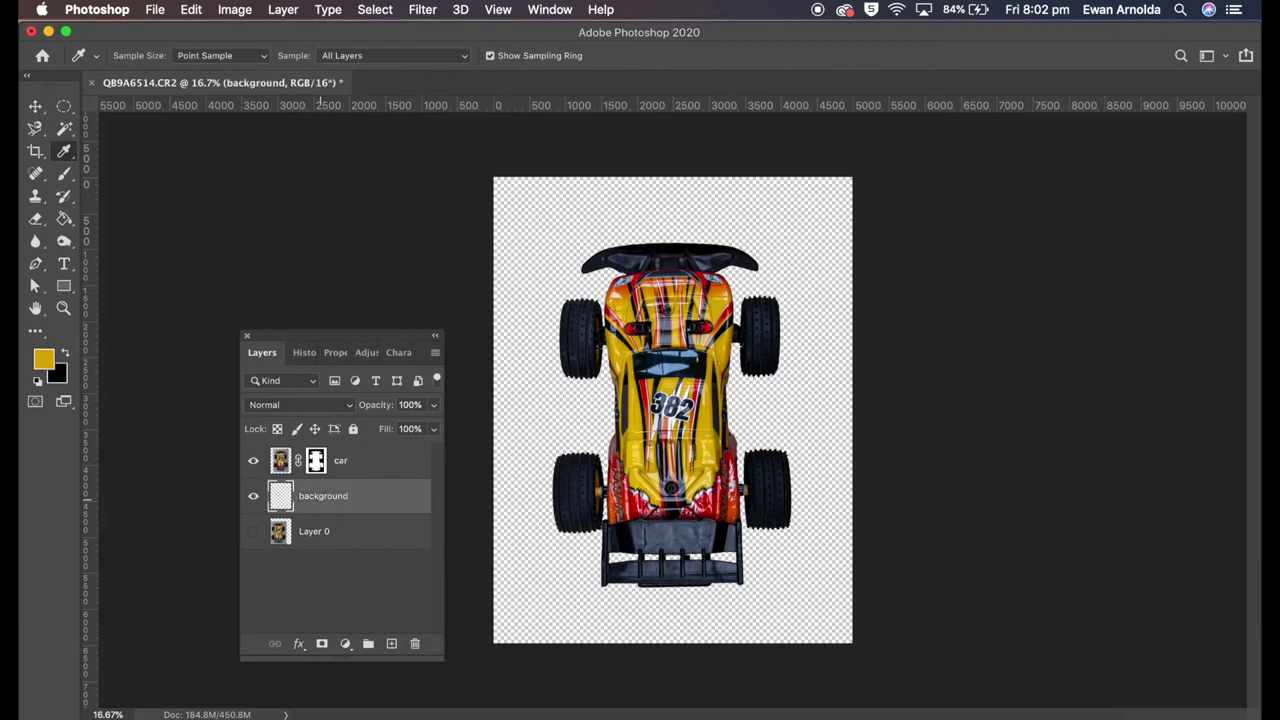
pyautogui.click(63, 218)
pyautogui.click(497, 251)
pyautogui.press('v')
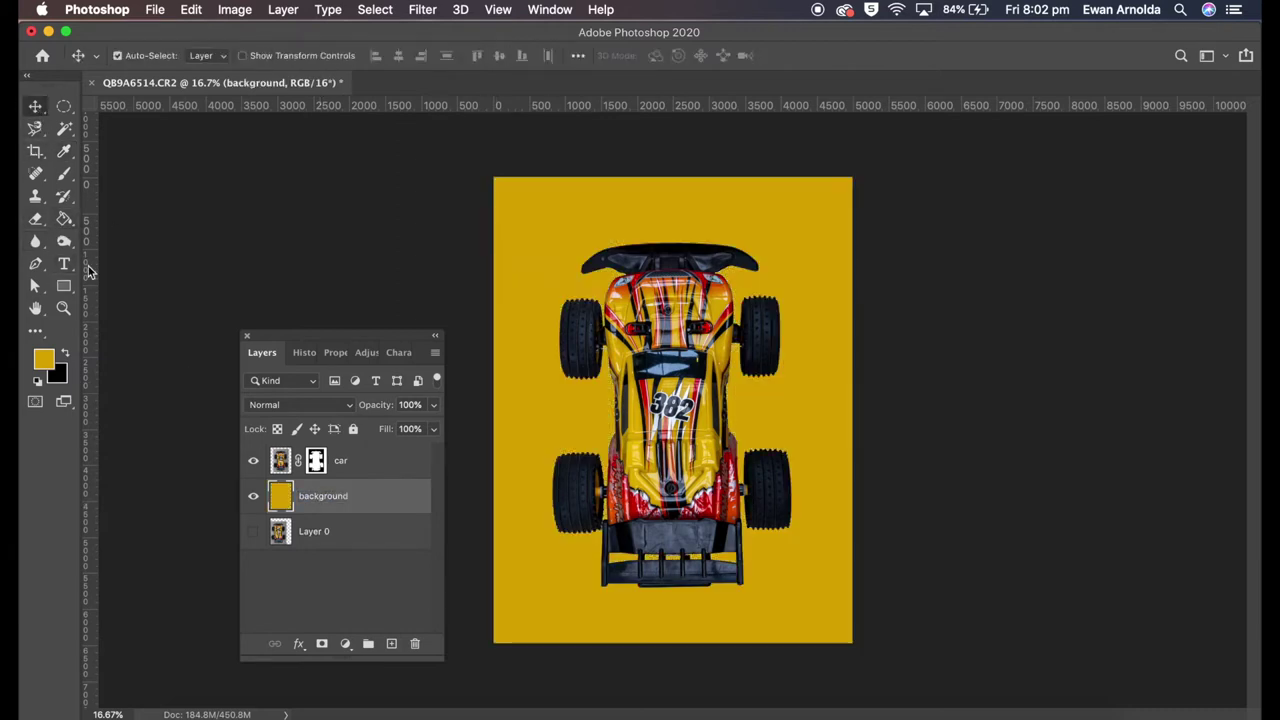
pyautogui.click(280, 459)
# Group the car layer and draw a black four-corner Pen shape over the windshield
pyautogui.click(368, 643)
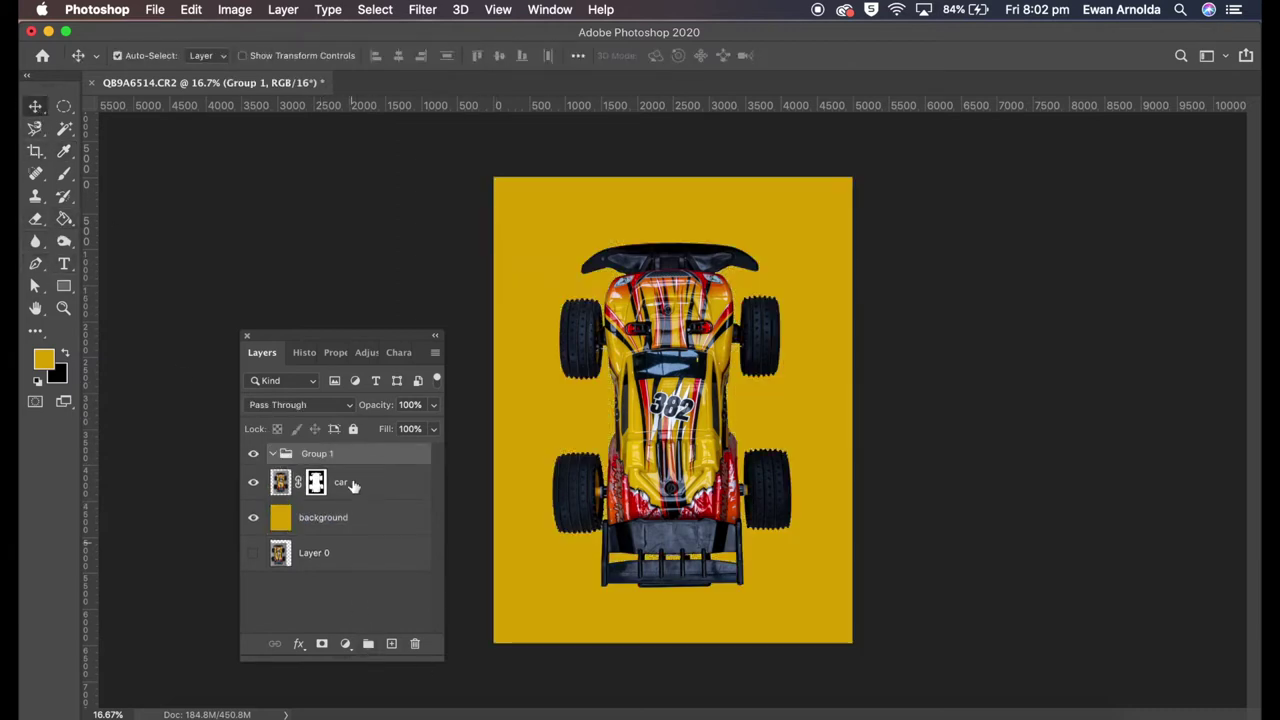
pyautogui.click(36, 264)
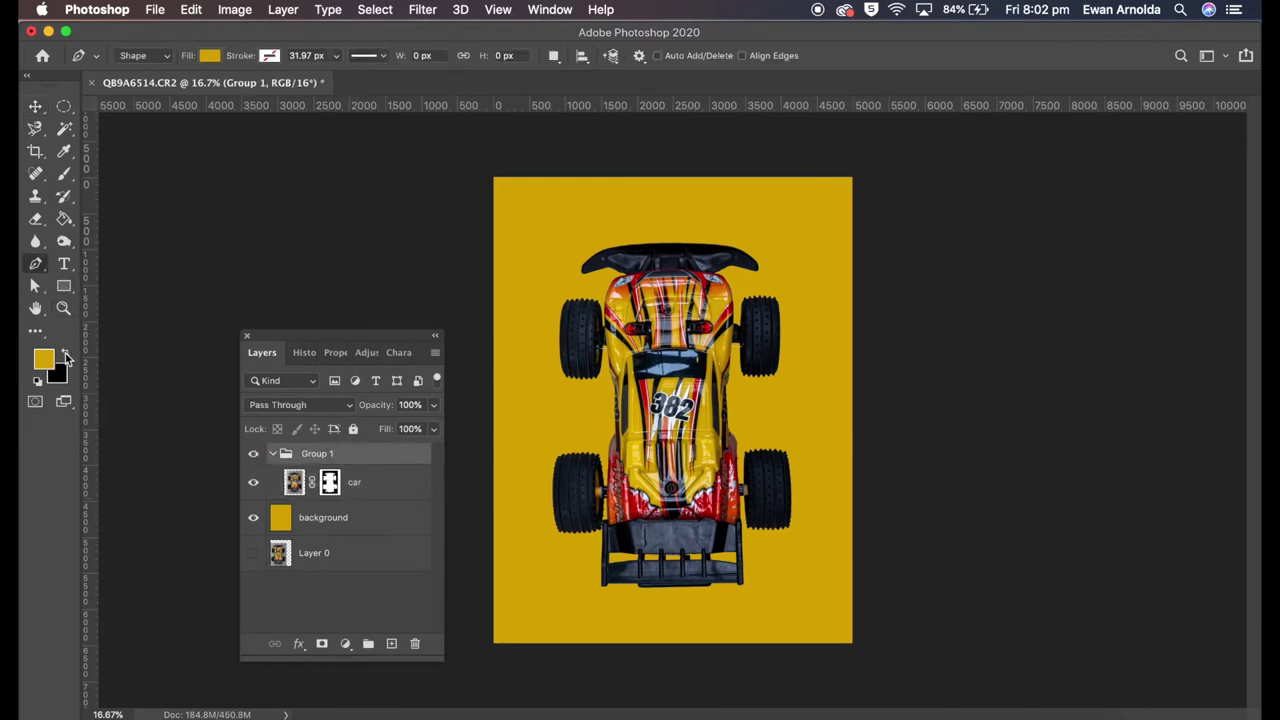
pyautogui.click(64, 353)
pyautogui.press('super+plus')
pyautogui.press('super+plus')
pyautogui.press('super+plus')
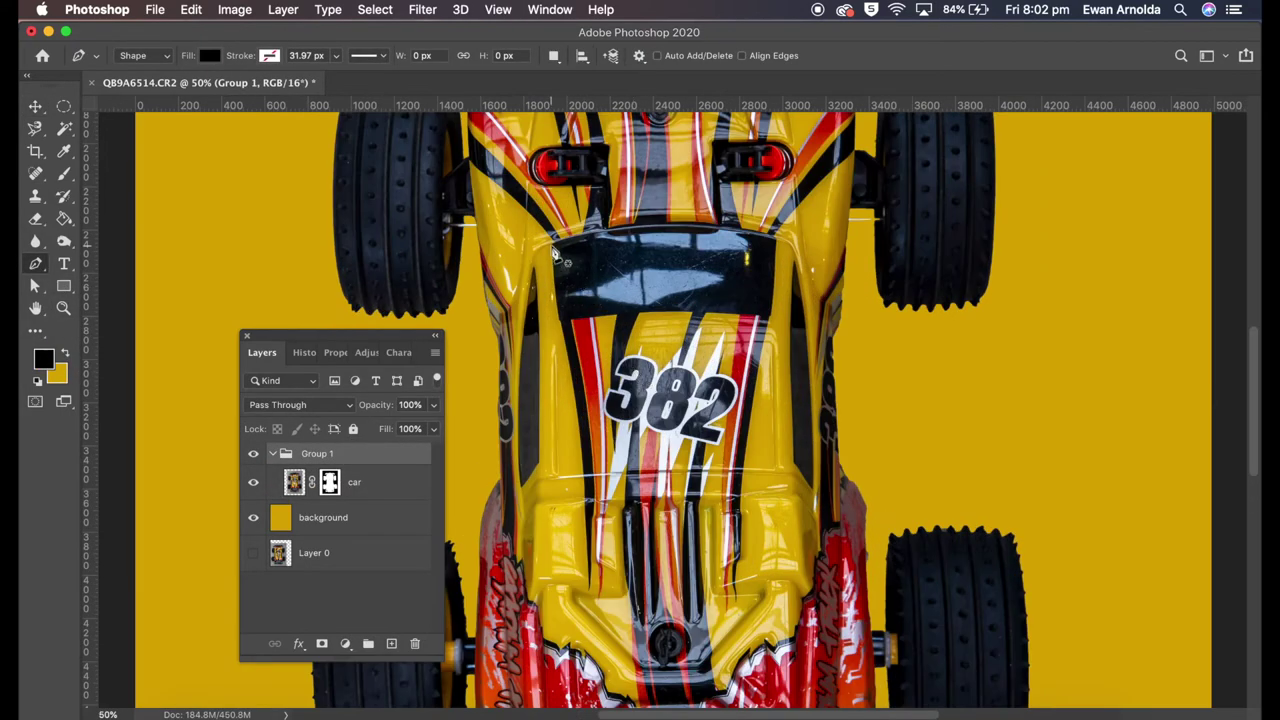
pyautogui.click(554, 244)
pyautogui.click(557, 321)
pyautogui.click(772, 321)
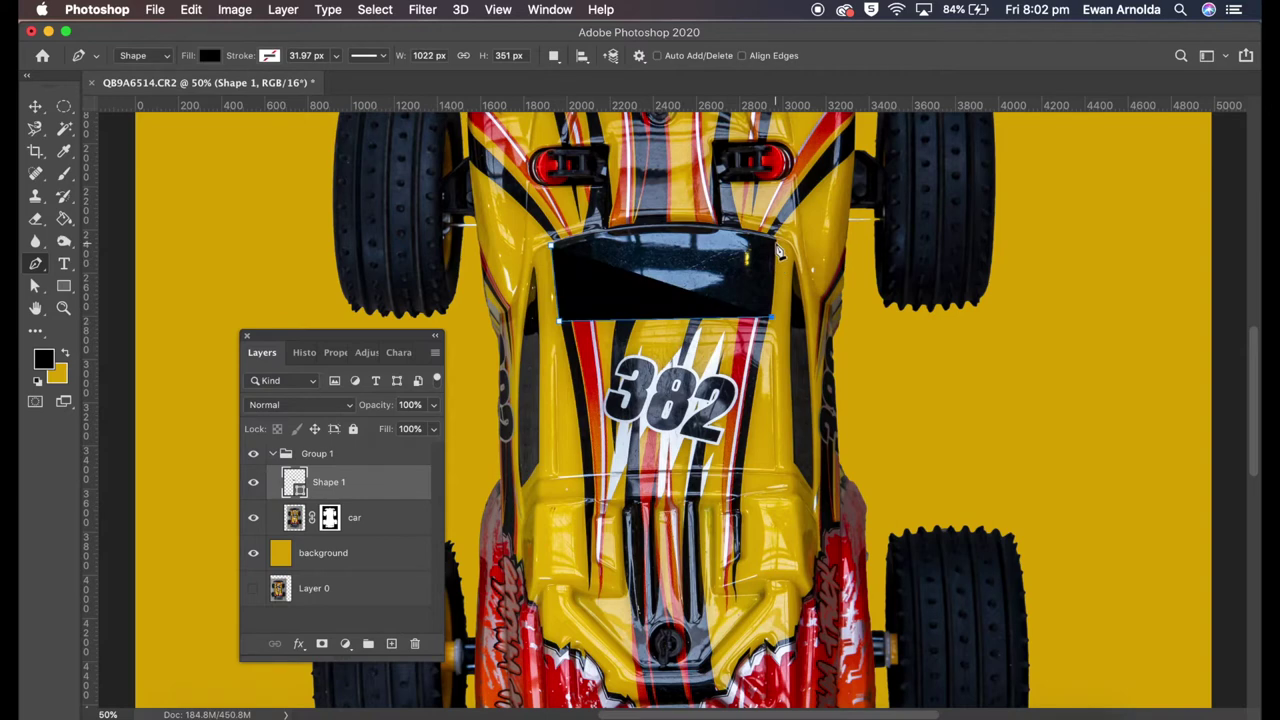
pyautogui.click(777, 237)
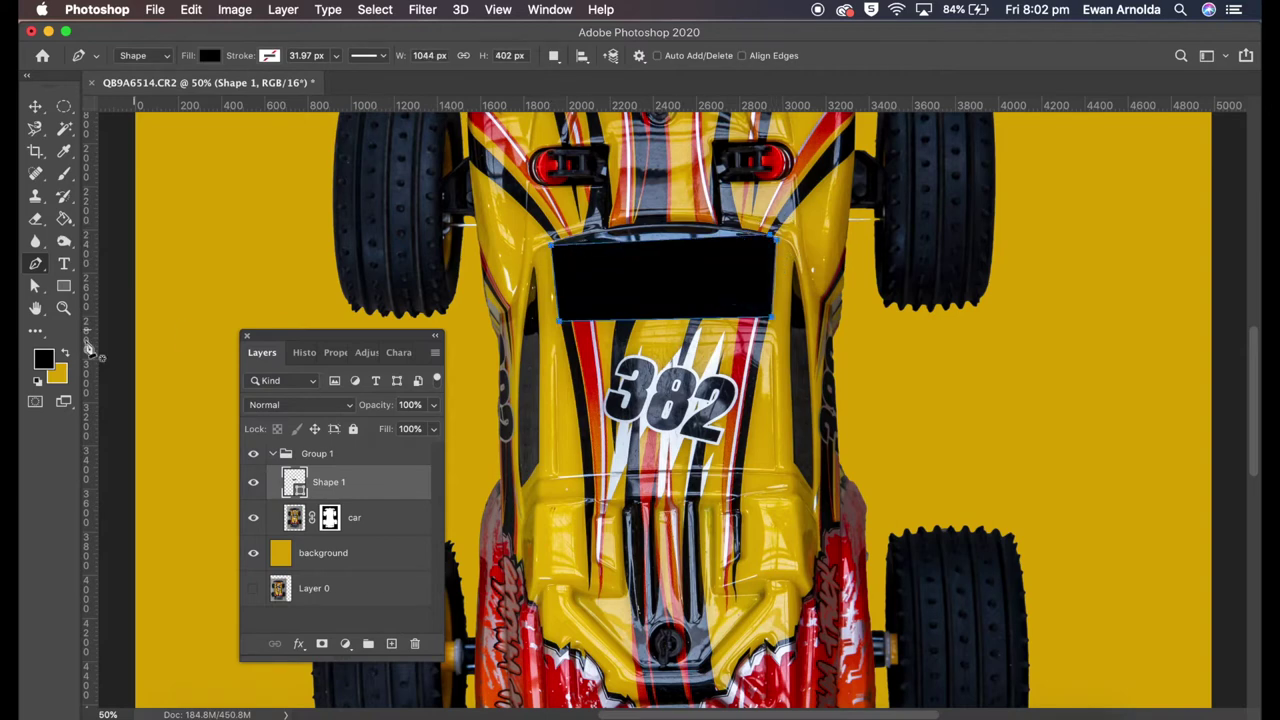
# Curve the shape's top and bottom edges with added anchor points and name it 'windscreen'
pyautogui.rightClick(36, 263)
pyautogui.click(120, 310)
pyautogui.moveTo(655, 237); pyautogui.dragTo(655, 224)
pyautogui.moveTo(664, 321); pyautogui.dragTo(665, 313)
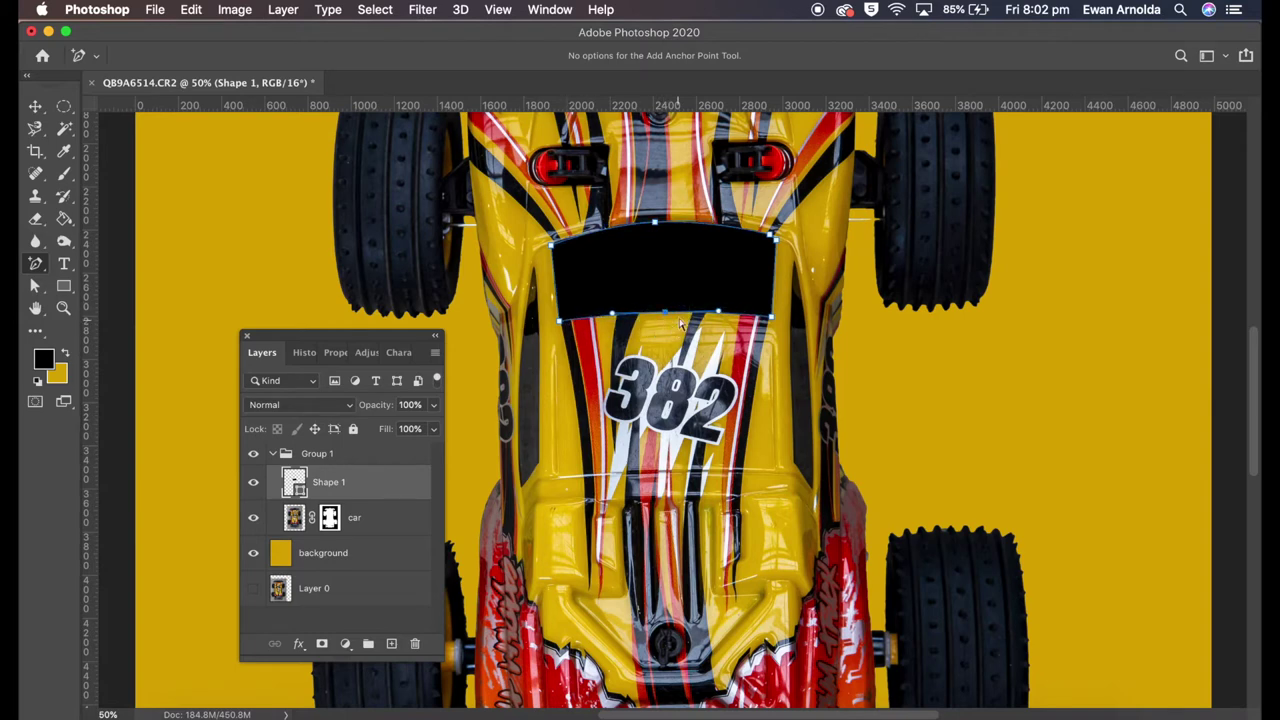
pyautogui.press('v')
pyautogui.doubleClick(343, 482)
pyautogui.write('windscreen')
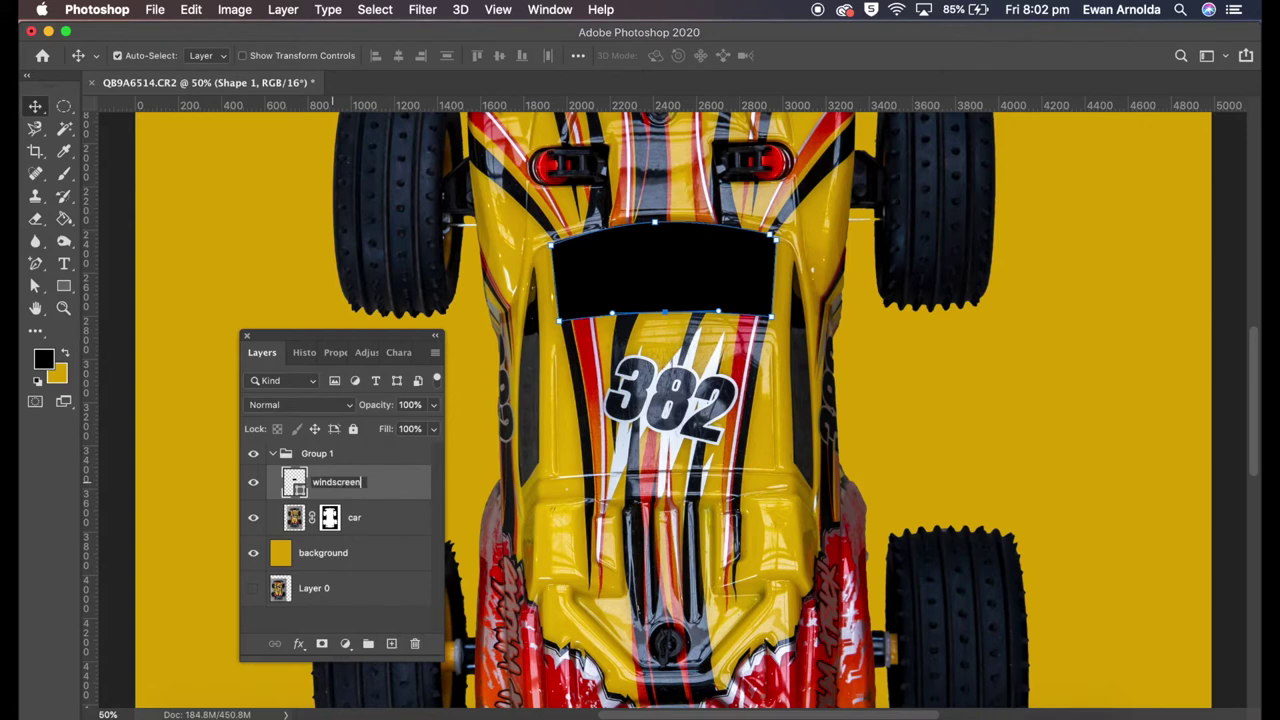
pyautogui.press('Return')
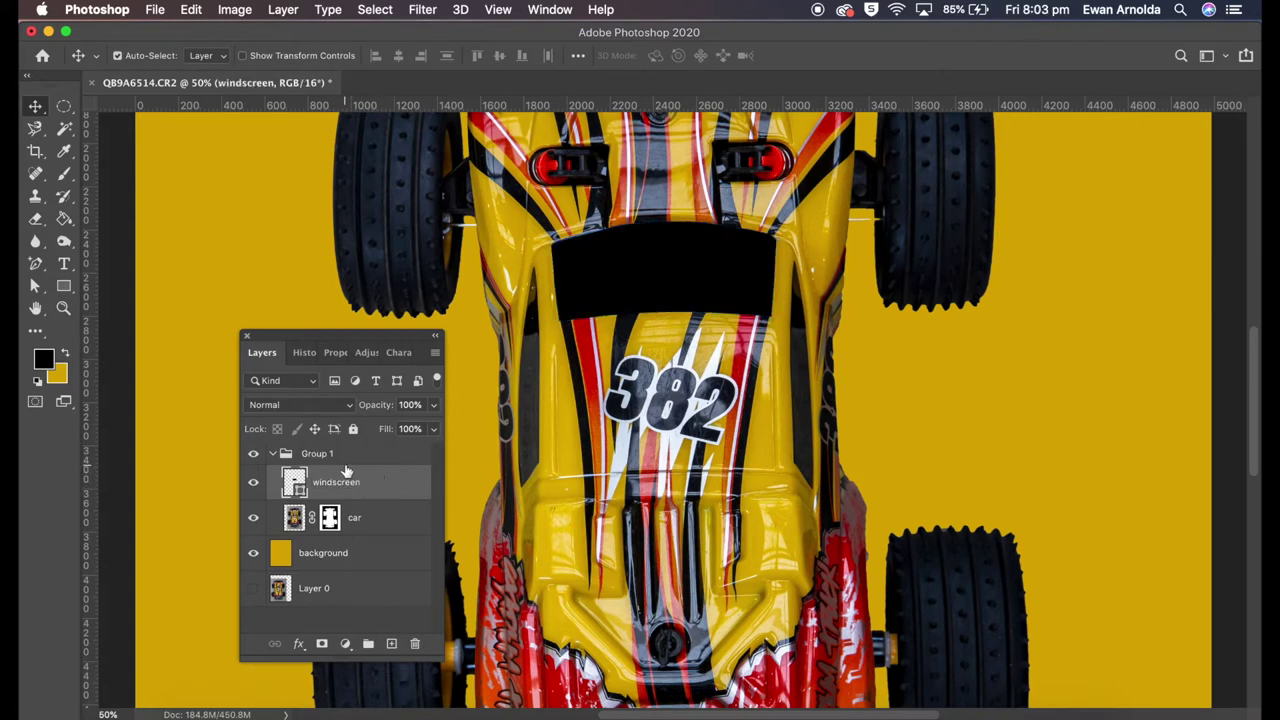
# Draw the black left side window shape, bend its edges with added anchors, and name it 'left window'
pyautogui.rightClick(36, 263)
pyautogui.click(100, 260)
pyautogui.click(534, 268)
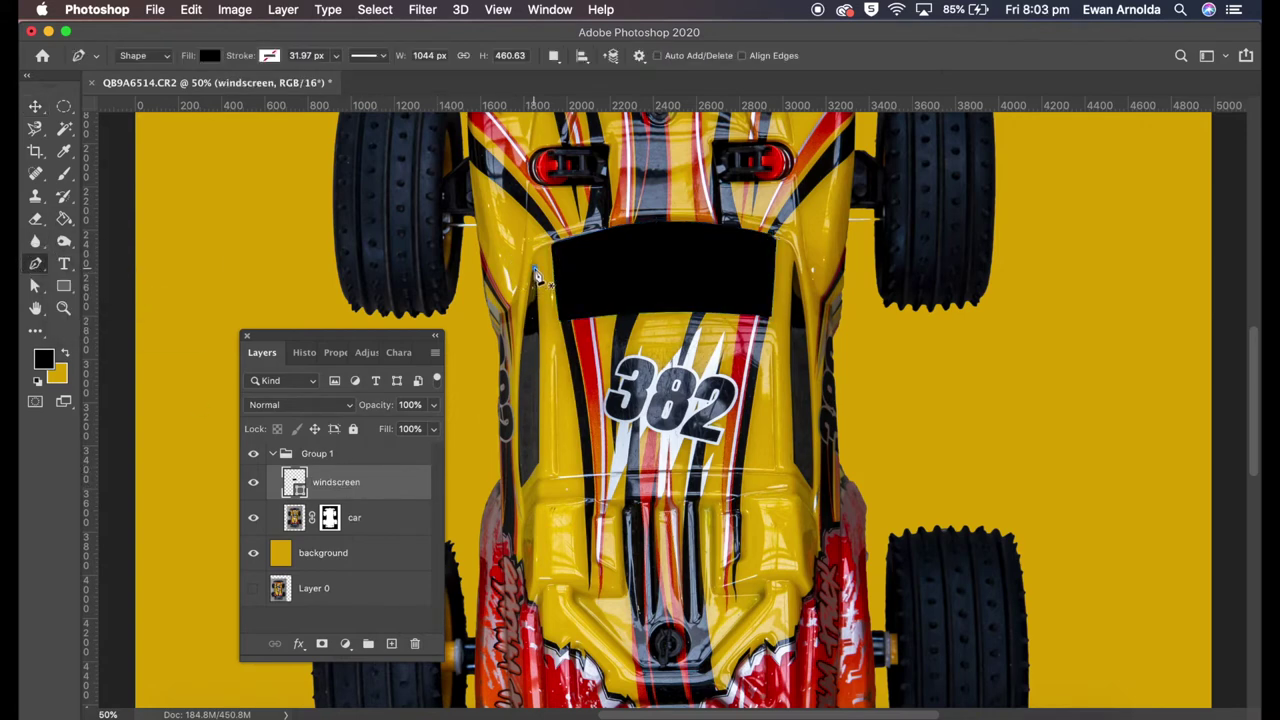
pyautogui.click(521, 487)
pyautogui.click(535, 270)
pyautogui.rightClick(36, 263)
pyautogui.click(100, 306)
pyautogui.moveTo(529, 377); pyautogui.dragTo(520, 365)
pyautogui.click(540, 320)
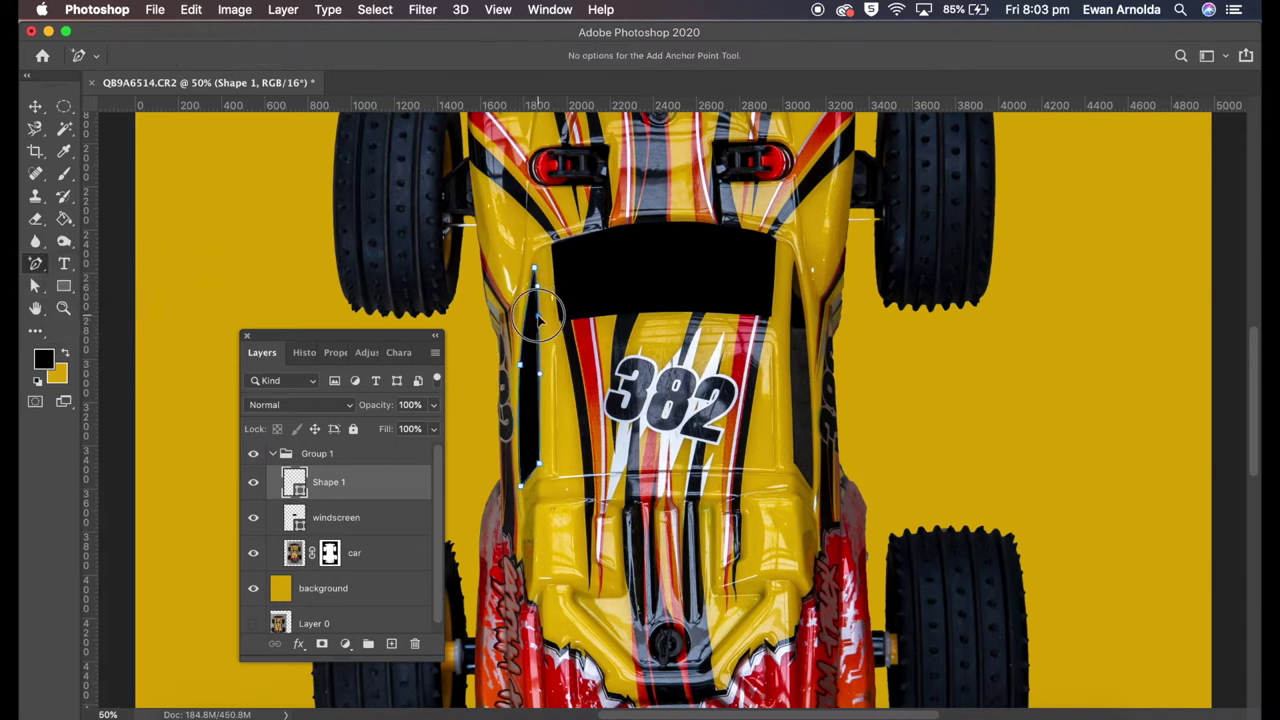
pyautogui.moveTo(527, 370); pyautogui.dragTo(520, 367)
pyautogui.click(540, 390)
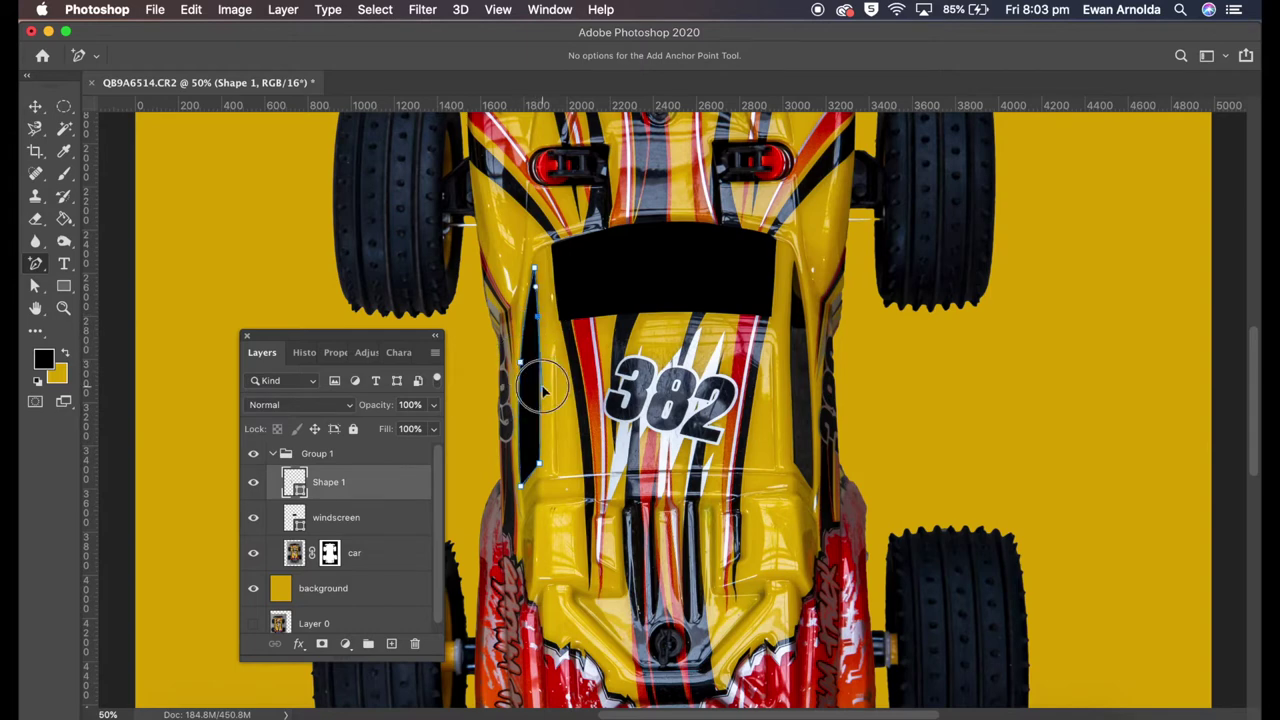
pyautogui.doubleClick(330, 482)
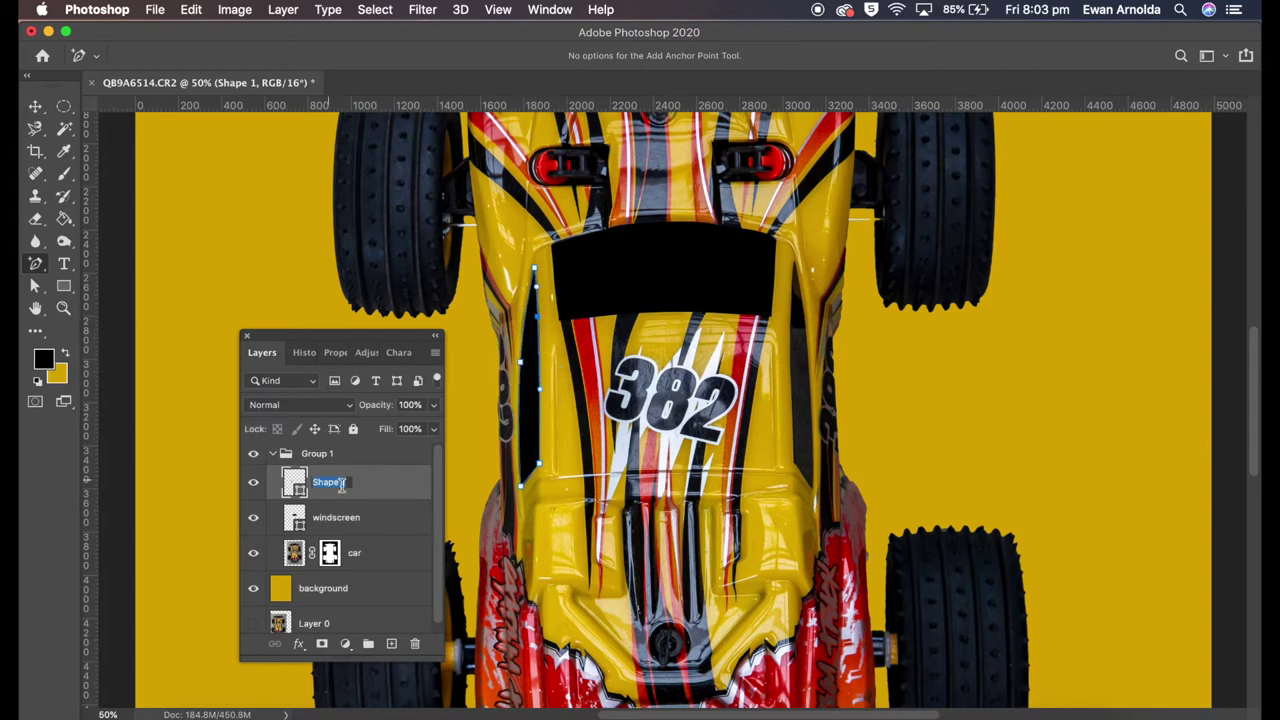
pyautogui.write('left window')
pyautogui.press('Return')
# Draw the right side window shape, curve it to the glass, and name it 'right window'
pyautogui.moveTo(35, 268); pyautogui.dragTo(110, 254)
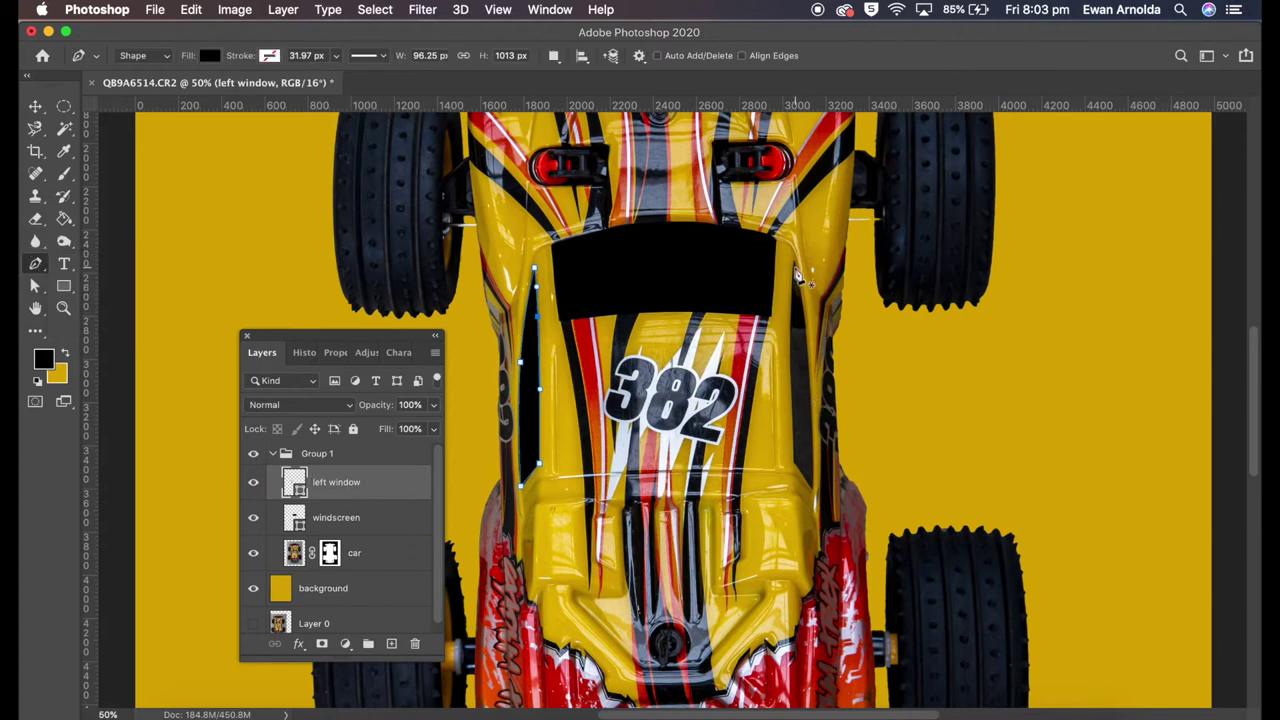
pyautogui.click(796, 267)
pyautogui.click(793, 463)
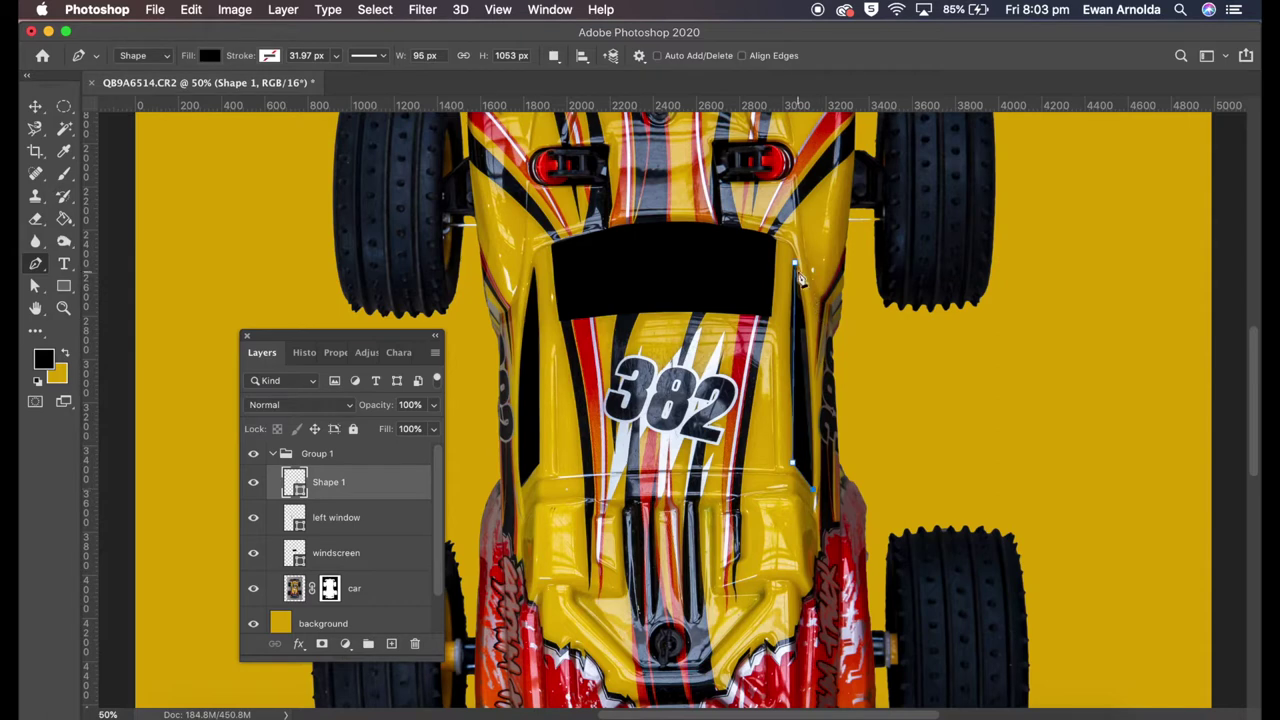
pyautogui.moveTo(35, 263); pyautogui.dragTo(110, 306)
pyautogui.moveTo(797, 360); pyautogui.dragTo(810, 348)
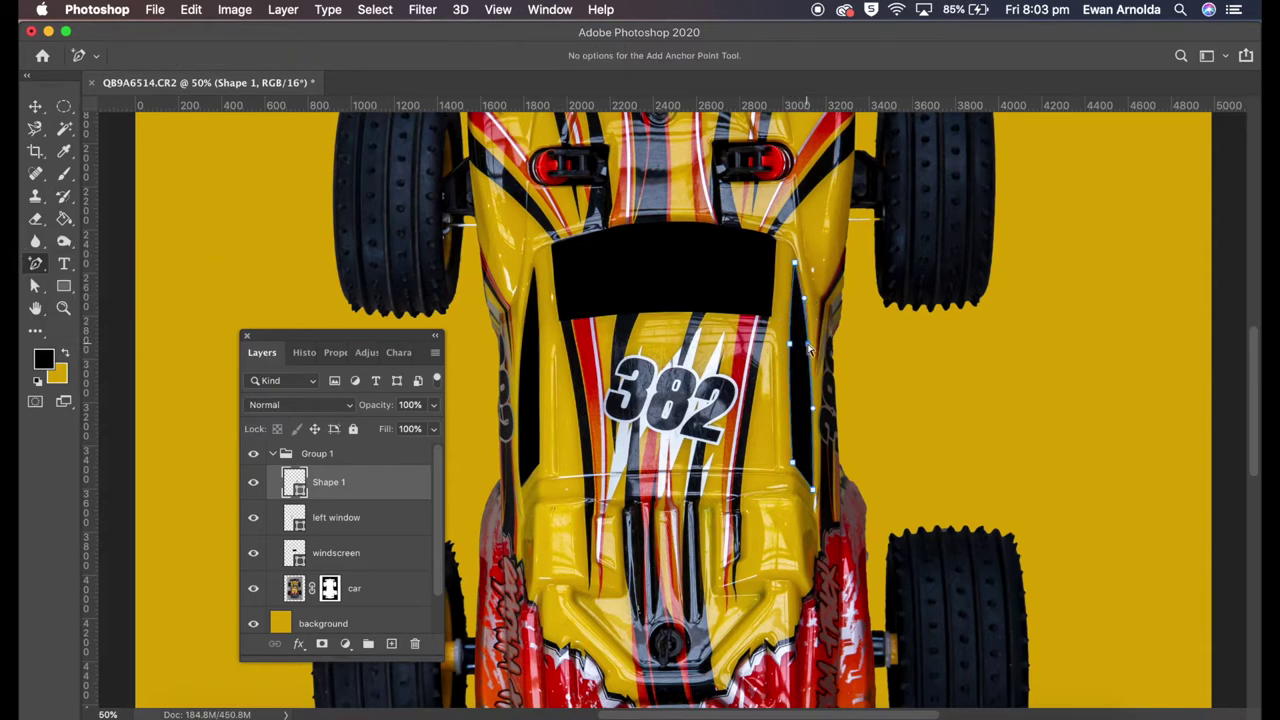
pyautogui.doubleClick(327, 482)
pyautogui.write('right window')
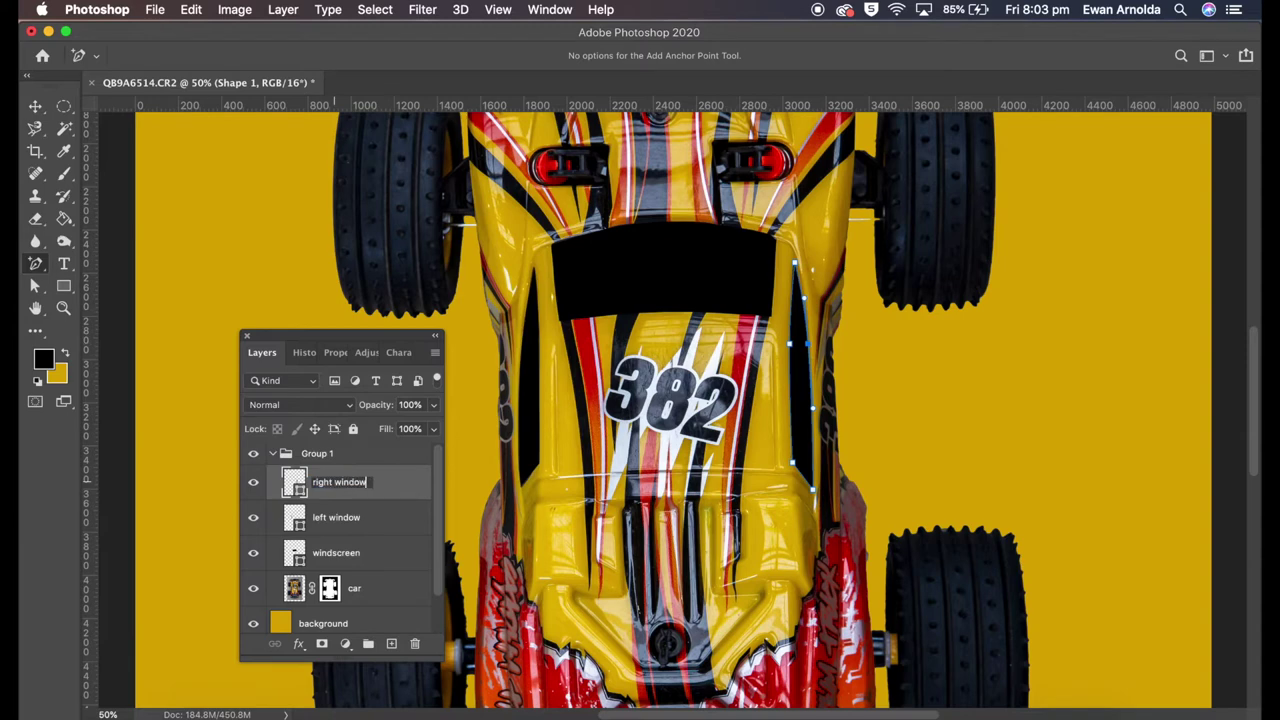
pyautogui.write('window')
pyautogui.press('Return')
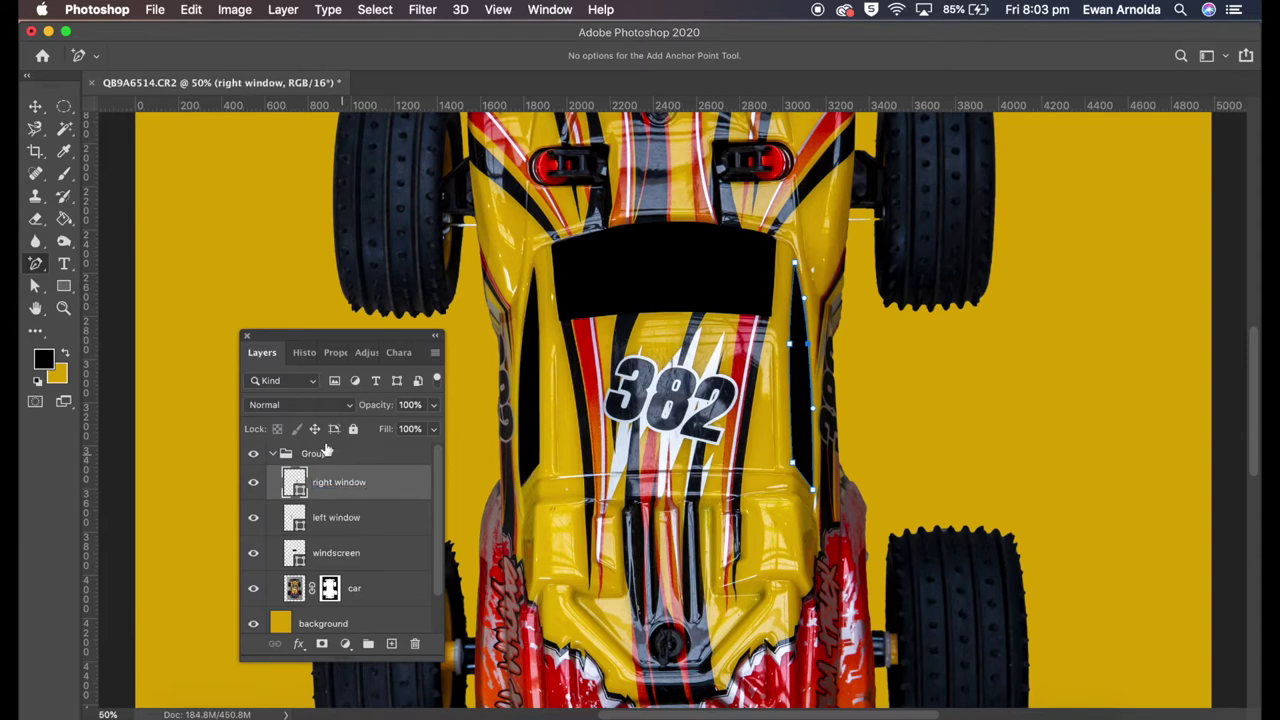
pyautogui.click(40, 110)
pyautogui.click(329, 588)
# Paint black on the car mask to hide the grey fringe along the right edge
pyautogui.press('d')
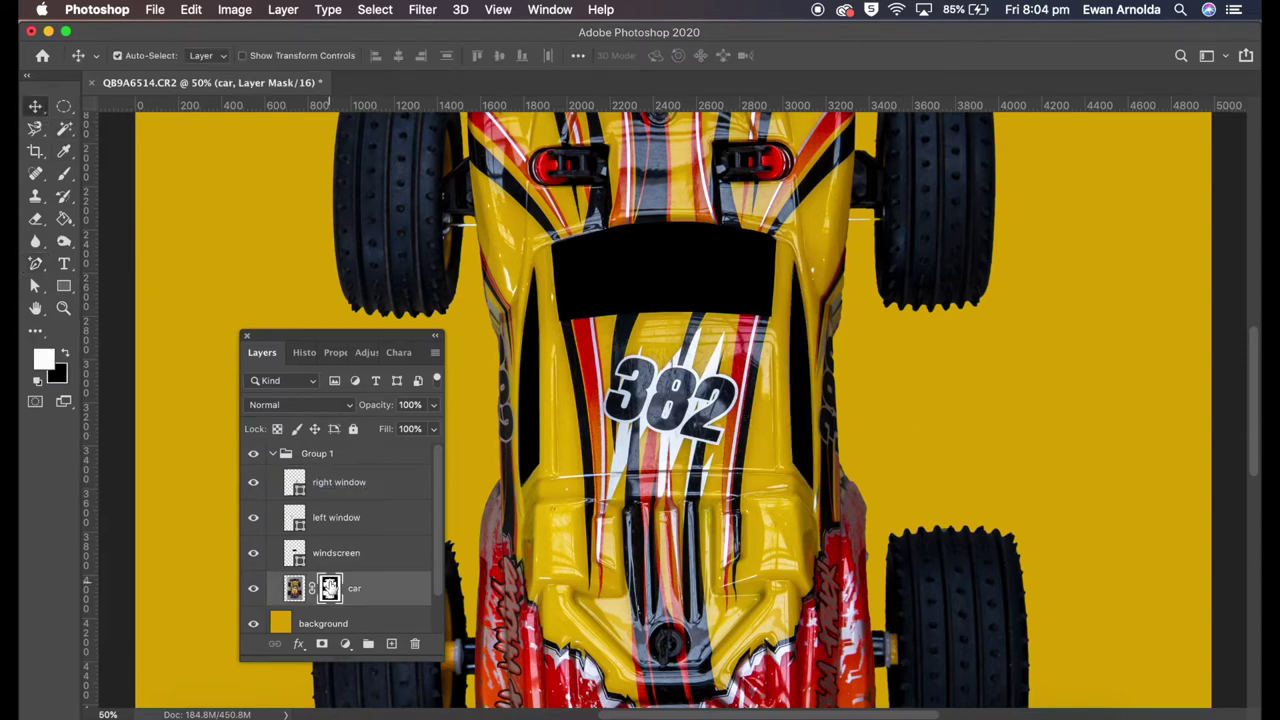
pyautogui.press('b')
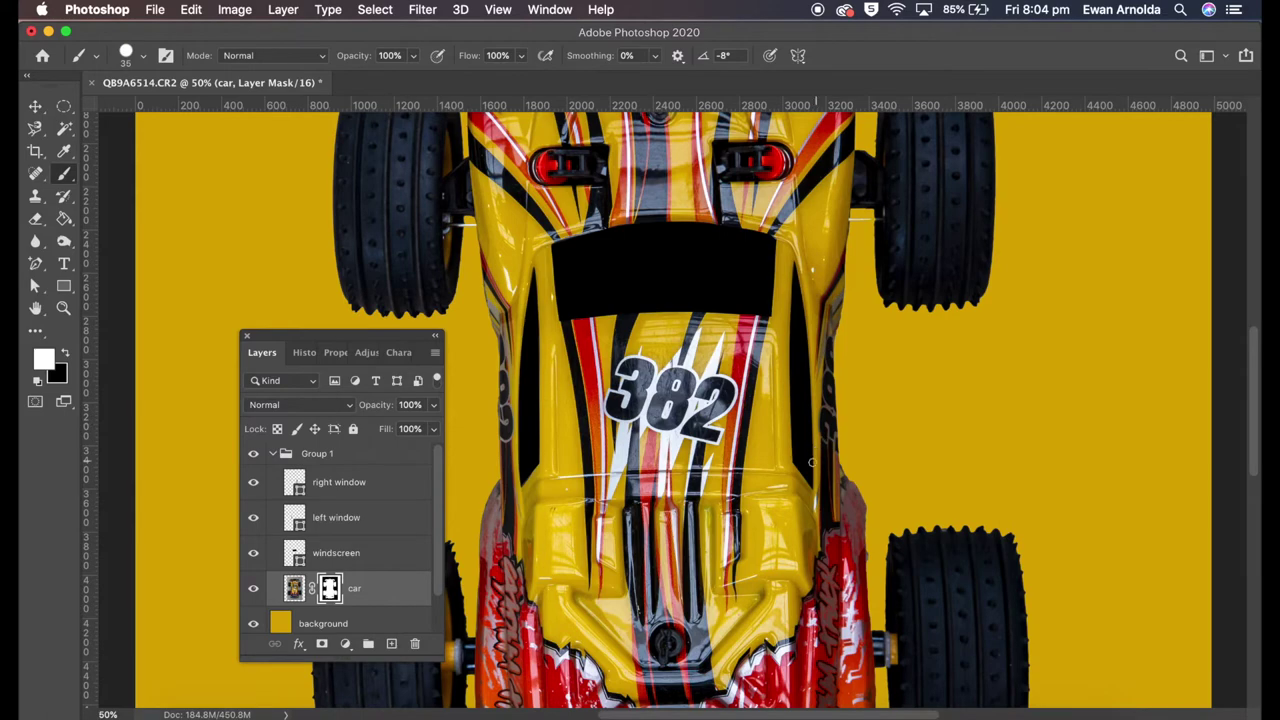
pyautogui.click(126, 55)
pyautogui.press('Return')
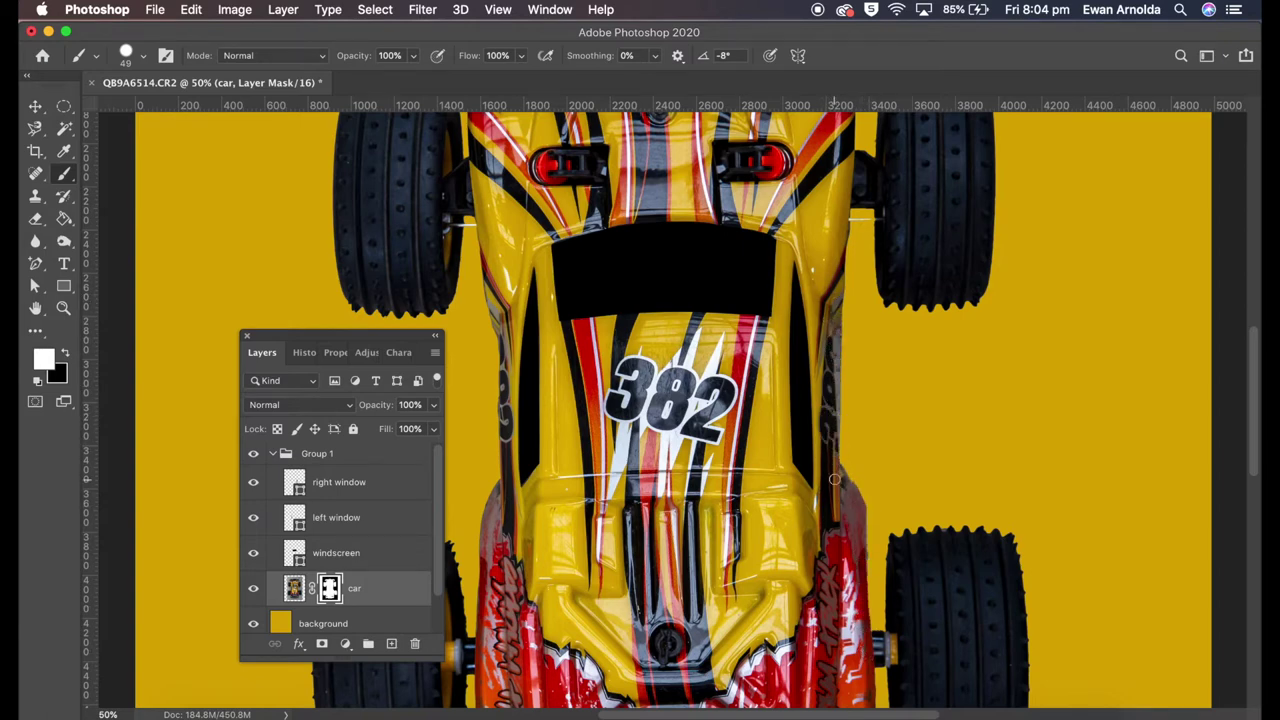
pyautogui.press('super+plus')
pyautogui.press('super+plus')
pyautogui.press('super+plus')
pyautogui.hscroll(10, 786, 340)
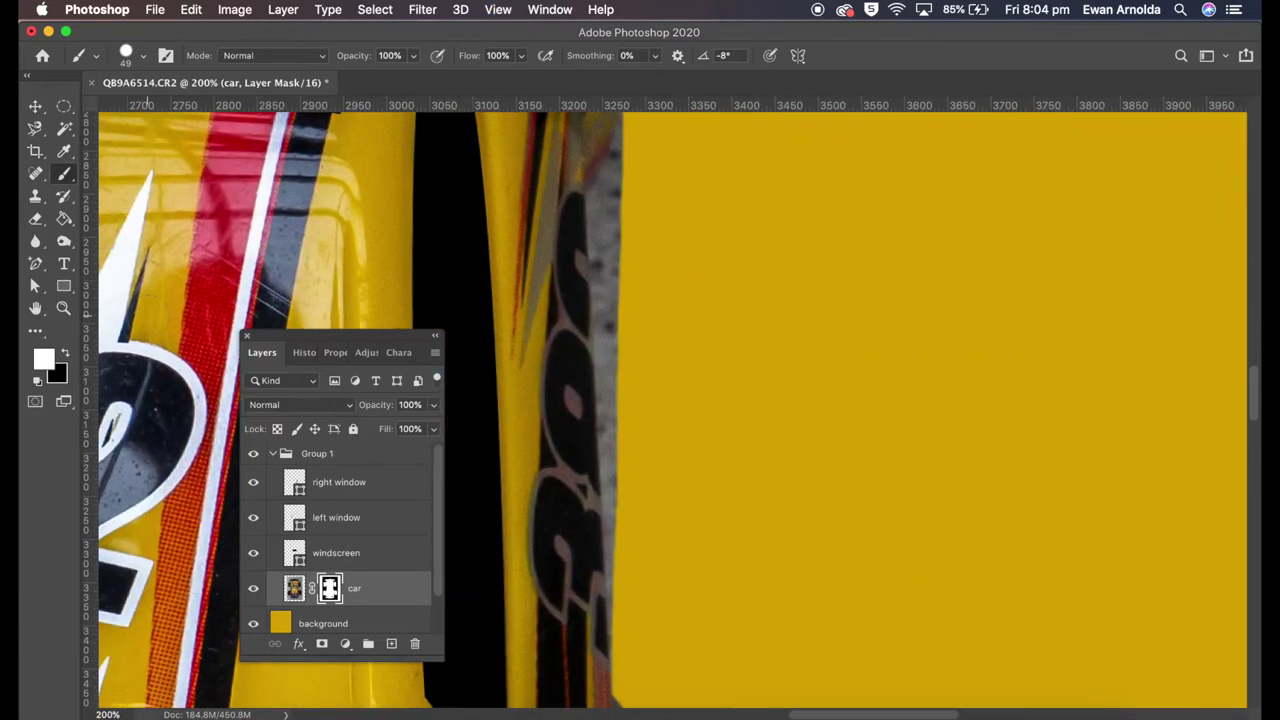
pyautogui.scroll(5, 509, 434)
pyautogui.moveTo(605, 385)
pyautogui.mouseDown()
pyautogui.moveTo(586, 314)
pyautogui.moveTo(594, 100)
pyautogui.mouseUp()
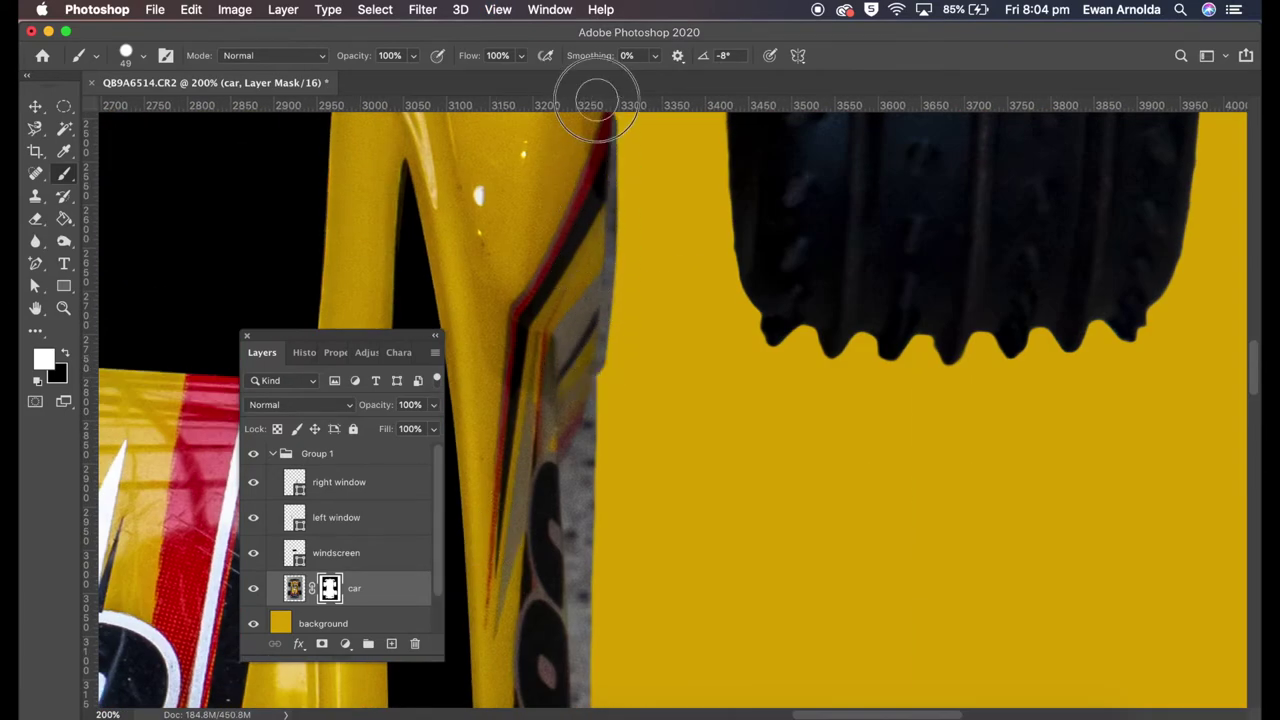
pyautogui.click(68, 356)
pyautogui.moveTo(634, 145)
pyautogui.mouseDown()
pyautogui.moveTo(606, 449)
pyautogui.moveTo(583, 482)
pyautogui.moveTo(593, 670)
pyautogui.mouseUp()
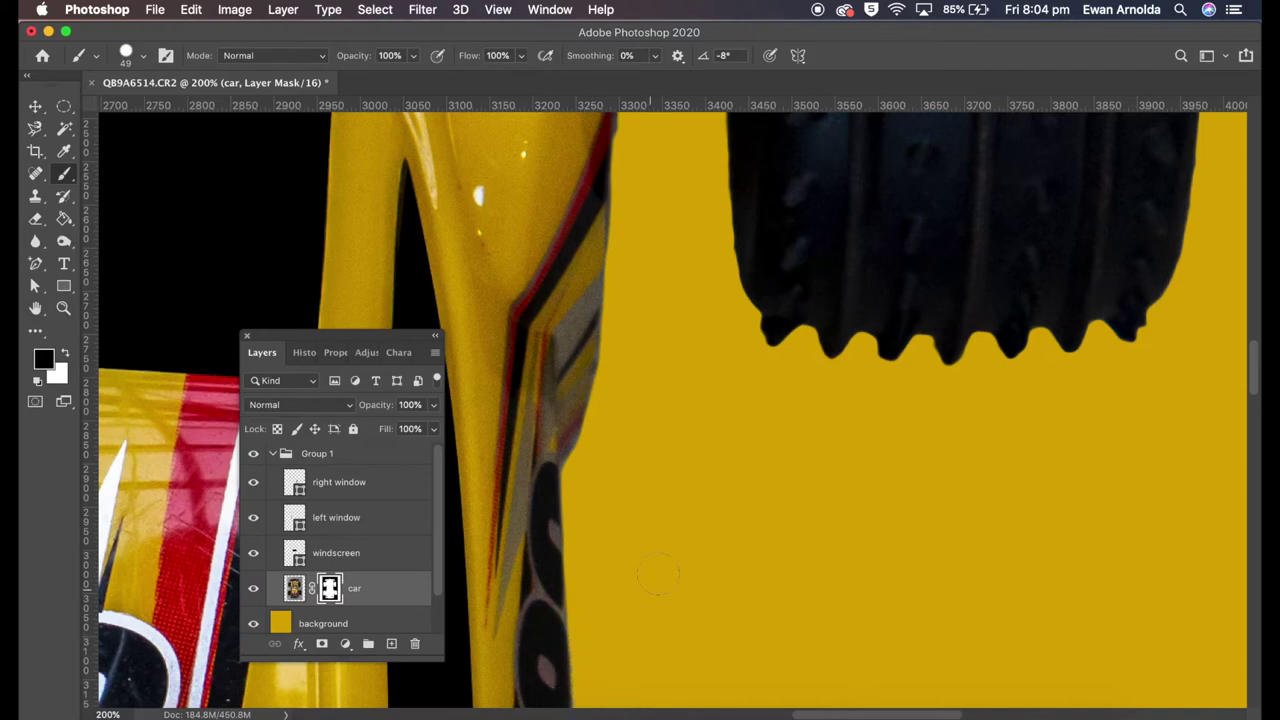
# Reduce the brush to 23 px and hide the remaining dark fringe on the car's edge
pyautogui.scroll(3, 684, 484)
pyautogui.moveTo(690, 389); pyautogui.dragTo(677, 566)
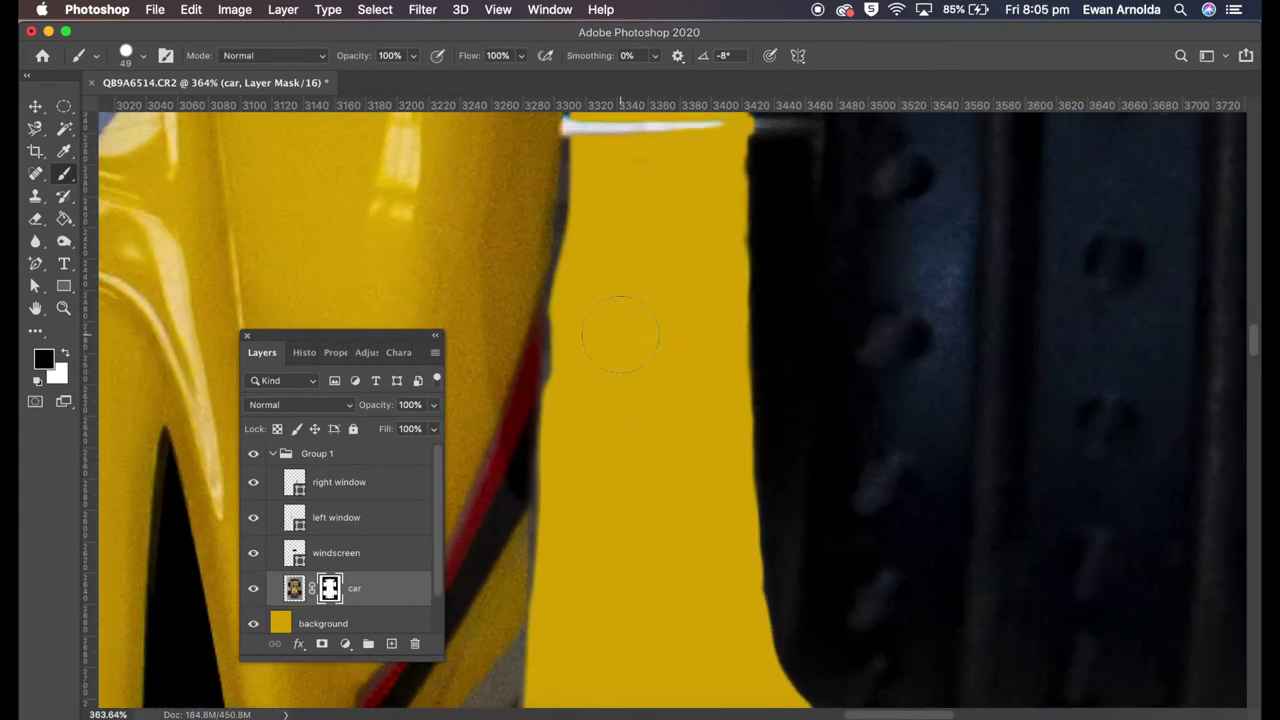
pyautogui.click(139, 56)
pyautogui.moveTo(150, 110); pyautogui.dragTo(118, 110)
pyautogui.press('Return')
pyautogui.moveTo(580, 220); pyautogui.dragTo(564, 394)
# With a 9 px brush, paint the thin axle rod back in on the mask, then zoom out
pyautogui.scroll(5, 660, 354)
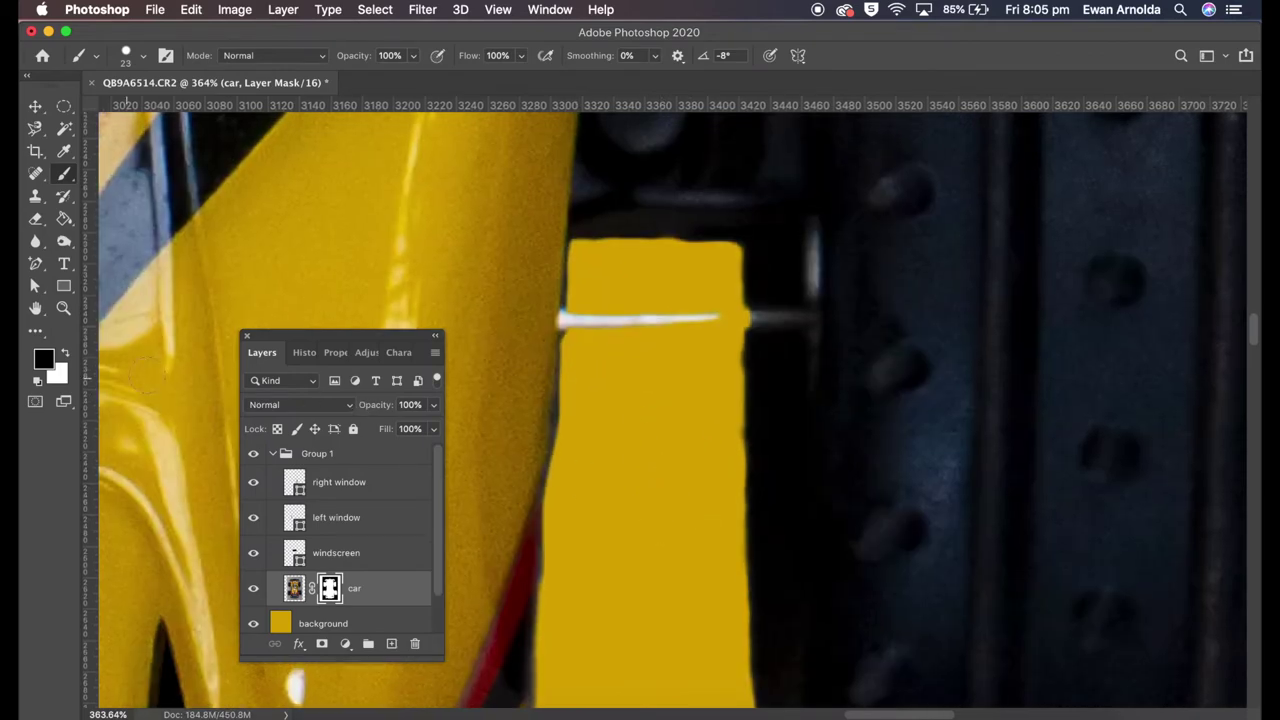
pyautogui.click(139, 56)
pyautogui.moveTo(137, 112); pyautogui.dragTo(119, 113)
pyautogui.press('Return')
pyautogui.moveTo(754, 318)
pyautogui.mouseDown()
pyautogui.moveTo(561, 322)
pyautogui.moveTo(788, 321)
pyautogui.mouseUp()
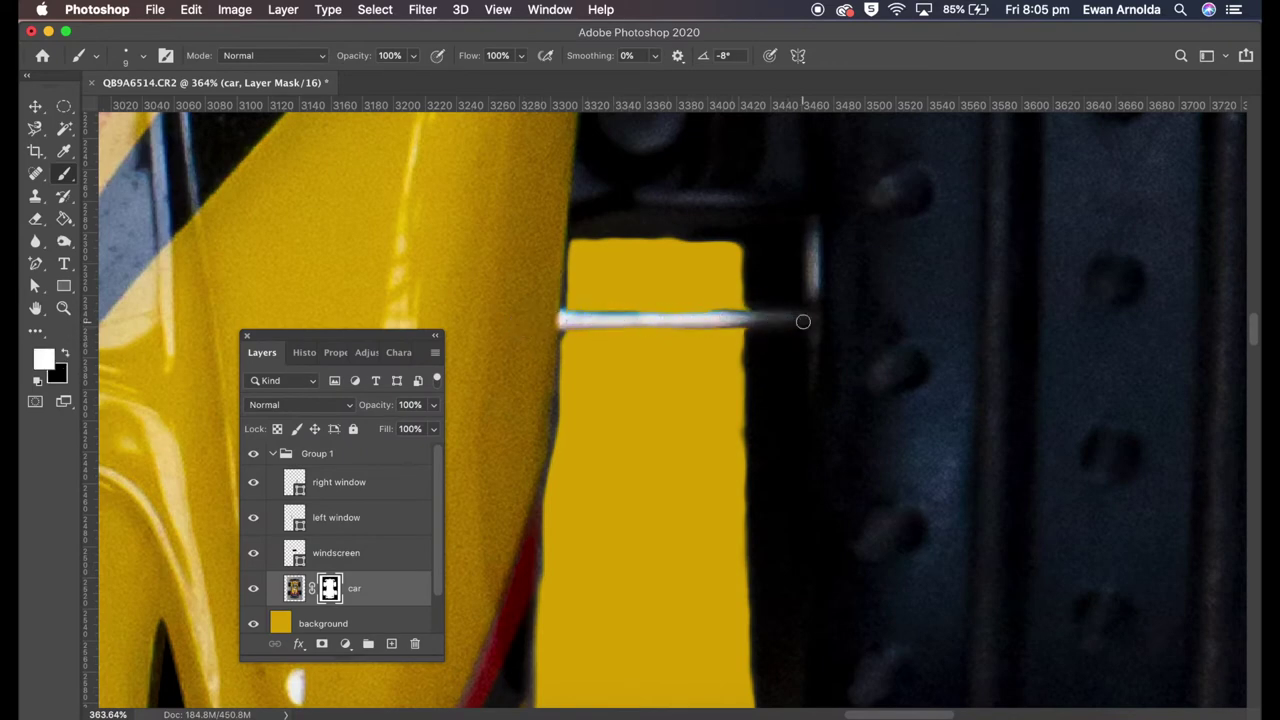
pyautogui.press('super+minus')
pyautogui.press('super+minus')
pyautogui.press('super+minus')
pyautogui.press('super+minus')
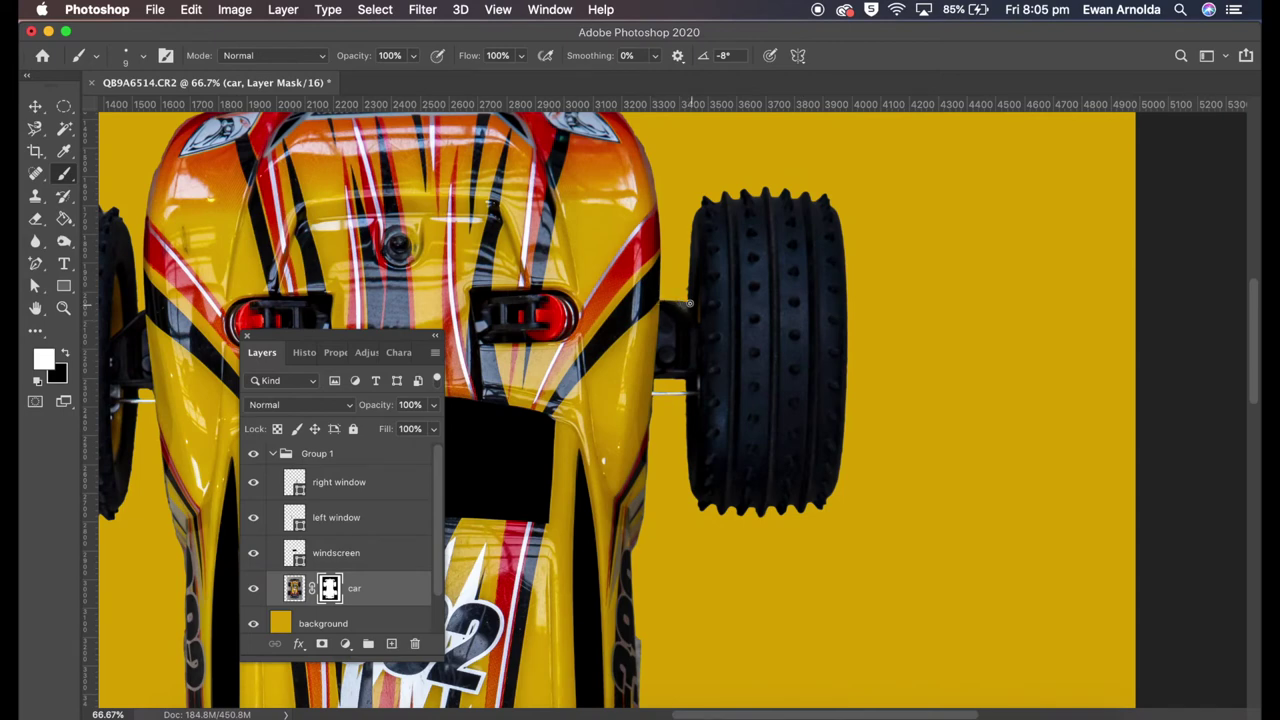
pyautogui.press('super+minus')
pyautogui.press('super+minus')
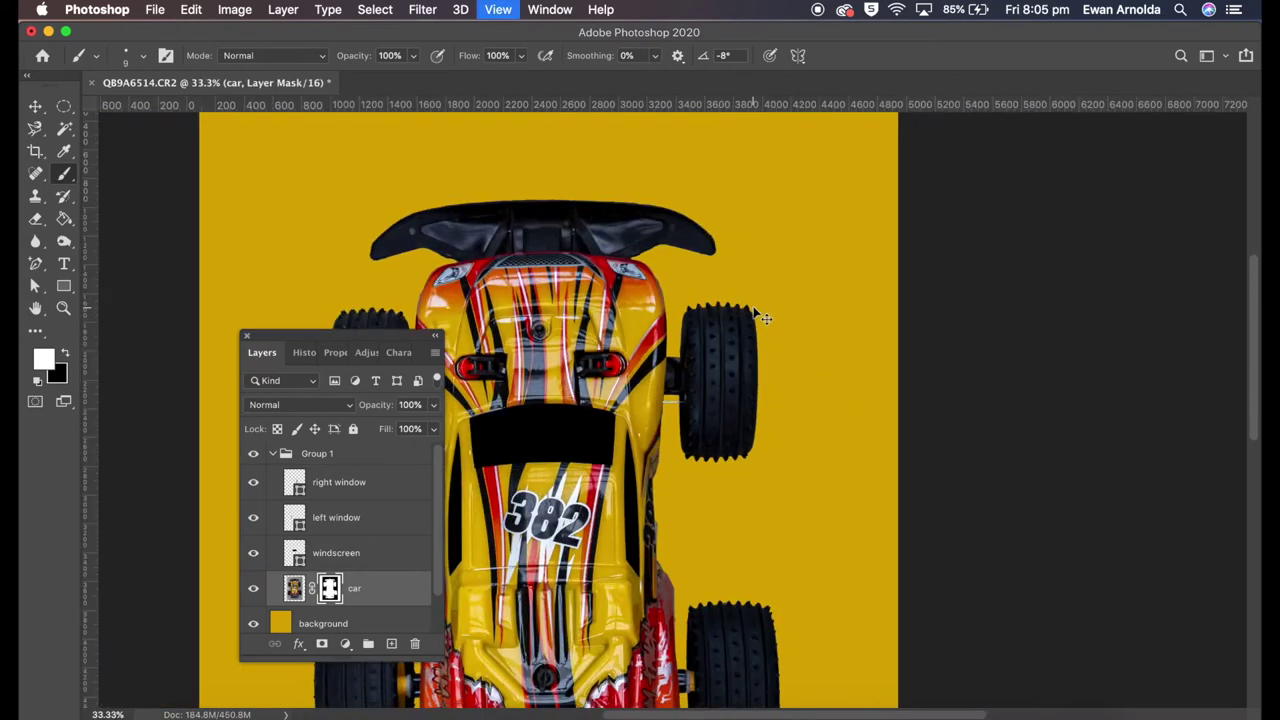
# Select the black 3, 8 and 2 digits with the Magic Wand at tolerance 35
pyautogui.press('super+minus')
pyautogui.press('super+plus')
pyautogui.moveTo(700, 480); pyautogui.dragTo(594, 294)
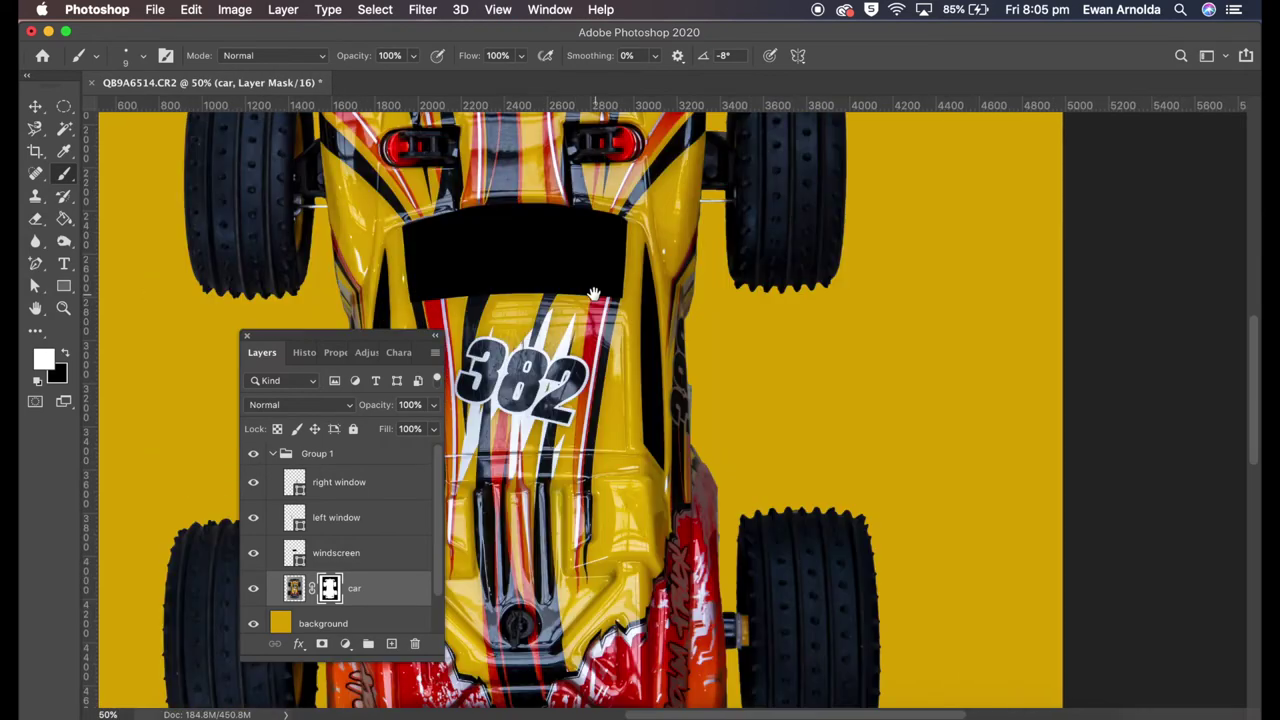
pyautogui.click(294, 589)
pyautogui.press('w')
pyautogui.click(430, 55)
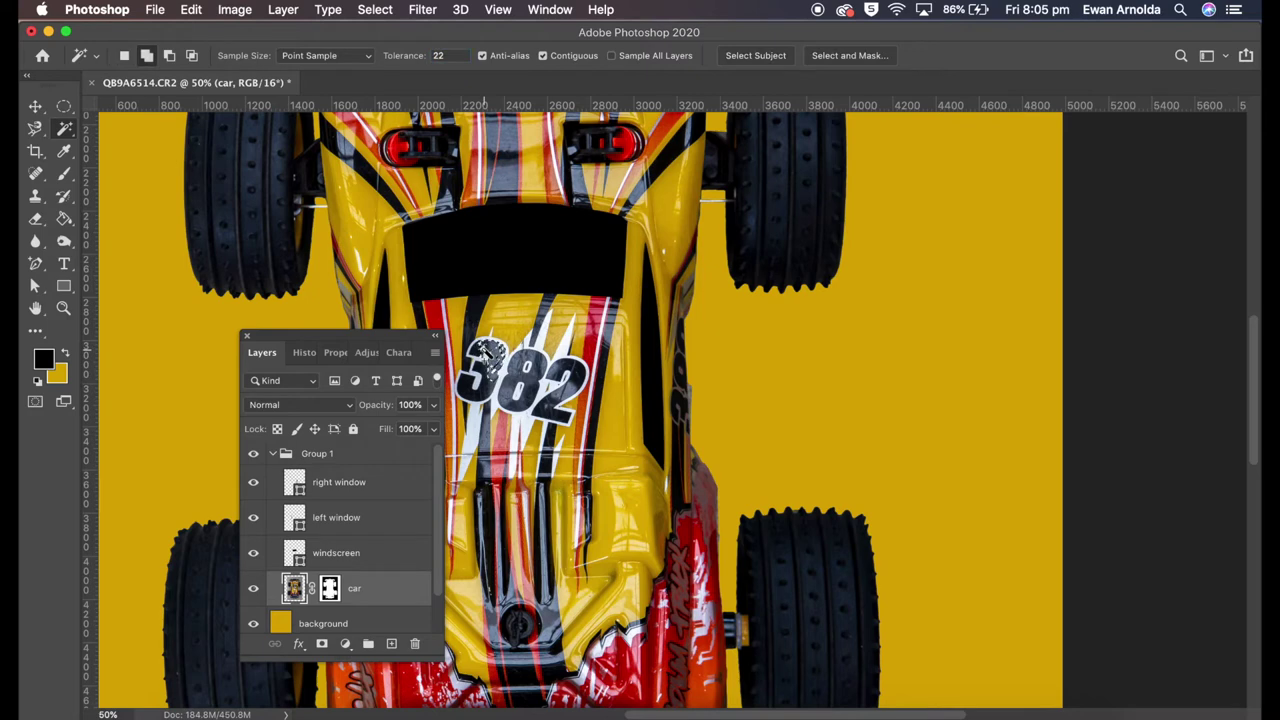
pyautogui.click(470, 383)
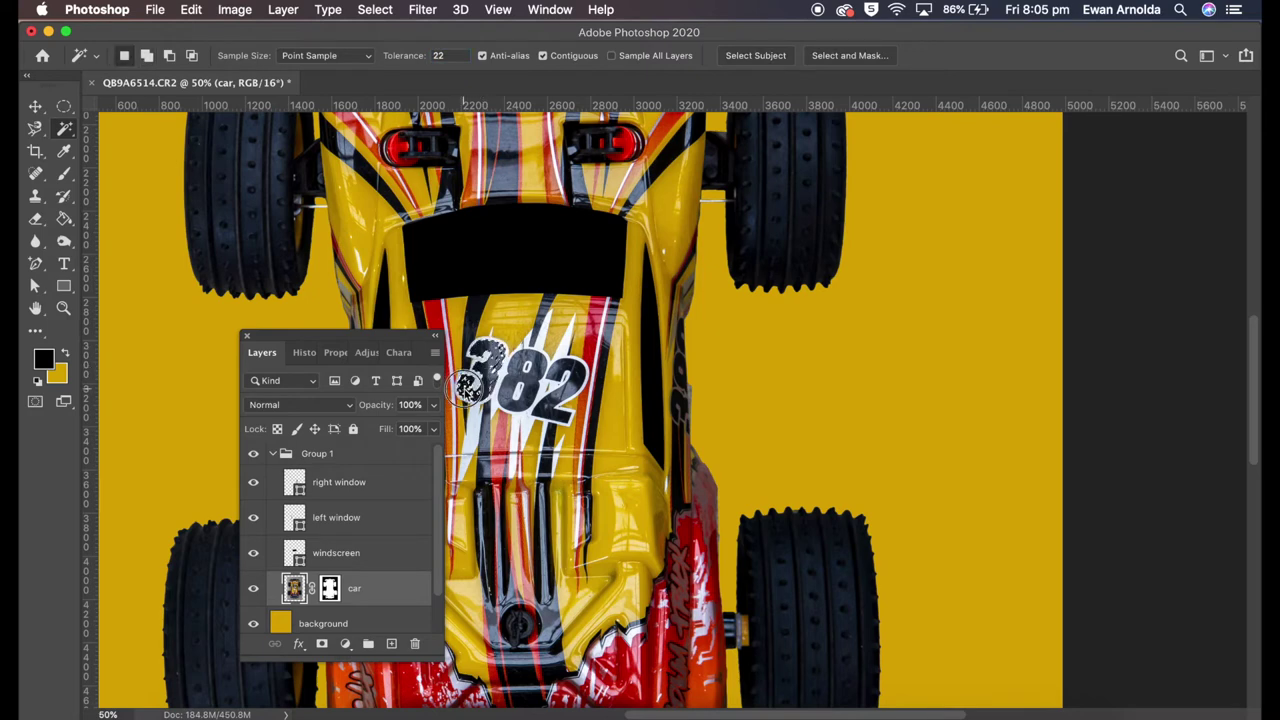
pyautogui.keyDown('shift'); pyautogui.click(516, 385); pyautogui.keyUp('shift')
pyautogui.click(420, 56)
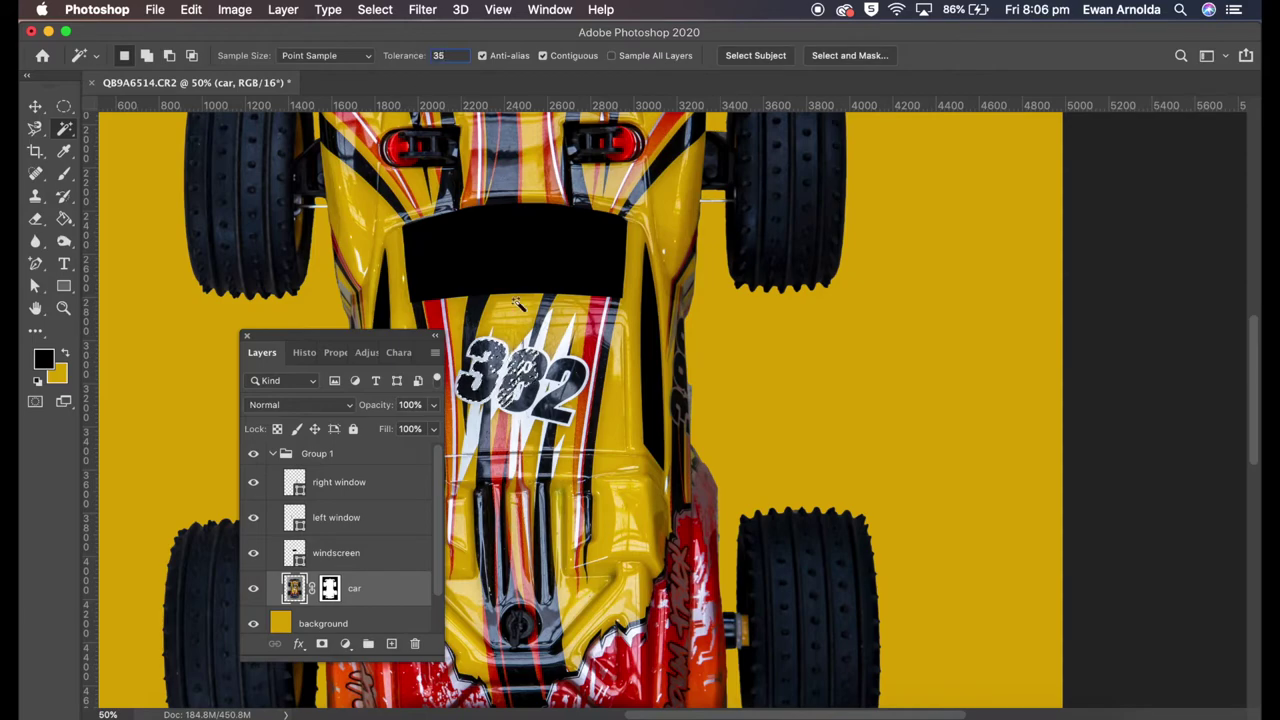
pyautogui.press('super+equal')
pyautogui.press('super+equal')
pyautogui.scroll(3, 497, 343)
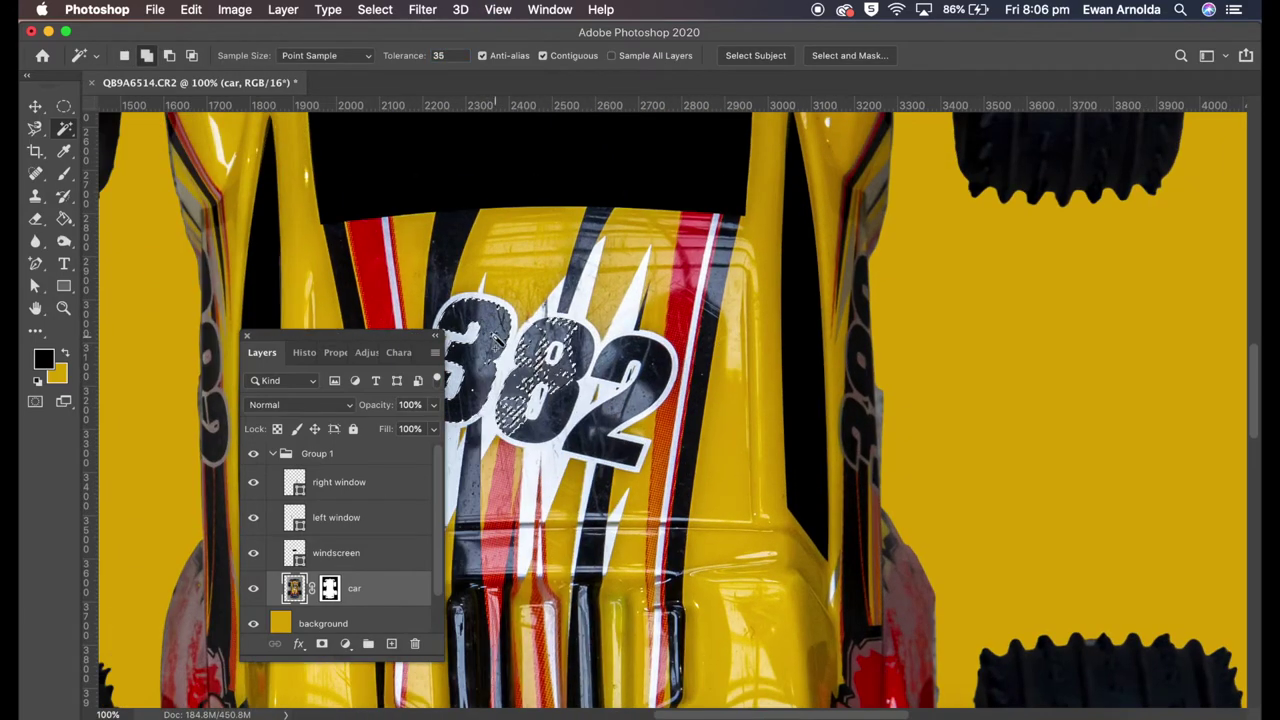
pyautogui.keyDown('shift'); pyautogui.click(555, 375); pyautogui.keyUp('shift')
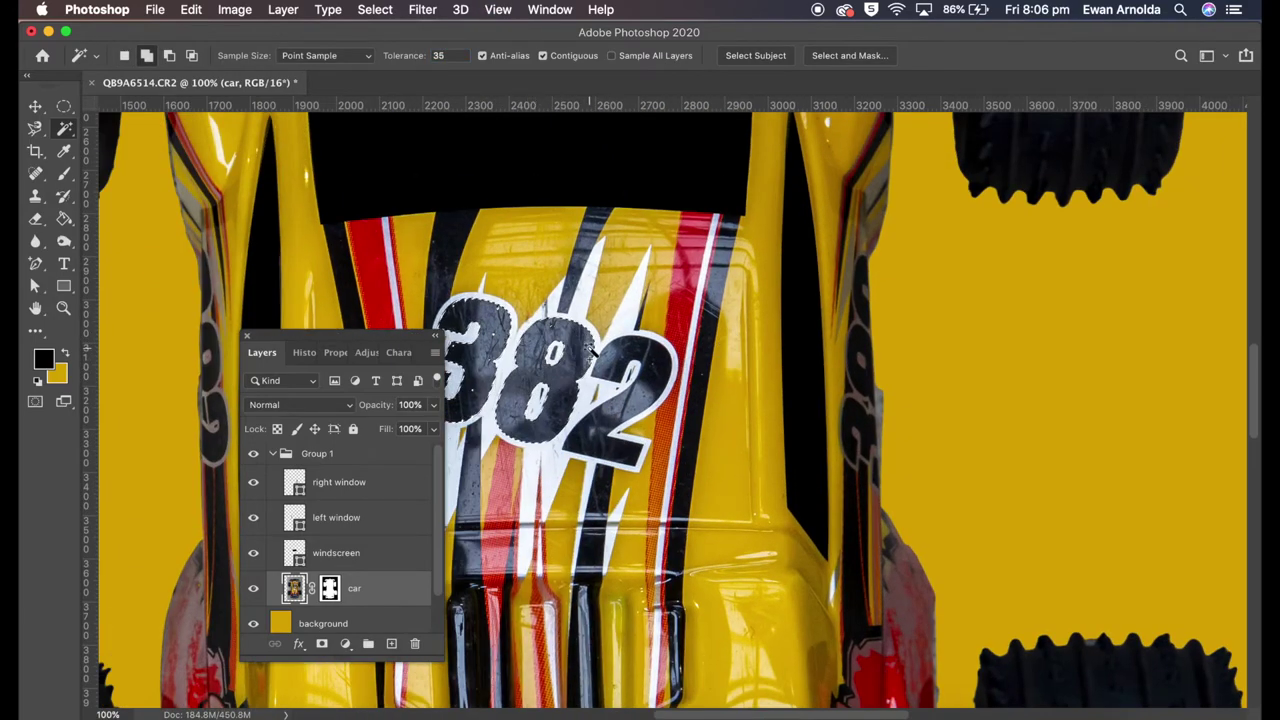
pyautogui.keyDown('shift'); pyautogui.click(652, 368); pyautogui.keyUp('shift')
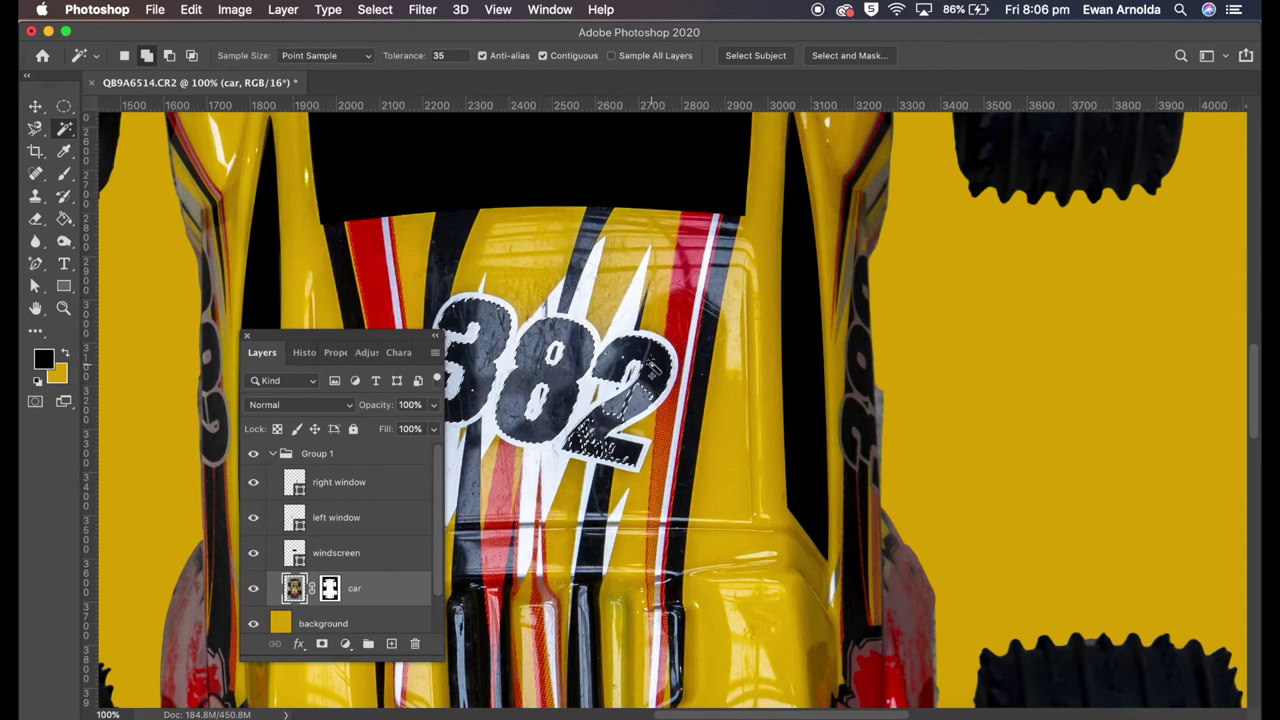
pyautogui.keyDown('shift'); pyautogui.click(645, 398); pyautogui.keyUp('shift')
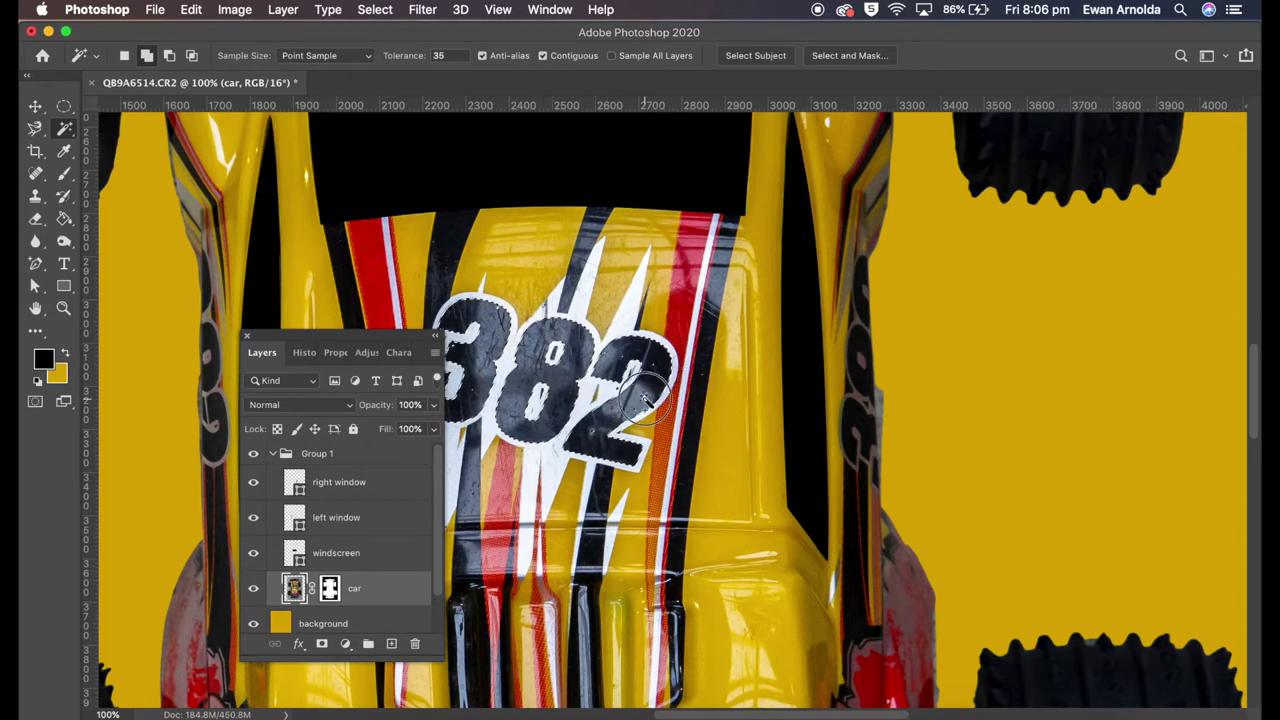
# Fill the 382 selection with solid black on a new Layer 1
pyautogui.hotkey('ctrl', 'shift', 'alt', 'n')
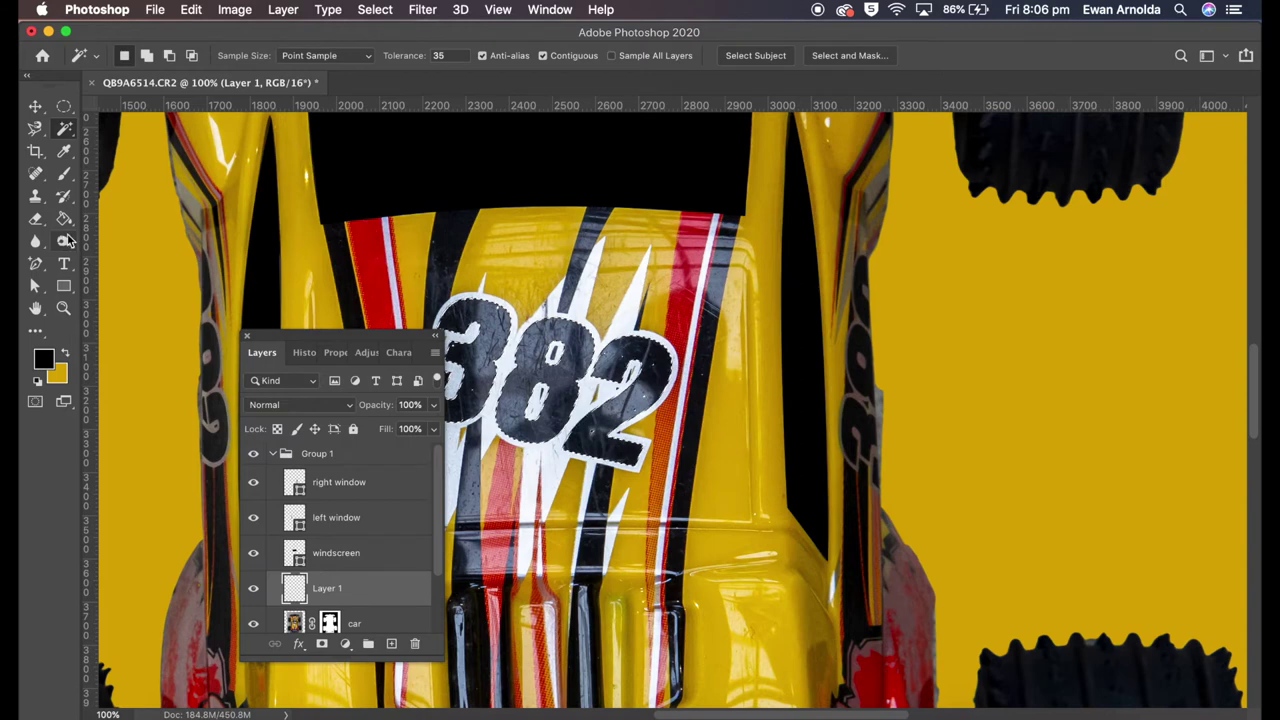
pyautogui.click(63, 218)
pyautogui.click(538, 395)
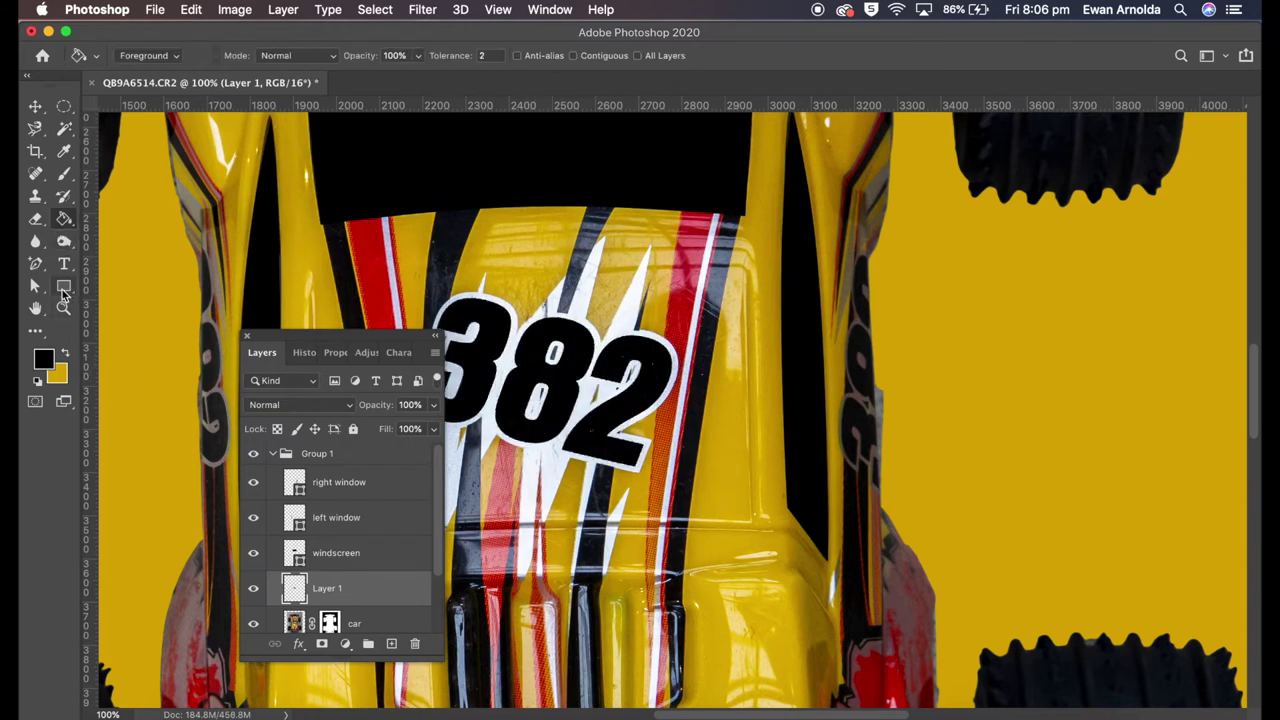
pyautogui.click(64, 174)
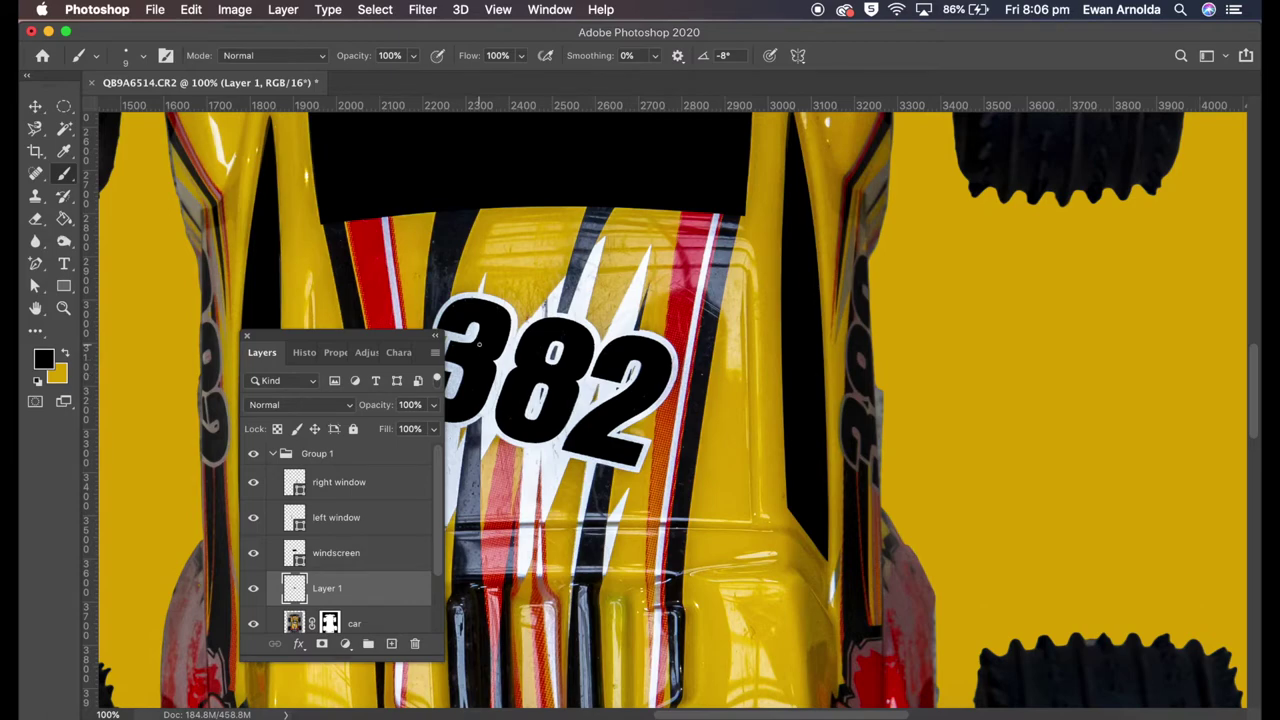
pyautogui.press('super+0')
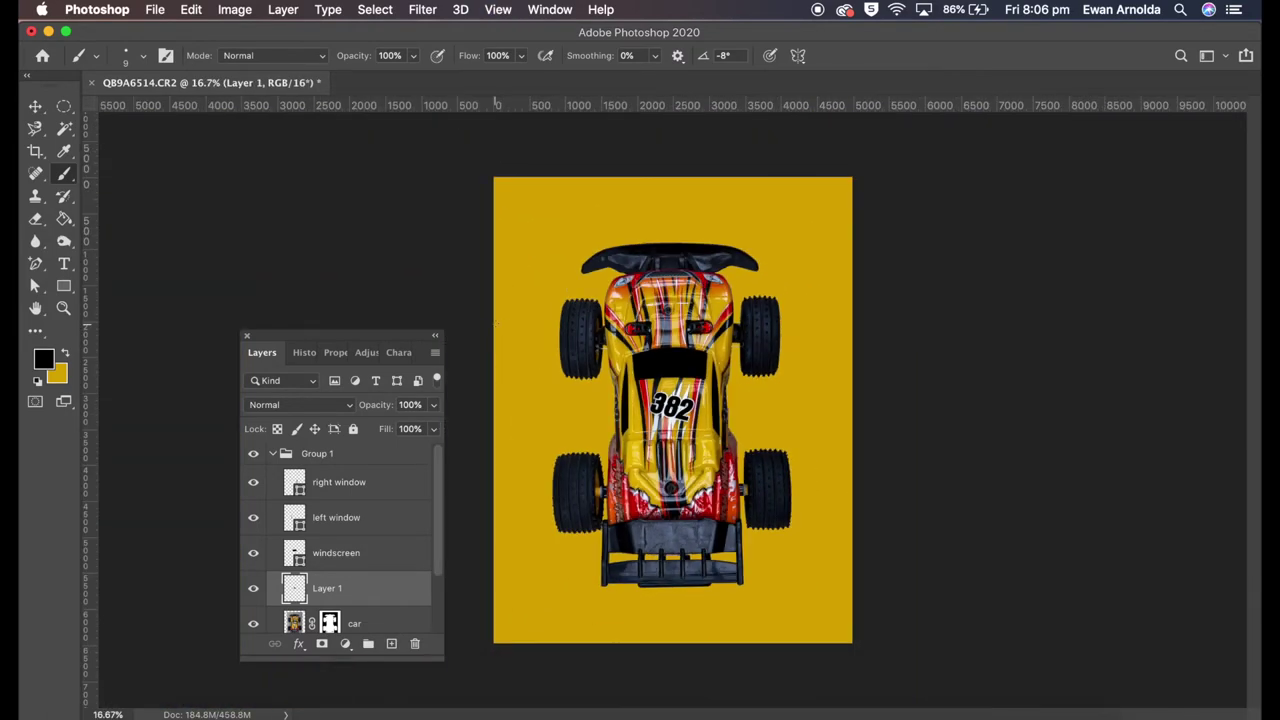
# Draw a large ellipse over the car and move Ellipse 1 below the car layer
pyautogui.click(63, 287)
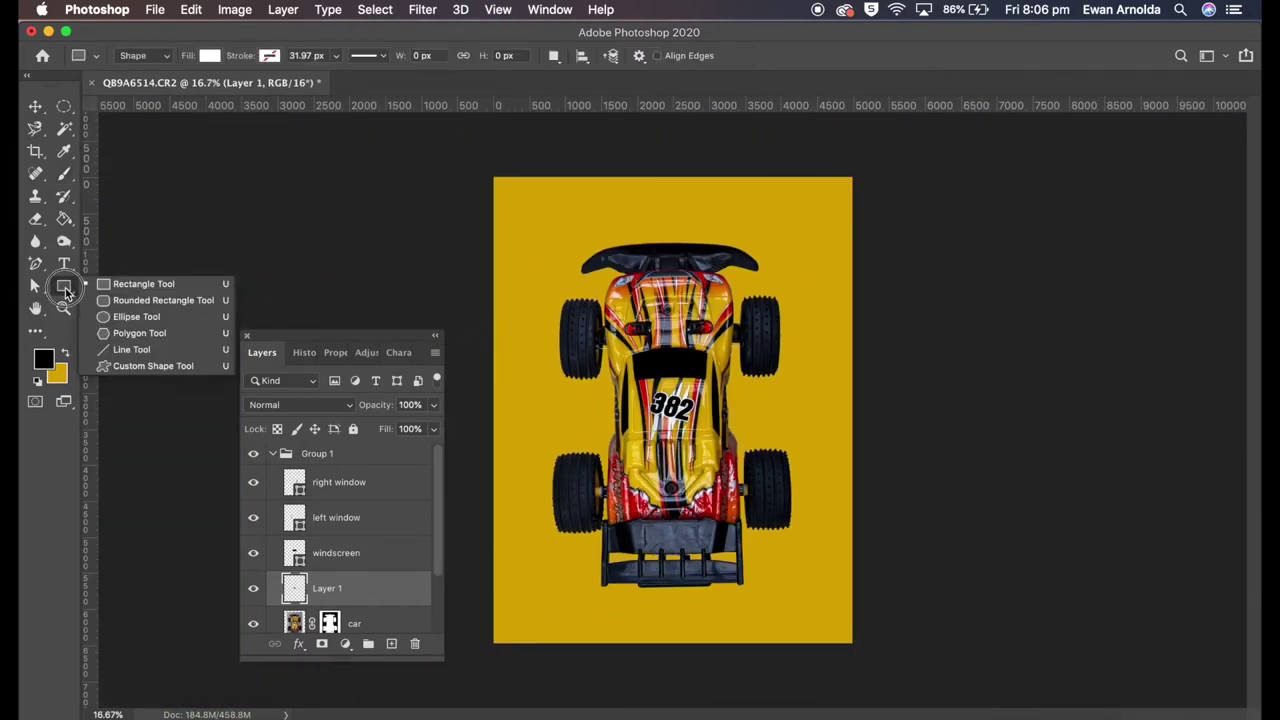
pyautogui.click(130, 314)
pyautogui.moveTo(602, 270); pyautogui.dragTo(779, 634)
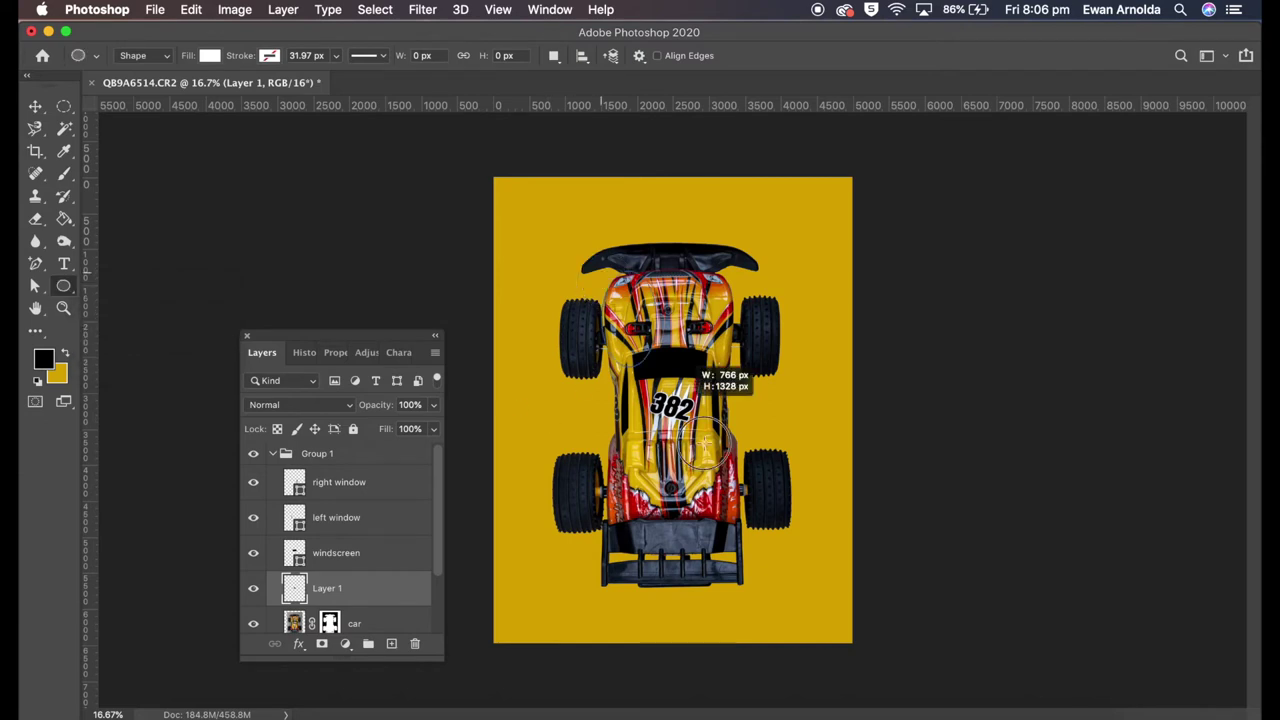
pyautogui.click(37, 109)
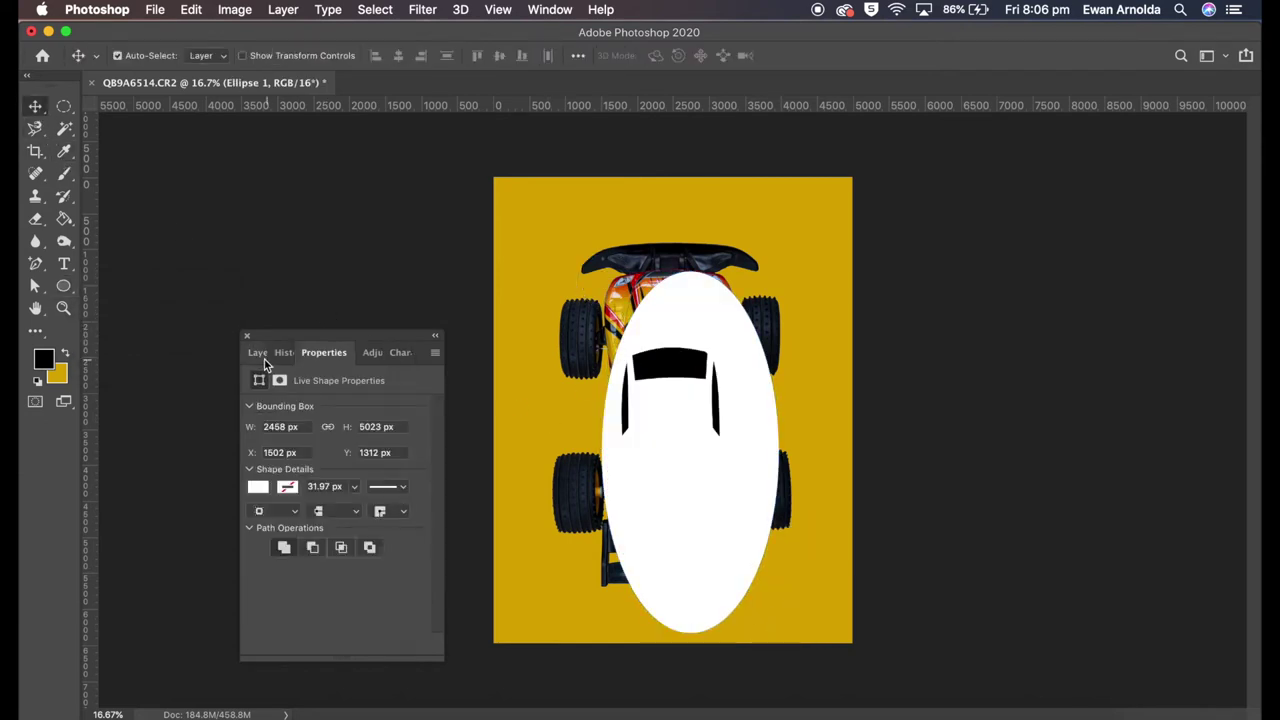
pyautogui.click(257, 352)
pyautogui.moveTo(370, 482)
pyautogui.mouseDown()
pyautogui.moveTo(371, 575)
pyautogui.moveTo(323, 574)
pyautogui.mouseUp()
# Free Transform the ellipse so it sits behind the car and encloses the wheels
pyautogui.hotkey('ctrl', 't')
pyautogui.moveTo(736, 425)
pyautogui.mouseDown()
pyautogui.moveTo(725, 382)
pyautogui.moveTo(775, 409)
pyautogui.mouseUp()
pyautogui.moveTo(584, 410); pyautogui.dragTo(562, 410)
pyautogui.moveTo(668, 214); pyautogui.dragTo(671, 227)
pyautogui.moveTo(774, 410); pyautogui.dragTo(797, 413)
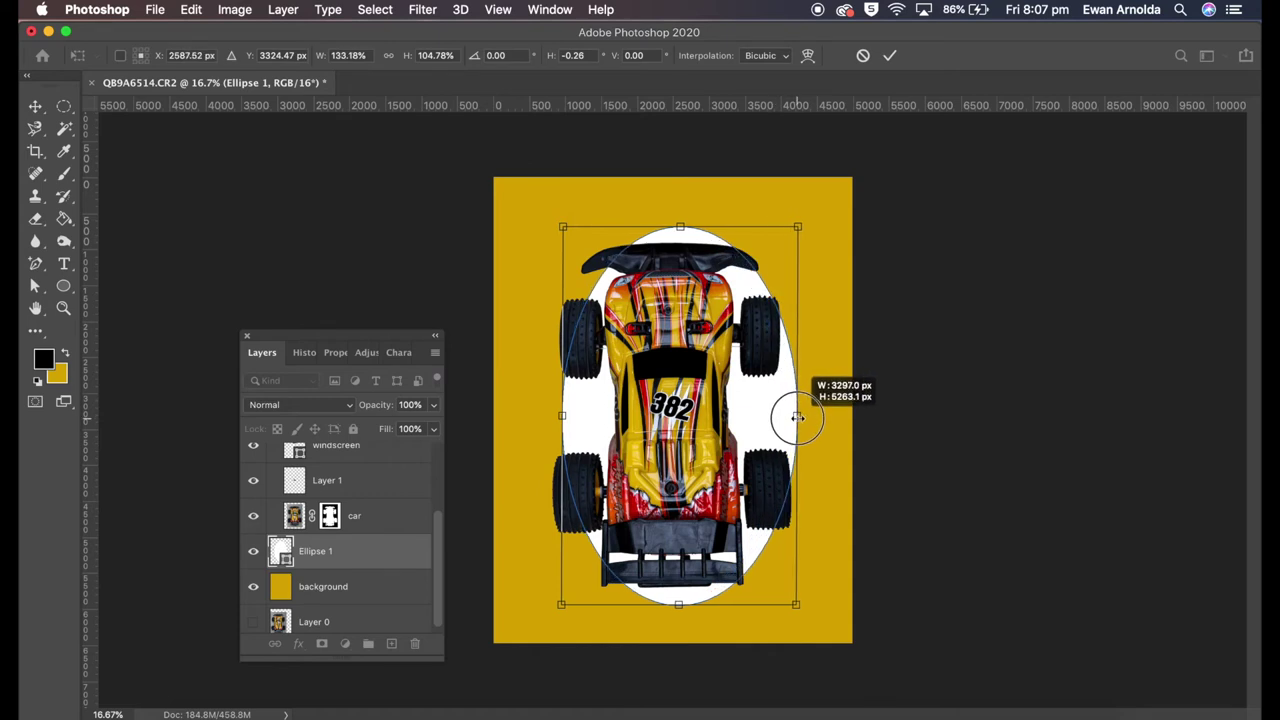
pyautogui.moveTo(563, 415); pyautogui.dragTo(556, 419)
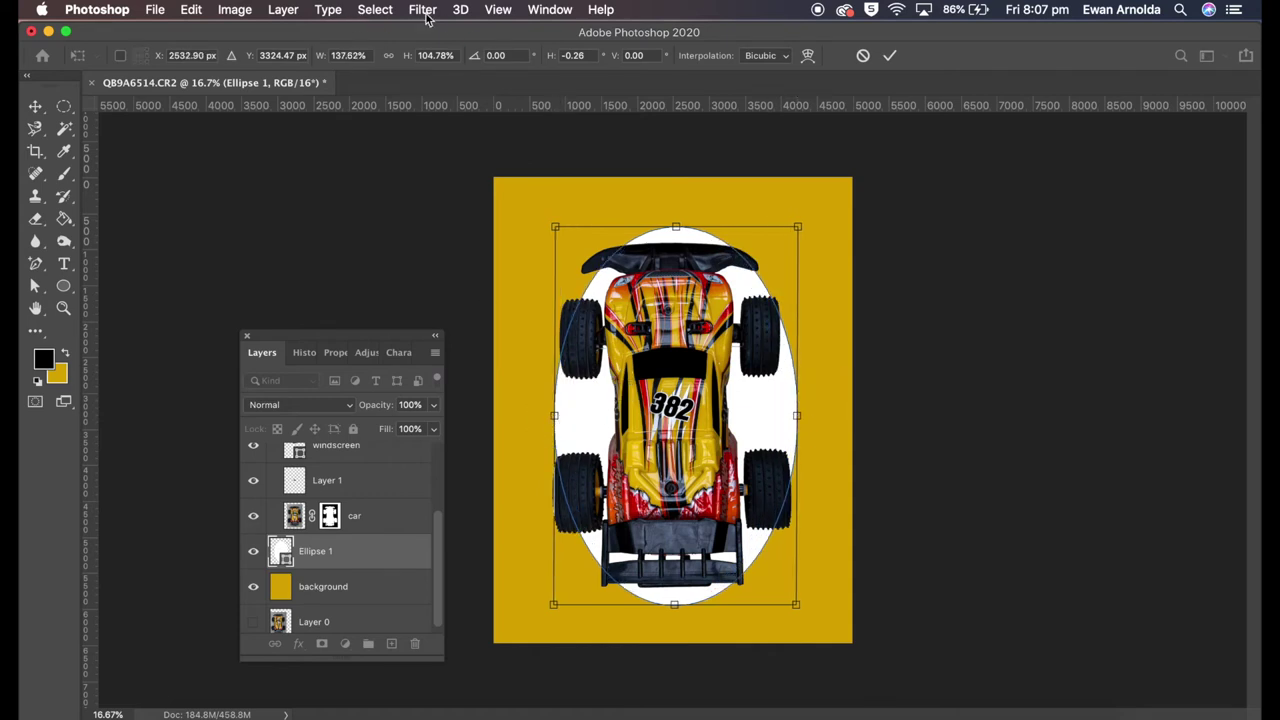
pyautogui.click(422, 10)
pyautogui.click(287, 527)
# Set the ellipse's fill colour to black
pyautogui.click(889, 55)
pyautogui.click(63, 285)
pyautogui.click(210, 55)
pyautogui.click(115, 148)
pyautogui.click(422, 10)
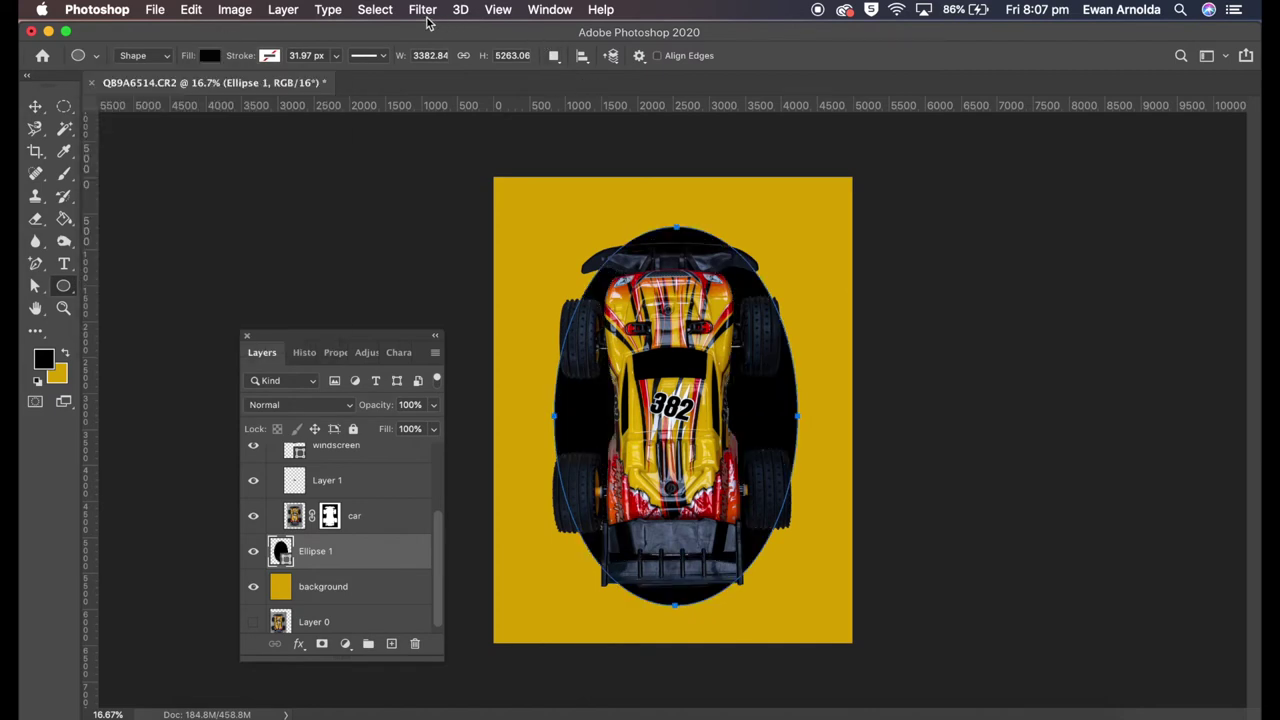
# Convert Ellipse 1 to a smart object and apply a 167.7 px Gaussian Blur
pyautogui.click(715, 280)
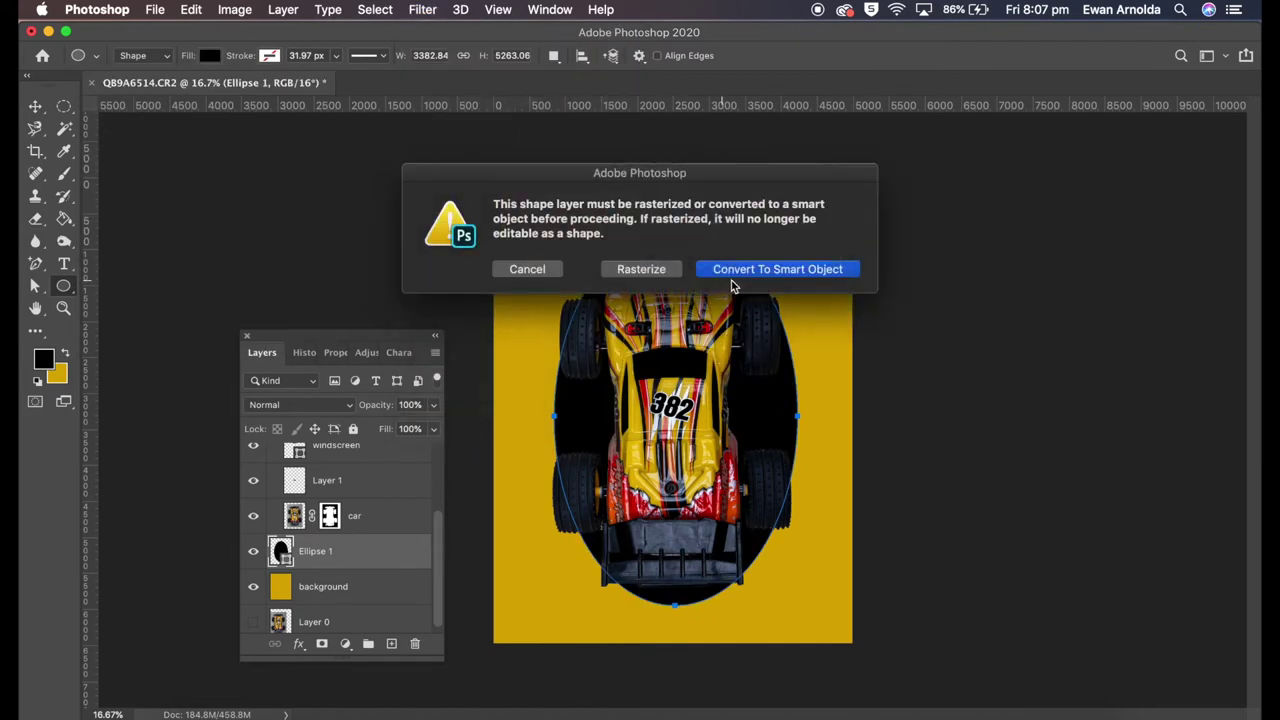
pyautogui.moveTo(1014, 505); pyautogui.dragTo(1019, 505)
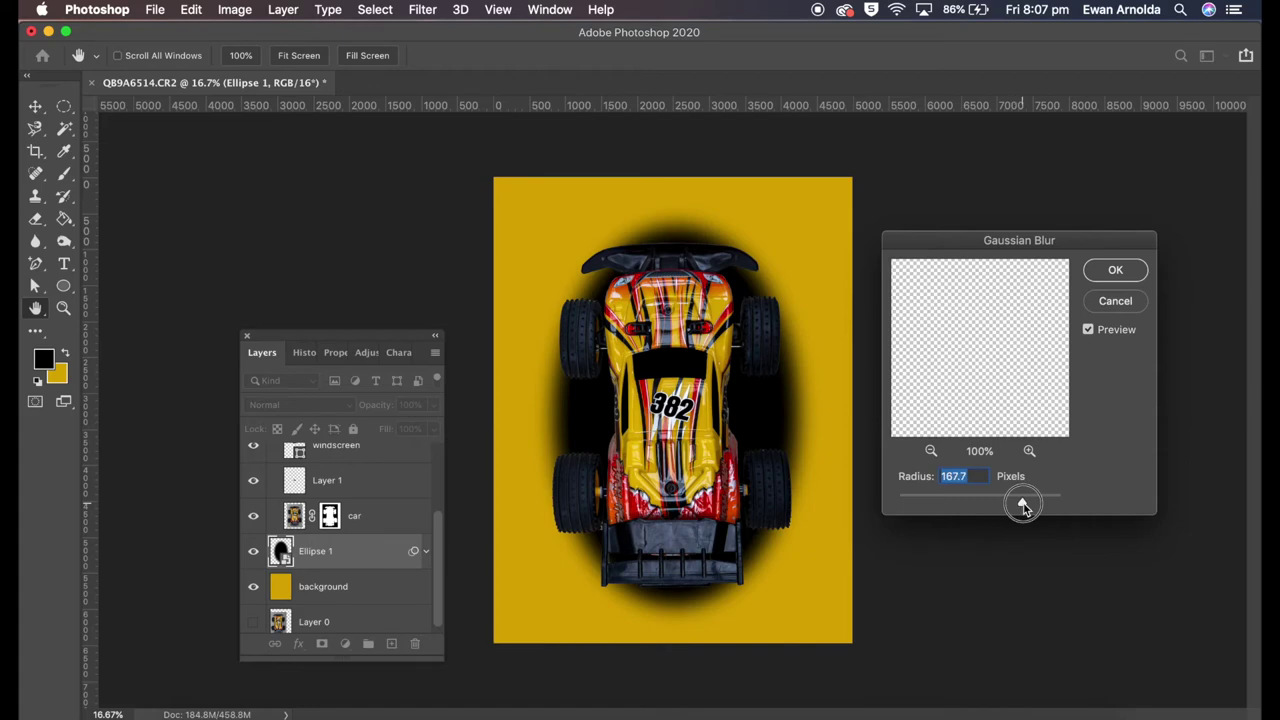
pyautogui.press('Return')
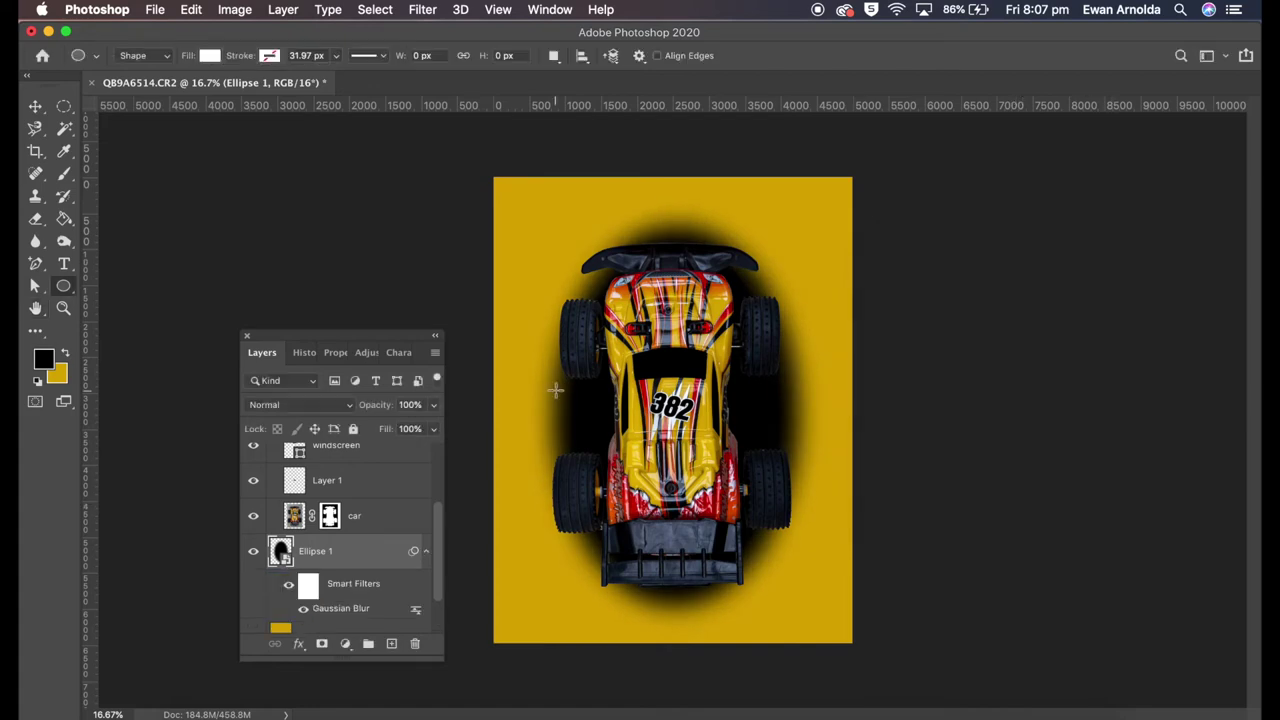
pyautogui.click(191, 9)
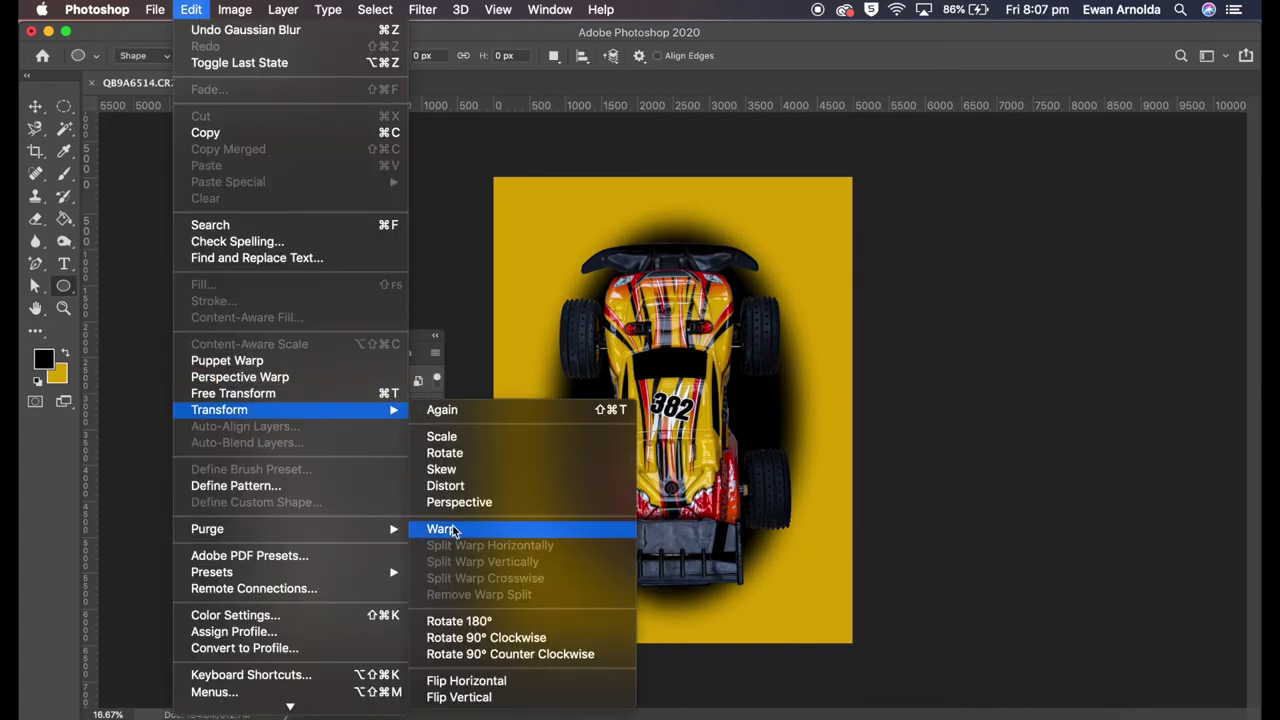
# Warp the blurred ellipse, pulling its corners out and its sides in toward the car
pyautogui.click(440, 528)
pyautogui.click(769, 296)
pyautogui.moveTo(555, 191); pyautogui.dragTo(497, 222)
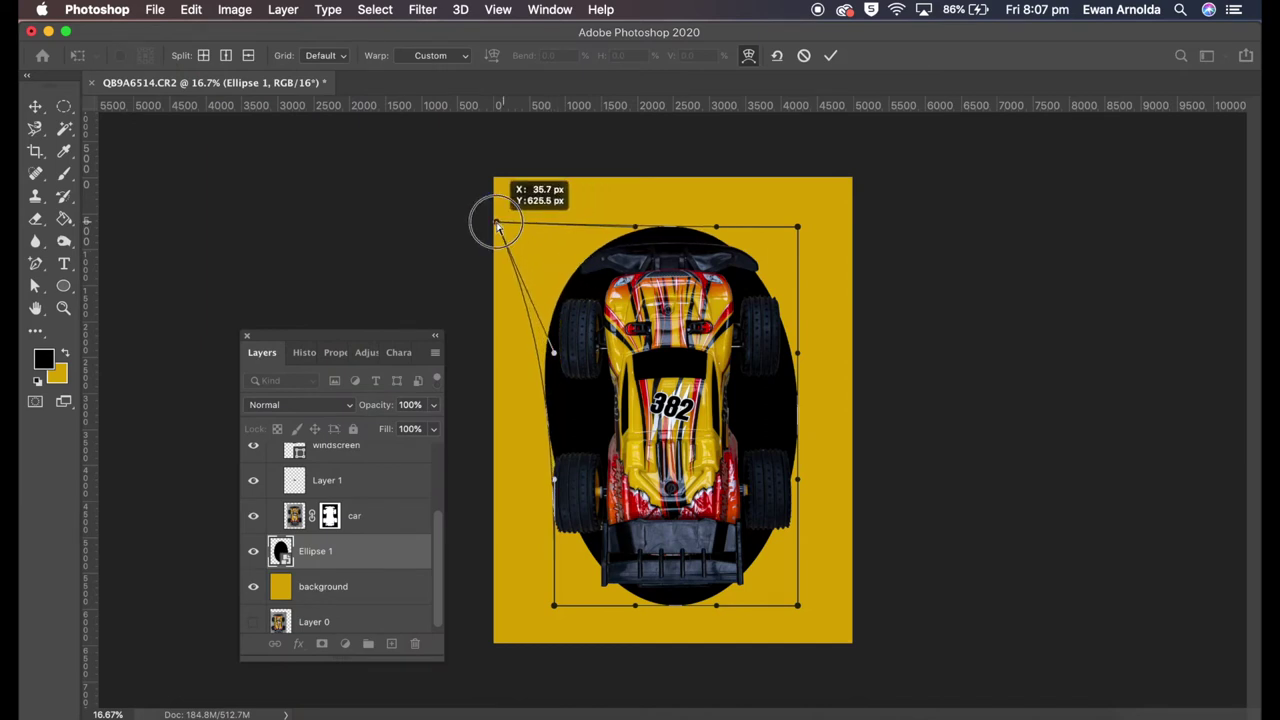
pyautogui.moveTo(797, 191)
pyautogui.mouseDown()
pyautogui.moveTo(835, 236)
pyautogui.moveTo(832, 222)
pyautogui.mouseUp()
pyautogui.moveTo(636, 228); pyautogui.dragTo(637, 240)
pyautogui.moveTo(634, 605); pyautogui.dragTo(578, 603)
pyautogui.moveTo(555, 352); pyautogui.dragTo(590, 355)
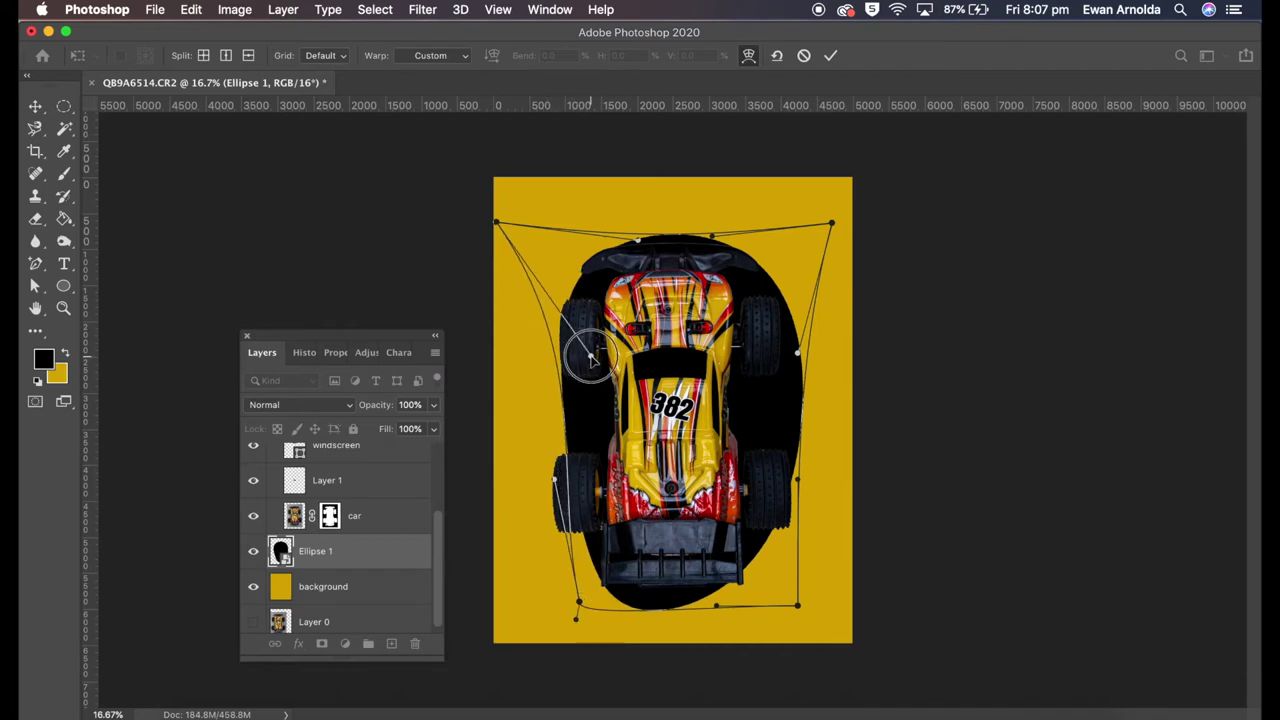
pyautogui.moveTo(578, 604); pyautogui.dragTo(570, 605)
pyautogui.moveTo(797, 480); pyautogui.dragTo(768, 482)
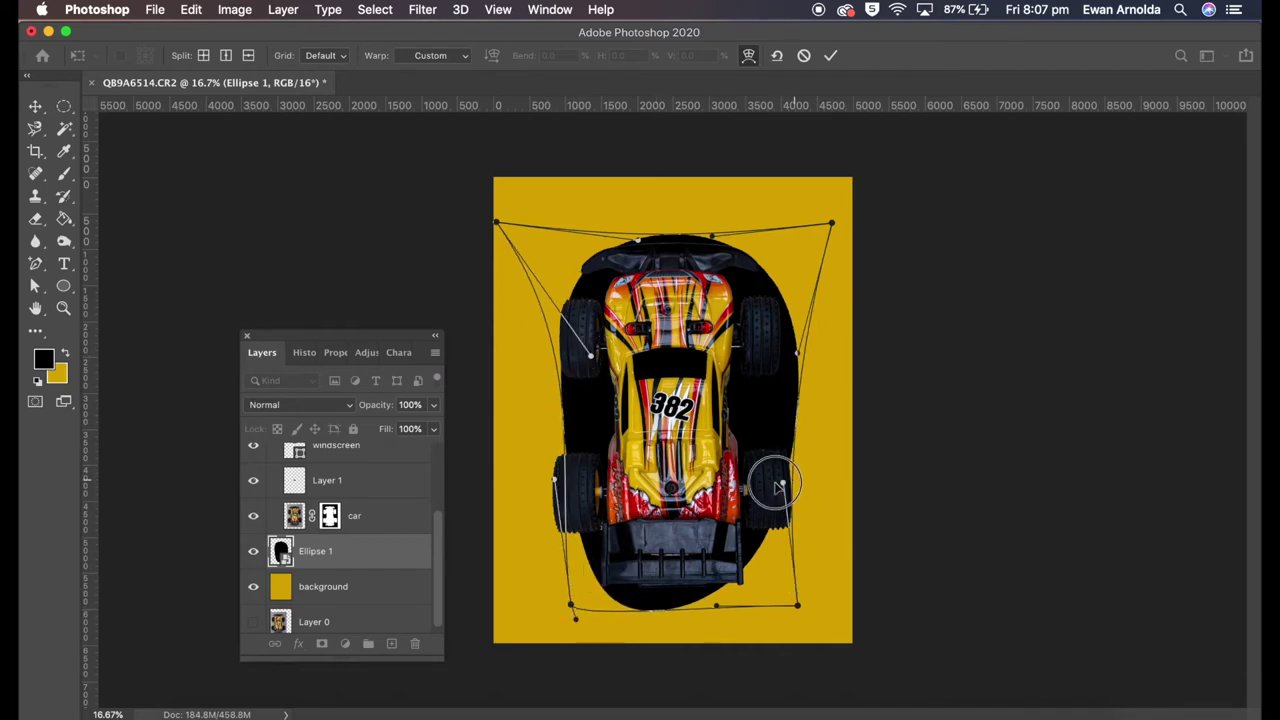
pyautogui.moveTo(800, 352); pyautogui.dragTo(780, 322)
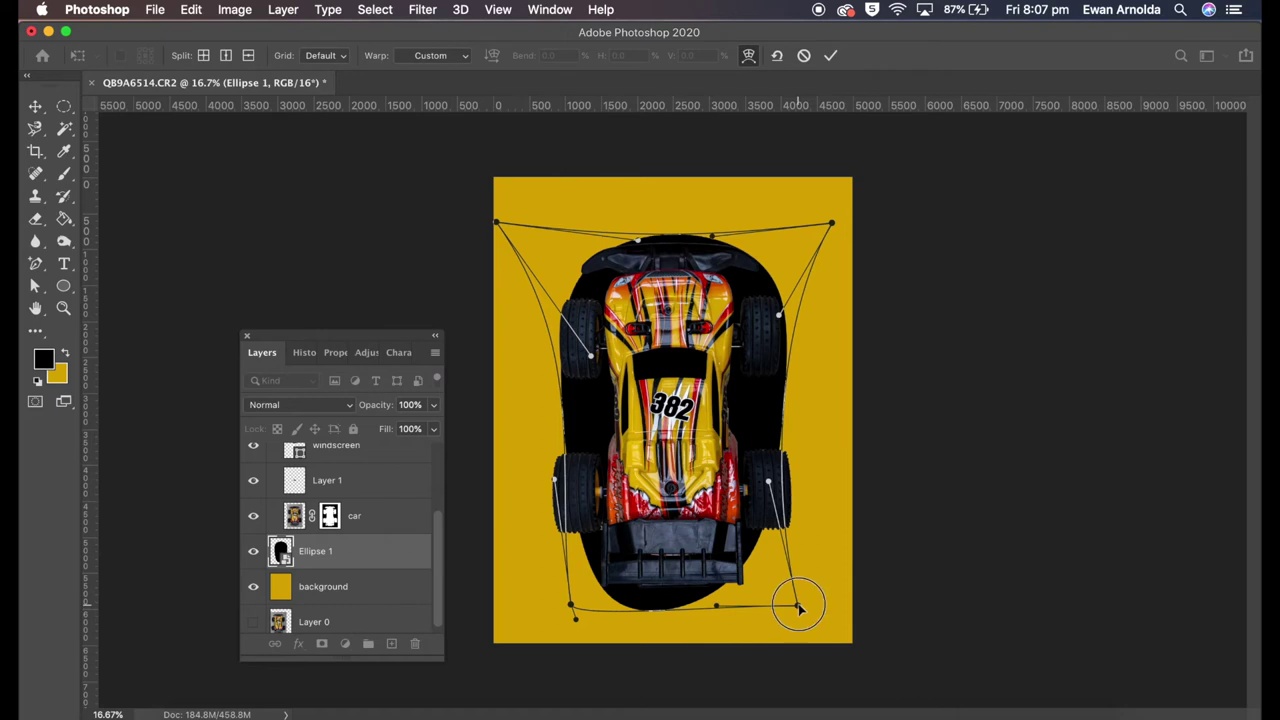
pyautogui.moveTo(799, 607); pyautogui.dragTo(740, 578)
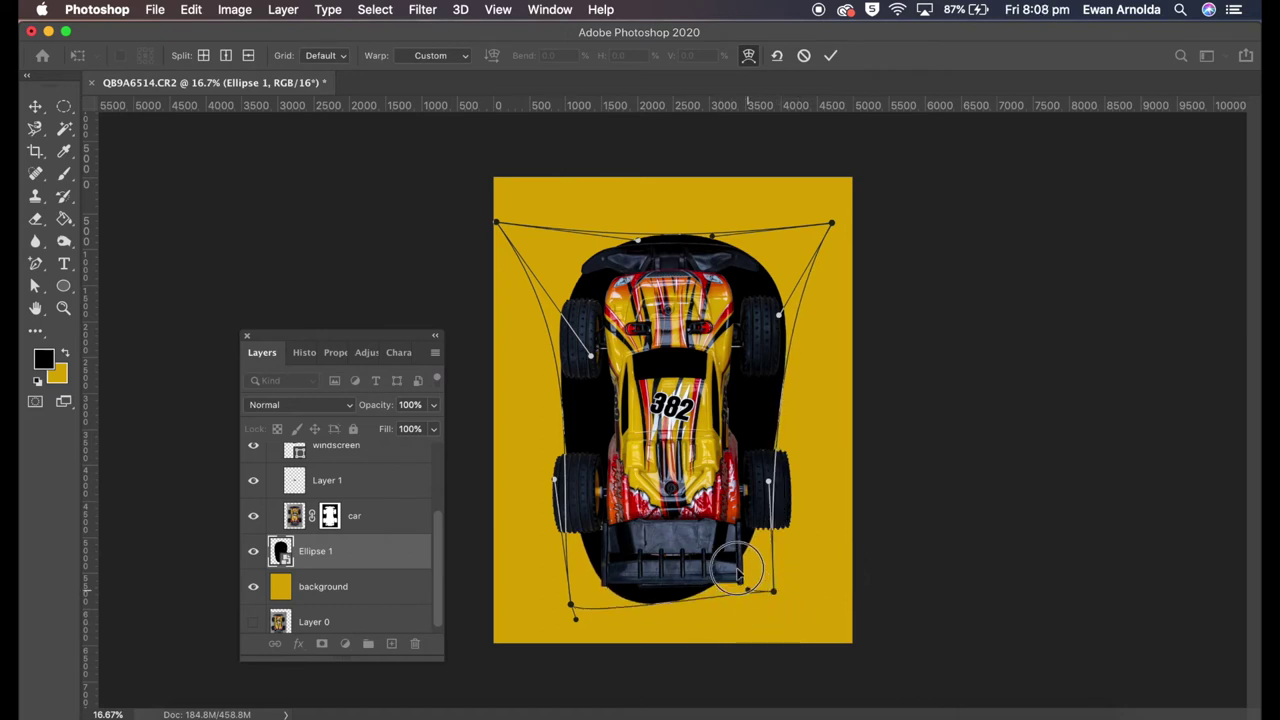
# Refine the warp, stretching the bottom down and tightening the shadow around the wheels and nose
pyautogui.moveTo(577, 610); pyautogui.dragTo(544, 667)
pyautogui.moveTo(774, 592); pyautogui.dragTo(773, 698)
pyautogui.moveTo(497, 222); pyautogui.dragTo(510, 192)
pyautogui.moveTo(627, 226); pyautogui.dragTo(648, 270)
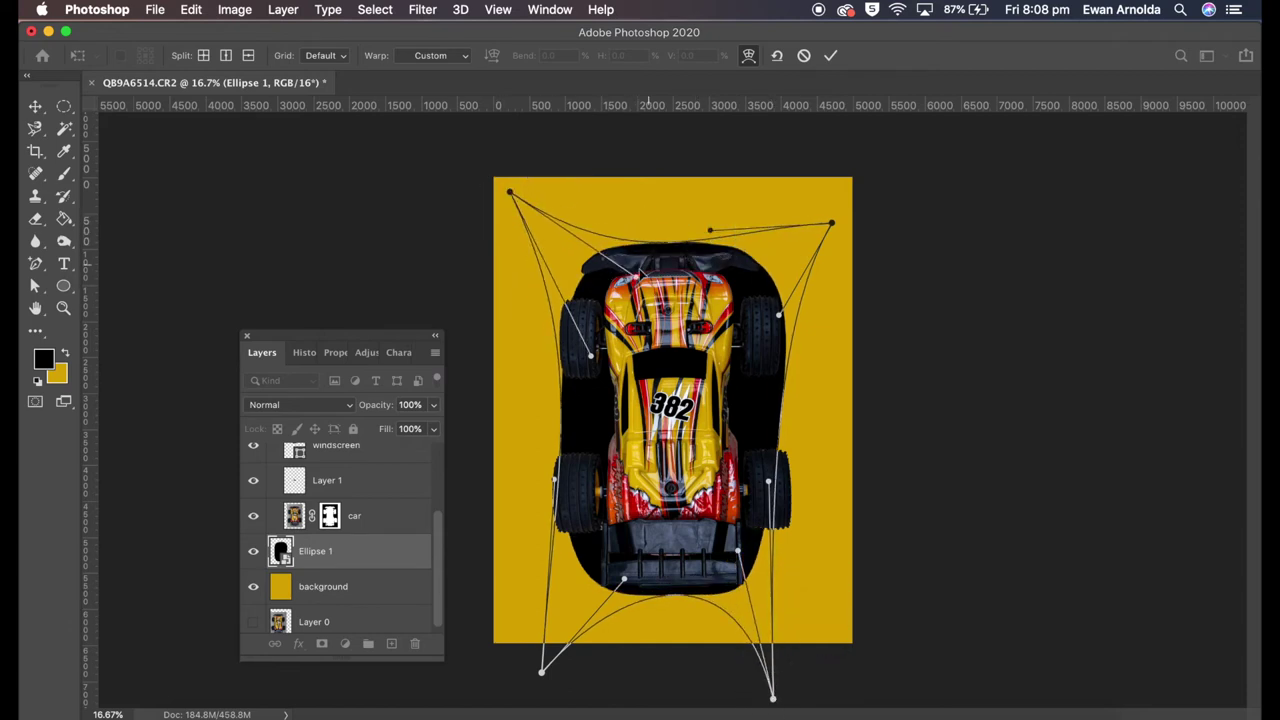
pyautogui.moveTo(648, 270); pyautogui.dragTo(608, 255)
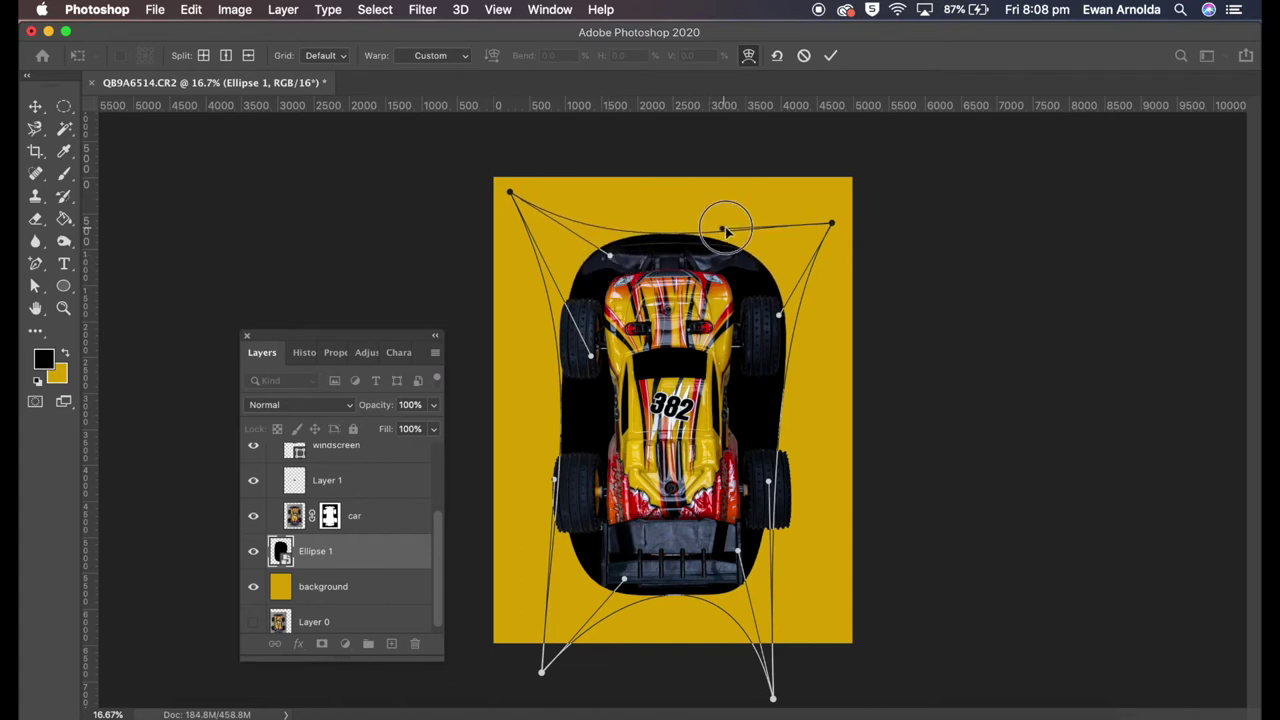
pyautogui.moveTo(831, 223); pyautogui.dragTo(822, 195)
pyautogui.moveTo(510, 192); pyautogui.dragTo(503, 183)
pyautogui.moveTo(557, 481); pyautogui.dragTo(588, 481)
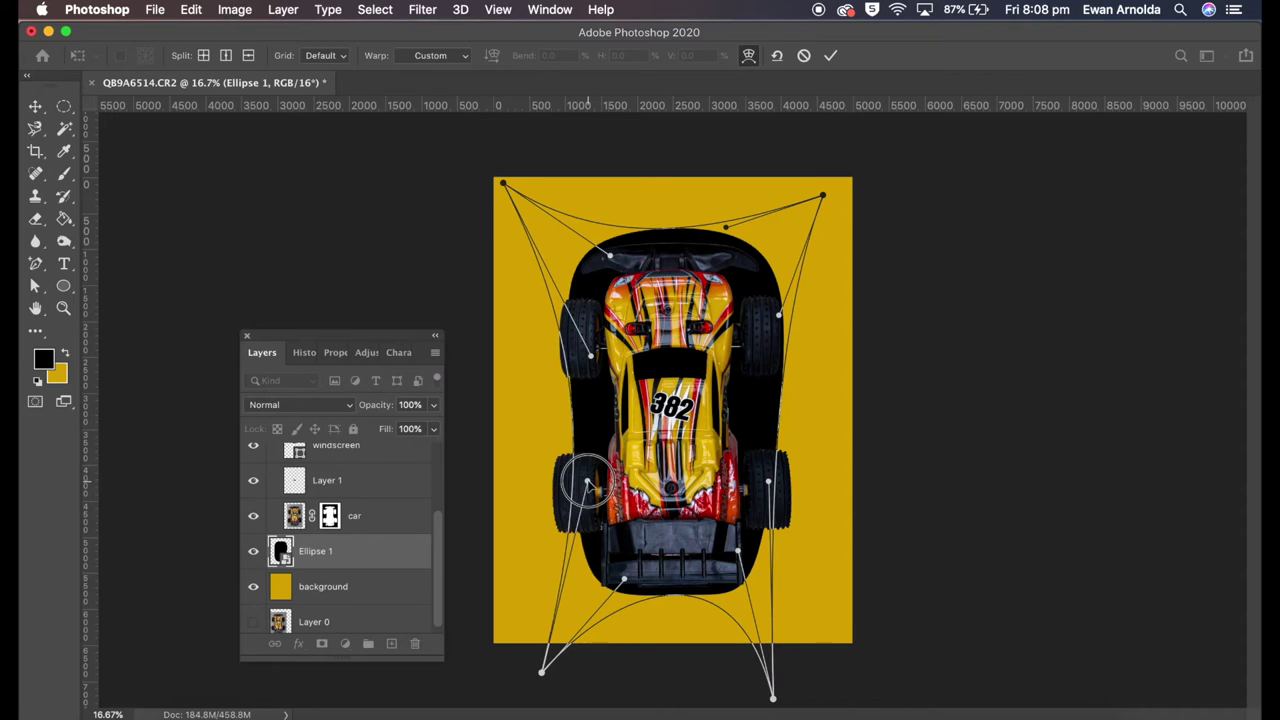
pyautogui.moveTo(779, 314); pyautogui.dragTo(764, 309)
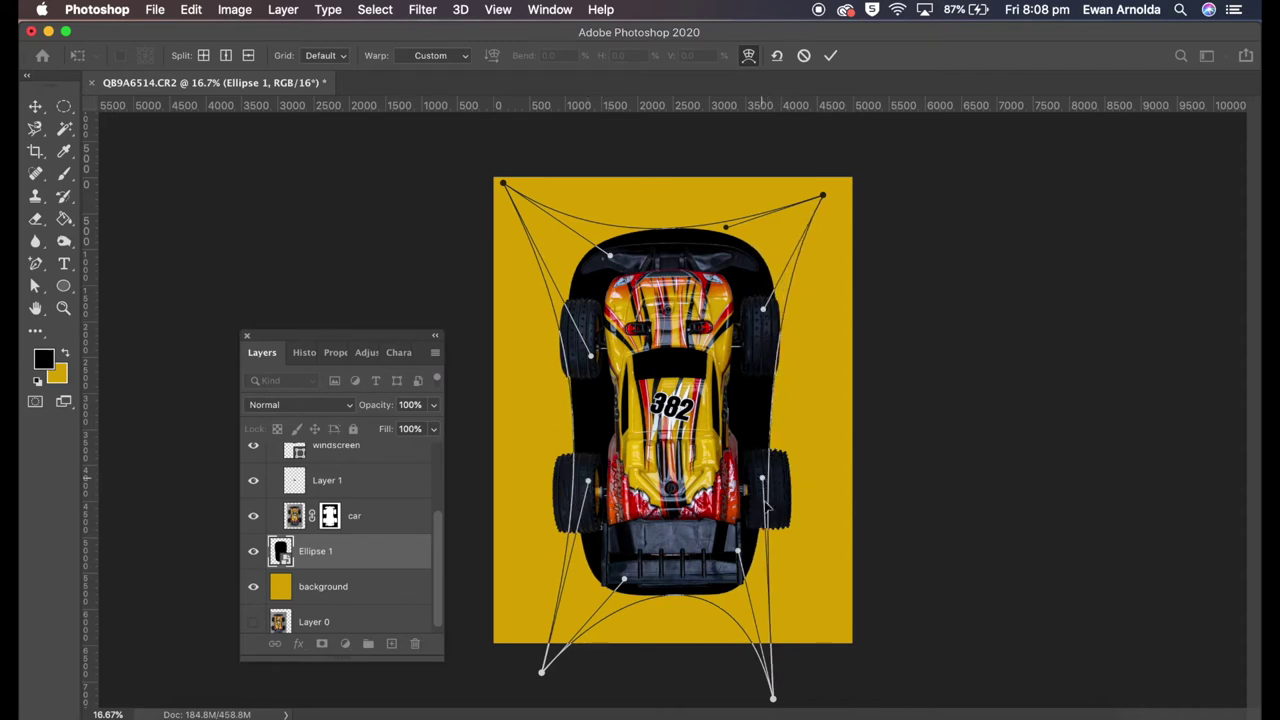
pyautogui.moveTo(773, 697); pyautogui.dragTo(812, 683)
pyautogui.moveTo(762, 478); pyautogui.dragTo(750, 476)
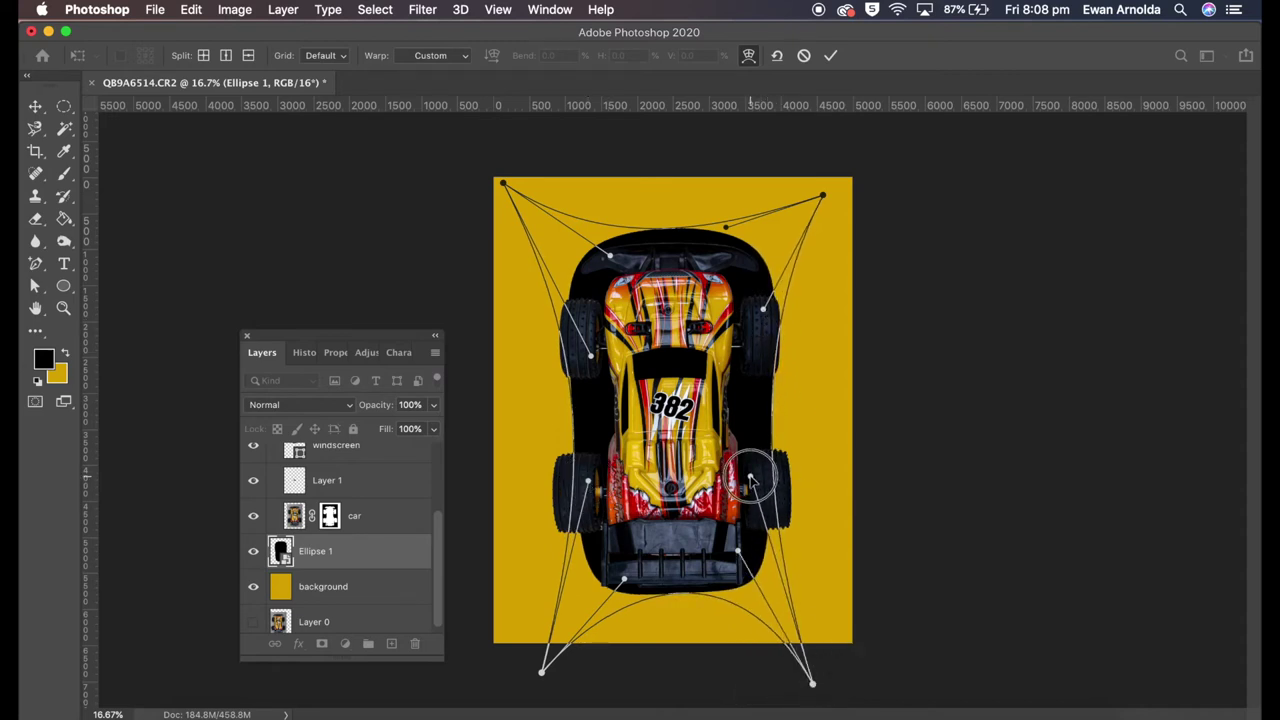
pyautogui.moveTo(624, 579); pyautogui.dragTo(609, 588)
pyautogui.moveTo(737, 551); pyautogui.dragTo(738, 562)
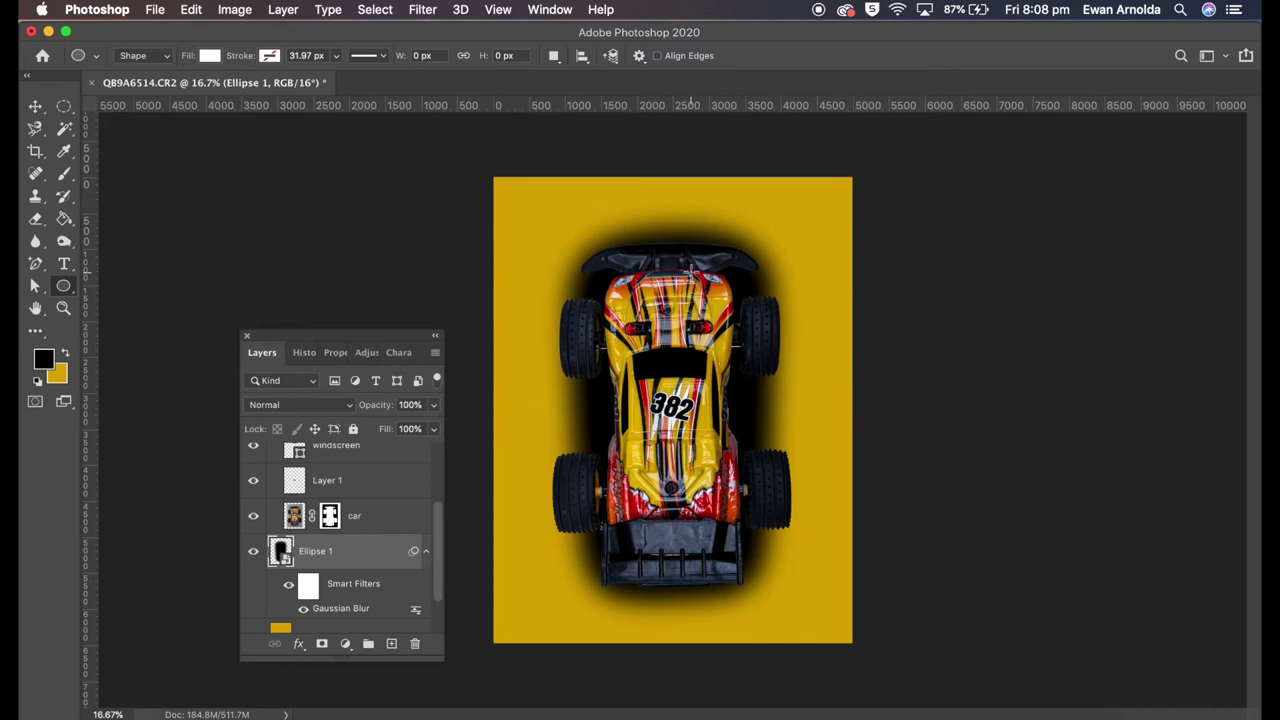
# Scale the shadow to about 110% width and 104% height with Free Transform
pyautogui.hotkey('ctrl', 't')
pyautogui.click(766, 298)
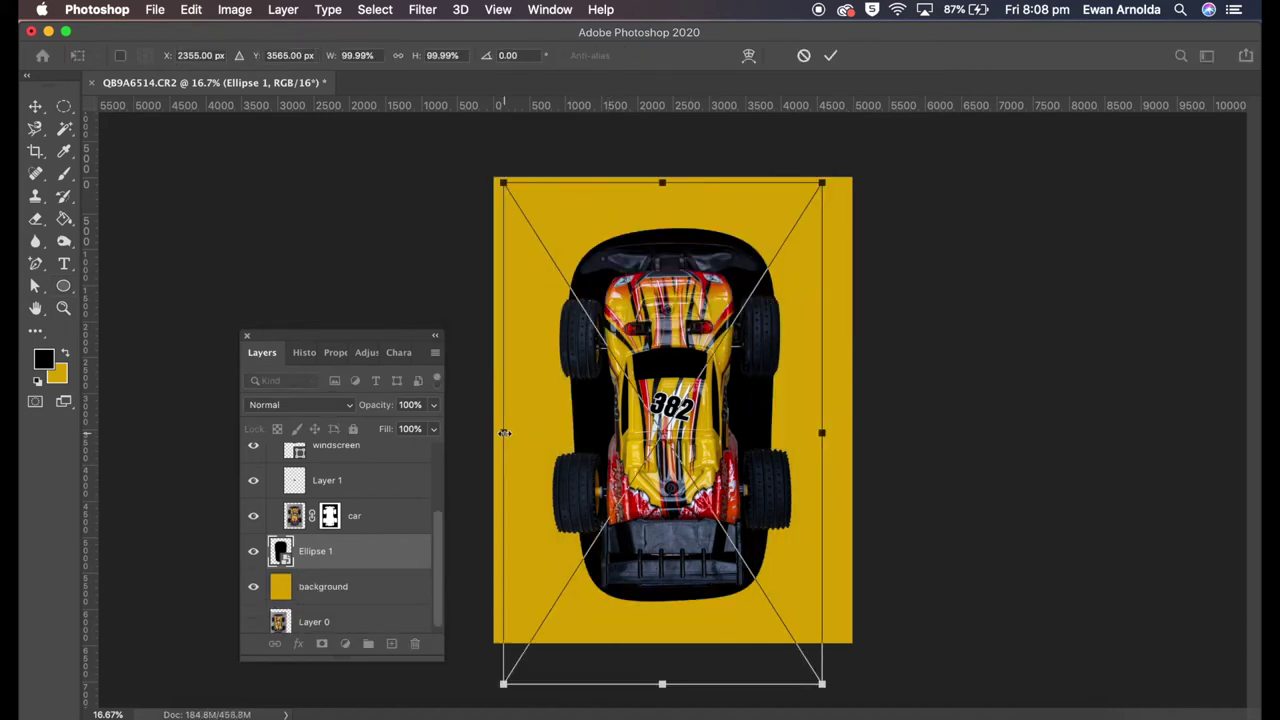
pyautogui.moveTo(505, 433); pyautogui.dragTo(491, 433)
pyautogui.moveTo(822, 433); pyautogui.dragTo(837, 433)
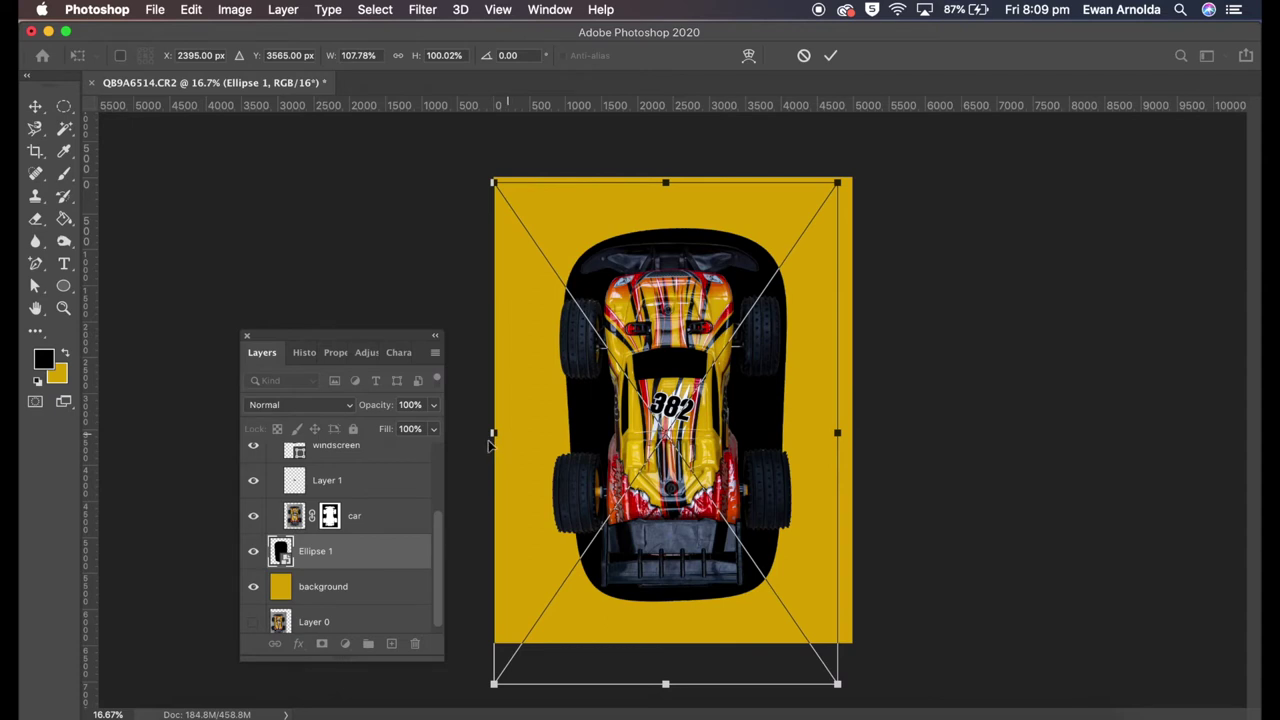
pyautogui.moveTo(490, 437); pyautogui.dragTo(484, 438)
pyautogui.moveTo(665, 684); pyautogui.dragTo(660, 695)
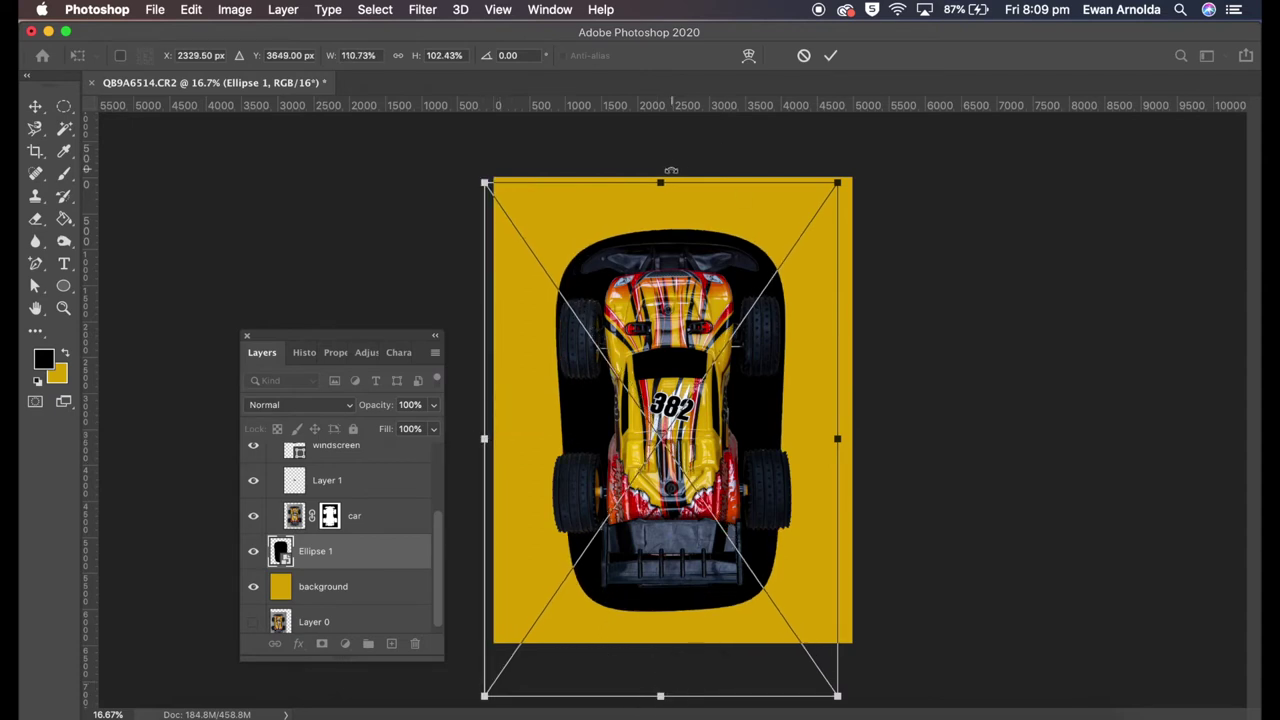
pyautogui.moveTo(660, 182); pyautogui.dragTo(660, 177)
pyautogui.click(830, 55)
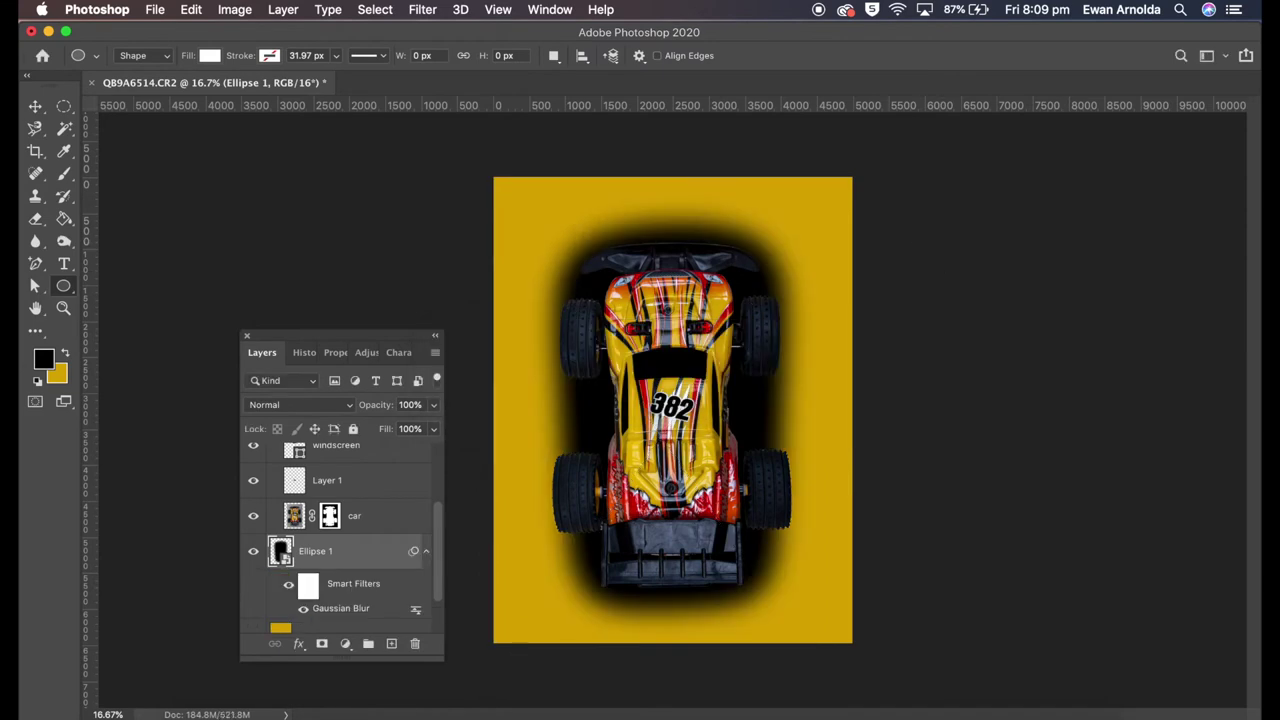
# Warp the shadow to bulge its left and right sides outward
pyautogui.click(191, 9)
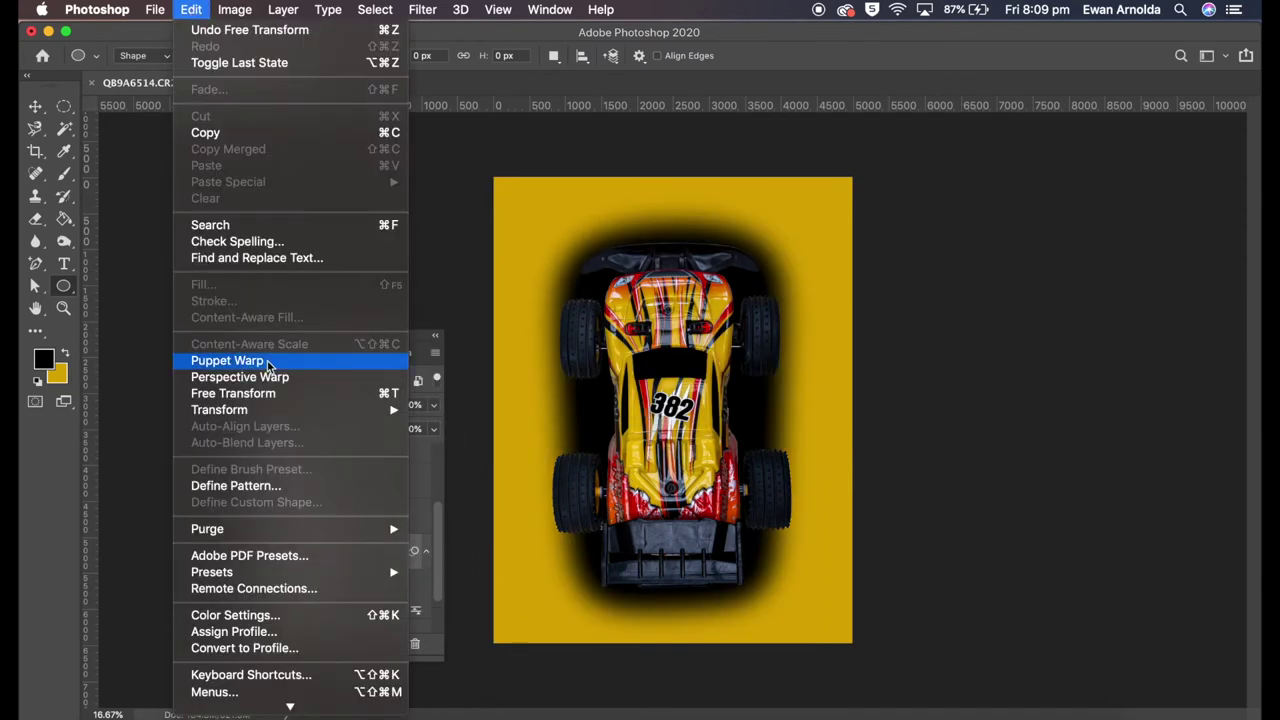
pyautogui.click(479, 527)
pyautogui.moveTo(773, 307); pyautogui.dragTo(805, 308)
pyautogui.moveTo(759, 481); pyautogui.dragTo(784, 508)
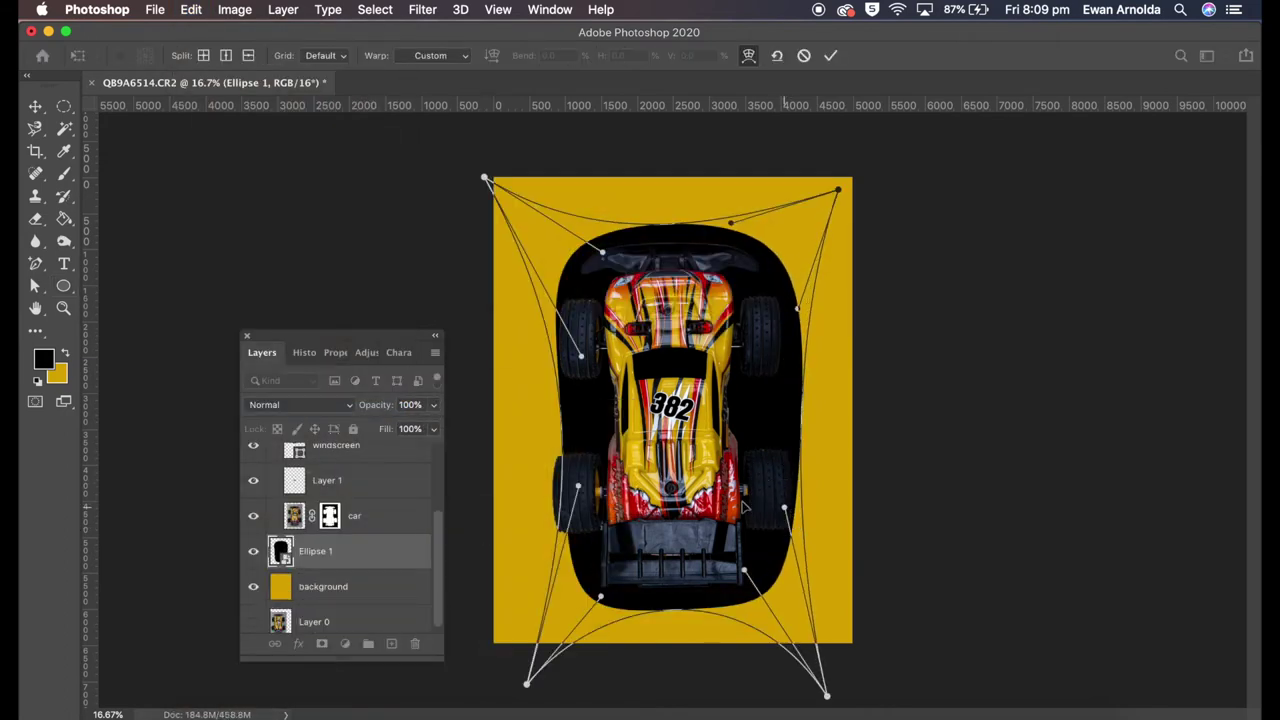
pyautogui.moveTo(577, 486); pyautogui.dragTo(558, 488)
pyautogui.moveTo(580, 356); pyautogui.dragTo(568, 360)
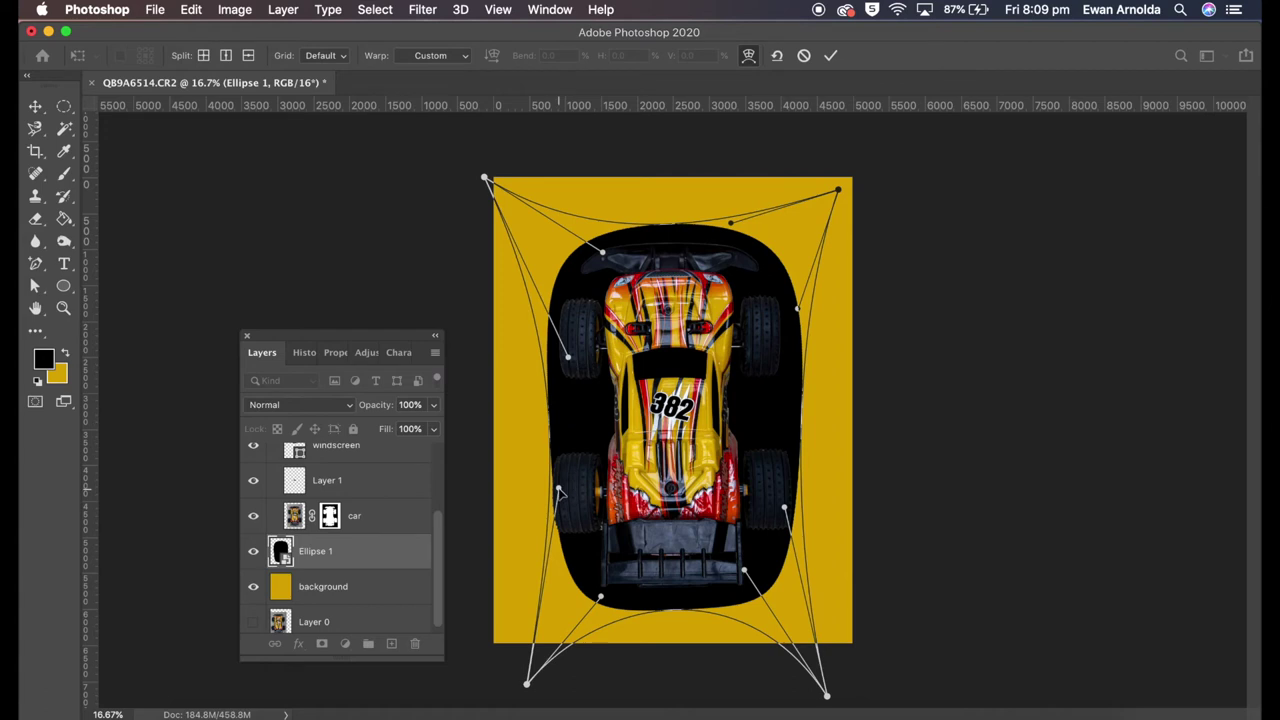
pyautogui.moveTo(558, 488); pyautogui.dragTo(549, 490)
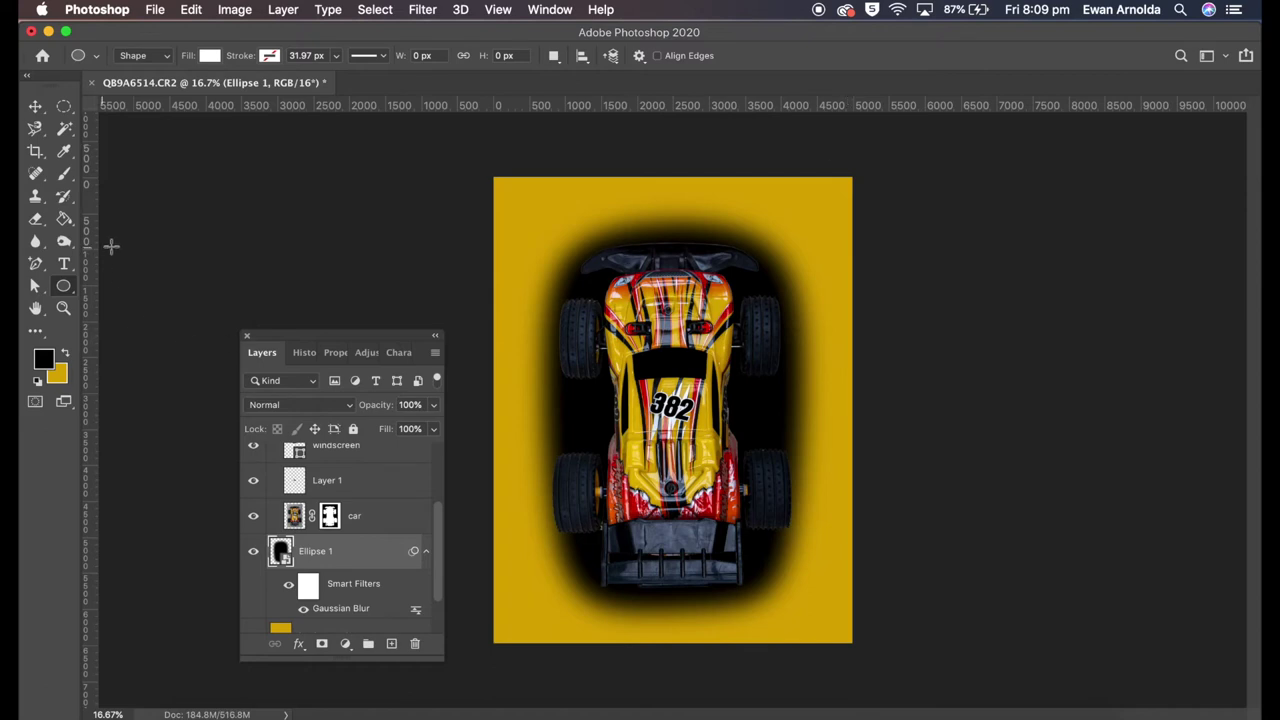
pyautogui.scroll(-2, 336, 512)
pyautogui.click(350, 579)
# Crop the canvas taller top and bottom and stretch the yellow background to 124% height
pyautogui.click(37, 152)
pyautogui.moveTo(671, 177); pyautogui.dragTo(672, 152)
pyautogui.moveTo(678, 672); pyautogui.dragTo(670, 597)
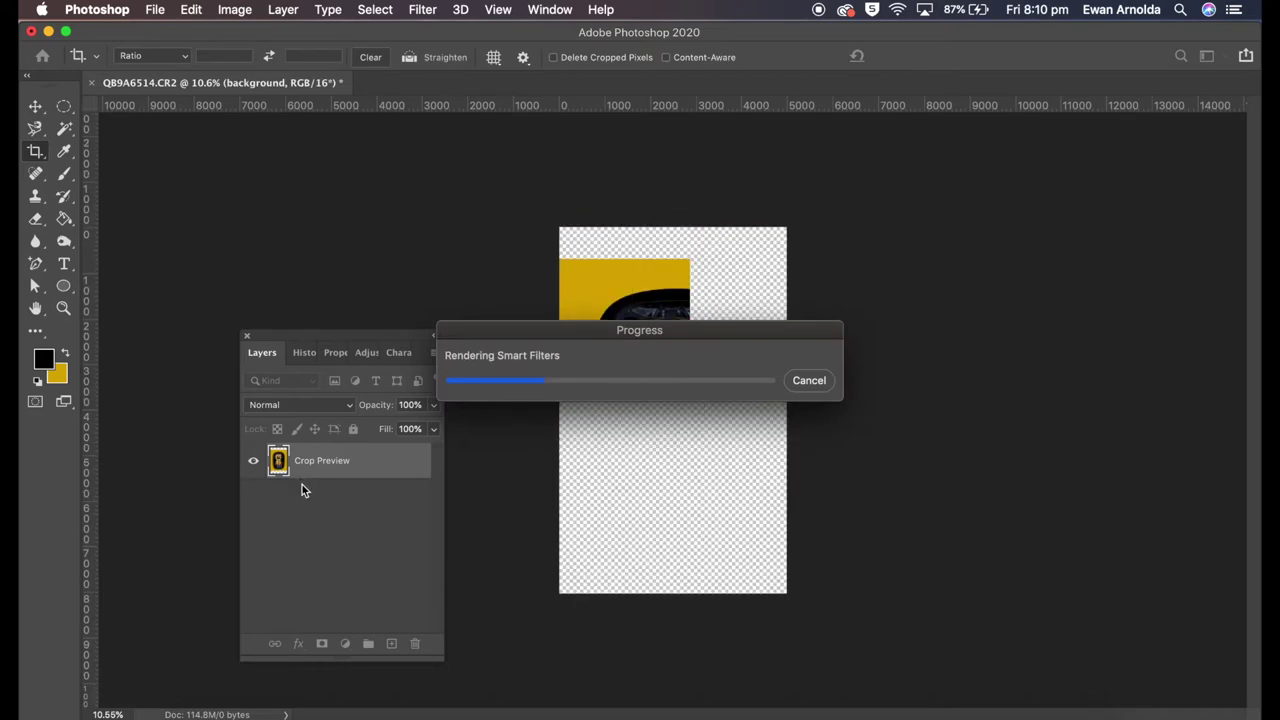
pyautogui.hotkey('ctrl', 't')
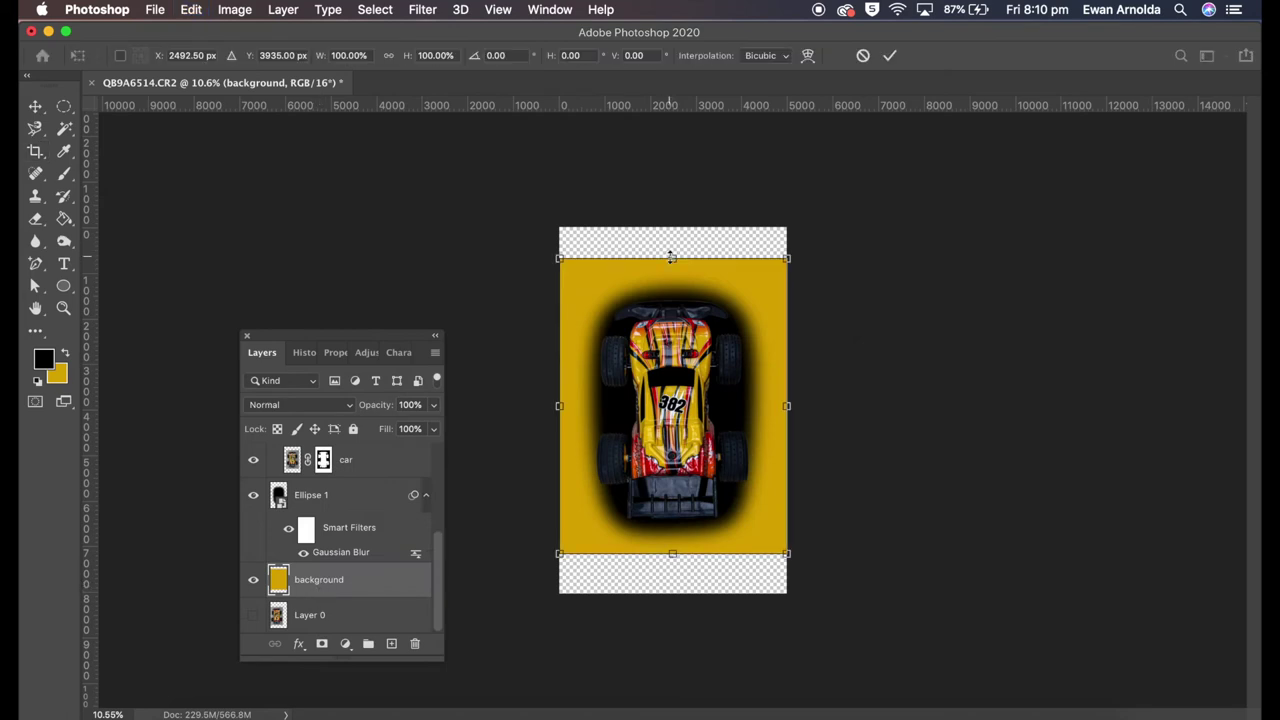
pyautogui.moveTo(672, 258); pyautogui.dragTo(672, 228)
pyautogui.moveTo(672, 553); pyautogui.dragTo(672, 593)
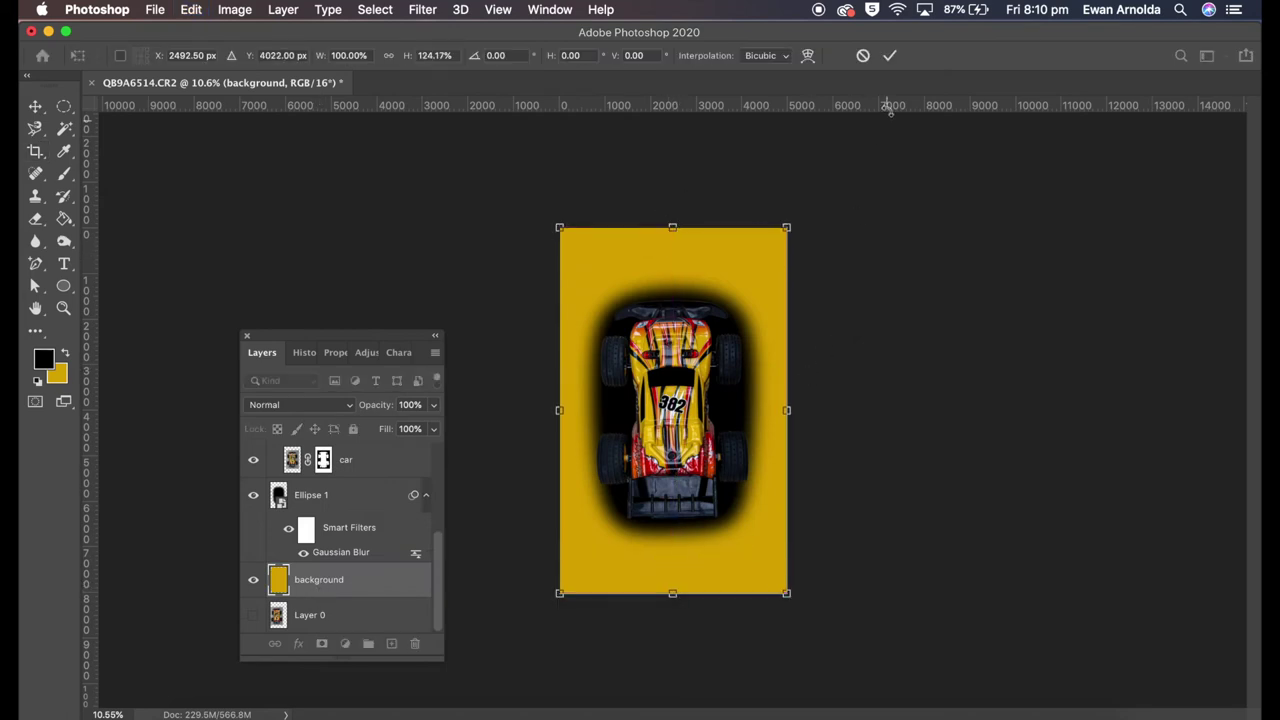
pyautogui.press('c')
pyautogui.hotkey('ctrl', '+')
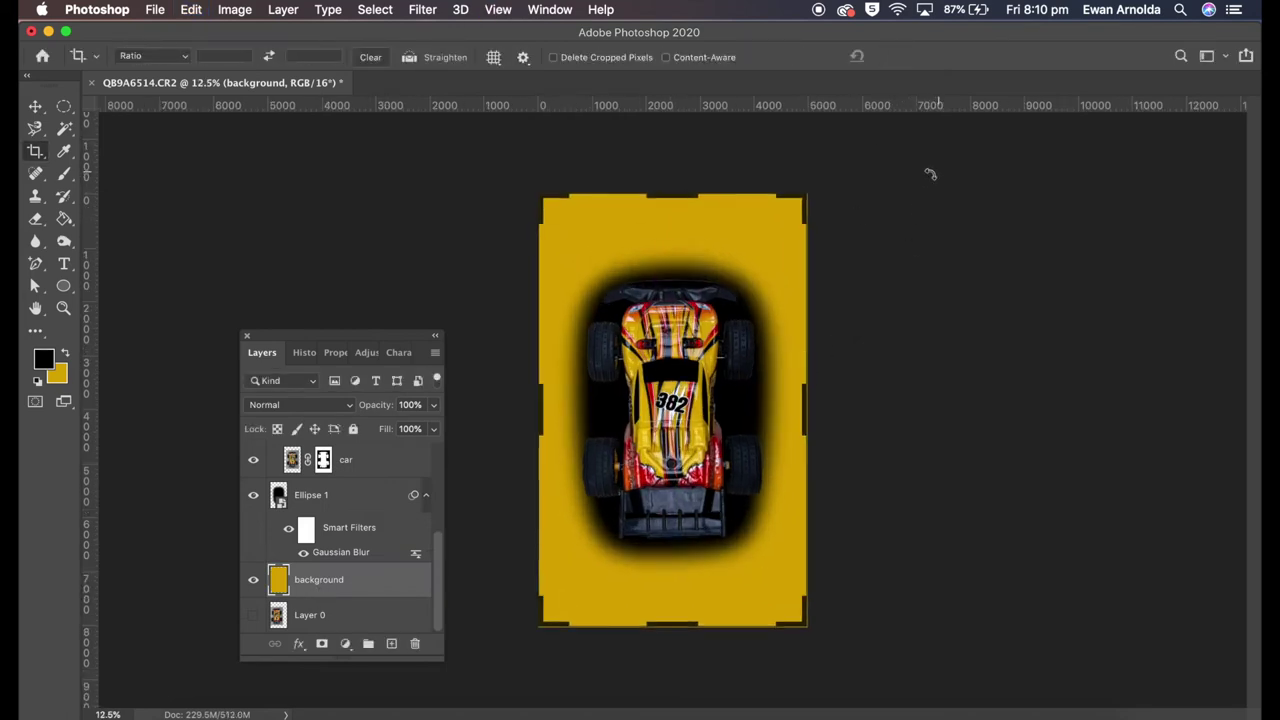
# Lower the Ellipse 1 shadow's opacity to 90%
pyautogui.click(318, 496)
pyautogui.click(433, 405)
pyautogui.moveTo(436, 429); pyautogui.dragTo(425, 430)
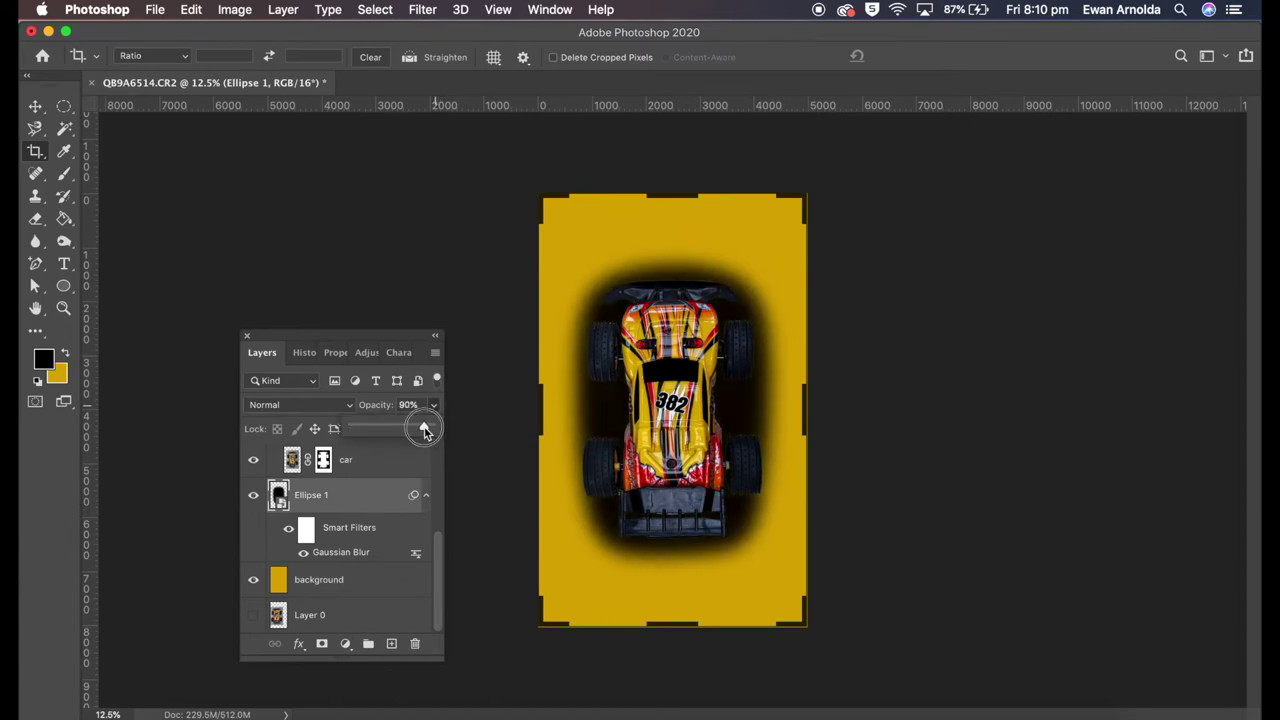
# Add a Selective Color adjustment above Group 1 and raise Black for the Blacks
pyautogui.scroll(5, 383, 482)
pyautogui.click(380, 460)
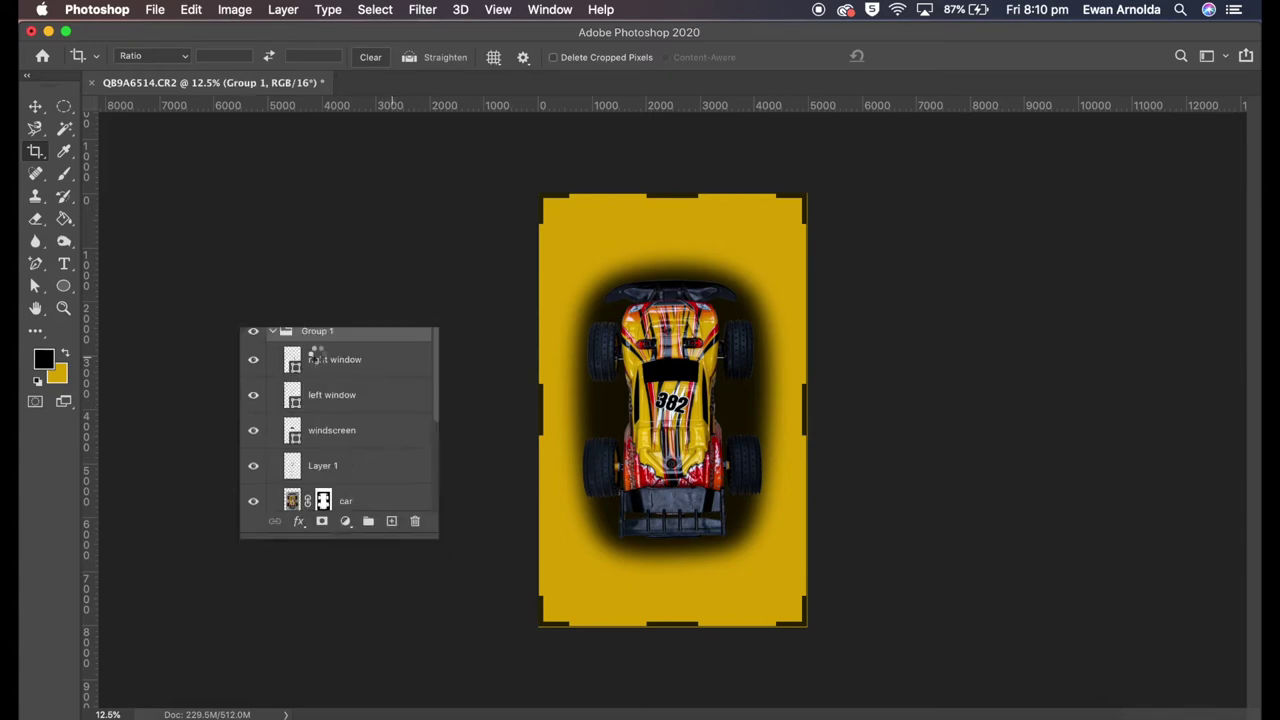
pyautogui.click(340, 356)
pyautogui.click(358, 440)
pyautogui.click(333, 435)
pyautogui.click(343, 531)
pyautogui.moveTo(335, 563); pyautogui.dragTo(344, 566)
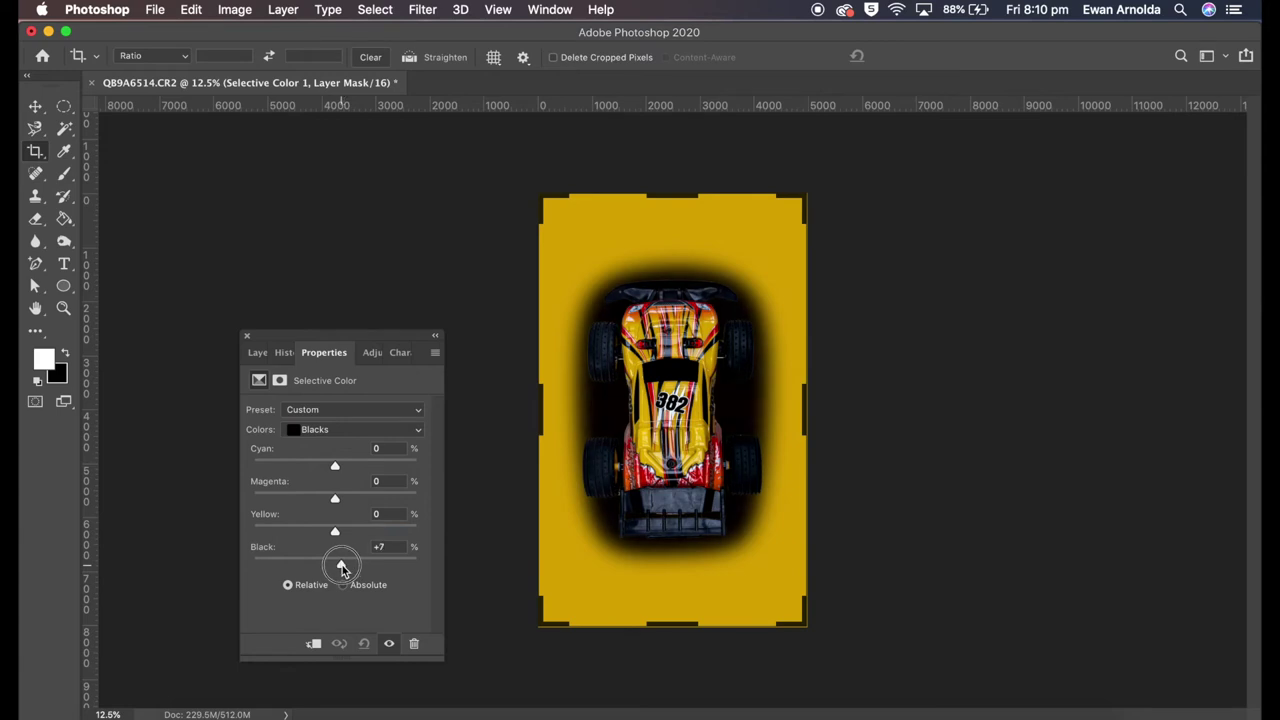
# Raise the Black slider for the Neutrals and Yellows too
pyautogui.click(318, 432)
pyautogui.moveTo(335, 563); pyautogui.dragTo(337, 569)
pyautogui.click(311, 437)
pyautogui.click(318, 351)
pyautogui.moveTo(338, 565); pyautogui.dragTo(347, 570)
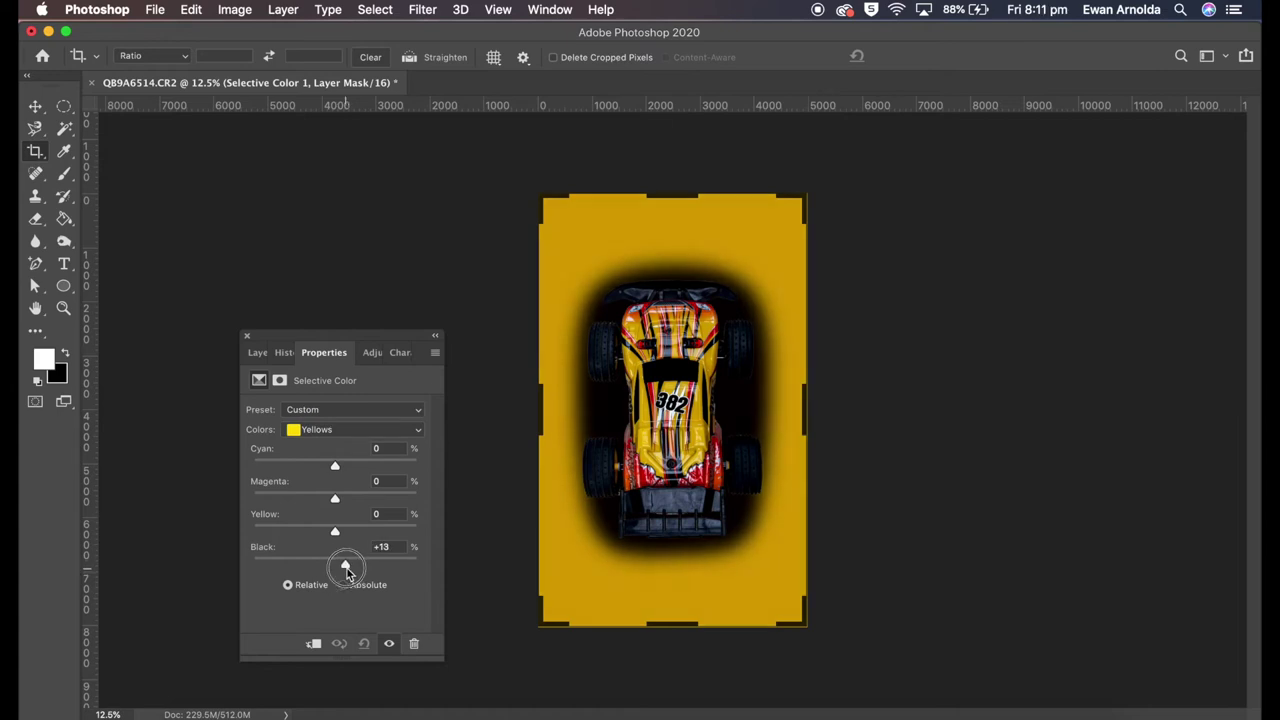
# Reselect the Ellipse 1 shadow layer and start transforming it, dismissing the smart filter warning
pyautogui.click(257, 352)
pyautogui.scroll(-5, 337, 557)
pyautogui.click(337, 521)
pyautogui.press('super+t')
pyautogui.click(768, 292)
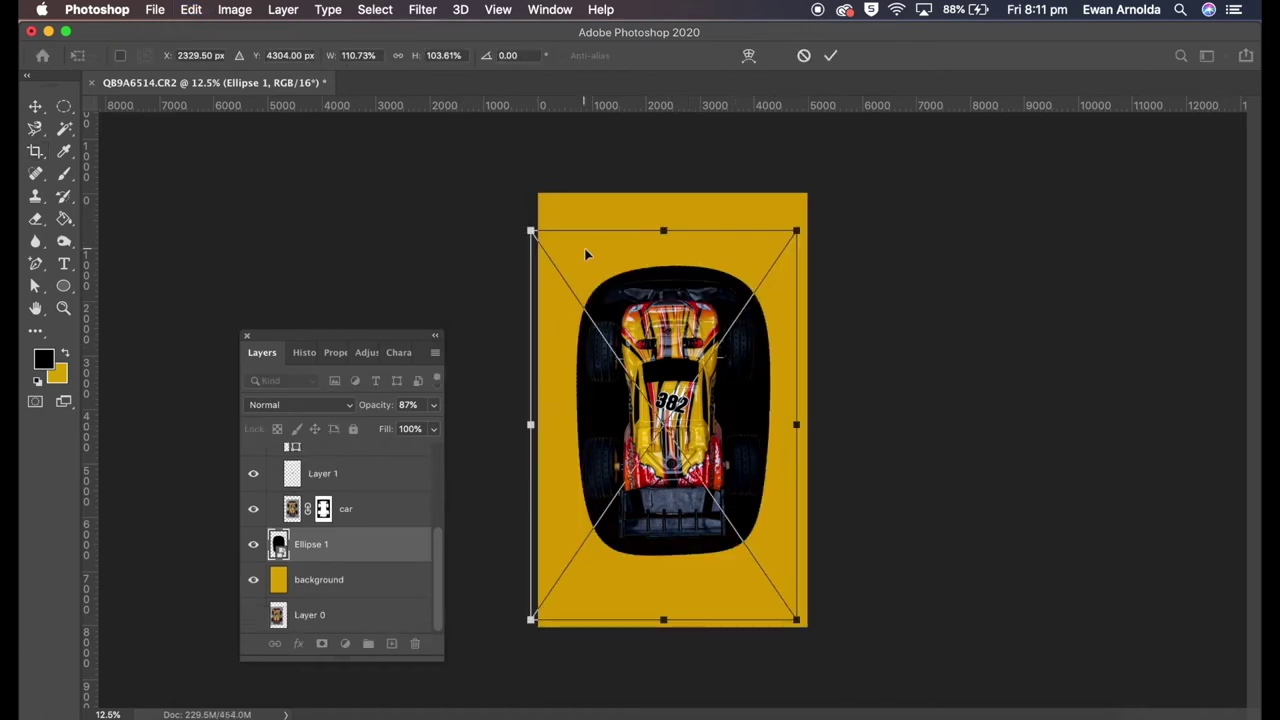
# Pull the shadow's top corners inward, then warp its sides in around the car
pyautogui.moveTo(531, 232); pyautogui.dragTo(537, 239)
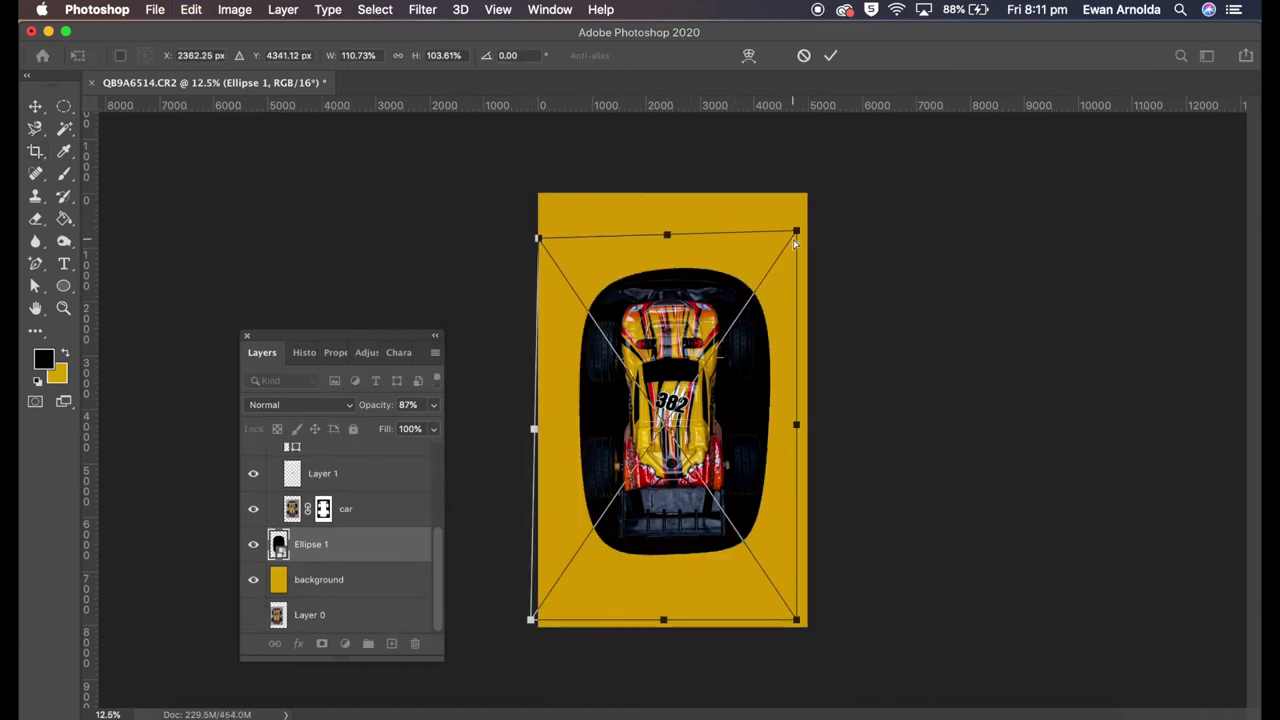
pyautogui.moveTo(796, 231); pyautogui.dragTo(790, 243)
pyautogui.click(191, 9)
pyautogui.click(432, 524)
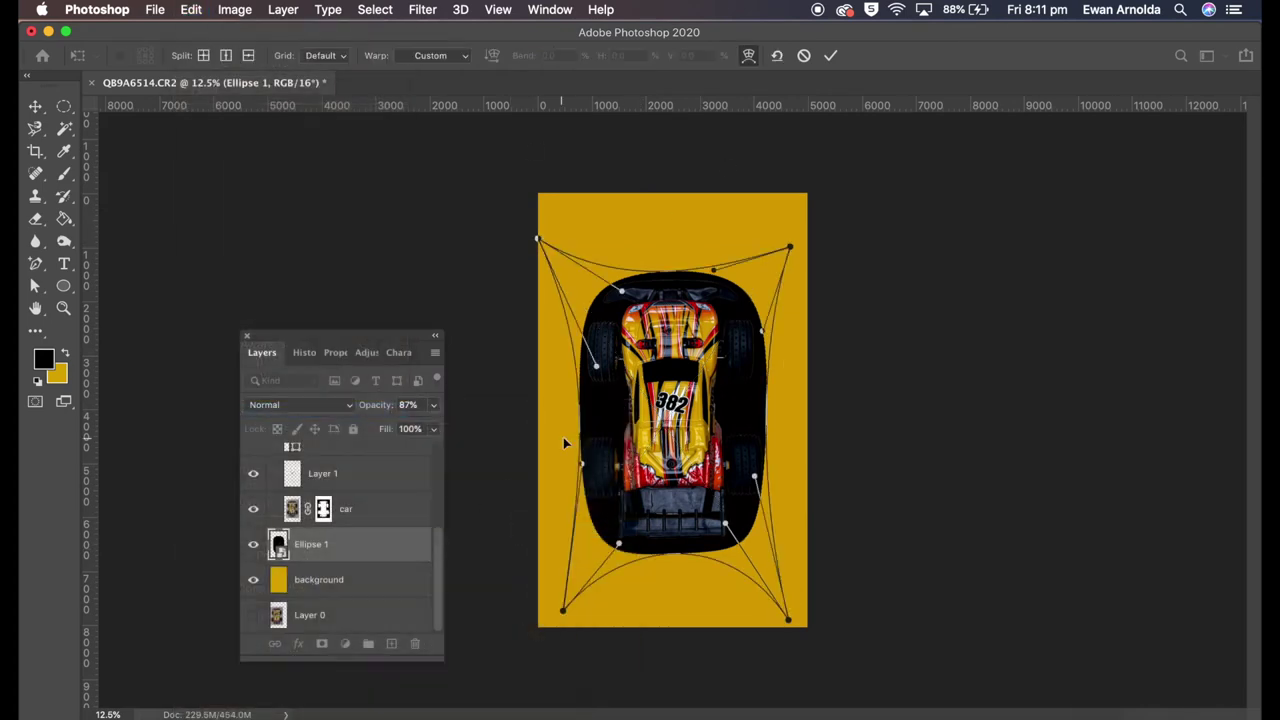
pyautogui.moveTo(585, 459); pyautogui.dragTo(593, 461)
pyautogui.moveTo(762, 331); pyautogui.dragTo(740, 325)
pyautogui.moveTo(754, 477); pyautogui.dragTo(738, 482)
# Raise the shadow's bottom curve, tuck its top around the nose, and commit the warp
pyautogui.moveTo(567, 611); pyautogui.dragTo(579, 624)
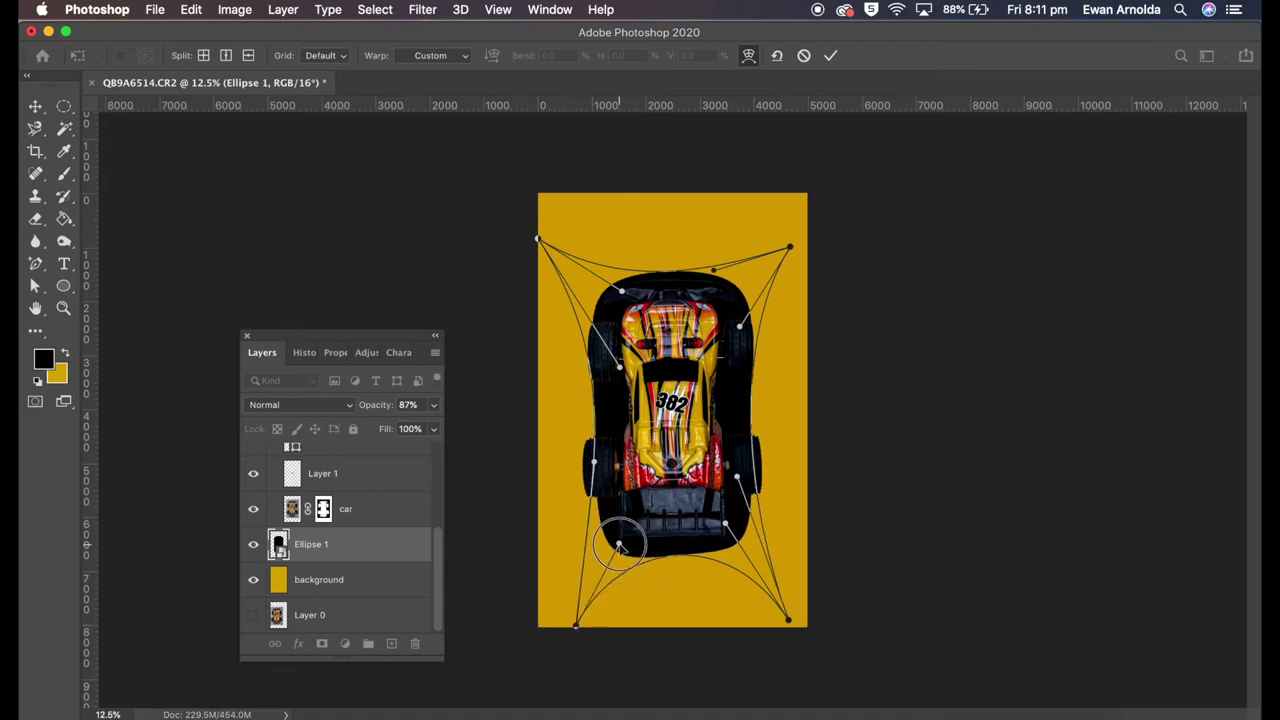
pyautogui.moveTo(618, 545); pyautogui.dragTo(625, 515)
pyautogui.moveTo(726, 524); pyautogui.dragTo(720, 510)
pyautogui.moveTo(712, 270); pyautogui.dragTo(708, 284)
pyautogui.moveTo(622, 290); pyautogui.dragTo(638, 297)
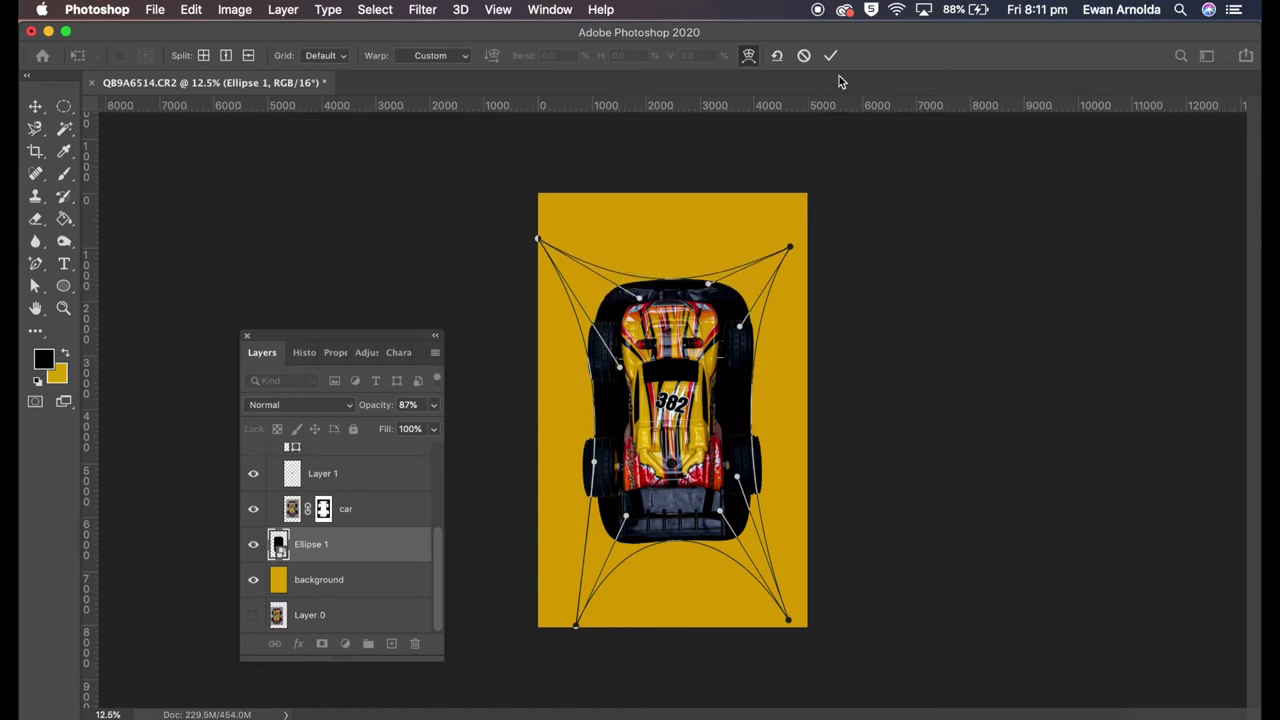
pyautogui.press('c')
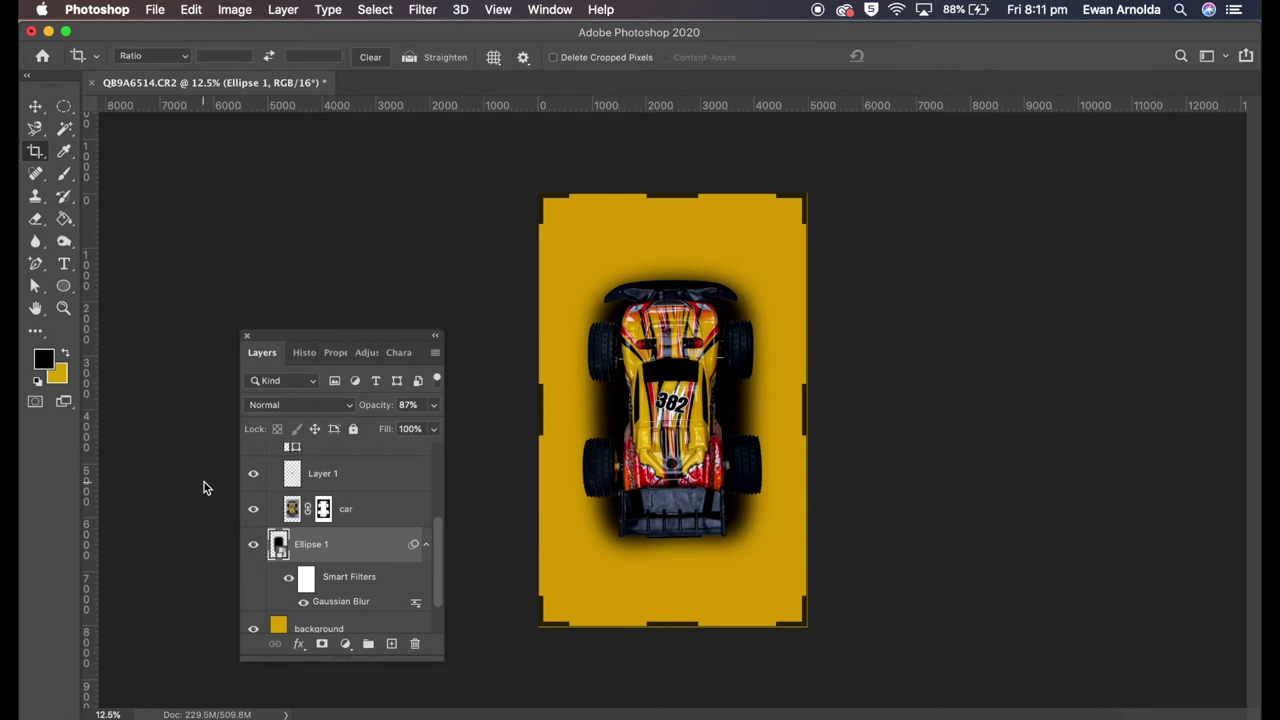
pyautogui.press('i')
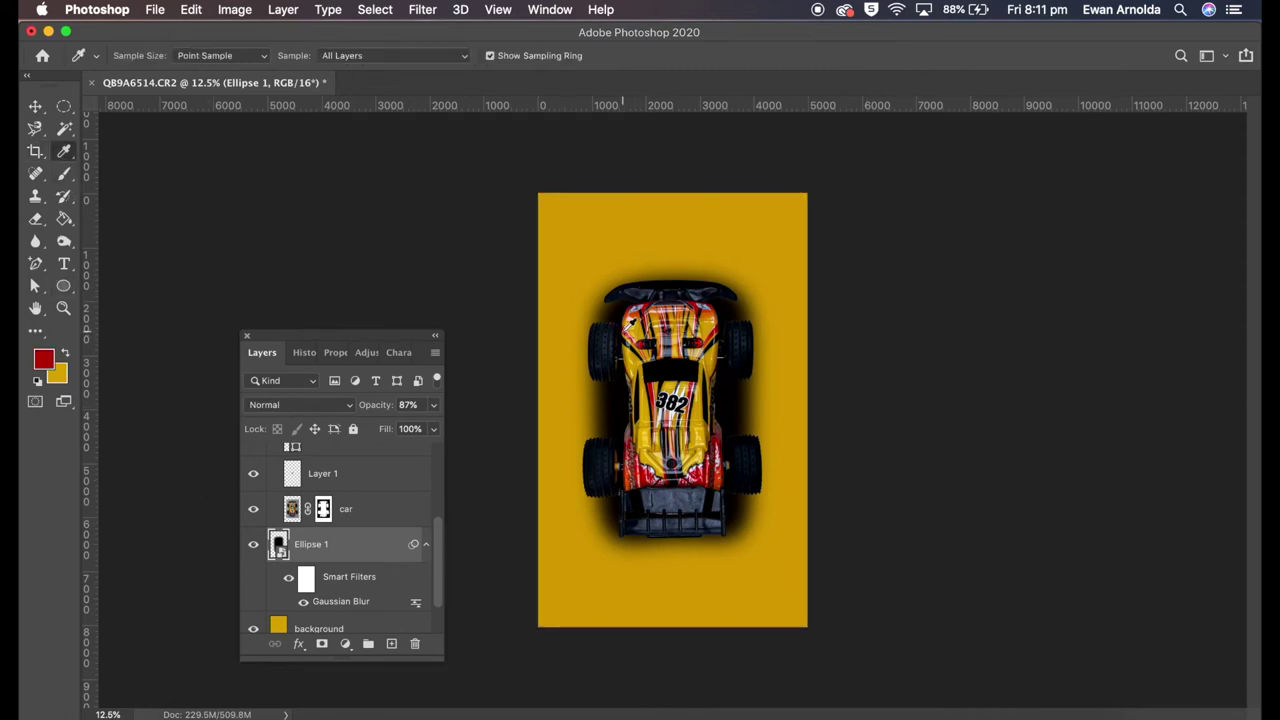
# Draw a tall red rectangle just left of the centre
pyautogui.click(63, 286)
pyautogui.rightClick(63, 286)
pyautogui.click(130, 280)
pyautogui.moveTo(587, 201); pyautogui.dragTo(667, 672)
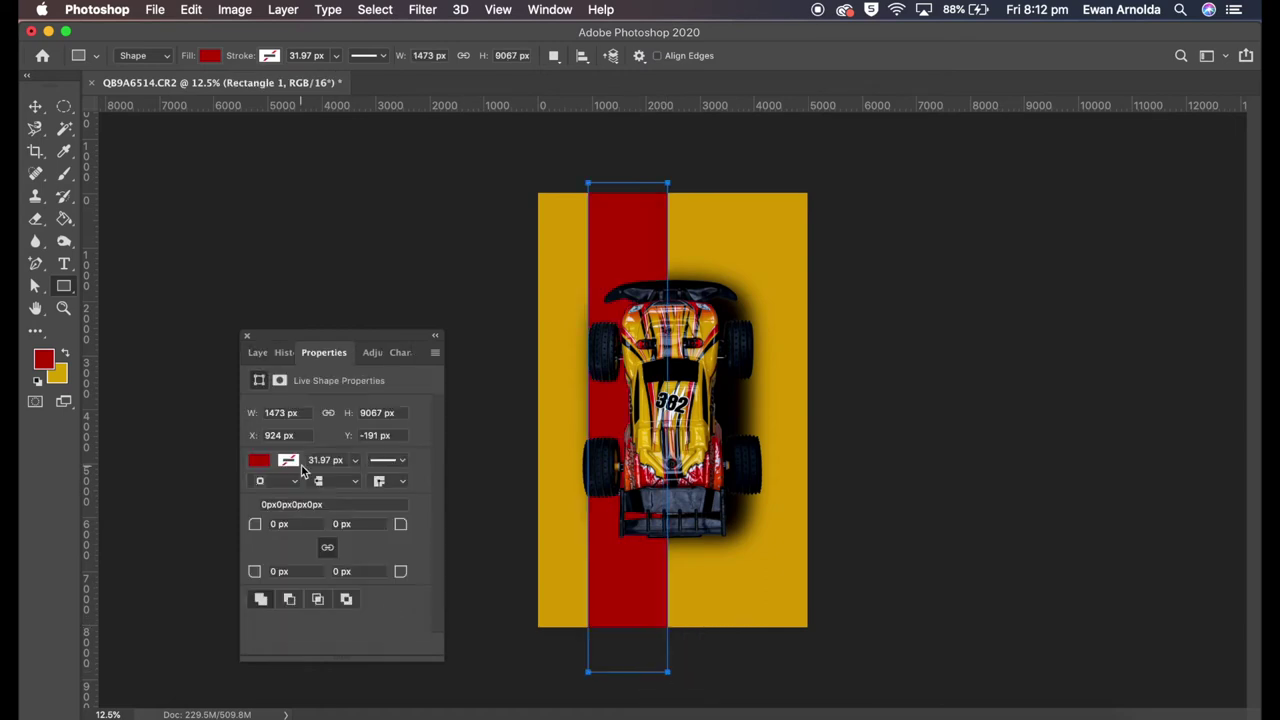
# Duplicate the red rectangle and slide the copy to the right of centre
pyautogui.click(35, 106)
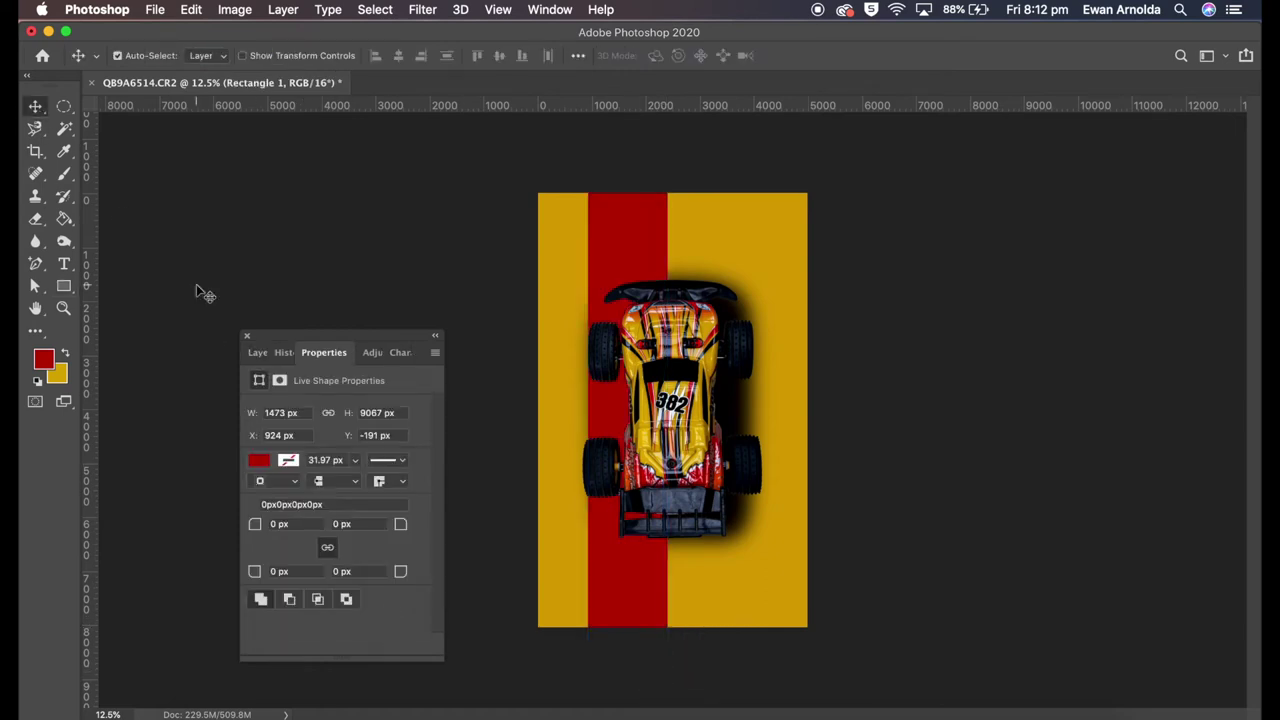
pyautogui.click(262, 352)
pyautogui.rightClick(370, 537)
pyautogui.click(420, 614)
pyautogui.click(890, 347)
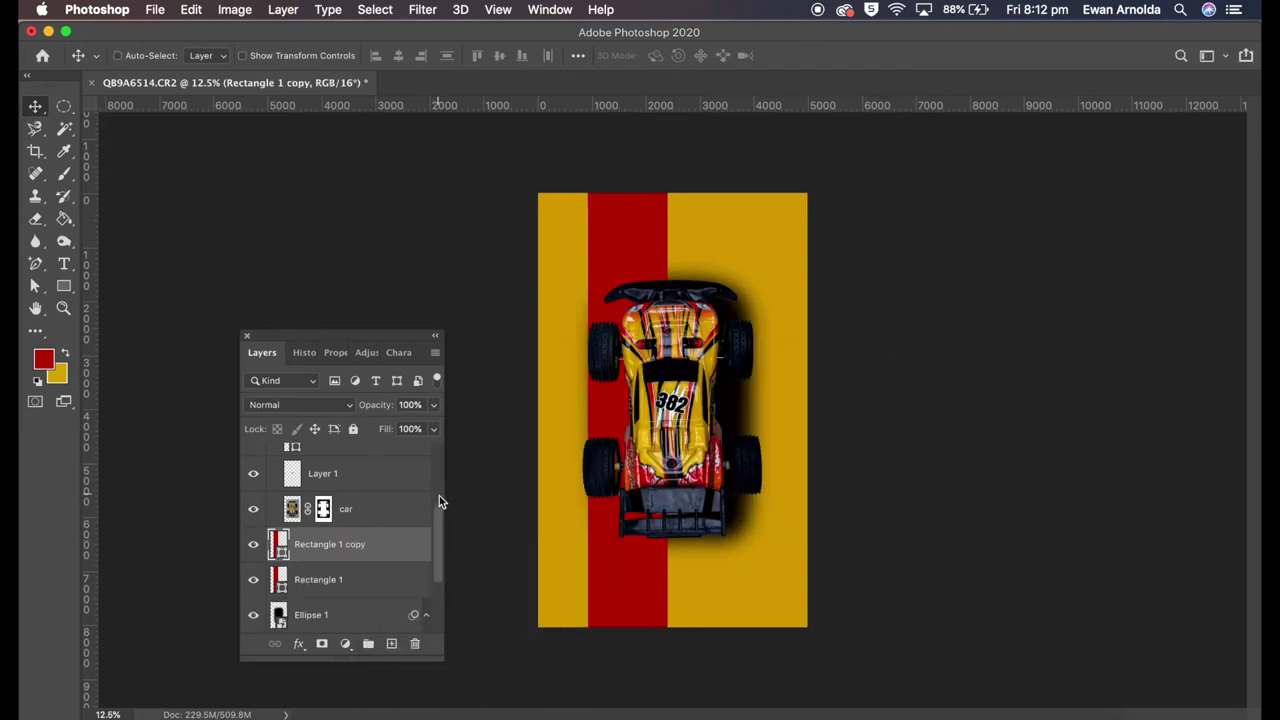
pyautogui.hotkey('ctrl', 't')
pyautogui.moveTo(622, 272); pyautogui.dragTo(716, 272)
pyautogui.press('Return')
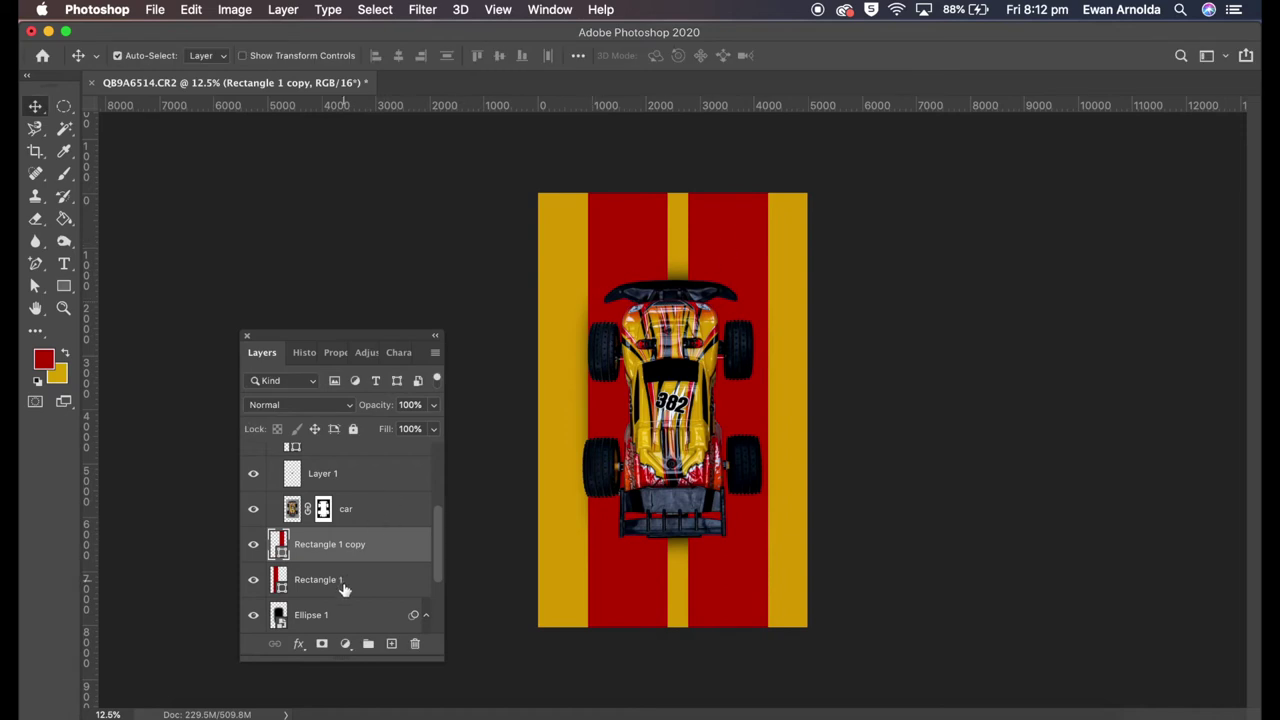
# Nudge the original red band left and move Ellipse 1 above the red bands
pyautogui.click(345, 580)
pyautogui.hotkey('shift', 'Left')
pyautogui.hotkey('shift', 'Left')
pyautogui.hotkey('shift', 'Left')
pyautogui.hotkey('shift', 'Left')
pyautogui.hotkey('shift', 'Left')
pyautogui.hotkey('shift', 'Left')
pyautogui.hotkey('shift', 'Left')
pyautogui.hotkey('shift', 'Left')
pyautogui.hotkey('shift', 'Left')
pyautogui.hotkey('shift', 'Left')
pyautogui.press('super+minus')
pyautogui.moveTo(323, 613); pyautogui.dragTo(374, 530)
# Draw a thin rectangle strip down the centre stripe above the Rectangle 1 copy
pyautogui.scroll(2, 391, 569)
pyautogui.scroll(-2, 351, 546)
pyautogui.scroll(1, 351, 545)
pyautogui.scroll(1, 345, 574)
pyautogui.scroll(-2, 345, 574)
pyautogui.scroll(-2, 346, 570)
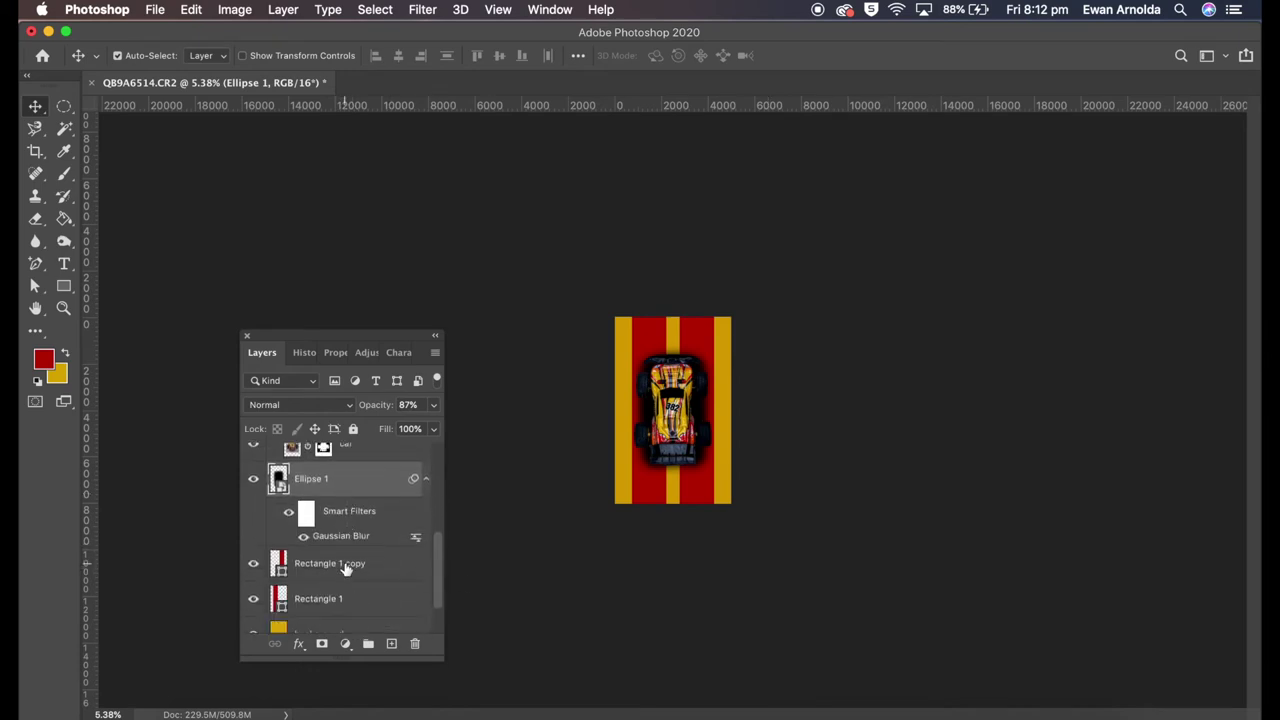
pyautogui.click(346, 566)
pyautogui.click(62, 288)
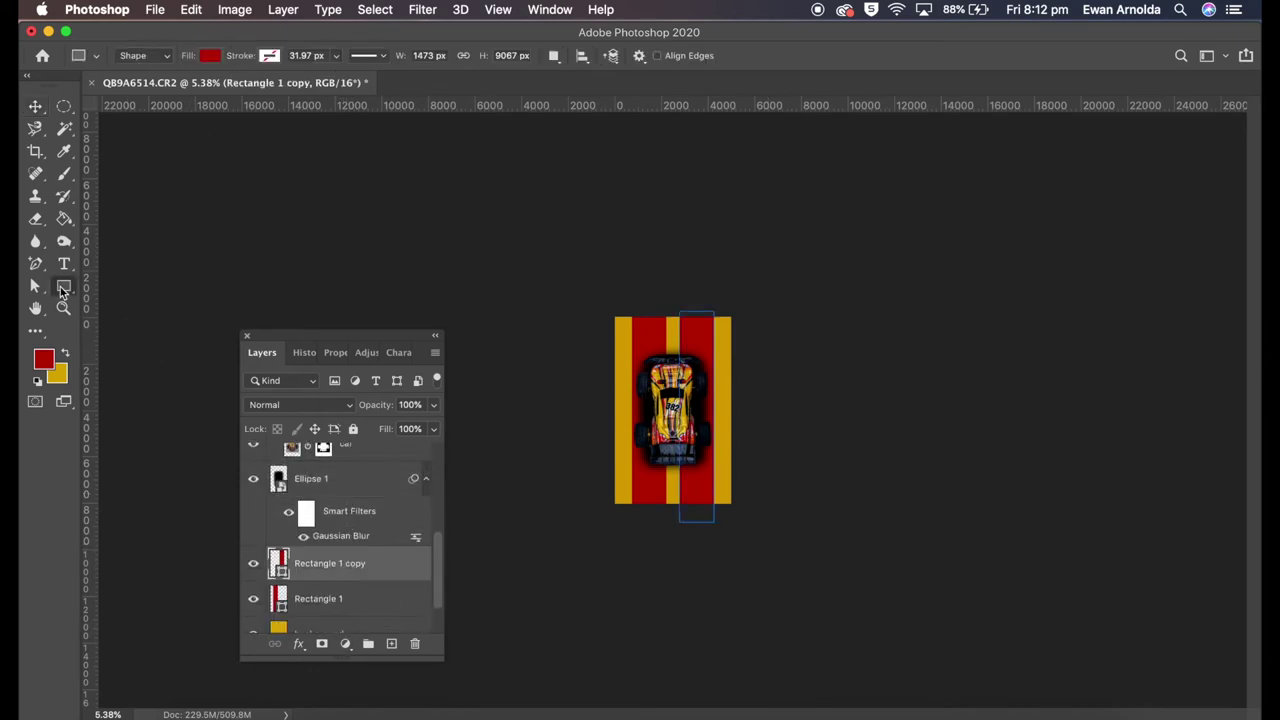
pyautogui.moveTo(676, 314); pyautogui.dragTo(674, 516)
# Warp Rectangle 1 so the left band's outer edge curves inward
pyautogui.press('v')
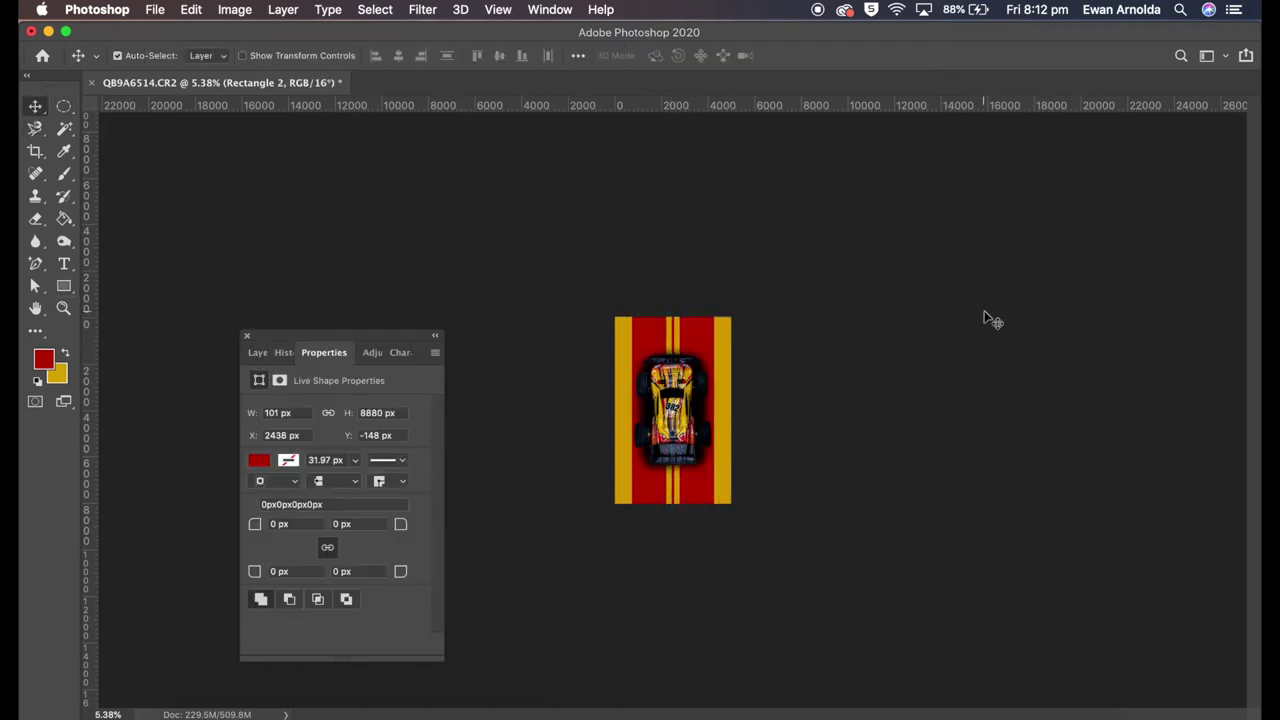
pyautogui.press('super+equal')
pyautogui.press('super+equal')
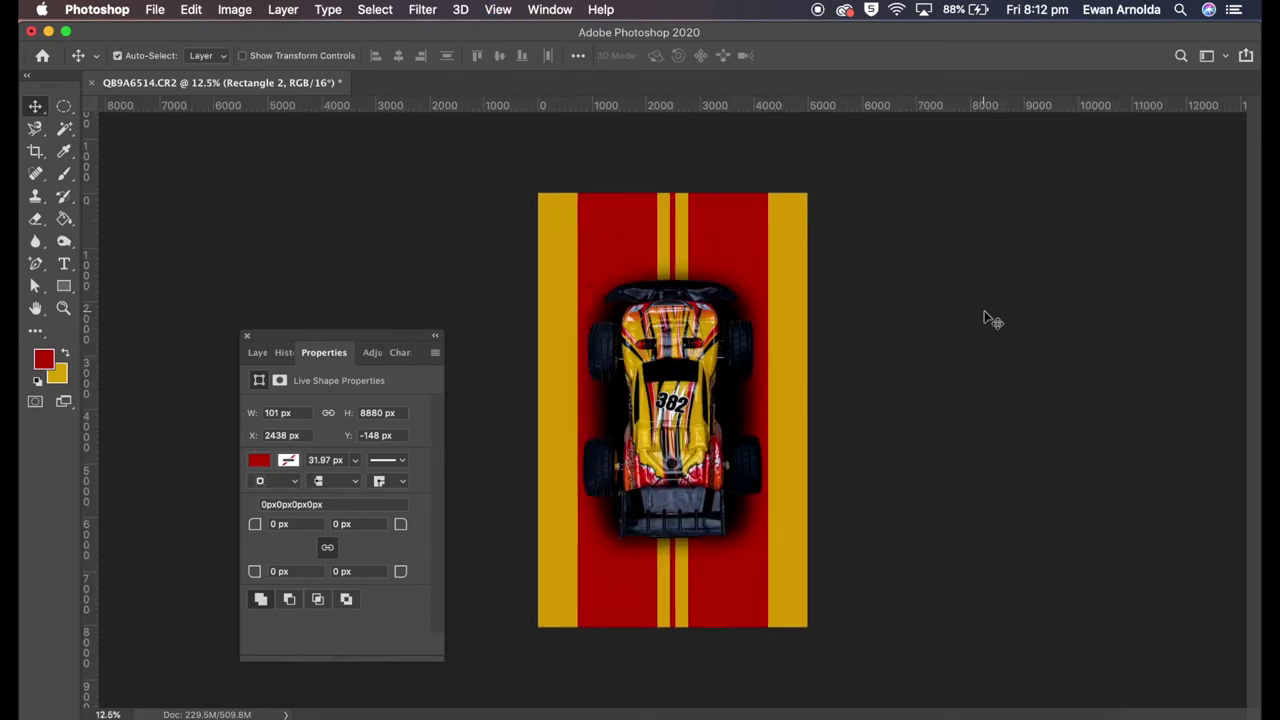
pyautogui.click(257, 352)
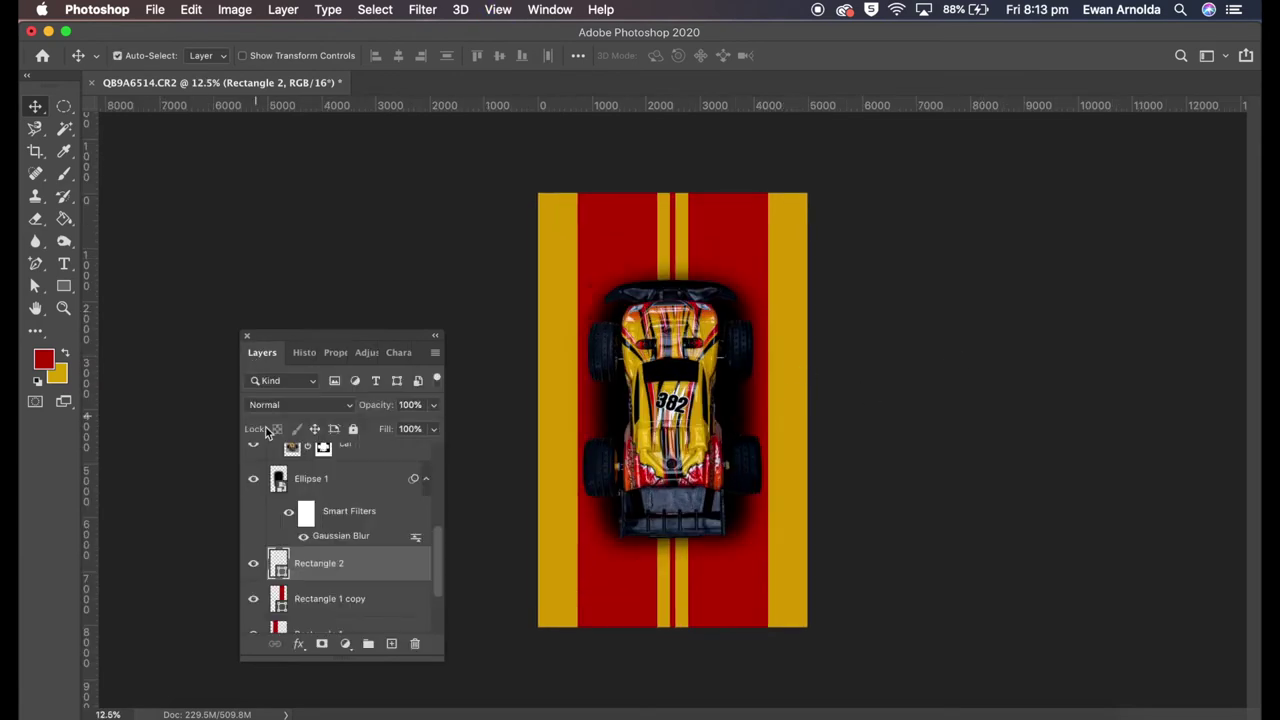
pyautogui.scroll(-2, 340, 570)
pyautogui.click(318, 612)
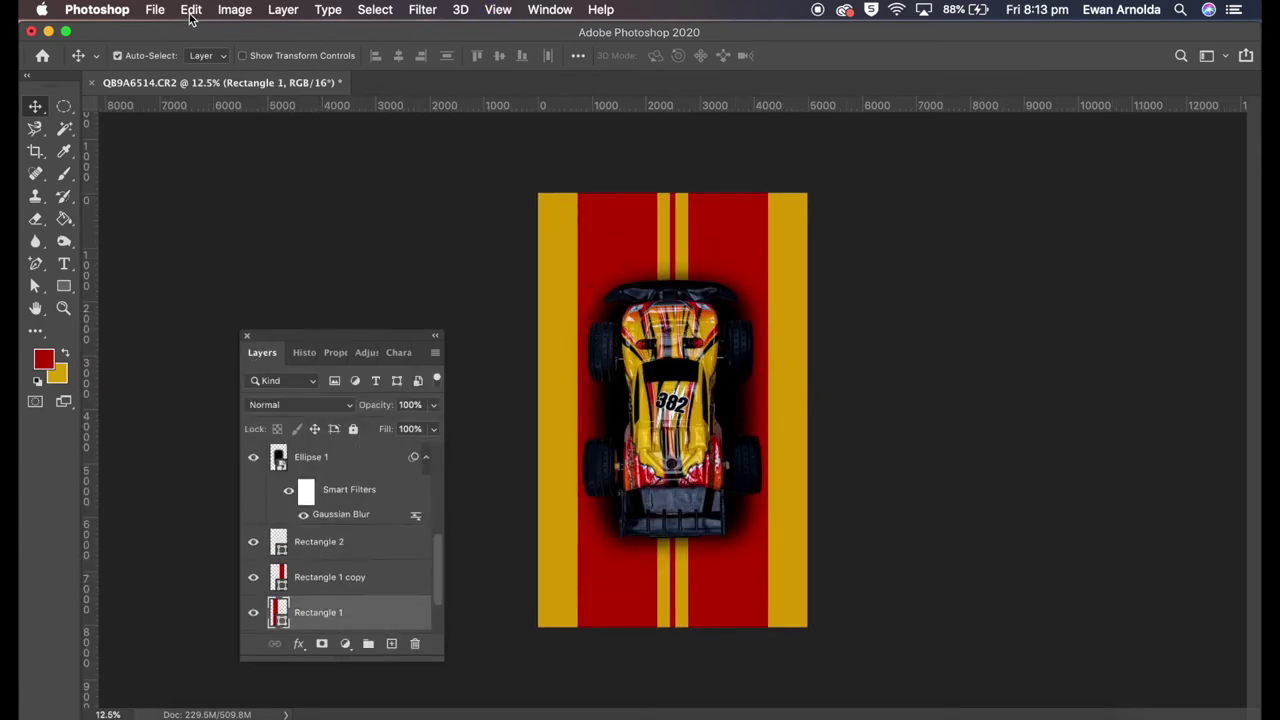
pyautogui.click(190, 9)
pyautogui.click(440, 528)
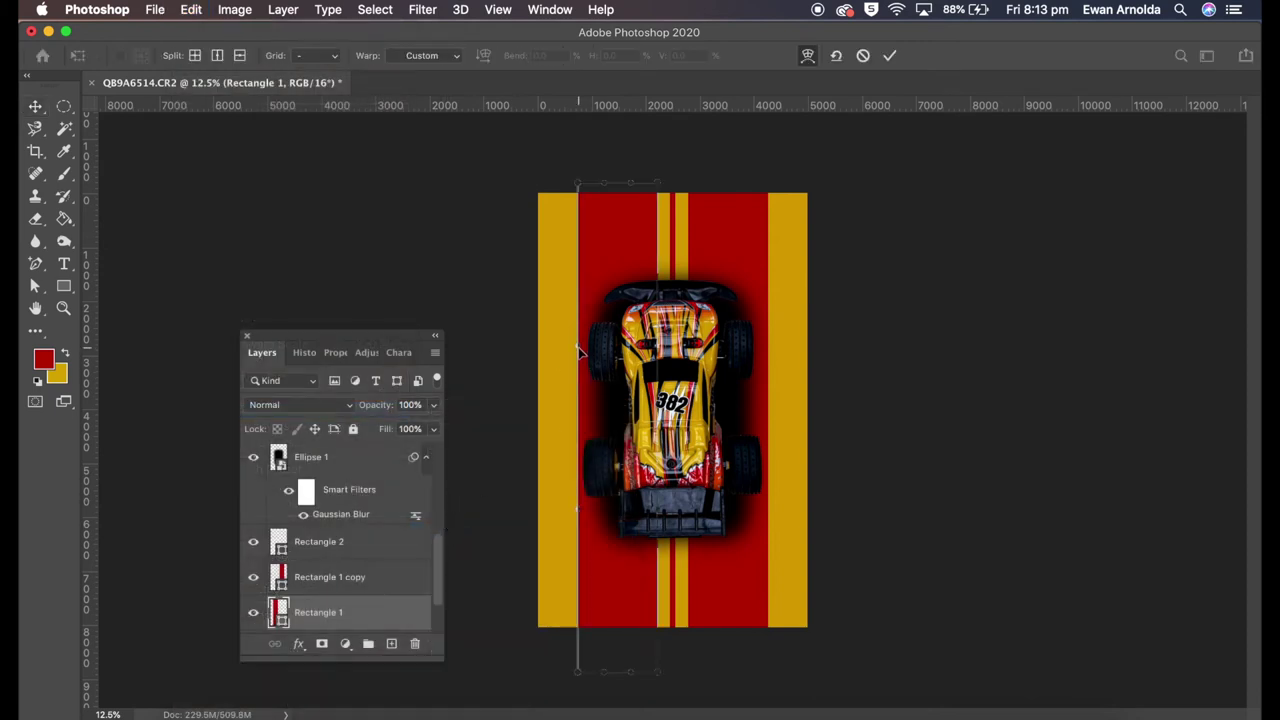
pyautogui.moveTo(578, 352); pyautogui.dragTo(618, 512)
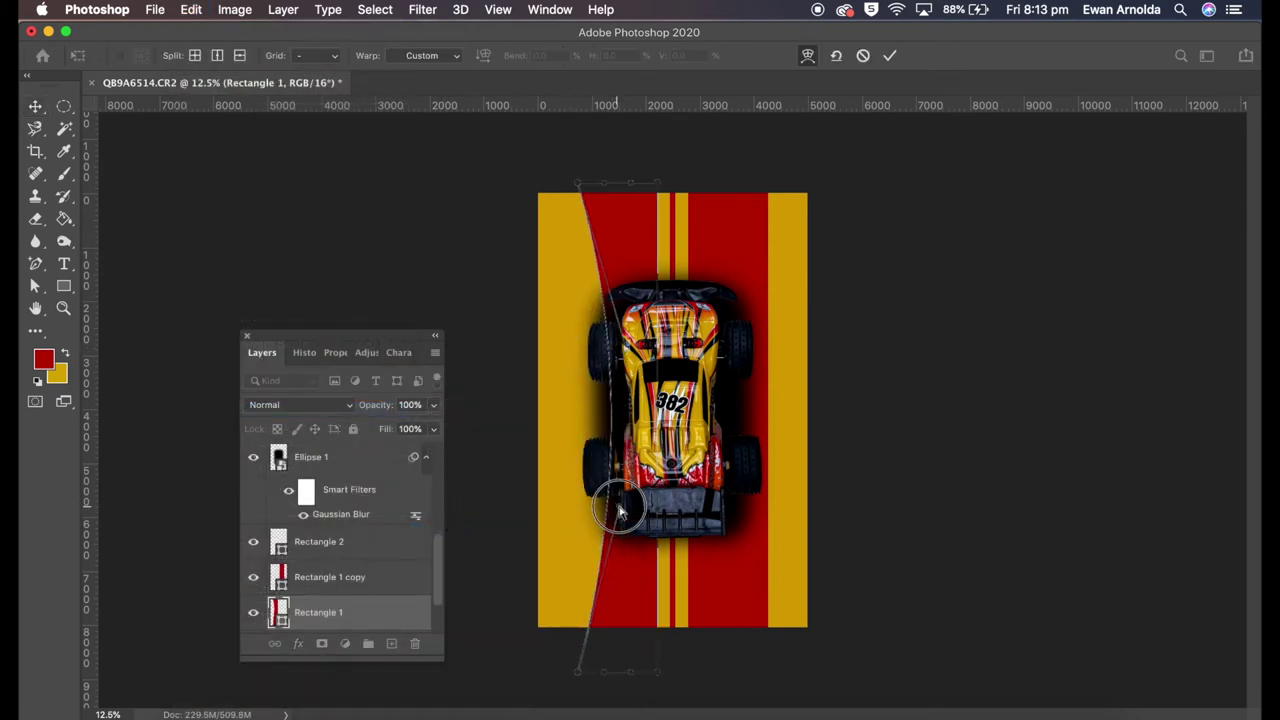
pyautogui.moveTo(618, 512); pyautogui.dragTo(628, 512)
pyautogui.click(889, 56)
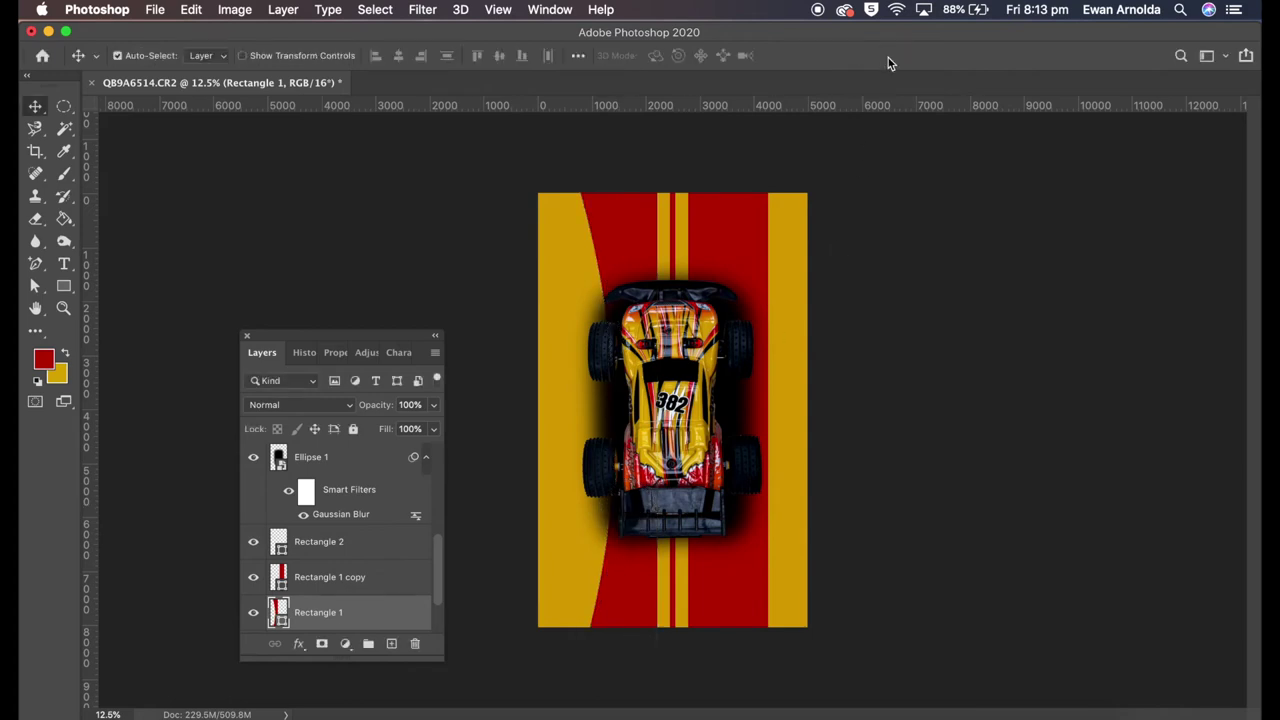
# Warp the Rectangle 1 copy so the right band's outer edge curves inward
pyautogui.click(311, 586)
pyautogui.press('super+t')
pyautogui.click(190, 9)
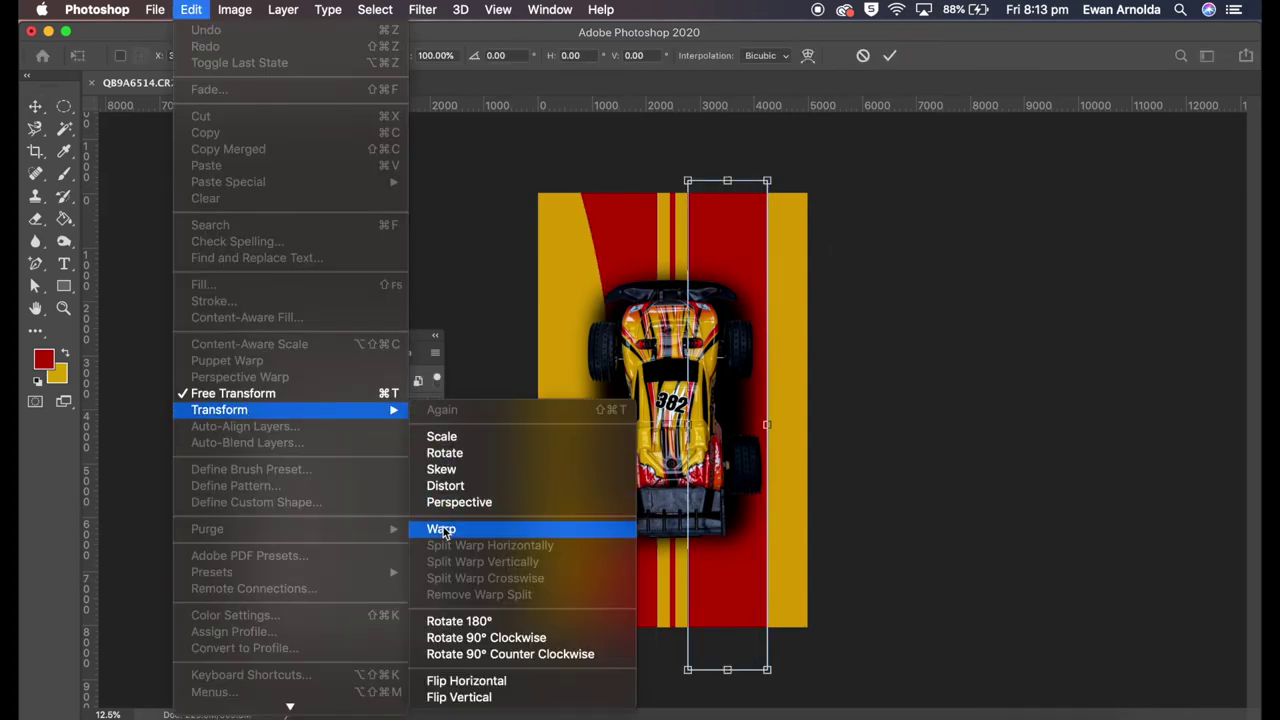
pyautogui.click(443, 530)
pyautogui.moveTo(768, 350)
pyautogui.mouseDown()
pyautogui.moveTo(731, 343)
pyautogui.moveTo(766, 506)
pyautogui.moveTo(745, 512)
pyautogui.mouseUp()
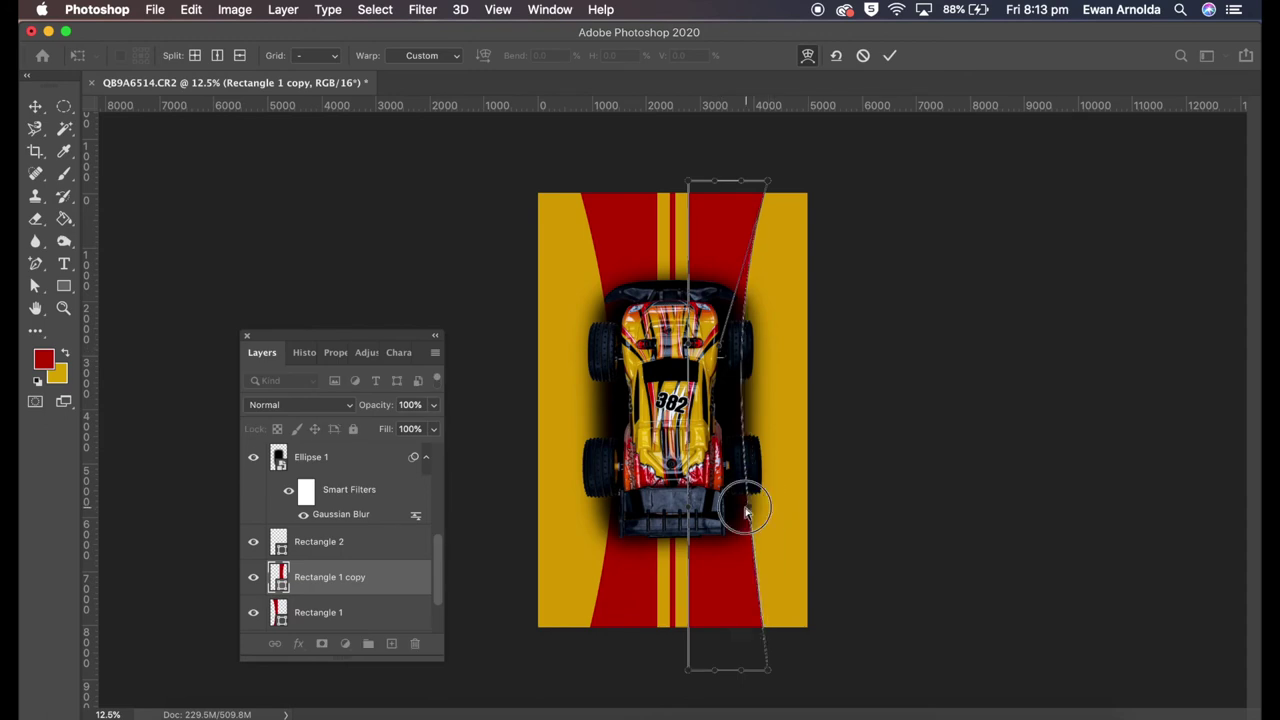
pyautogui.moveTo(768, 670); pyautogui.dragTo(786, 675)
pyautogui.moveTo(770, 185); pyautogui.dragTo(778, 181)
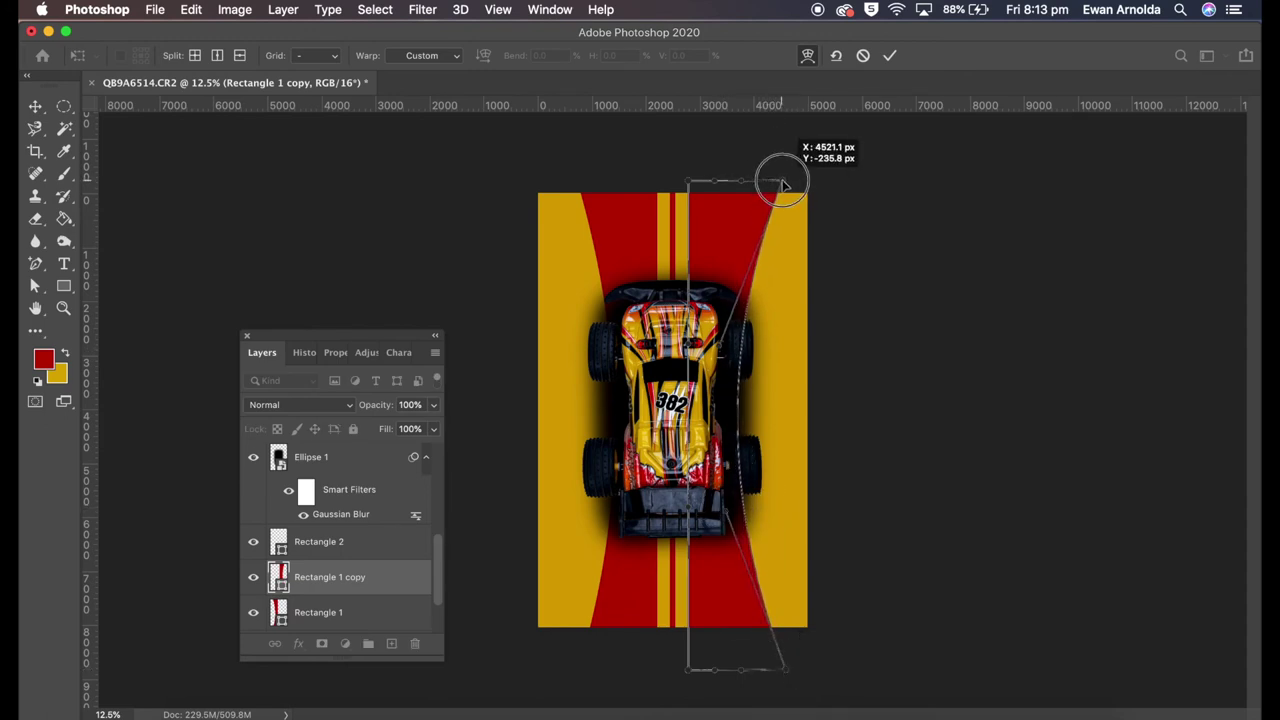
pyautogui.click(889, 55)
# Rewarp the left band, pulling its outer corners further out for a wider curve
pyautogui.click(330, 612)
pyautogui.click(190, 9)
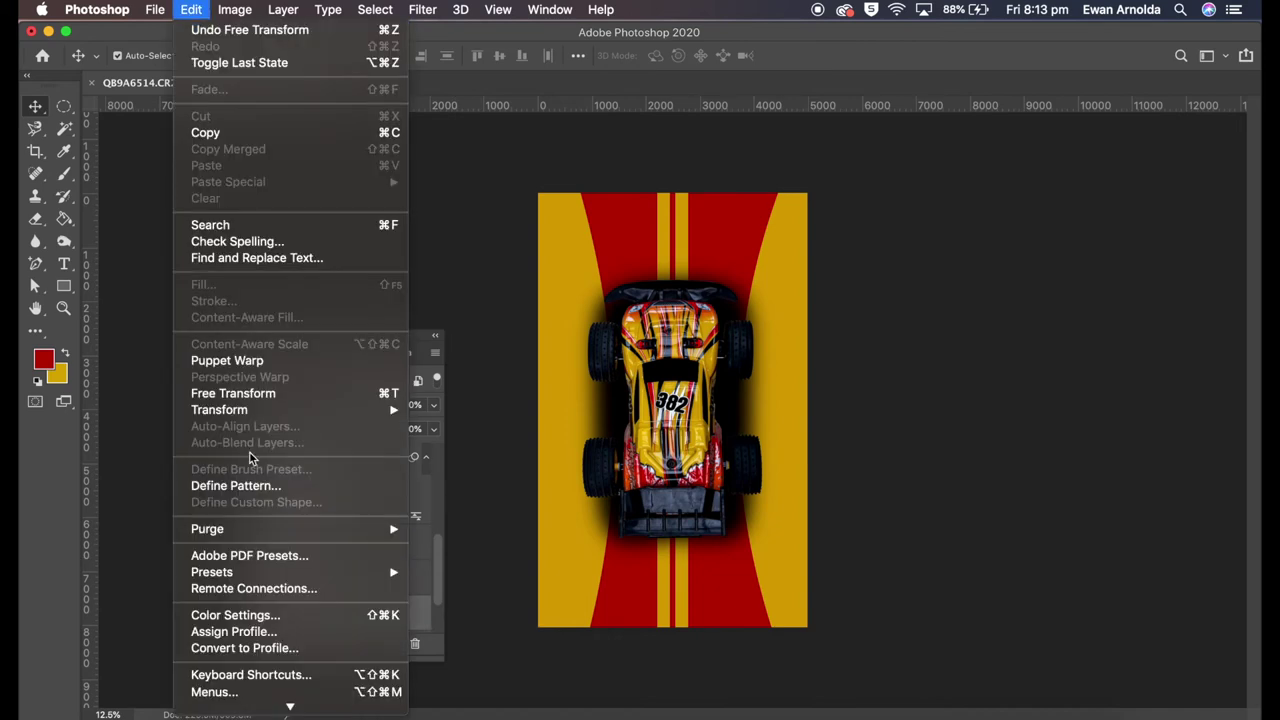
pyautogui.click(443, 526)
pyautogui.moveTo(578, 185); pyautogui.dragTo(560, 184)
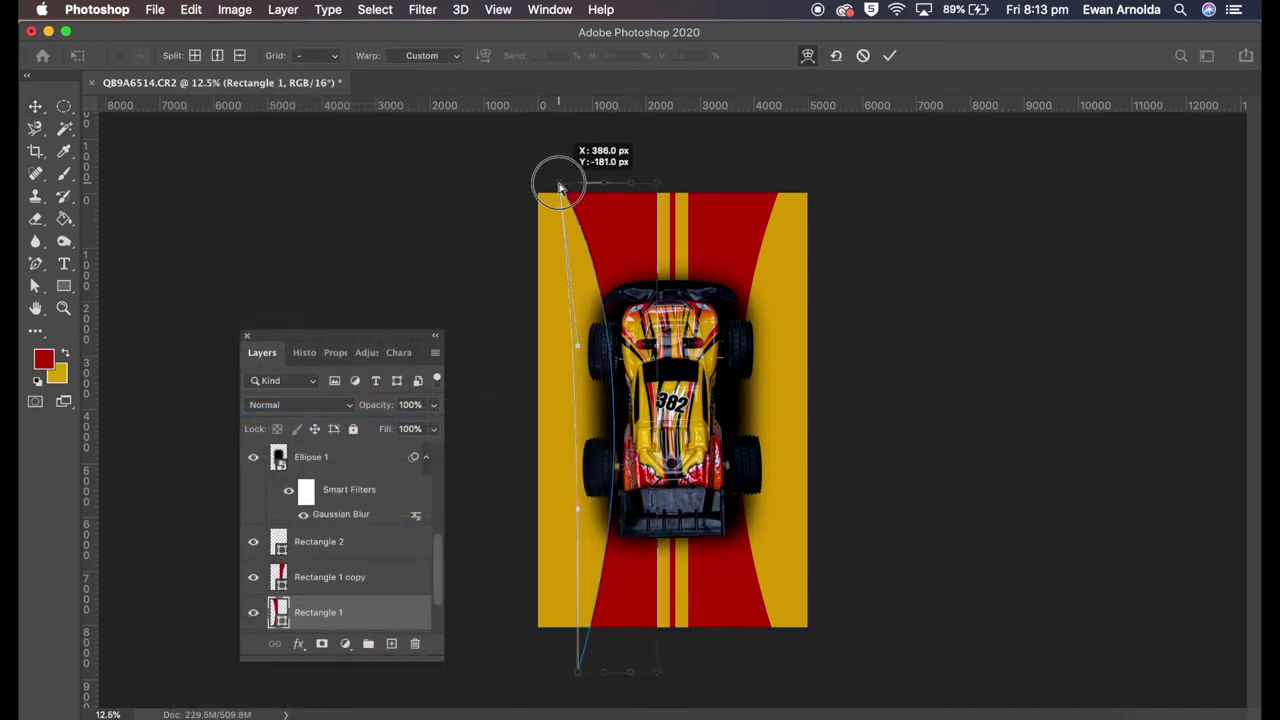
pyautogui.moveTo(578, 670); pyautogui.dragTo(557, 668)
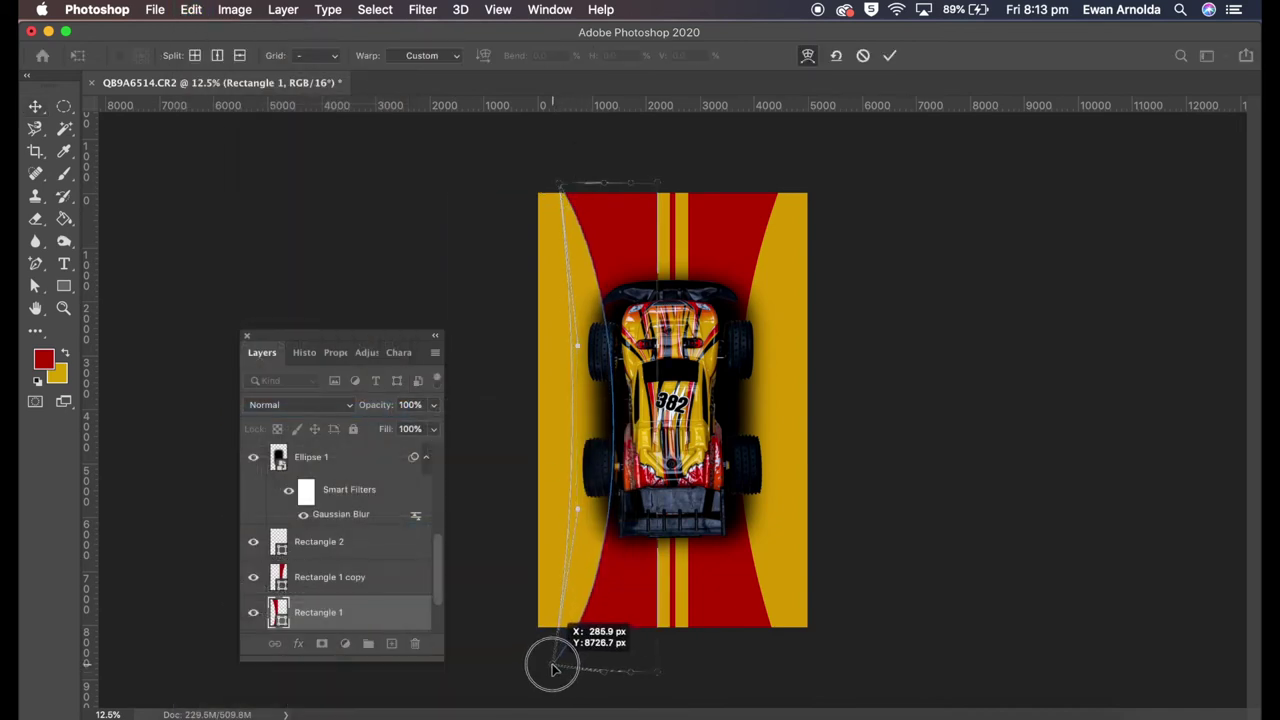
pyautogui.moveTo(559, 668); pyautogui.dragTo(488, 664)
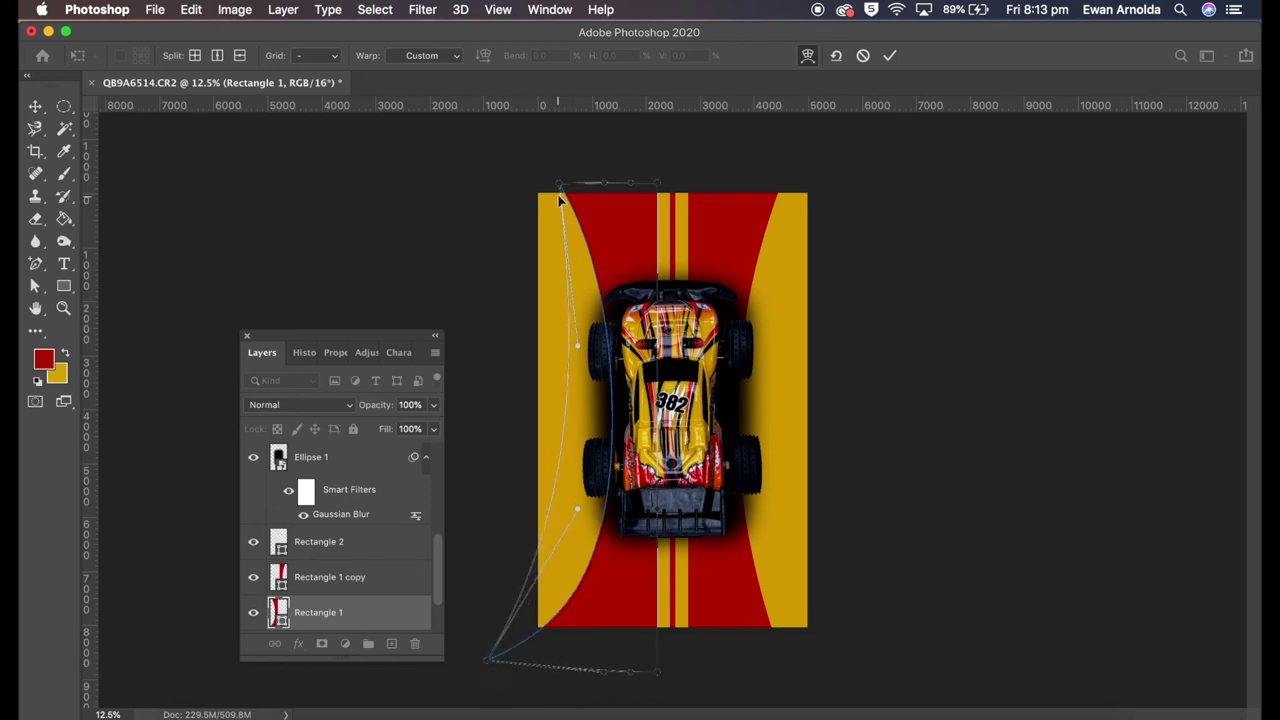
pyautogui.moveTo(559, 184); pyautogui.dragTo(516, 167)
pyautogui.moveTo(504, 666); pyautogui.dragTo(480, 651)
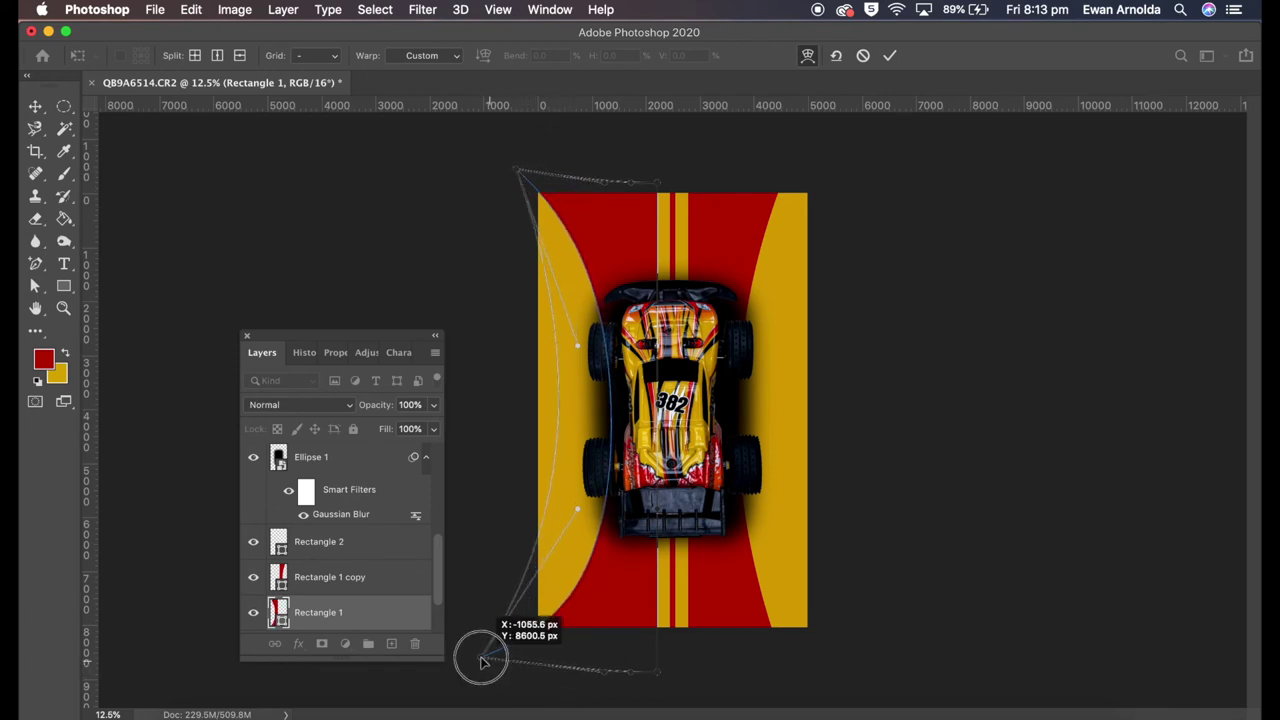
pyautogui.click(889, 55)
# Widen the right band's curve by pulling its outer corners out, then place grunge.jpg
pyautogui.click(329, 580)
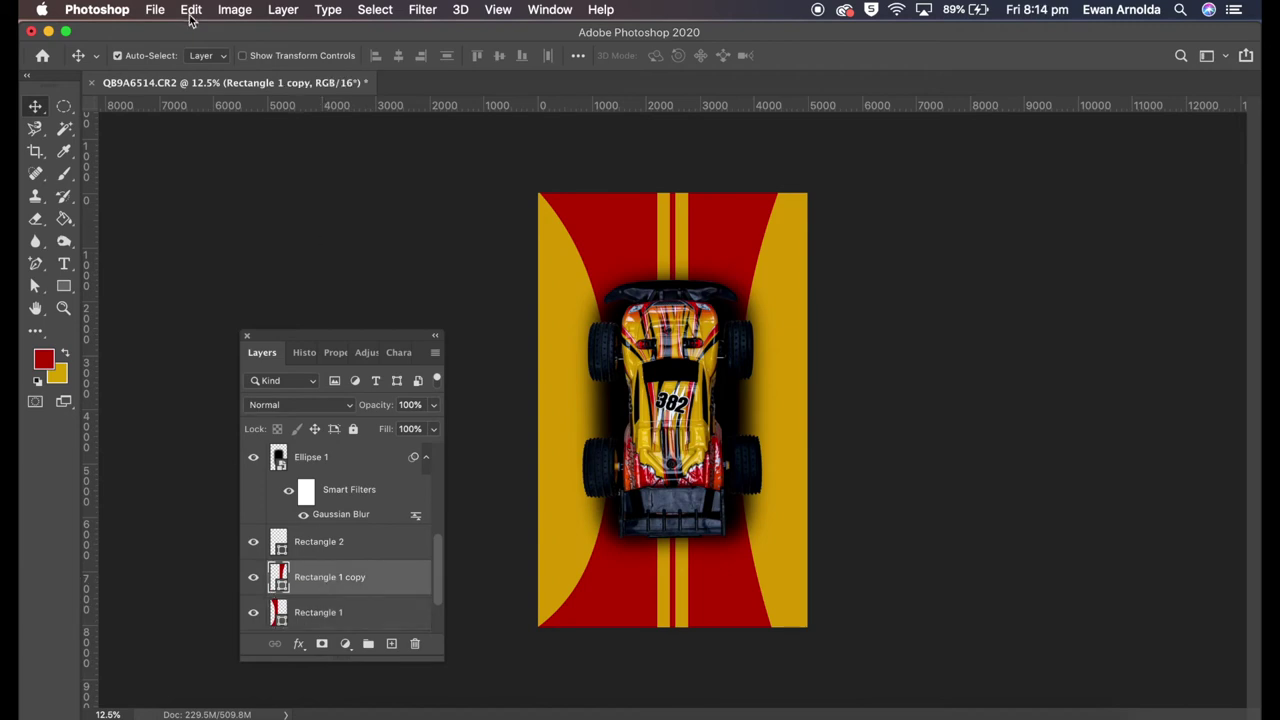
pyautogui.click(190, 9)
pyautogui.click(443, 526)
pyautogui.moveTo(795, 185); pyautogui.dragTo(829, 178)
pyautogui.moveTo(789, 670); pyautogui.dragTo(851, 657)
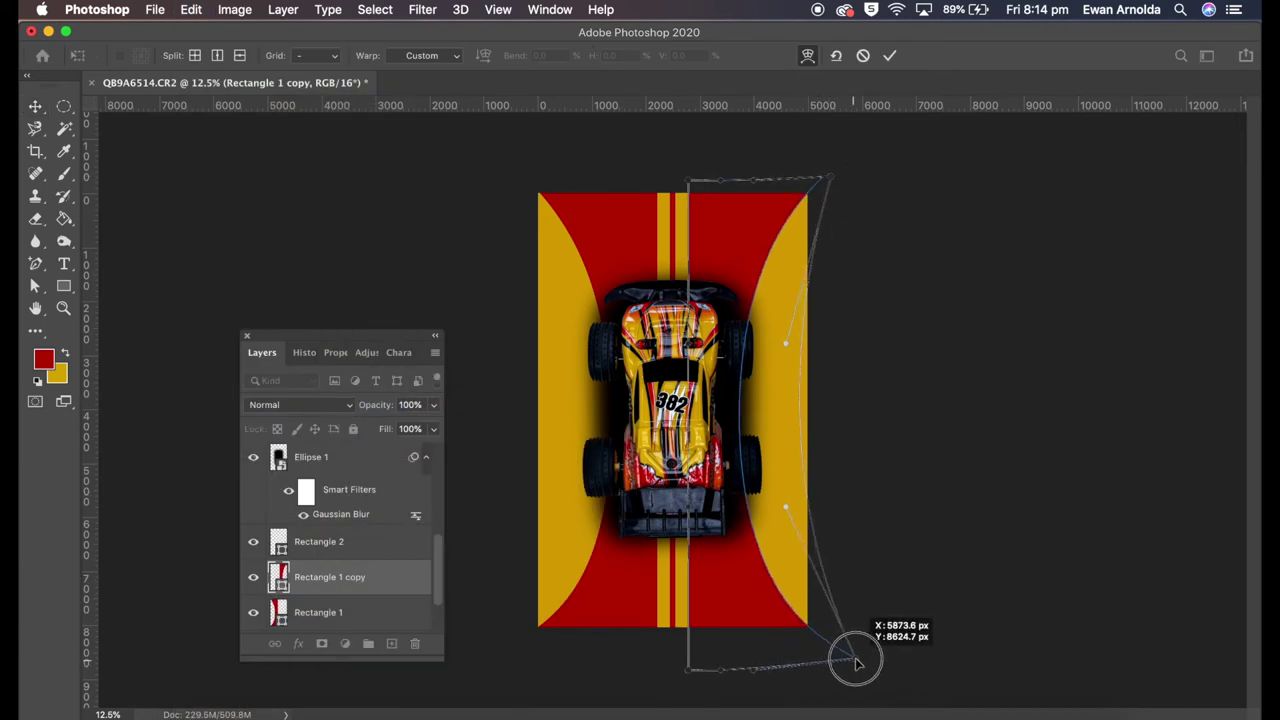
pyautogui.click(889, 55)
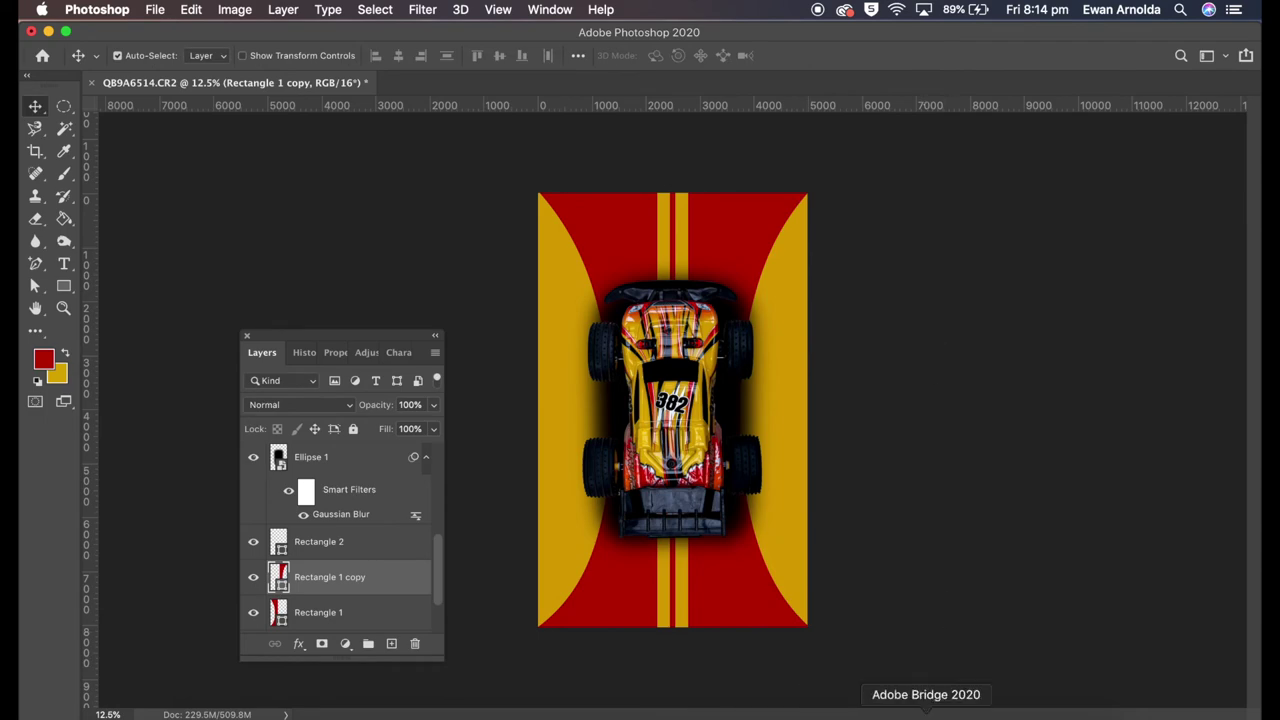
pyautogui.click(1039, 704)
pyautogui.moveTo(1036, 480); pyautogui.dragTo(680, 400)
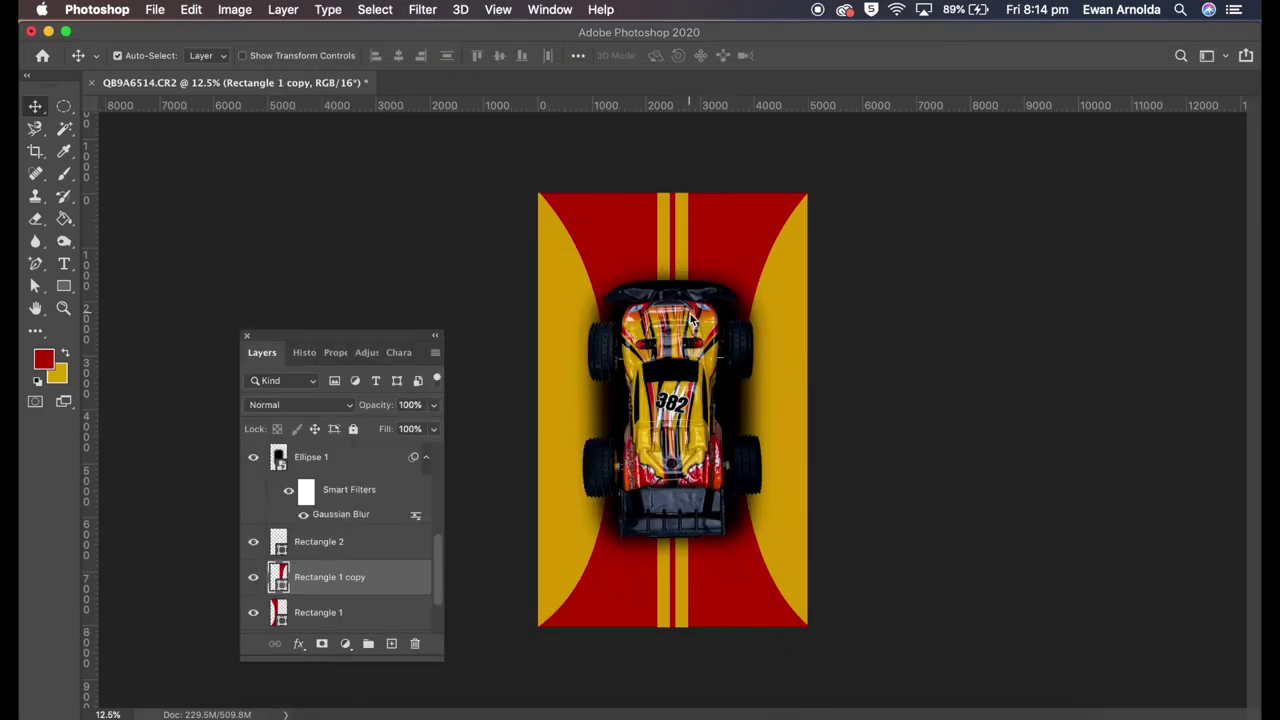
# Rotate the grunge image 90° and scale it to cover the whole poster
pyautogui.moveTo(740, 367); pyautogui.dragTo(749, 509)
pyautogui.moveTo(711, 352)
pyautogui.mouseDown()
pyautogui.moveTo(855, 145)
pyautogui.moveTo(771, 186)
pyautogui.mouseUp()
pyautogui.moveTo(760, 545)
pyautogui.mouseDown()
pyautogui.moveTo(831, 630)
pyautogui.moveTo(818, 630)
pyautogui.mouseUp()
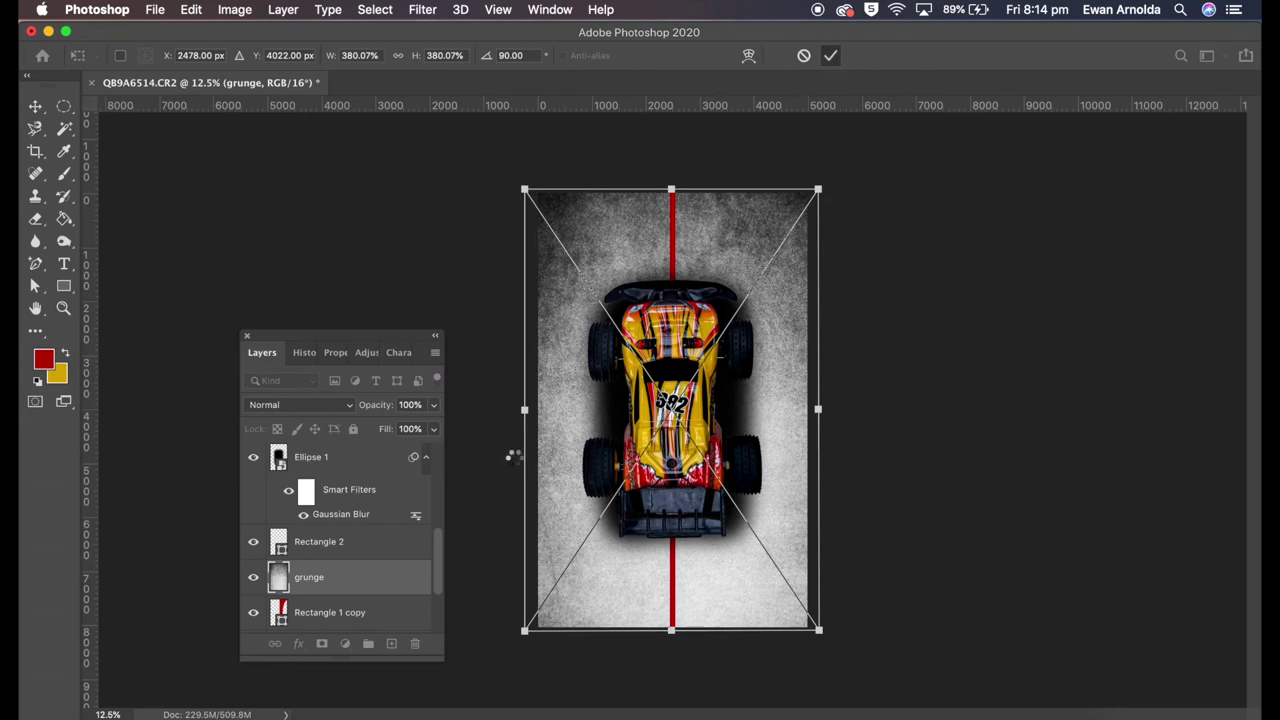
pyautogui.press('Return')
# Set the grunge layer's blend mode to Soft Light, then select the Ellipse 1 layer
pyautogui.scroll(-3, 344, 541)
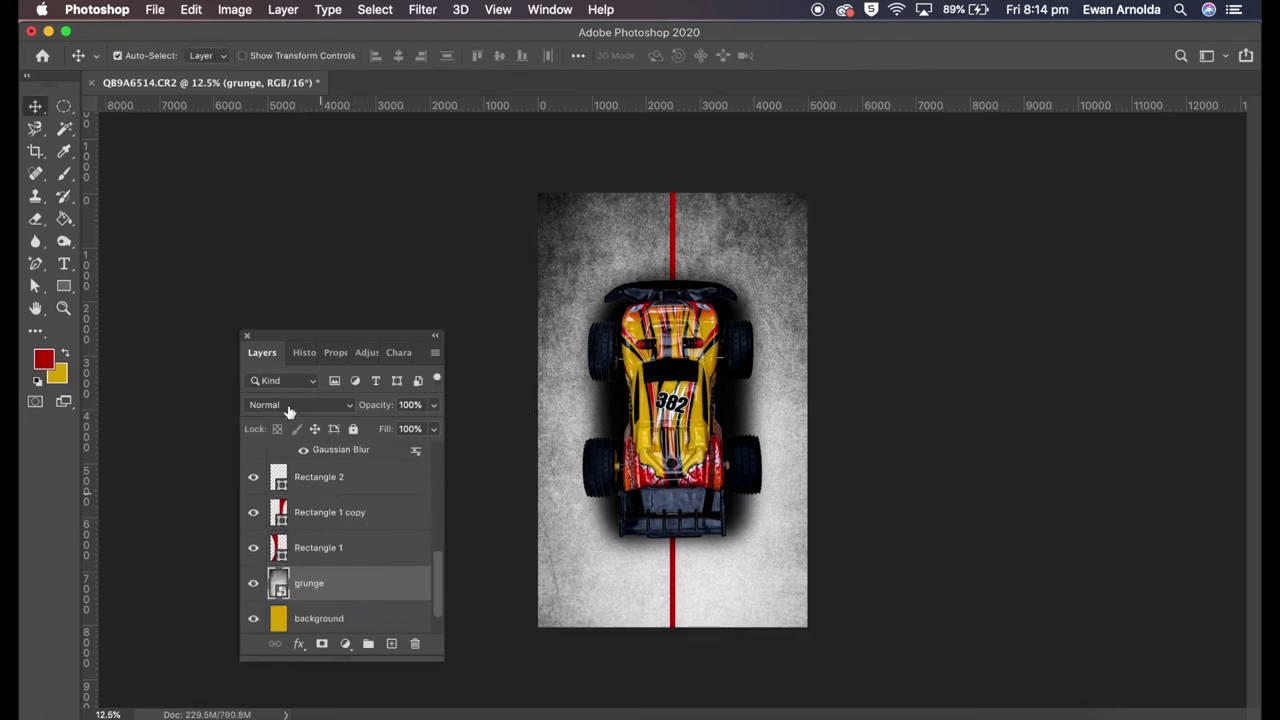
pyautogui.click(290, 405)
pyautogui.press('Escape')
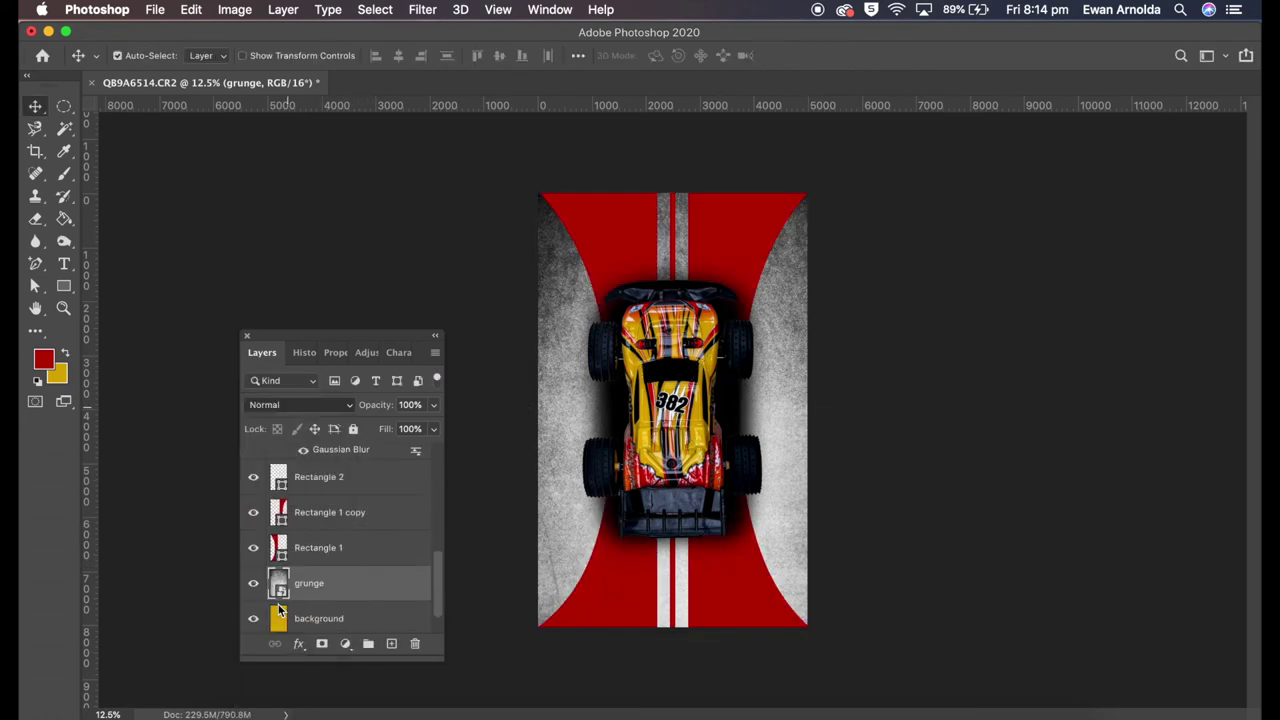
pyautogui.hotkey('shift', 'alt', 'f')
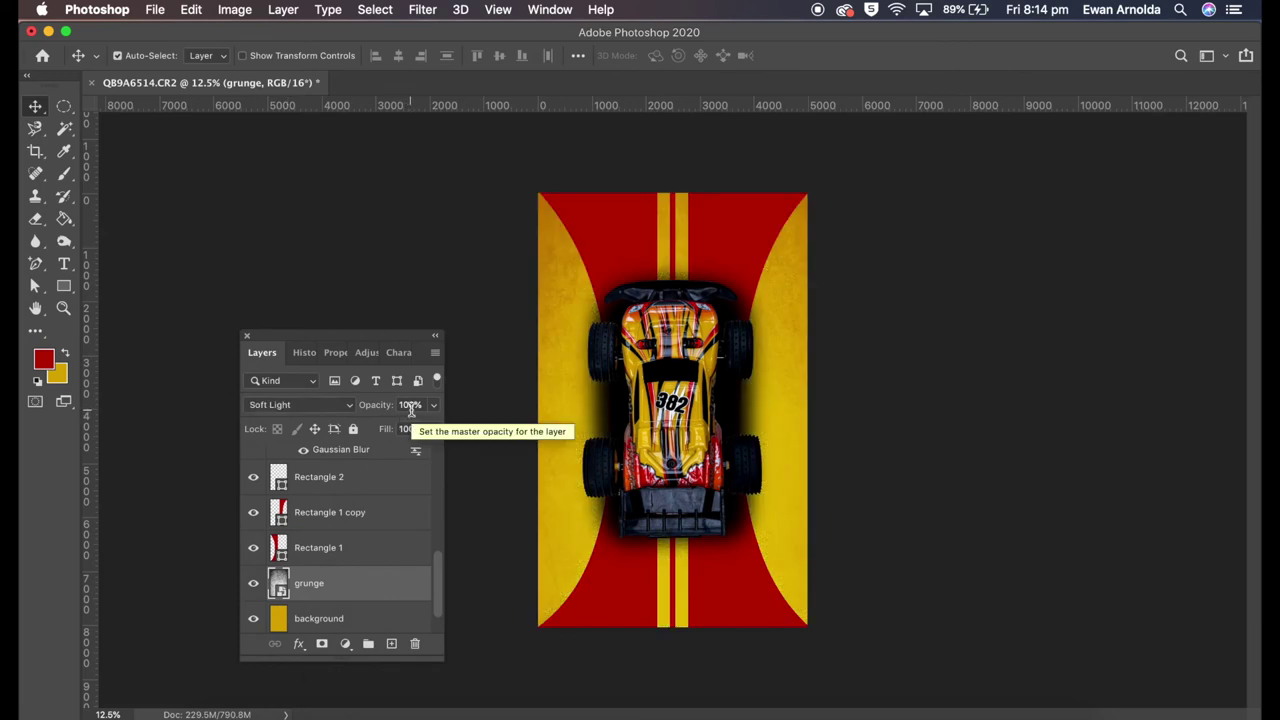
pyautogui.scroll(2, 343, 575)
pyautogui.click(343, 519)
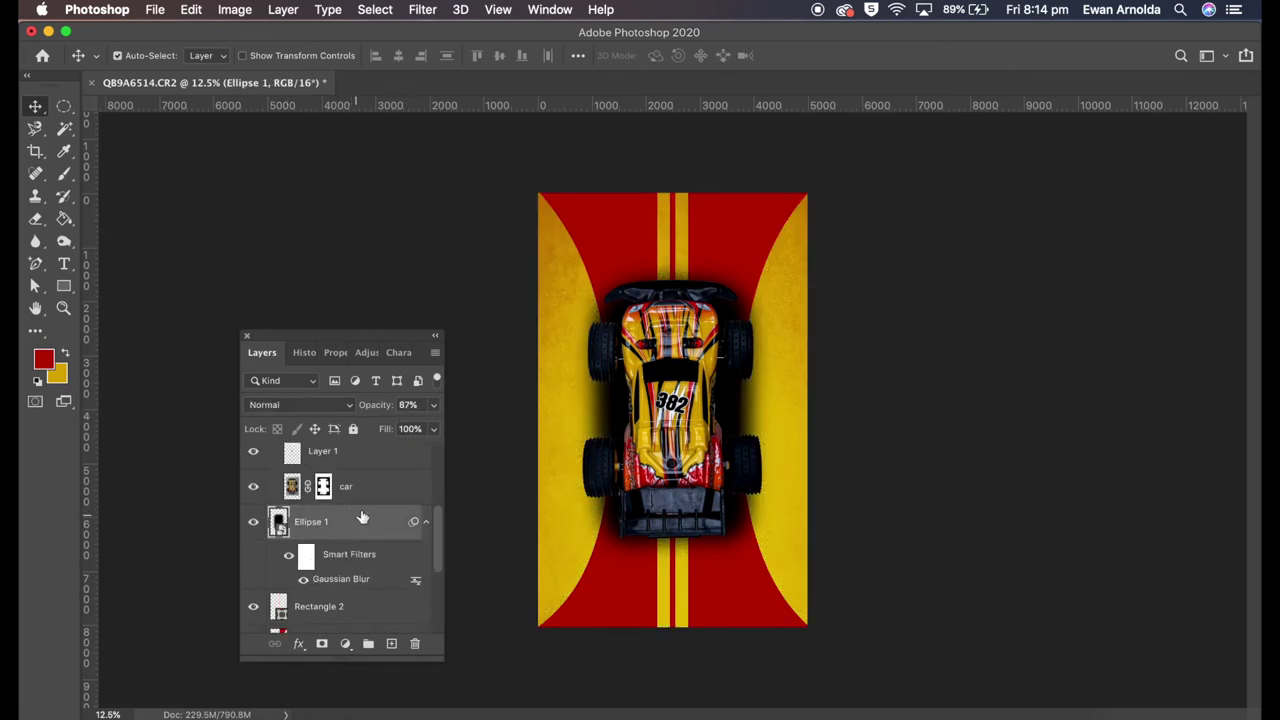
# Give the car layer a Drop Shadow with size 180 px and spread 27%
pyautogui.doubleClick(379, 487)
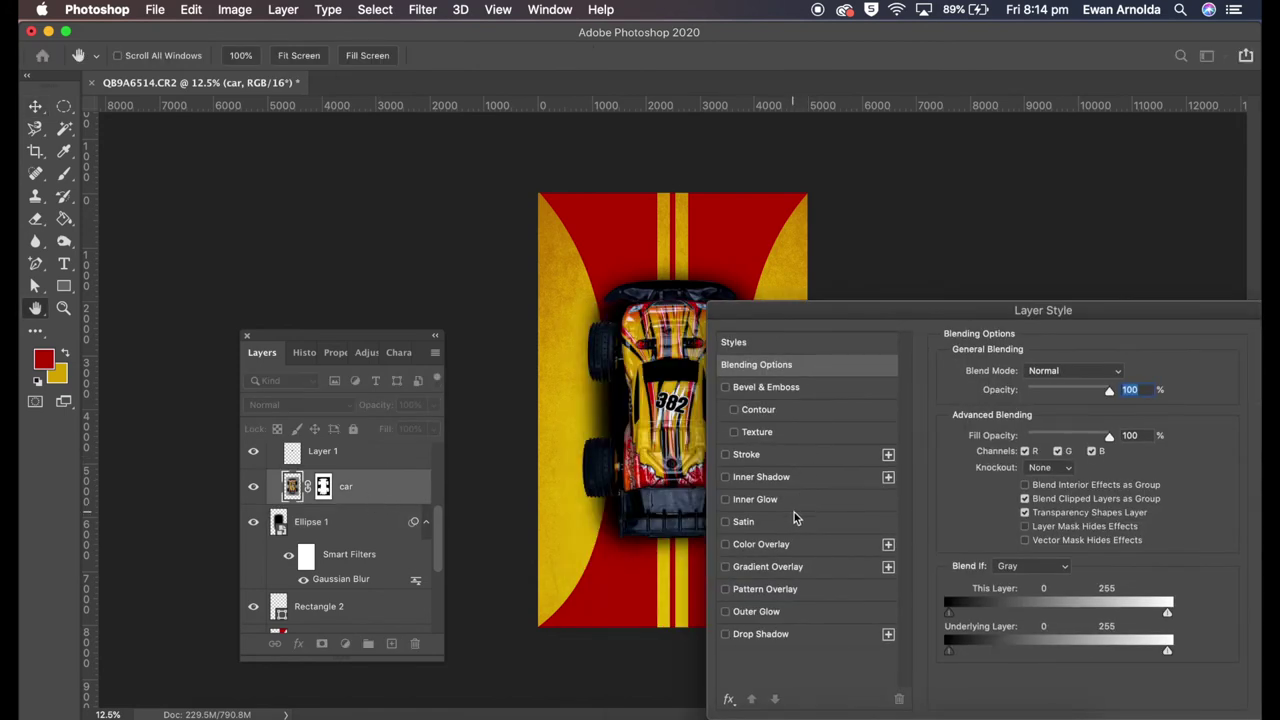
pyautogui.click(770, 634)
pyautogui.moveTo(1029, 486); pyautogui.dragTo(1068, 489)
pyautogui.moveTo(1045, 396); pyautogui.dragTo(1052, 396)
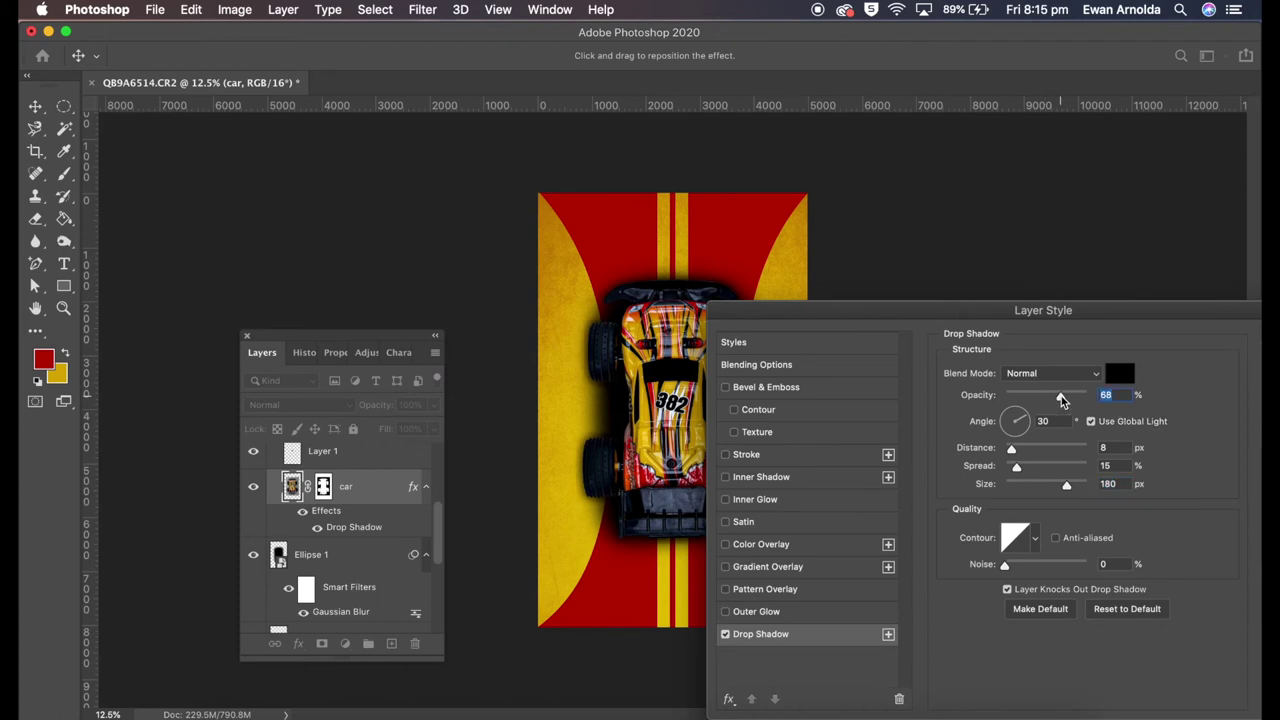
pyautogui.moveTo(1017, 465); pyautogui.dragTo(1027, 467)
pyautogui.moveTo(1052, 396); pyautogui.dragTo(1051, 396)
pyautogui.click(1050, 401)
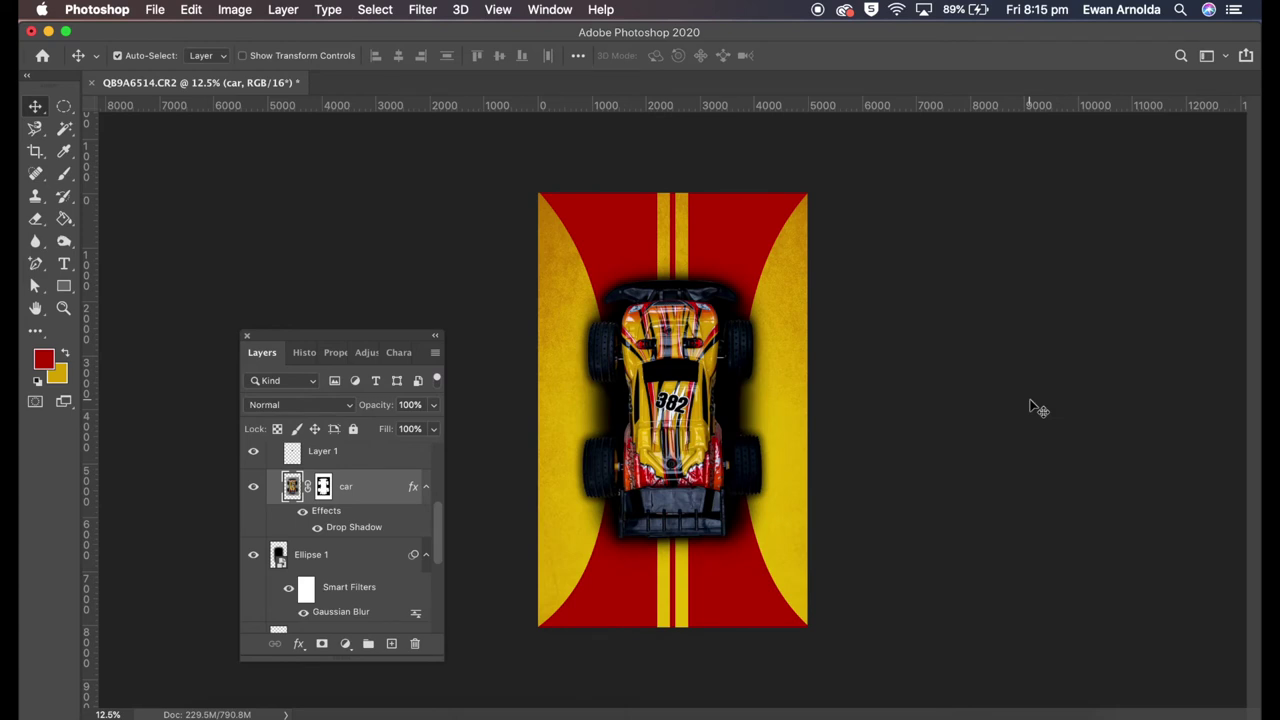
# Set the Ellipse 1 shadow opacity to 80%, trying 90, 60 and 70 first
pyautogui.click(355, 556)
pyautogui.click(404, 404)
pyautogui.write('90')
pyautogui.press('Return')
pyautogui.click(408, 404)
pyautogui.write('60')
pyautogui.press('Return')
pyautogui.write('70')
pyautogui.press('Return')
pyautogui.write('80')
pyautogui.press('Return')
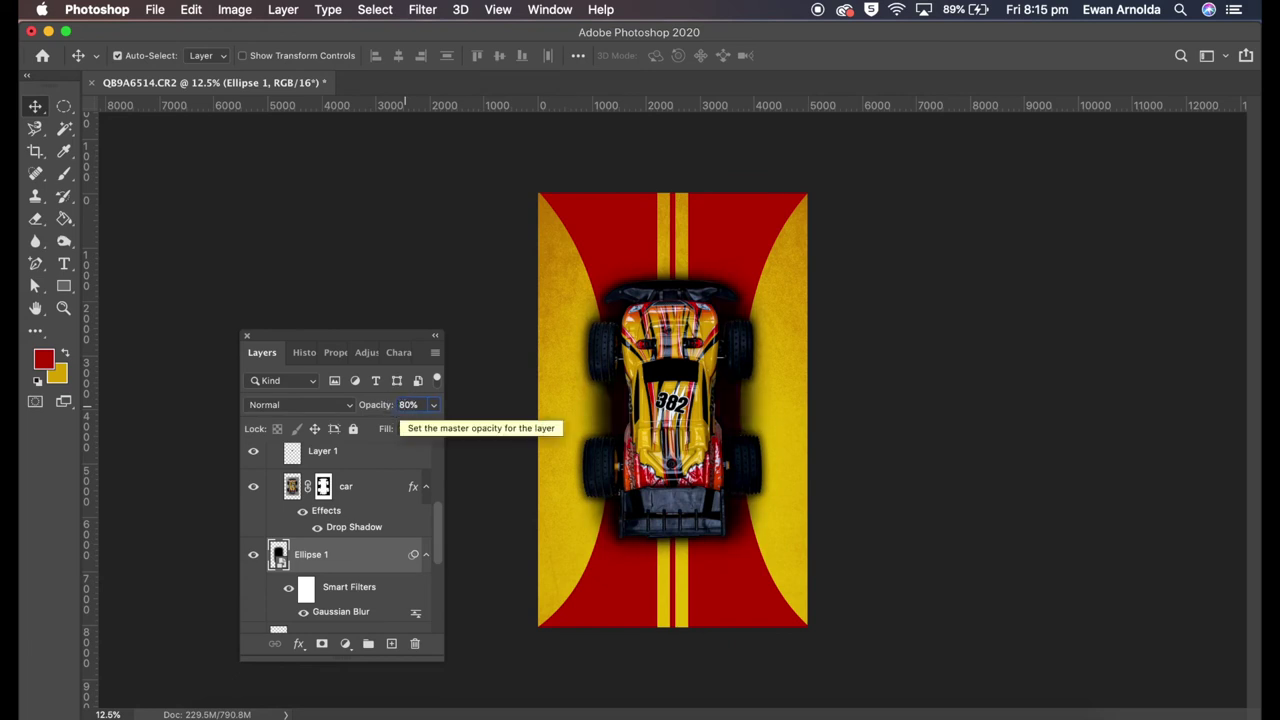
pyautogui.click(323, 486)
# Set up a black 78 px brush for the car's layer mask, checking the car zoomed in
pyautogui.press('b')
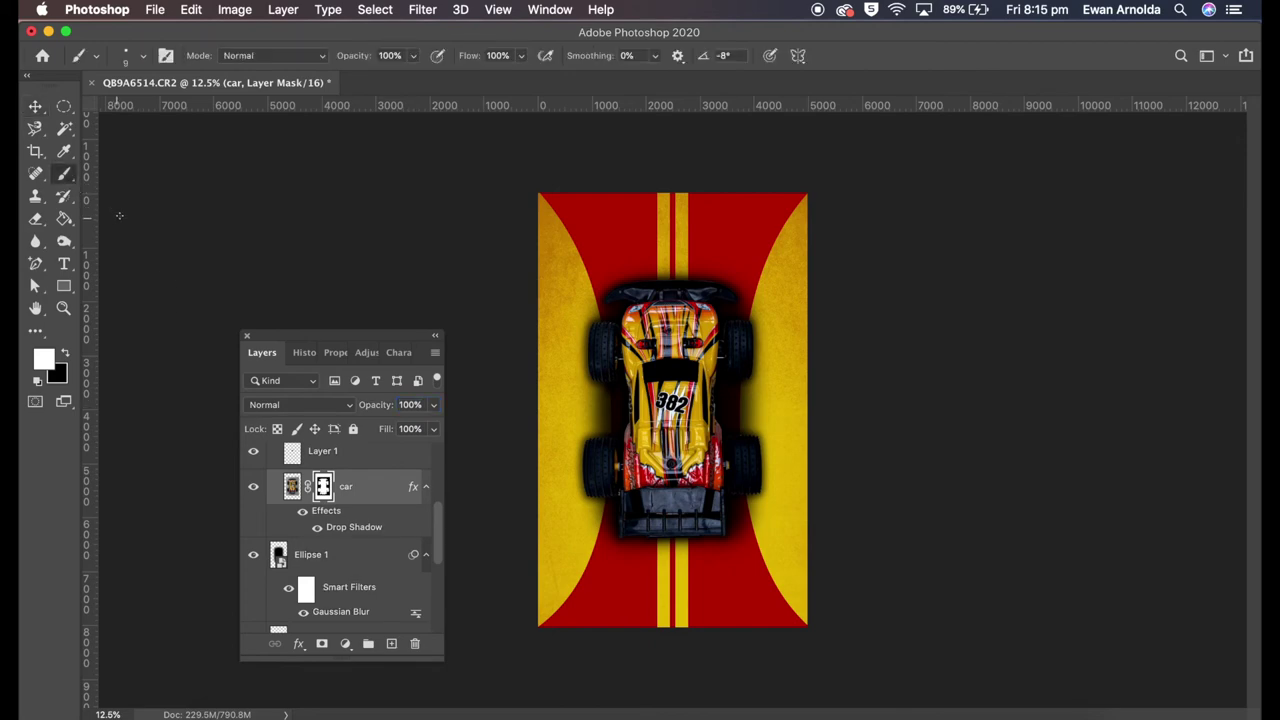
pyautogui.click(143, 56)
pyautogui.moveTo(121, 109); pyautogui.dragTo(139, 109)
pyautogui.press('Return')
pyautogui.click(66, 355)
pyautogui.click(143, 56)
pyautogui.moveTo(139, 109); pyautogui.dragTo(162, 109)
pyautogui.press('Return')
pyautogui.hotkey('ctrl', '+')
pyautogui.hotkey('ctrl', '+')
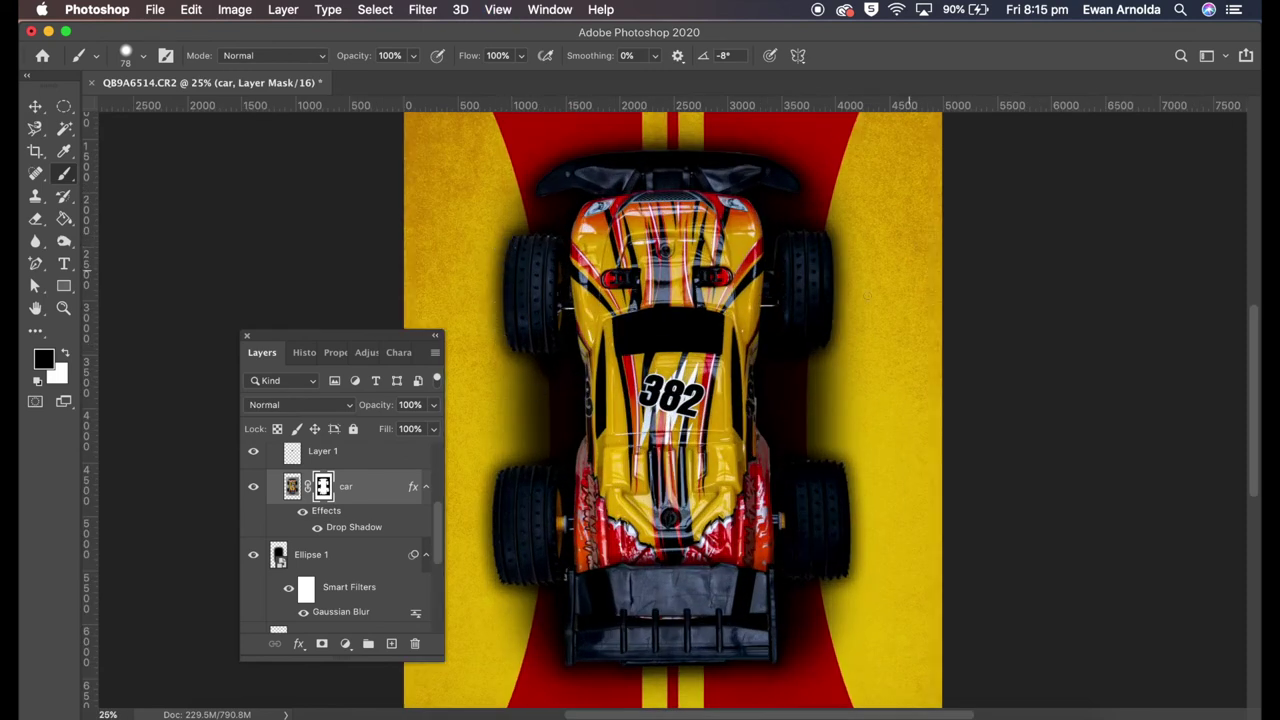
pyautogui.hotkey('ctrl', '-')
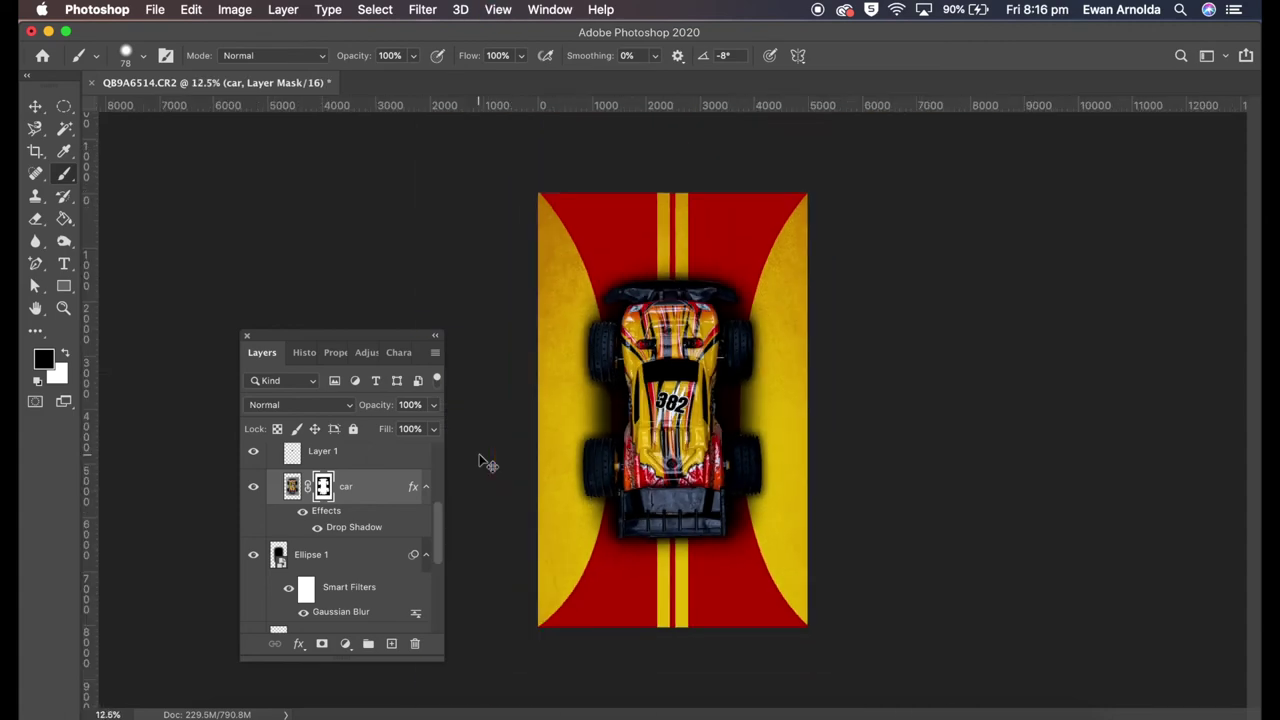
pyautogui.click(66, 356)
# Draw a white triangular beam shape with the Pen from the car's nose to the top
pyautogui.click(35, 263)
pyautogui.click(644, 314)
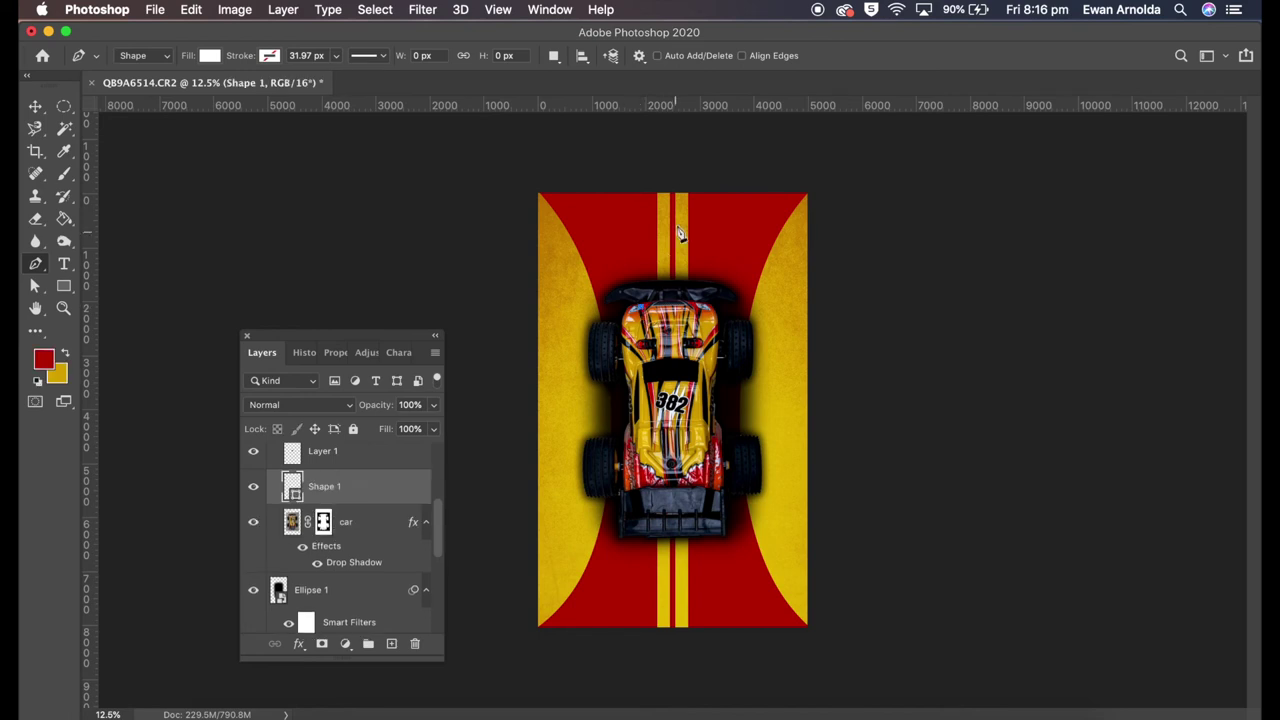
pyautogui.click(681, 184)
pyautogui.click(563, 184)
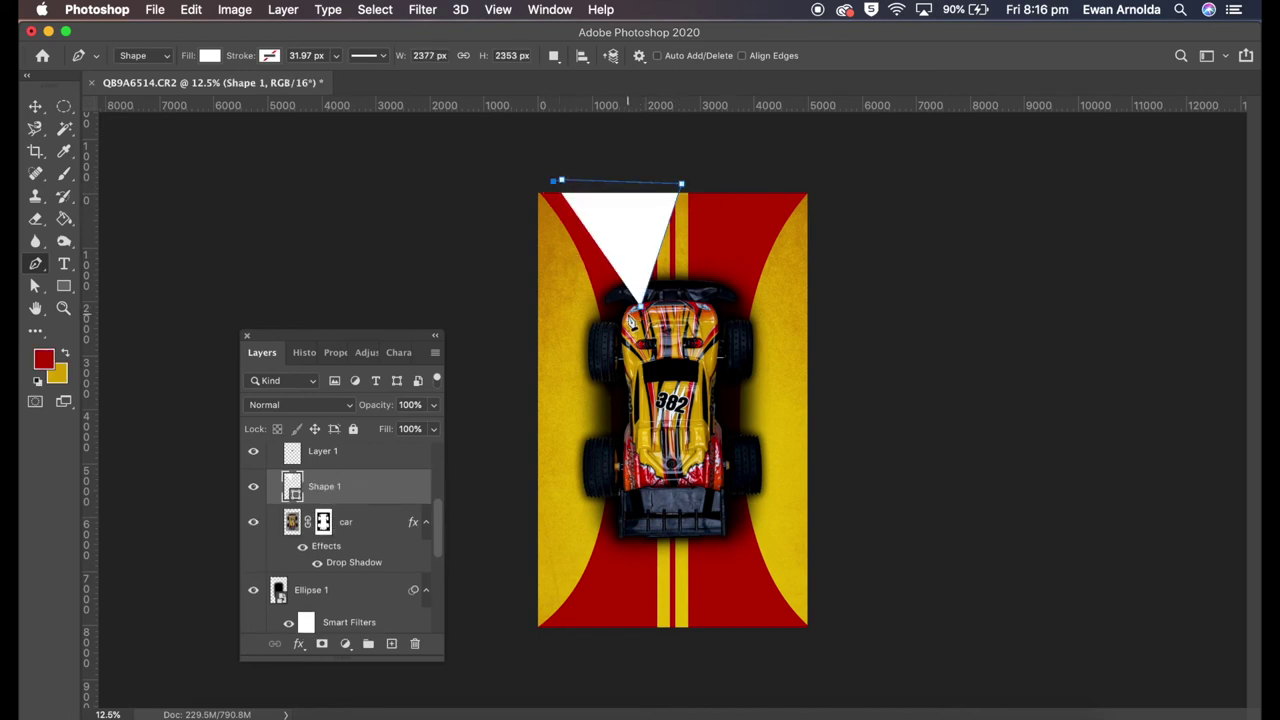
# Soften the beam with a 158.9 px Gaussian Blur
pyautogui.click(424, 12)
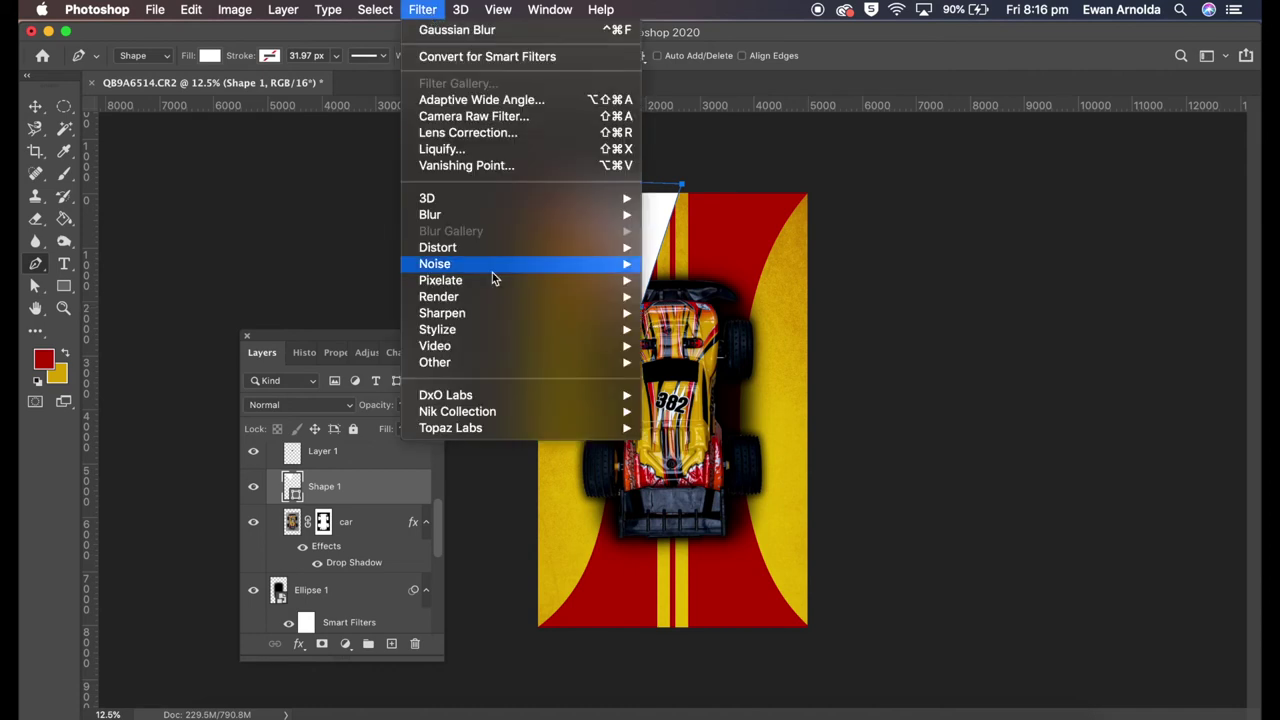
pyautogui.click(690, 230)
pyautogui.click(749, 270)
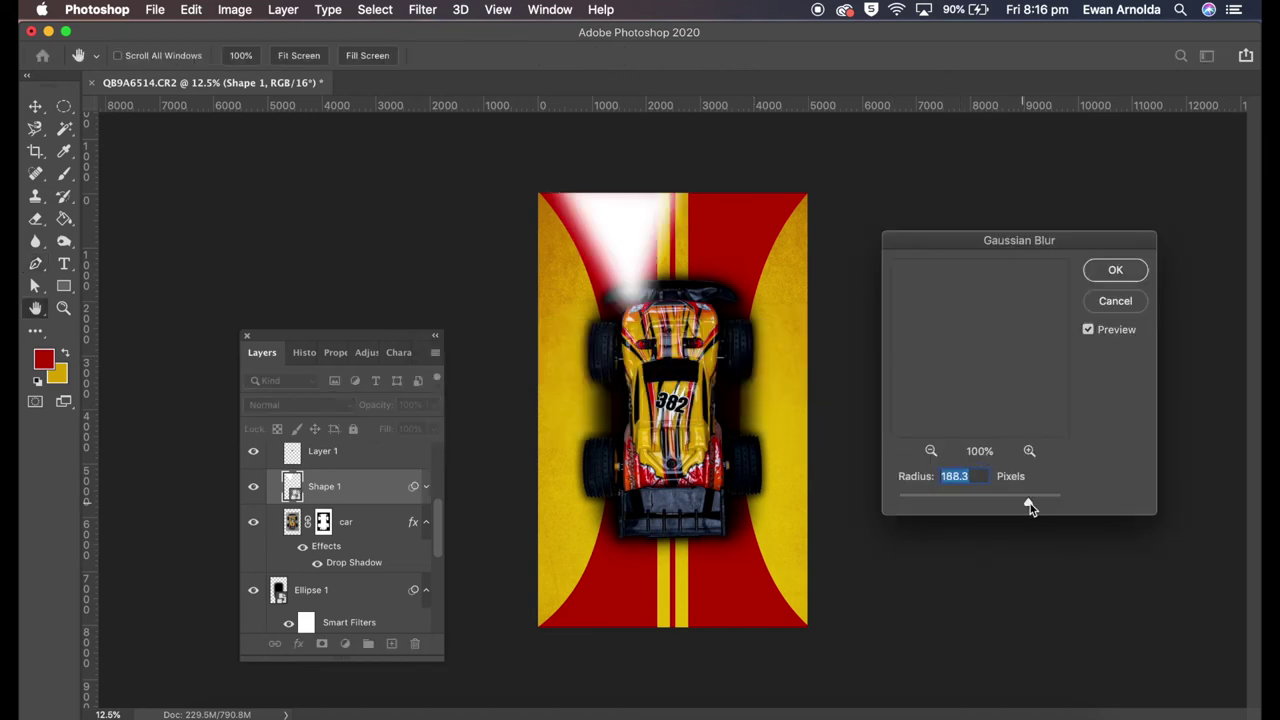
pyautogui.moveTo(1030, 508); pyautogui.dragTo(1020, 507)
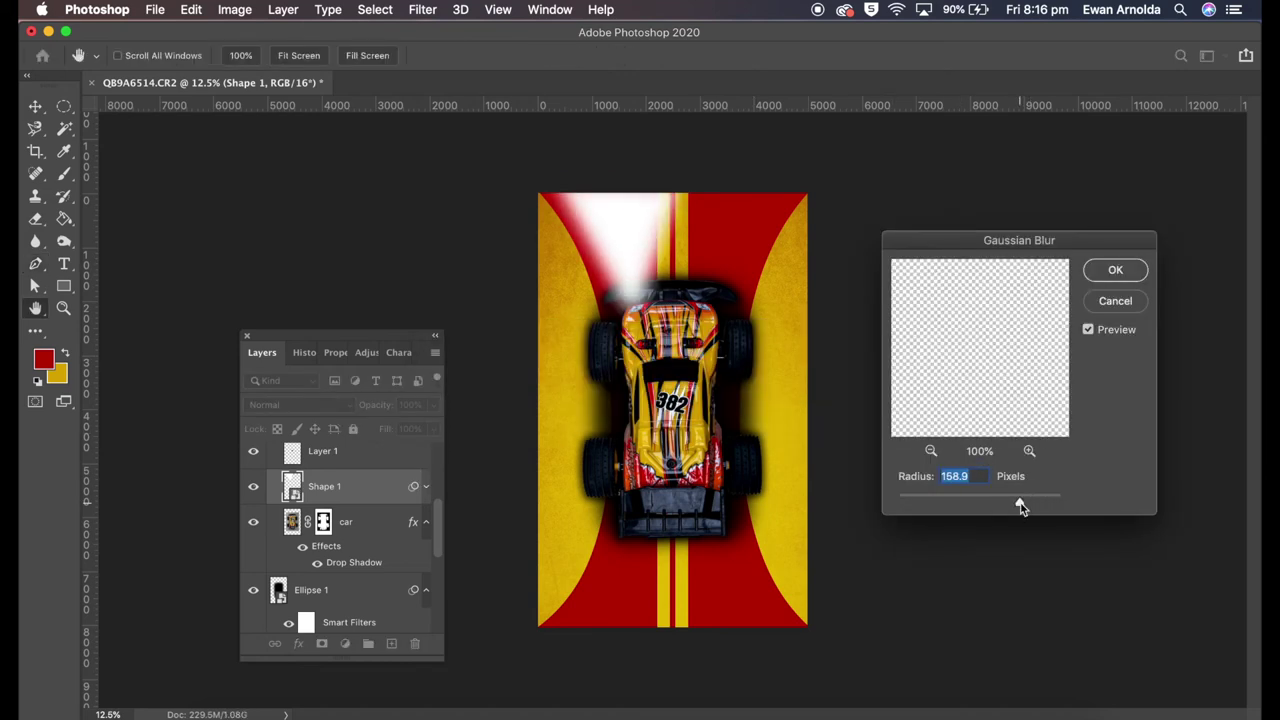
pyautogui.click(1115, 270)
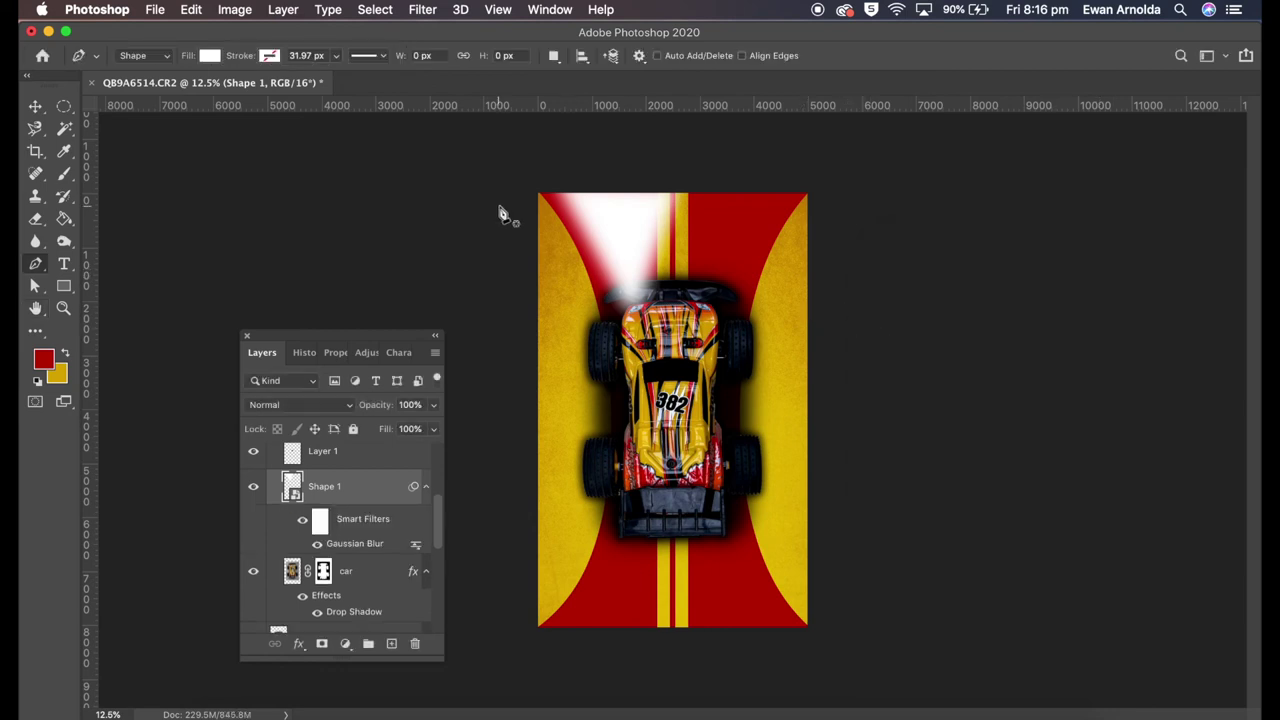
# Nudge, rotate and stretch the light beam into place over the car
pyautogui.click(36, 106)
pyautogui.moveTo(616, 243); pyautogui.dragTo(620, 250)
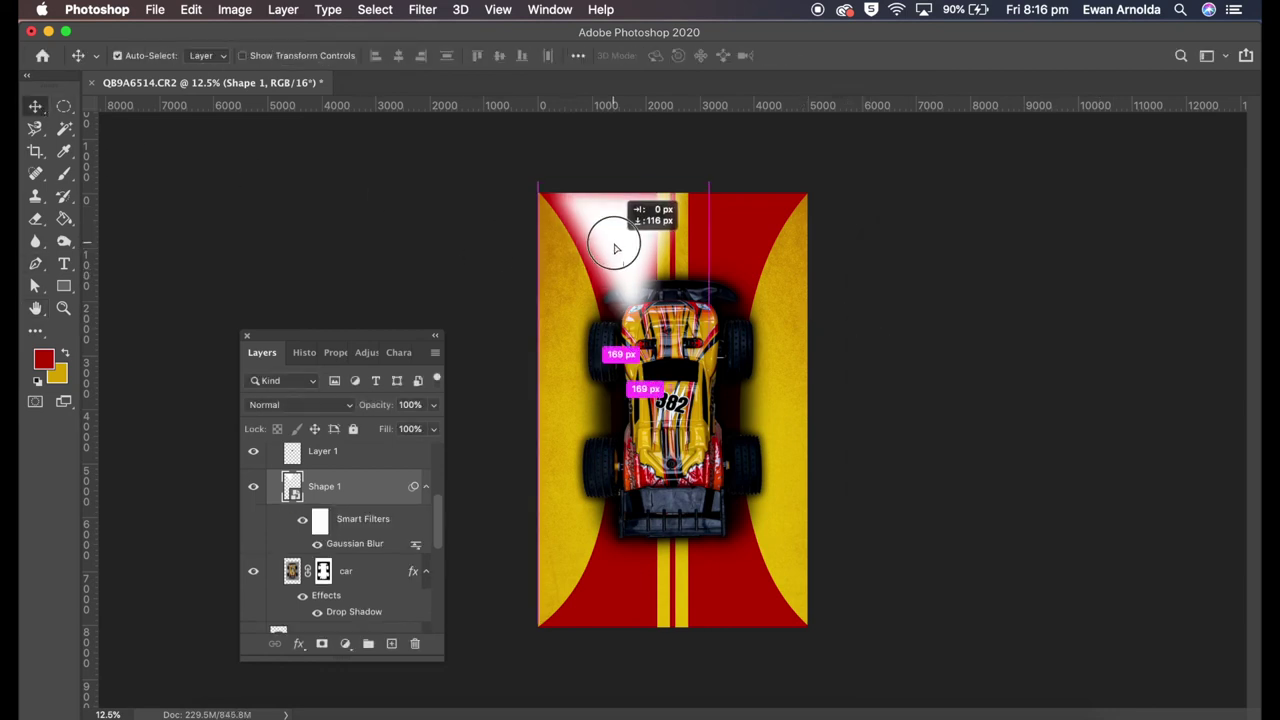
pyautogui.hotkey('ctrl', 't')
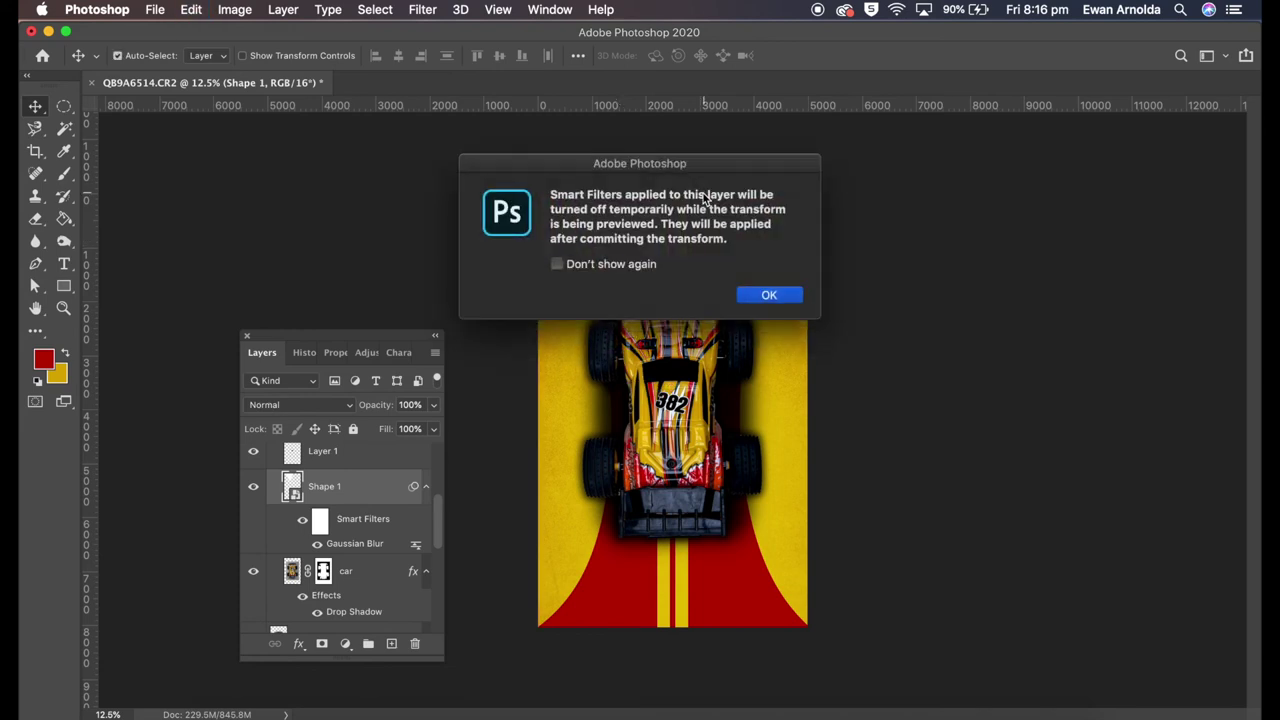
pyautogui.click(766, 300)
pyautogui.moveTo(677, 189); pyautogui.dragTo(675, 171)
pyautogui.moveTo(551, 179); pyautogui.dragTo(551, 179)
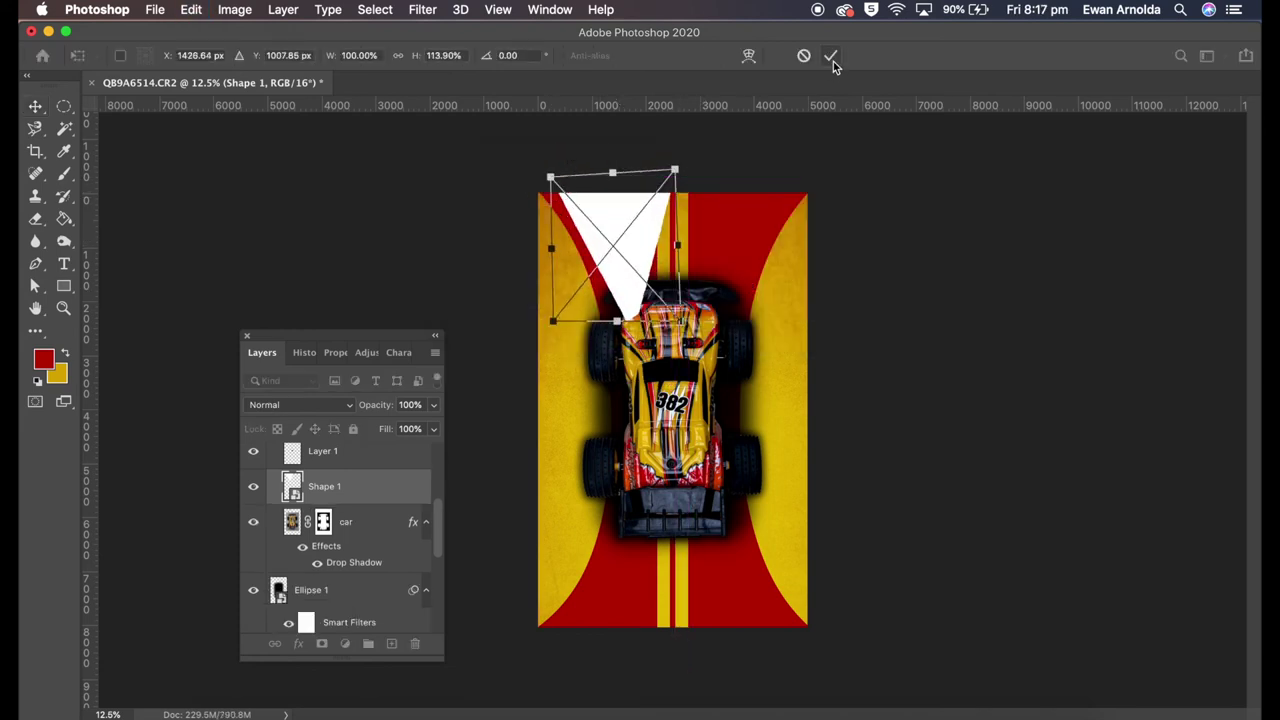
pyautogui.press('Return')
# Set the beam to 70% opacity and duplicate the beam layer
pyautogui.click(409, 405)
pyautogui.write('70')
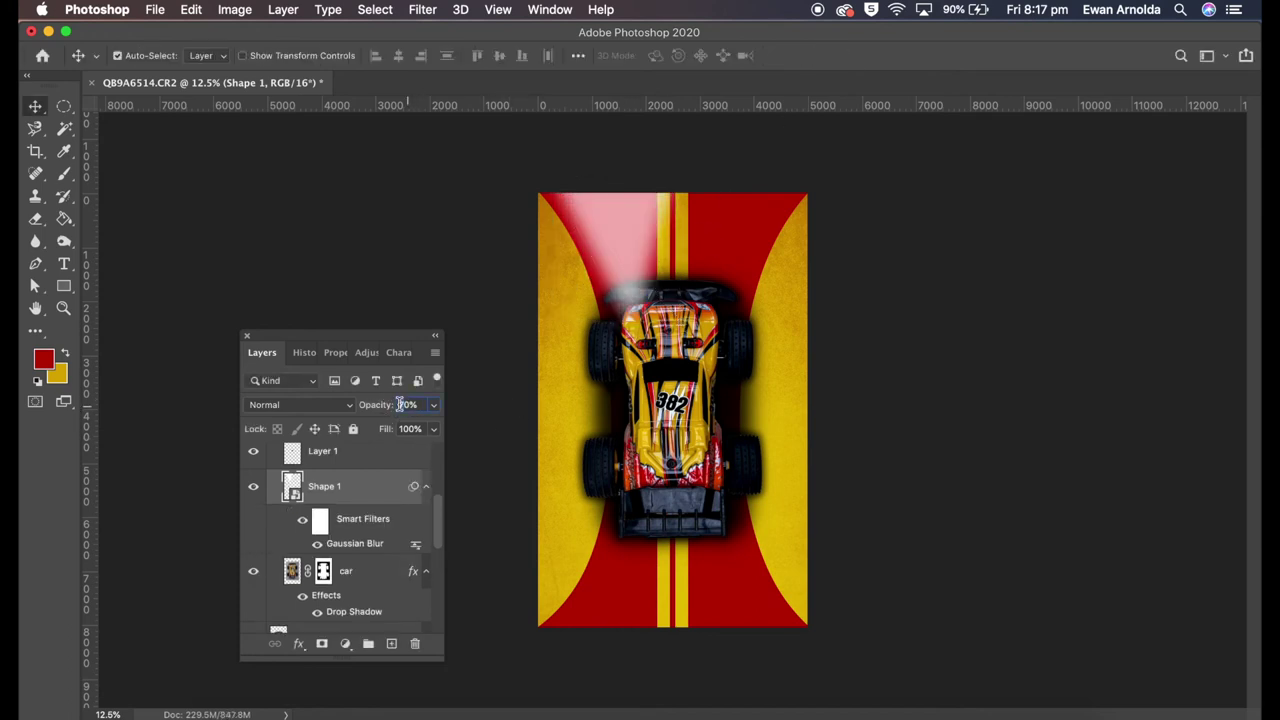
pyautogui.press('Return')
pyautogui.rightClick(371, 517)
pyautogui.click(400, 528)
pyautogui.press('Return')
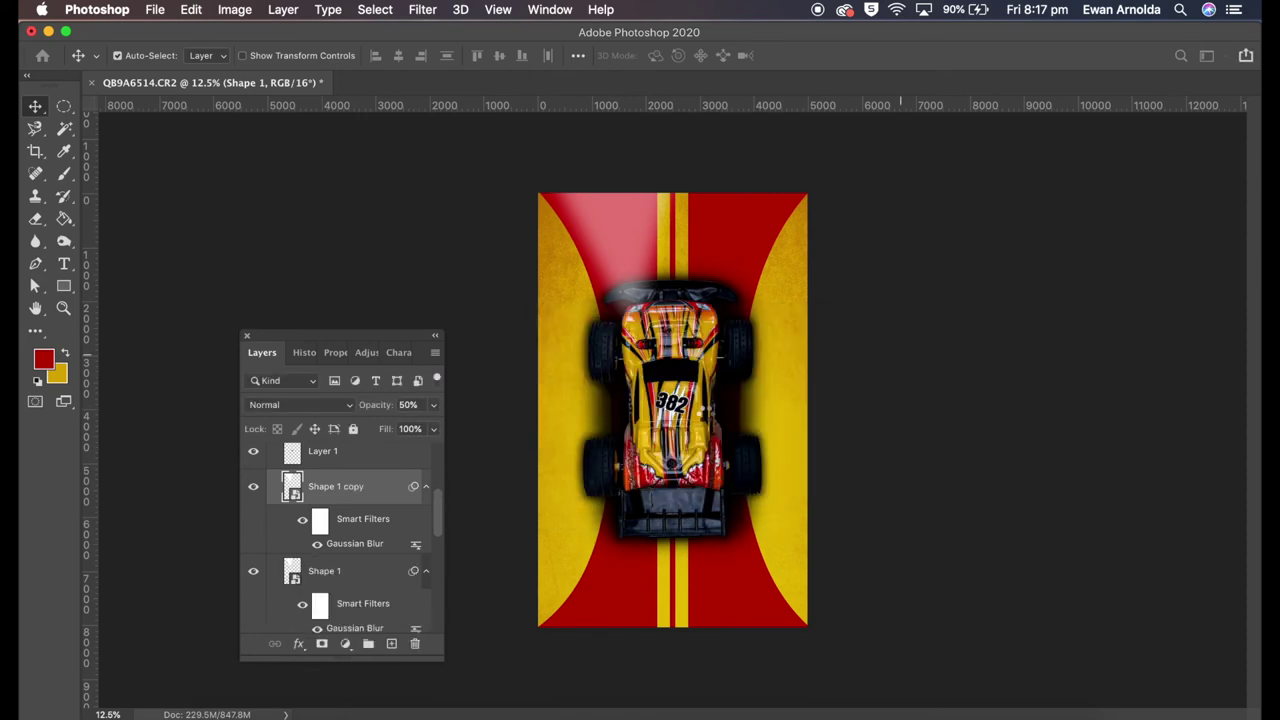
# Move and rotate the beam copy about 12.8° over the right headlight
pyautogui.hotkey('ctrl', 't')
pyautogui.click(771, 291)
pyautogui.moveTo(629, 249); pyautogui.dragTo(722, 240)
pyautogui.moveTo(765, 153); pyautogui.dragTo(780, 166)
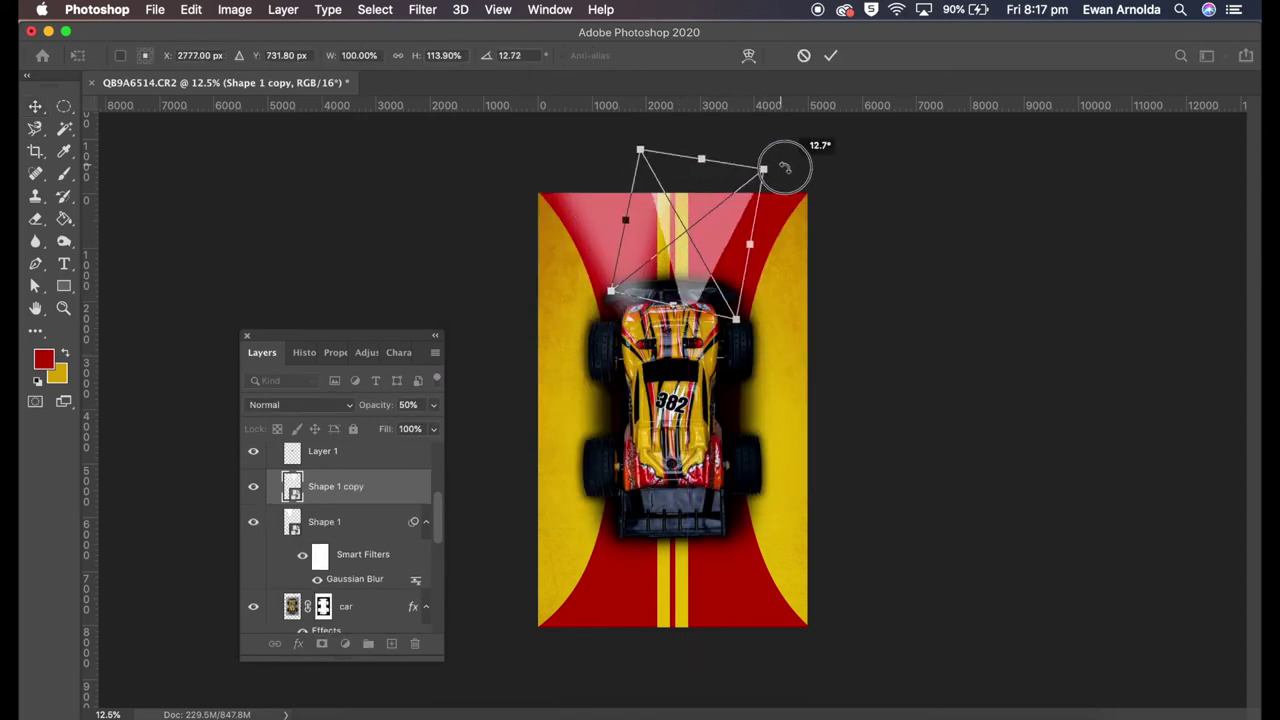
pyautogui.moveTo(727, 229)
pyautogui.mouseDown()
pyautogui.moveTo(765, 246)
pyautogui.moveTo(737, 488)
pyautogui.mouseUp()
pyautogui.hotkey('ctrl', '+')
pyautogui.hotkey('ctrl', '+')
pyautogui.hotkey('ctrl', '+')
pyautogui.moveTo(779, 395); pyautogui.dragTo(770, 347)
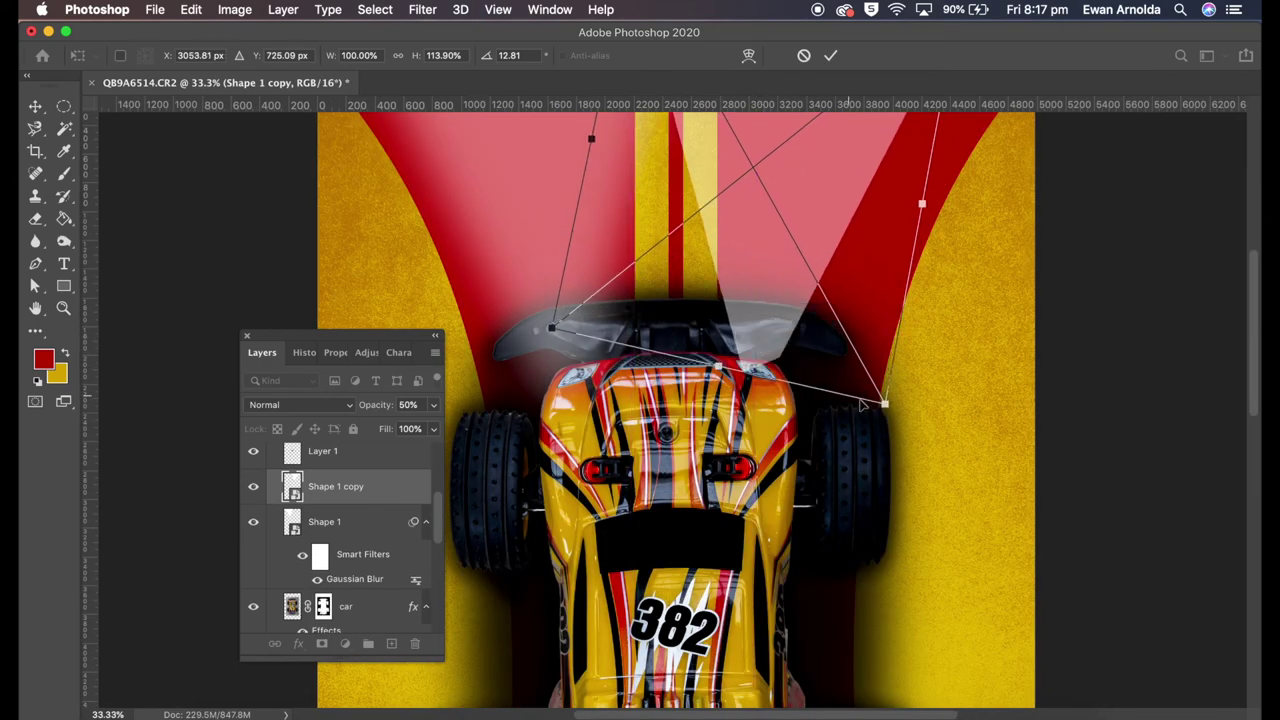
pyautogui.moveTo(885, 404)
pyautogui.mouseDown()
pyautogui.moveTo(893, 419)
pyautogui.moveTo(873, 390)
pyautogui.mouseUp()
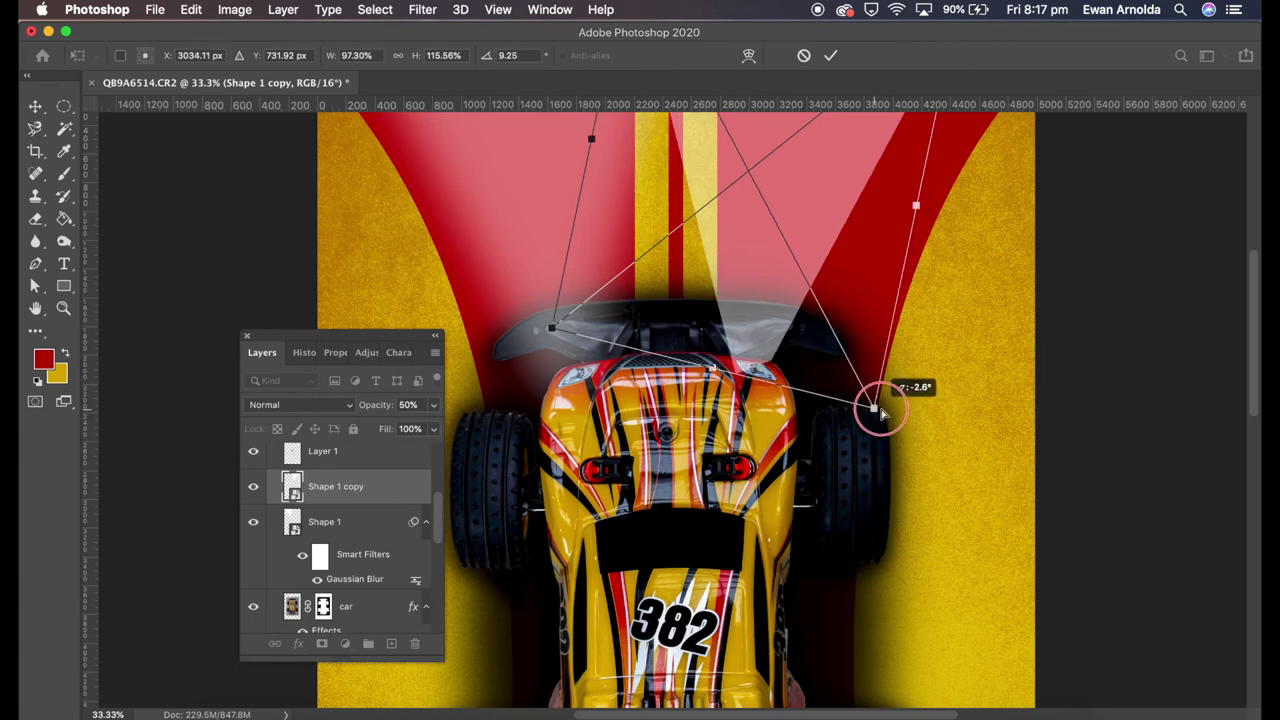
pyautogui.moveTo(795, 300); pyautogui.dragTo(805, 300)
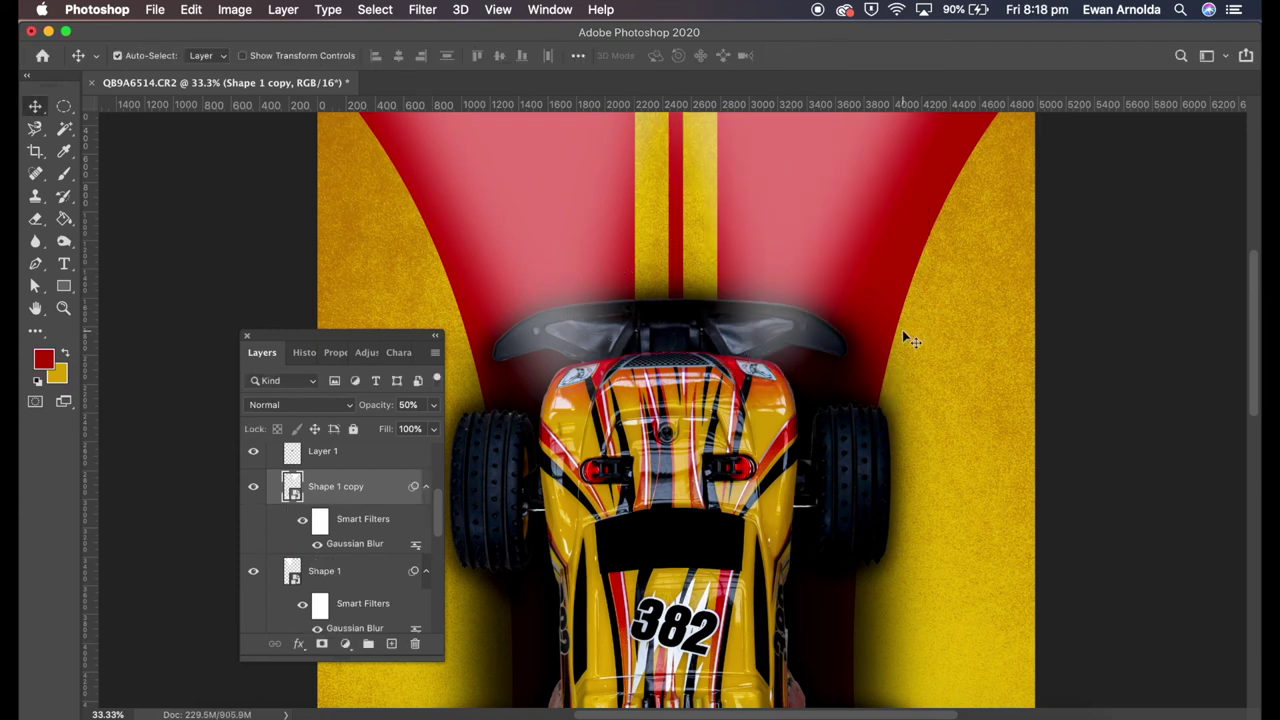
# Lower the opacity of the original beam and the beam copy, including 60%
pyautogui.click(400, 405)
pyautogui.write('60')
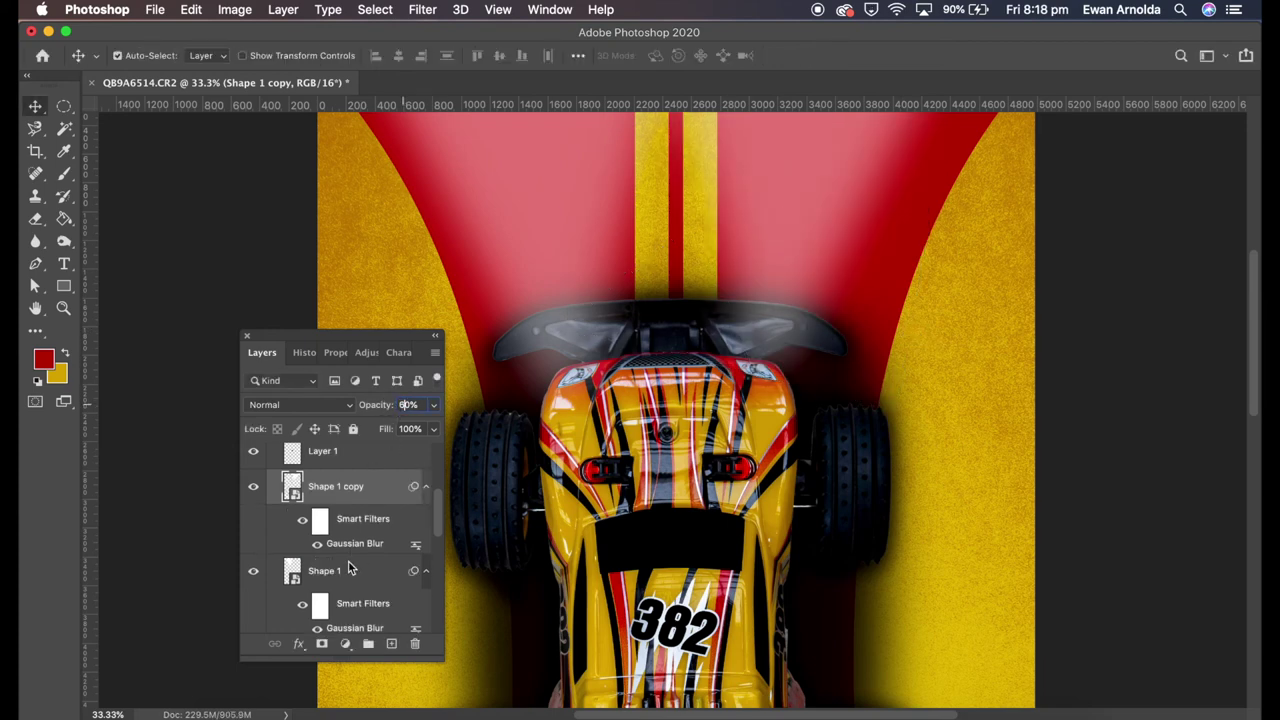
pyautogui.click(343, 565)
pyautogui.press('6')
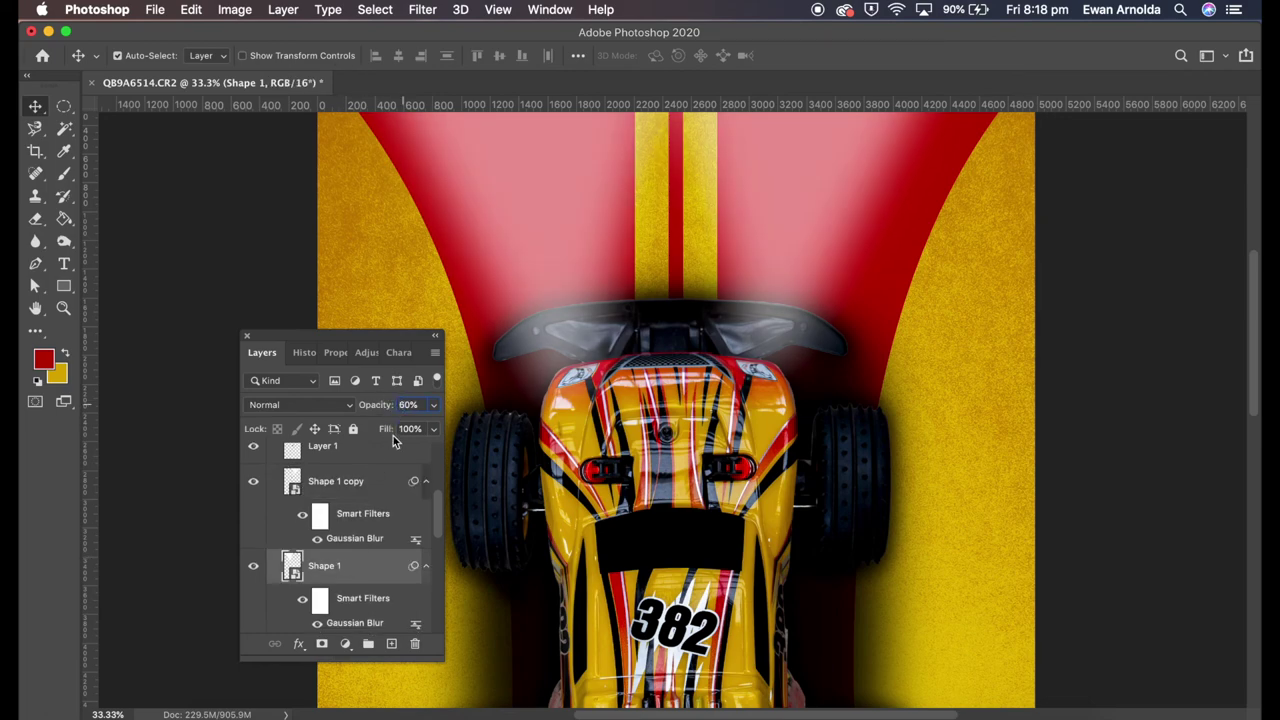
pyautogui.press('super+minus')
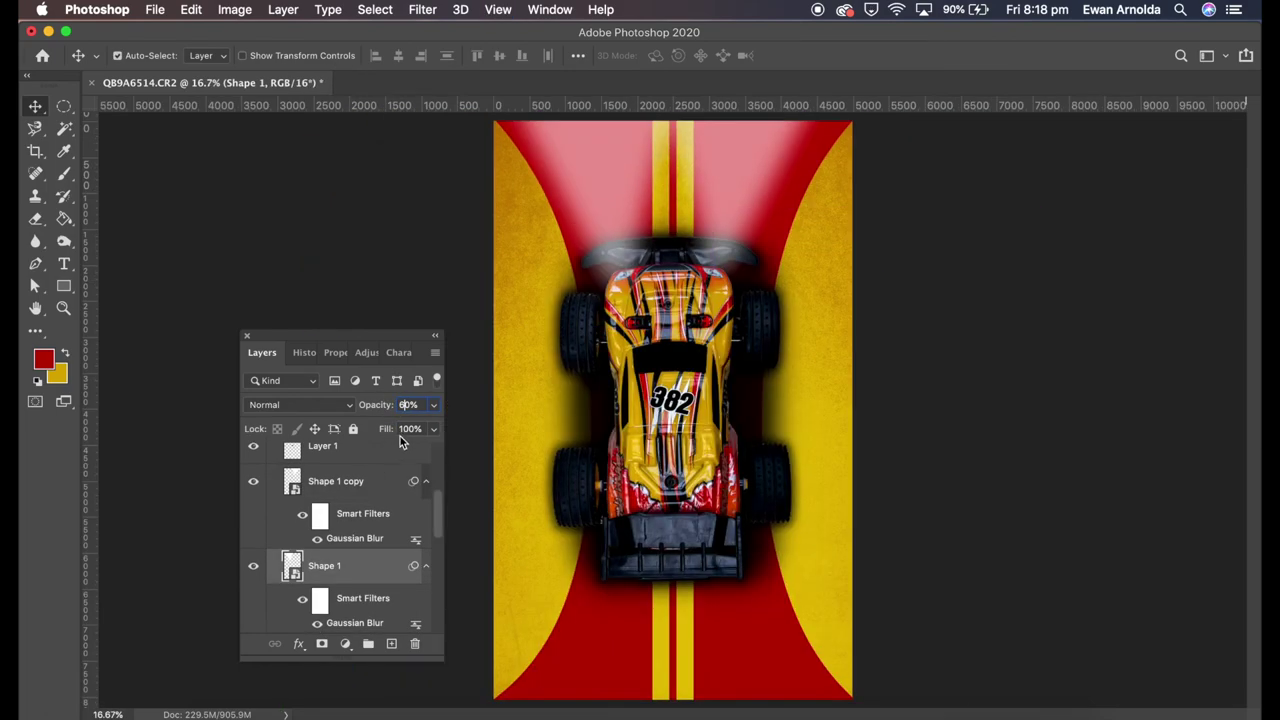
pyautogui.click(408, 404)
pyautogui.write('55')
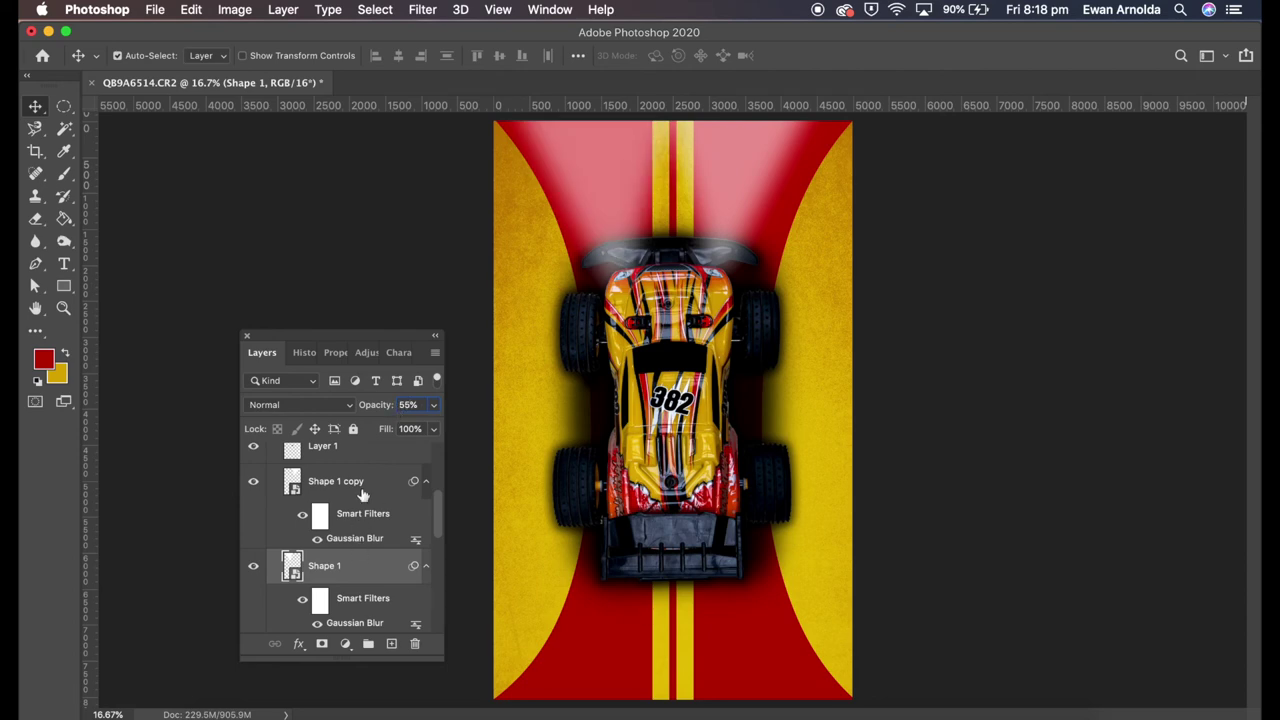
pyautogui.click(365, 481)
pyautogui.press('5')
pyautogui.press('5')
pyautogui.press('Return')
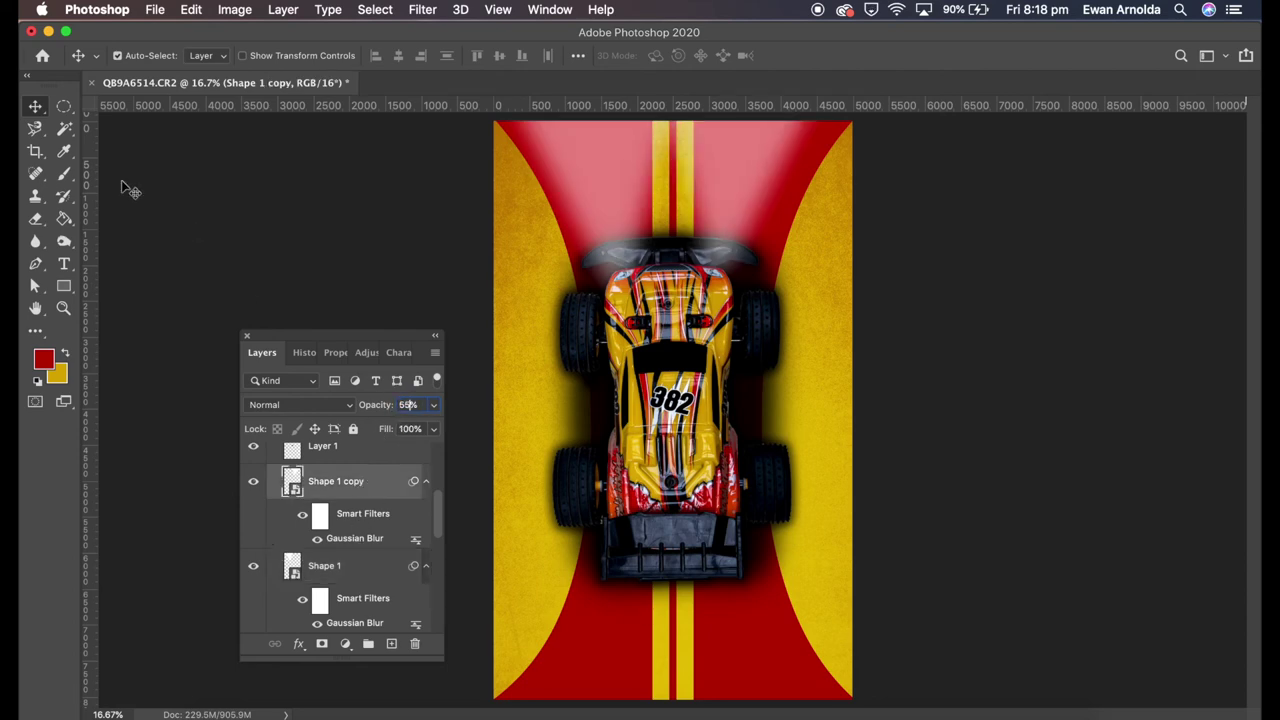
# Expand Group 1 and rename the Ellipse 1 layer to 'shadow'
pyautogui.click(804, 409)
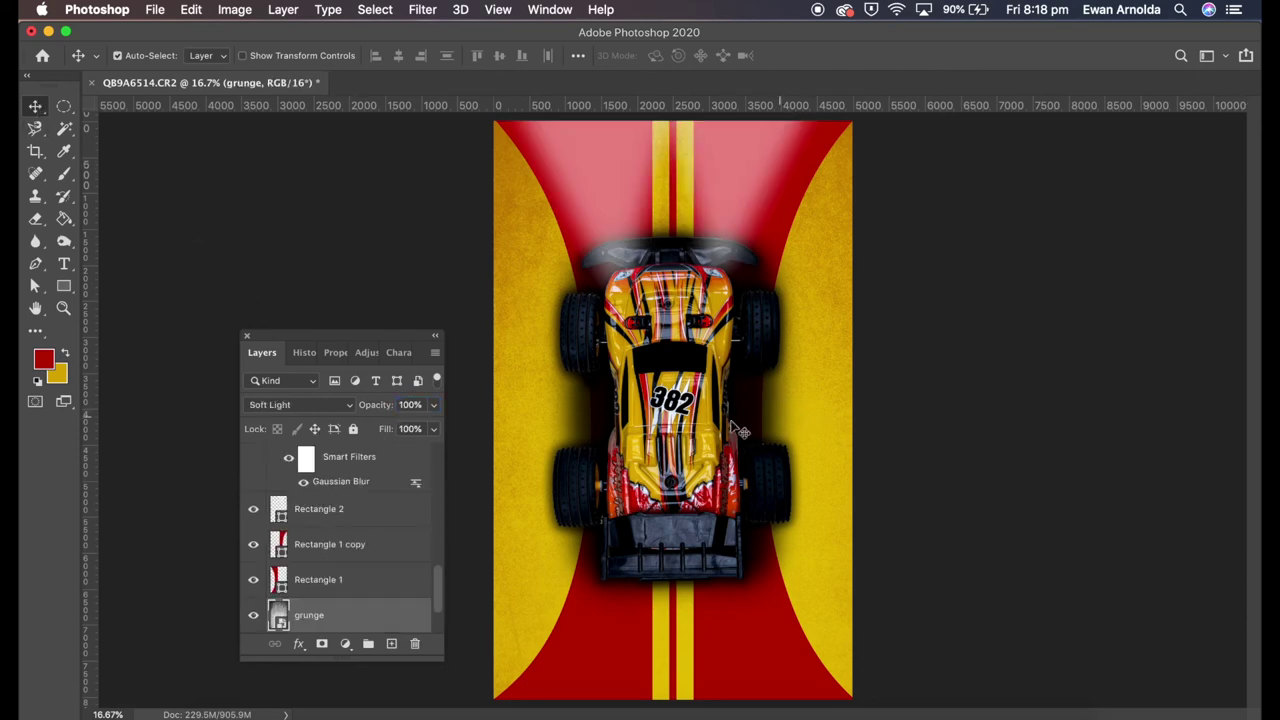
pyautogui.scroll(3, 437, 477)
pyautogui.scroll(3, 440, 477)
pyautogui.click(272, 453)
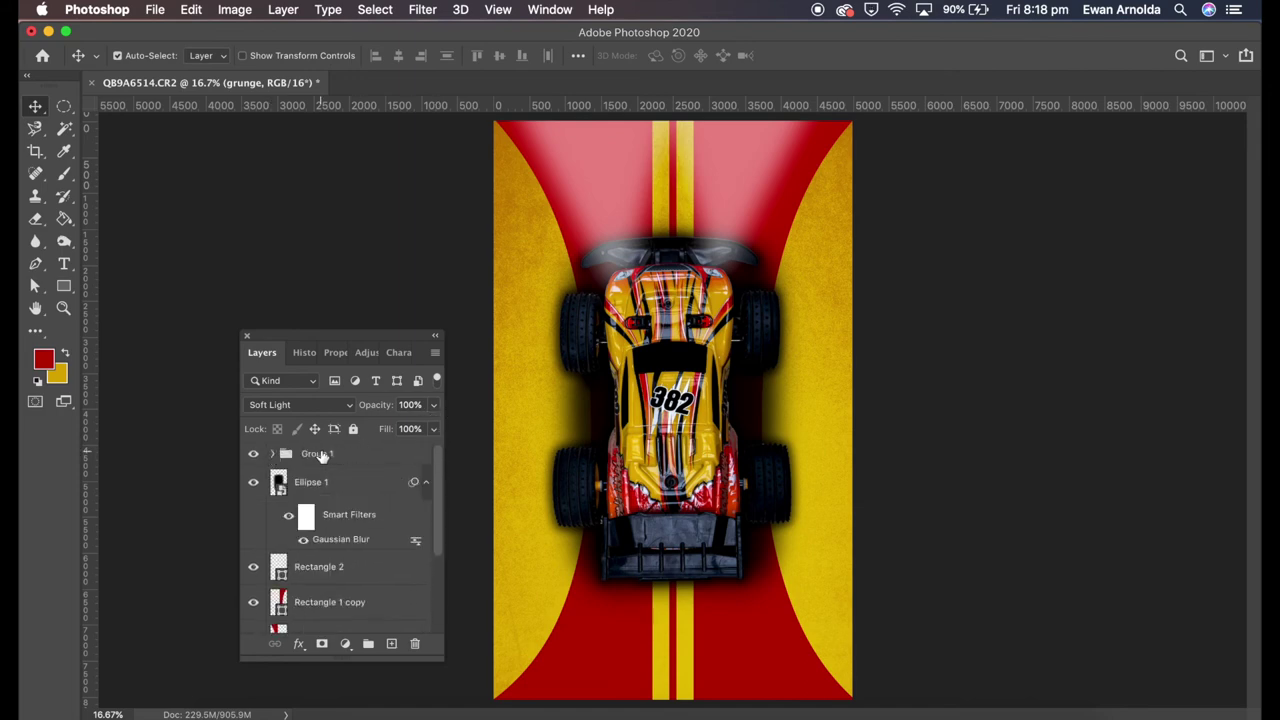
pyautogui.click(330, 453)
pyautogui.click(276, 455)
pyautogui.scroll(-3, 320, 545)
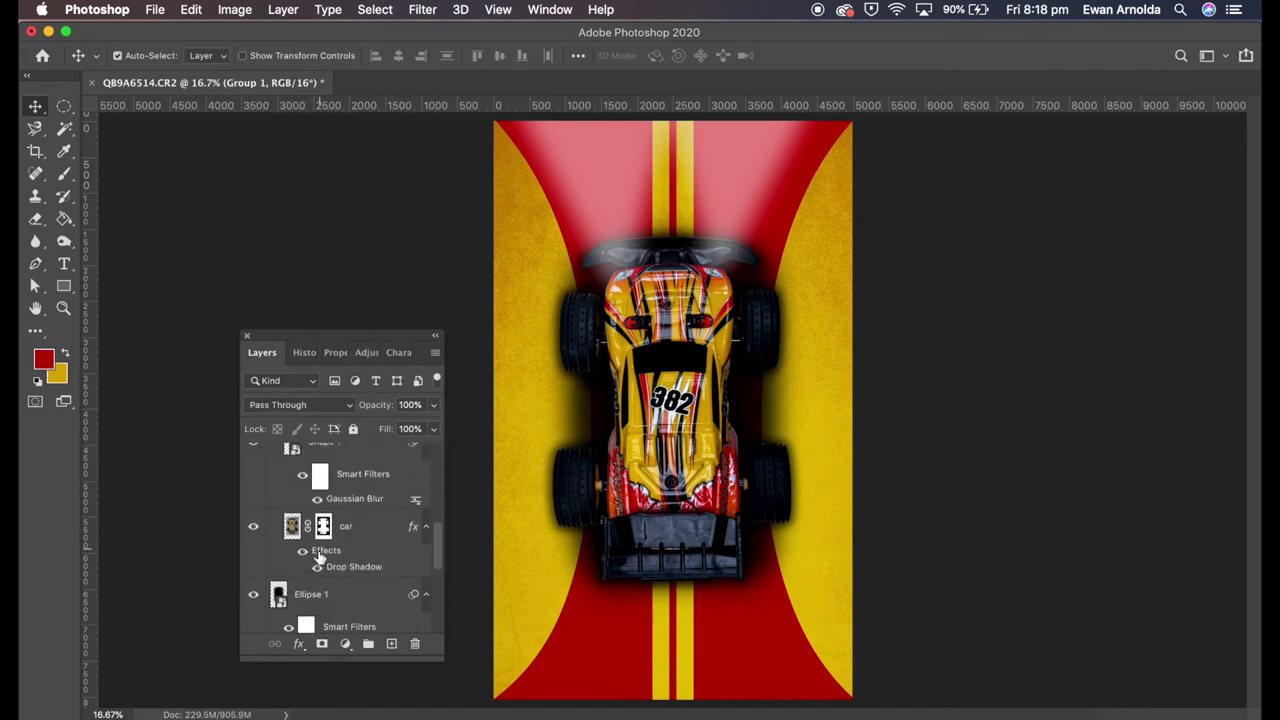
pyautogui.click(340, 575)
pyautogui.scroll(-1, 348, 580)
pyautogui.doubleClick(323, 615)
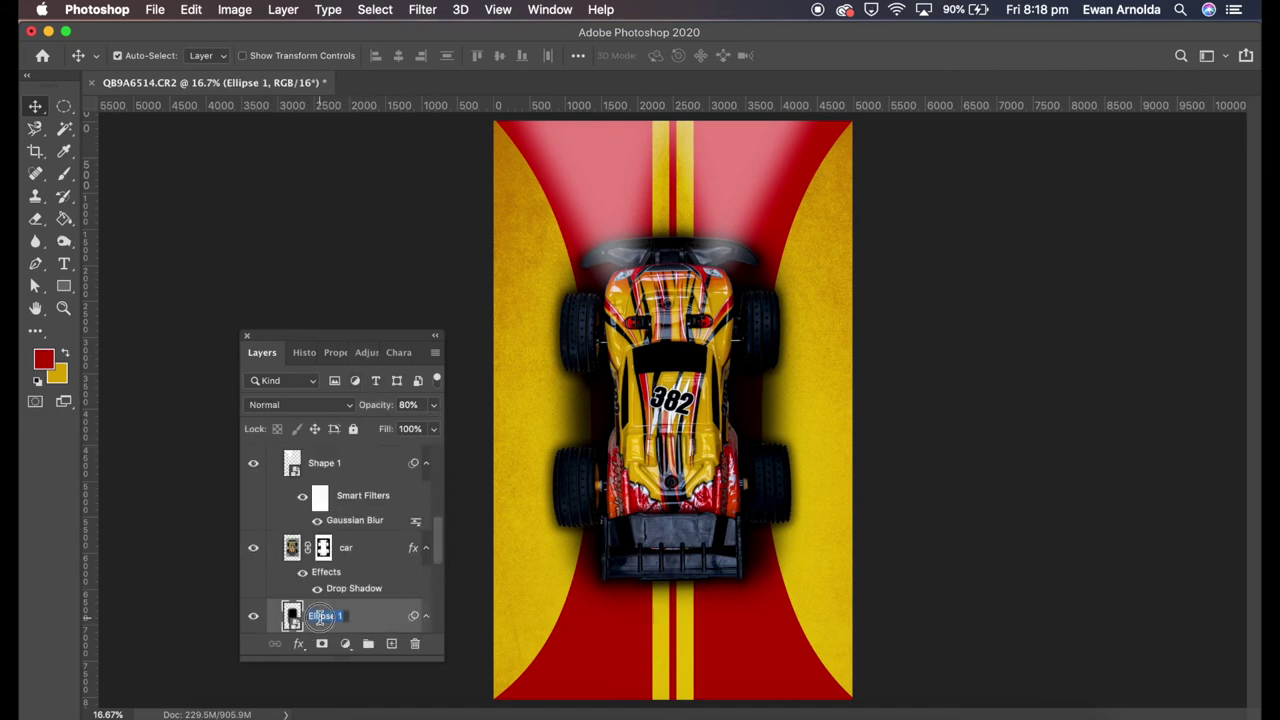
pyautogui.write('shadow')
pyautogui.press('Return')
# Add a Brightness/Contrast adjustment to Group 1 with Brightness 3
pyautogui.moveTo(436, 528); pyautogui.dragTo(436, 449)
pyautogui.click(317, 452)
pyautogui.click(355, 368)
pyautogui.click(288, 391)
pyautogui.moveTo(336, 456)
pyautogui.mouseDown()
pyautogui.moveTo(314, 458)
pyautogui.moveTo(348, 489)
pyautogui.moveTo(320, 457)
pyautogui.moveTo(343, 460)
pyautogui.mouseUp()
pyautogui.press('super+minus')
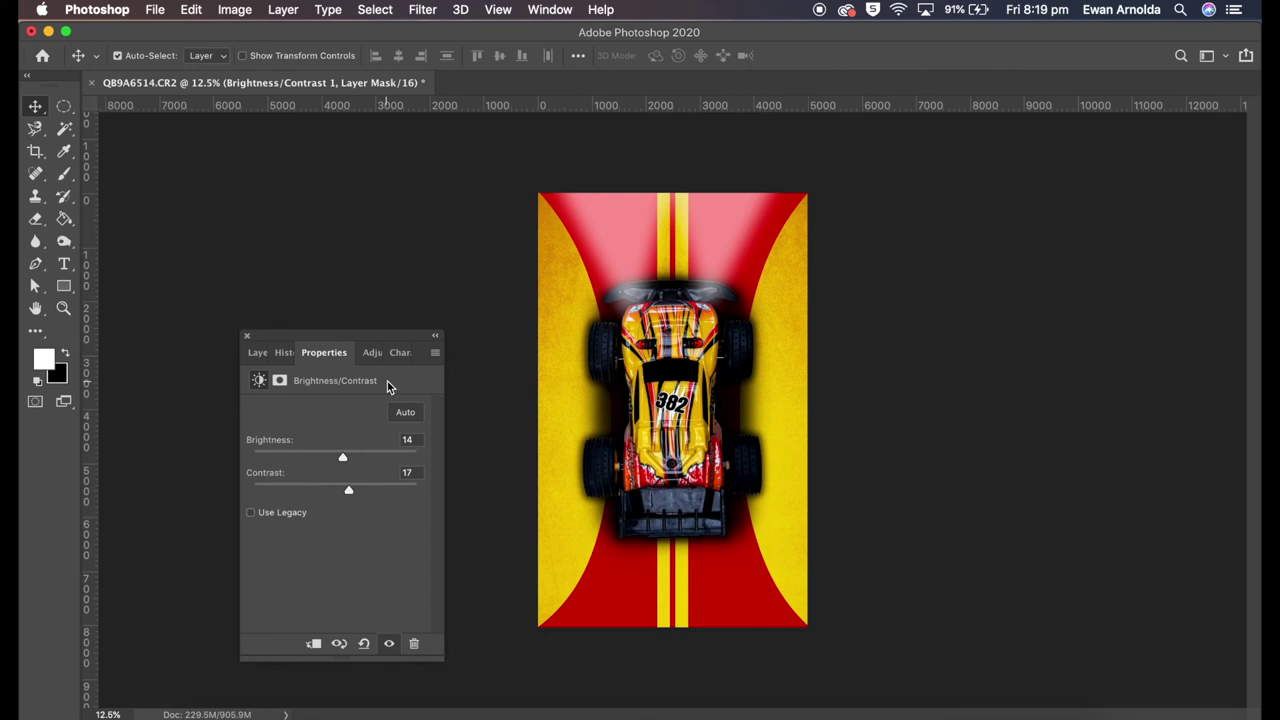
# Add a Hue/Saturation adjustment to the car group with Saturation +5, Lightness +6
pyautogui.moveTo(343, 458); pyautogui.dragTo(340, 460)
pyautogui.click(372, 352)
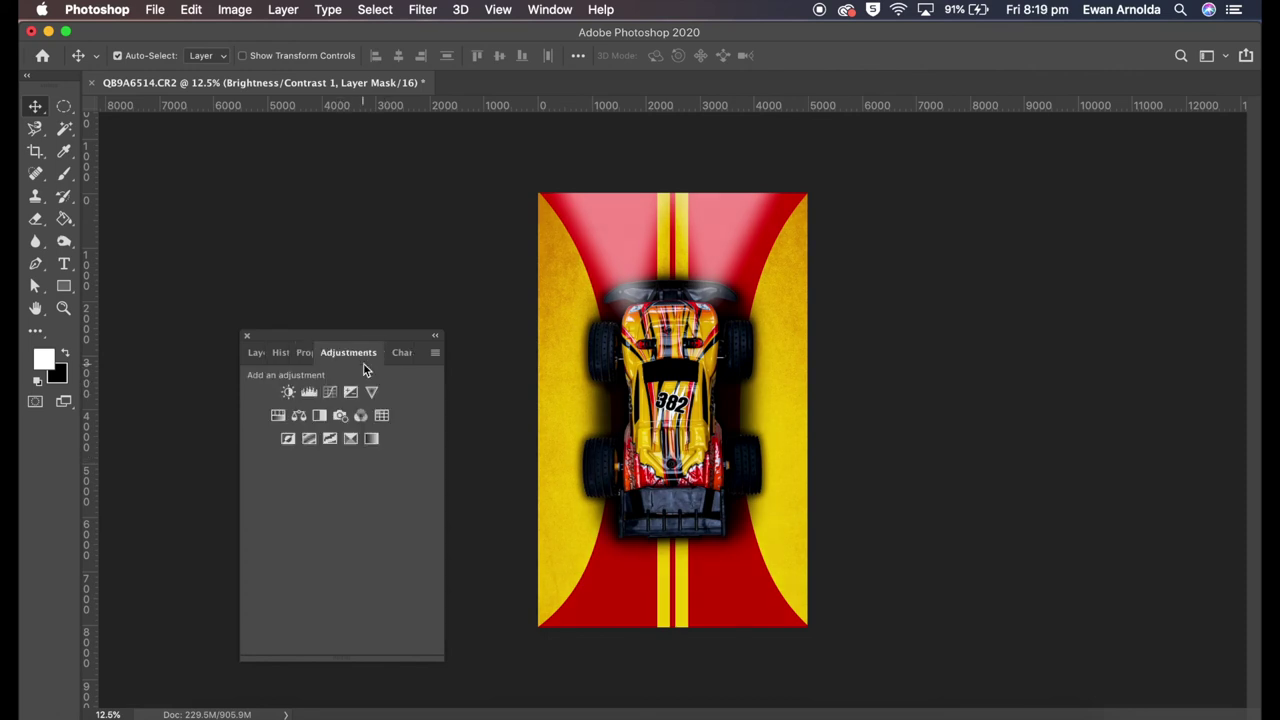
pyautogui.click(284, 426)
pyautogui.moveTo(335, 507); pyautogui.dragTo(341, 544)
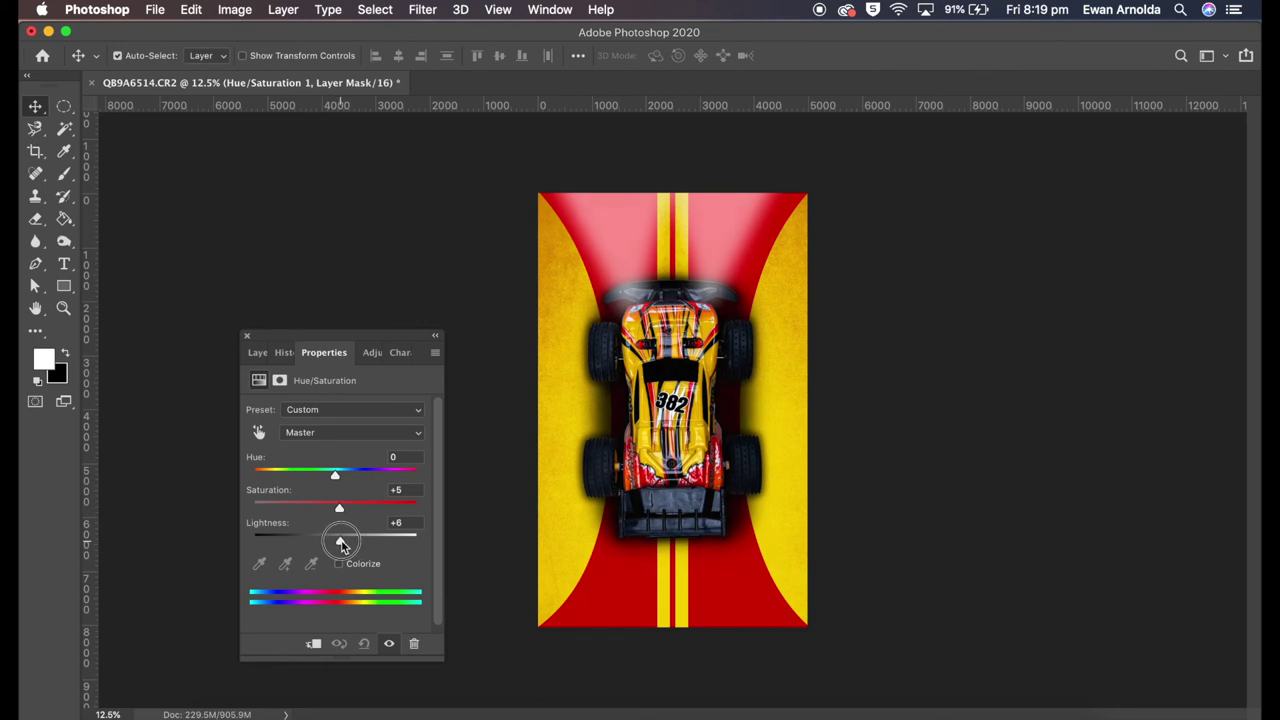
pyautogui.click(258, 354)
# Lower the Brightness/Contrast 1 layer's brightness to -3
pyautogui.click(300, 519)
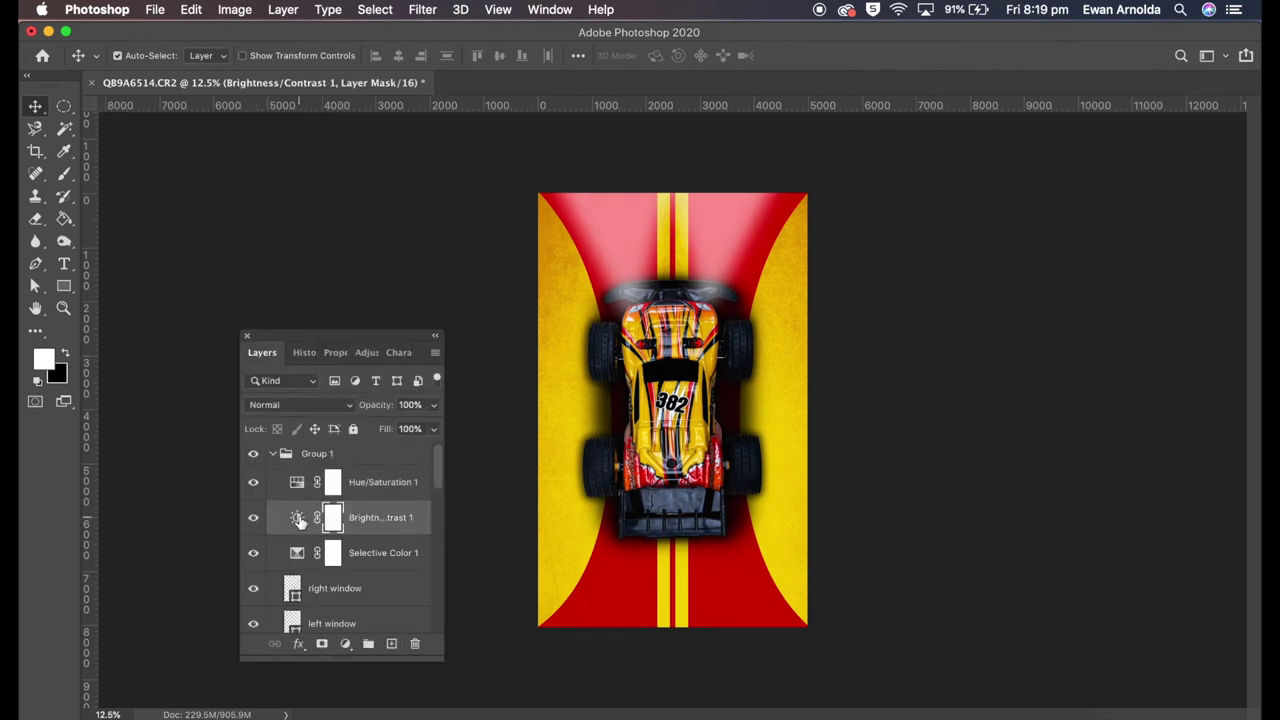
pyautogui.doubleClick(298, 518)
pyautogui.moveTo(332, 458); pyautogui.dragTo(335, 460)
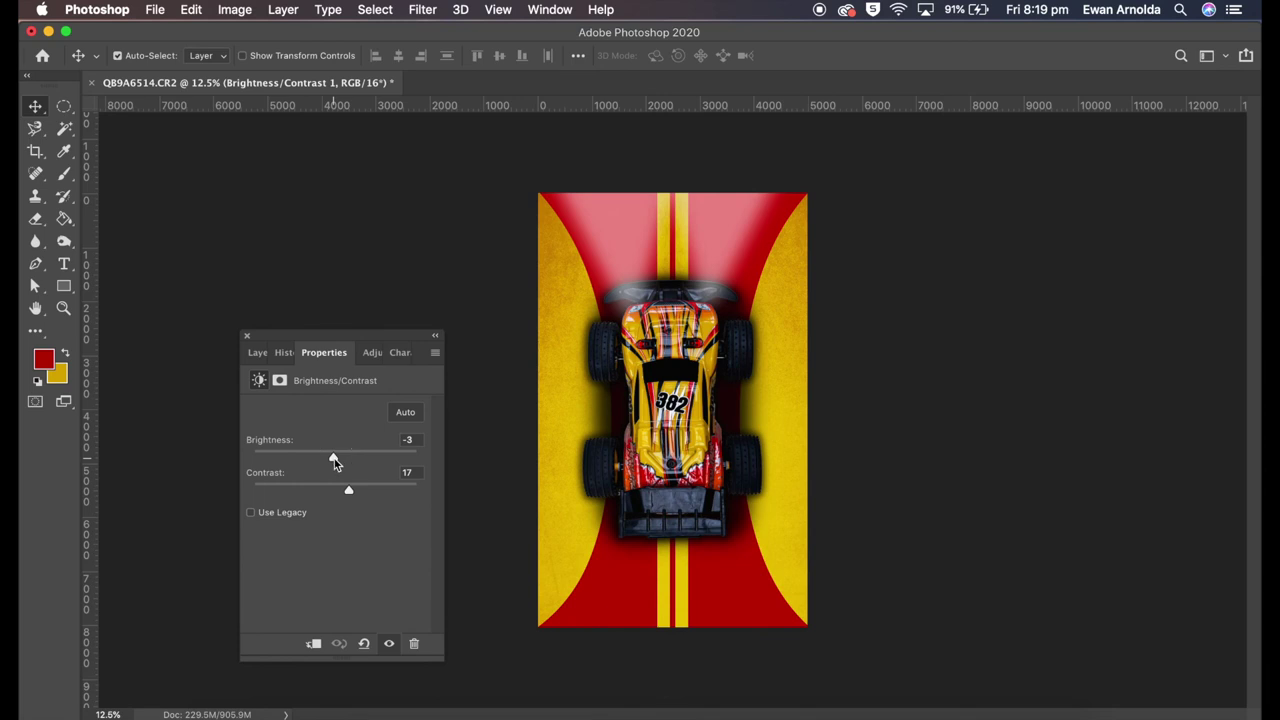
pyautogui.click(262, 355)
# Set the Shape 1 copy headlight beam layers to 40% opacity
pyautogui.scroll(-3, 376, 550)
pyautogui.scroll(-3, 376, 550)
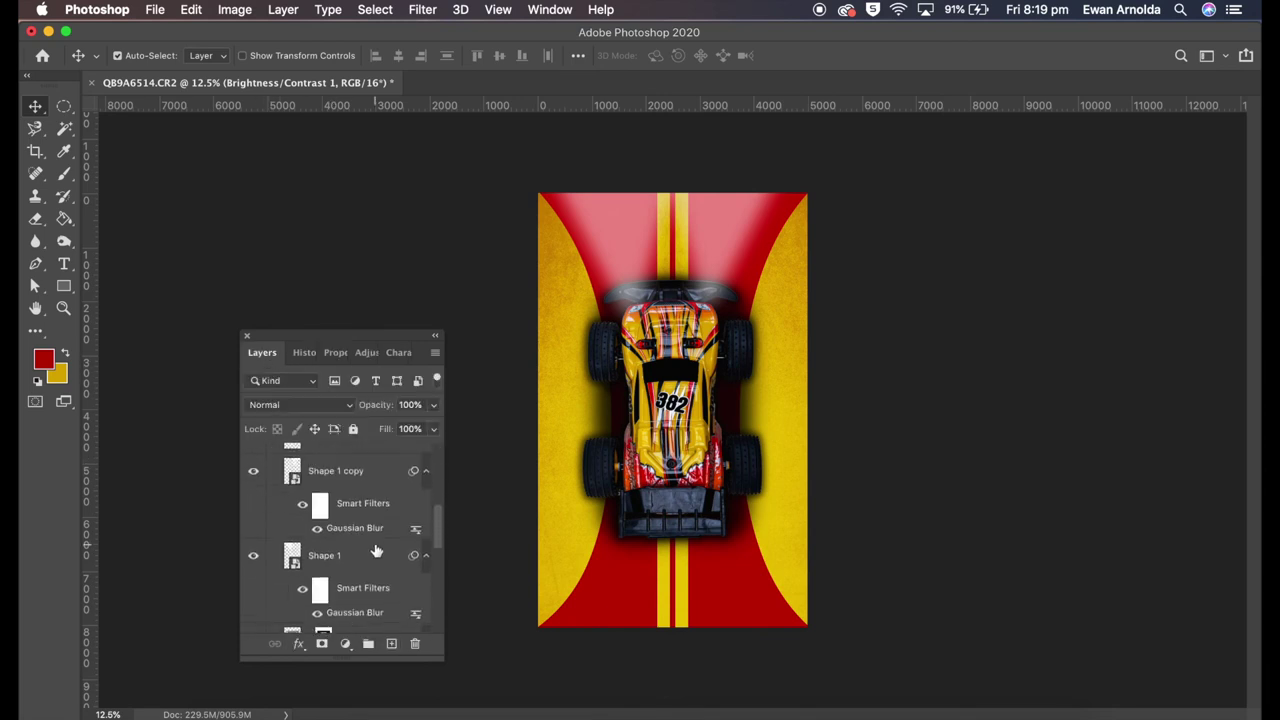
pyautogui.click(357, 477)
pyautogui.click(408, 405)
pyautogui.write('65')
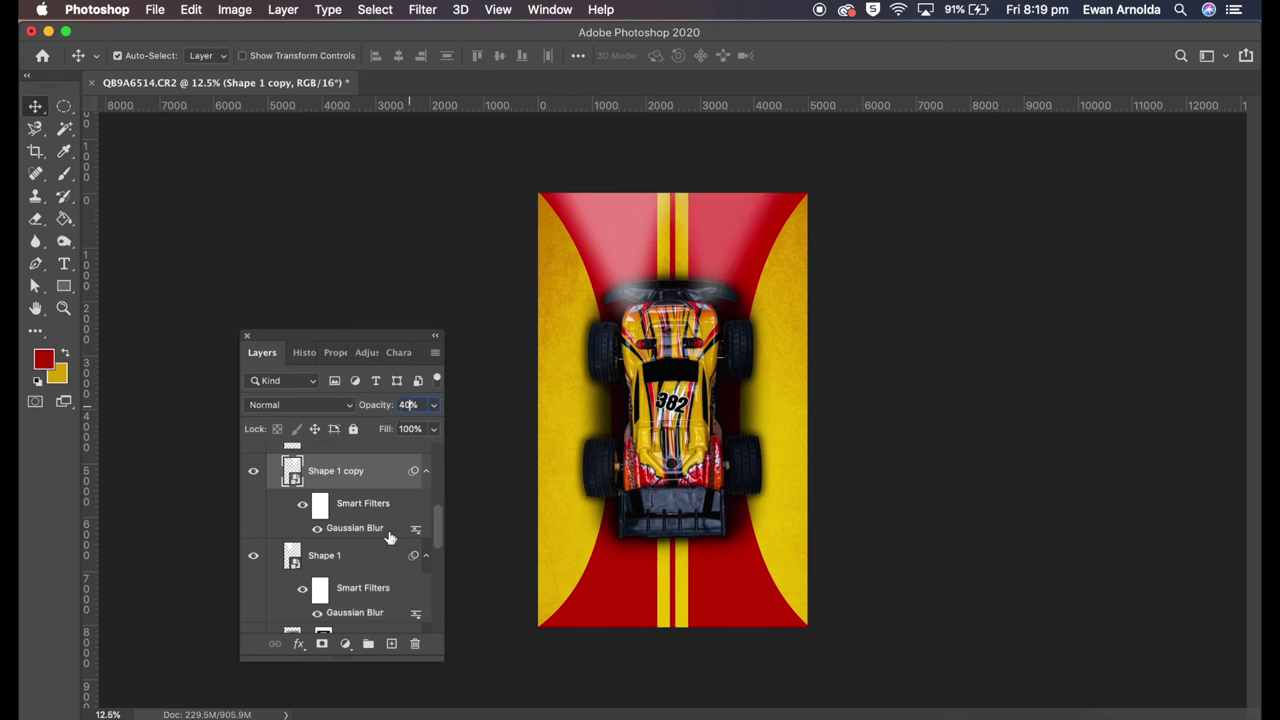
pyautogui.click(358, 558)
pyautogui.write('40')
pyautogui.press('Return')
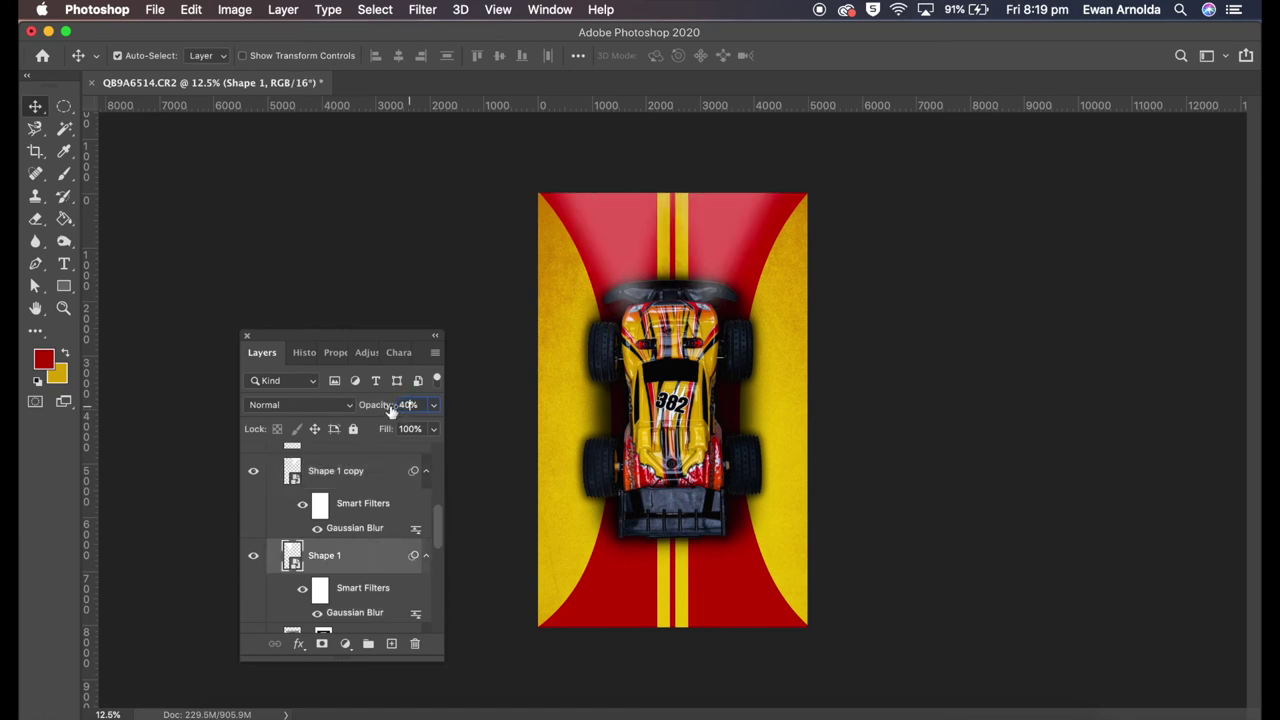
# Set the Rectangle 1 copy and Rectangle 1 red panels to Multiply blending
pyautogui.scroll(-2, 394, 537)
pyautogui.scroll(-3, 400, 549)
pyautogui.click(329, 528)
pyautogui.click(300, 405)
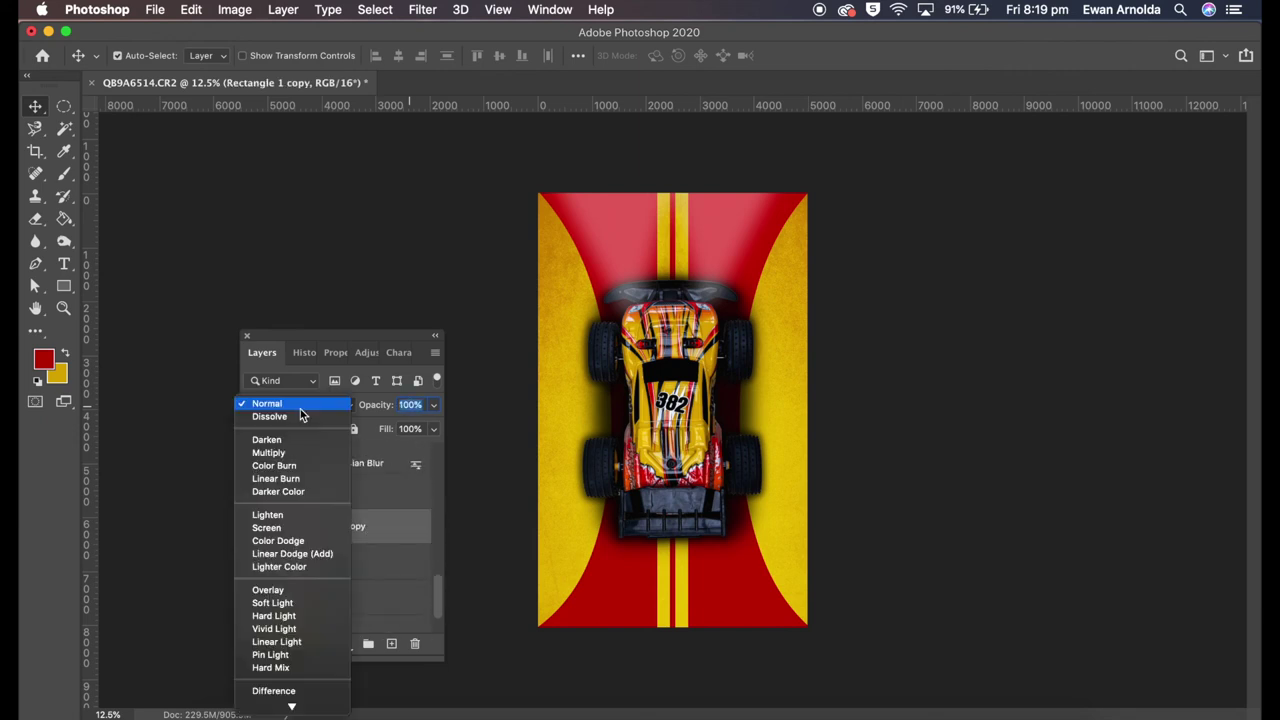
pyautogui.click(287, 405)
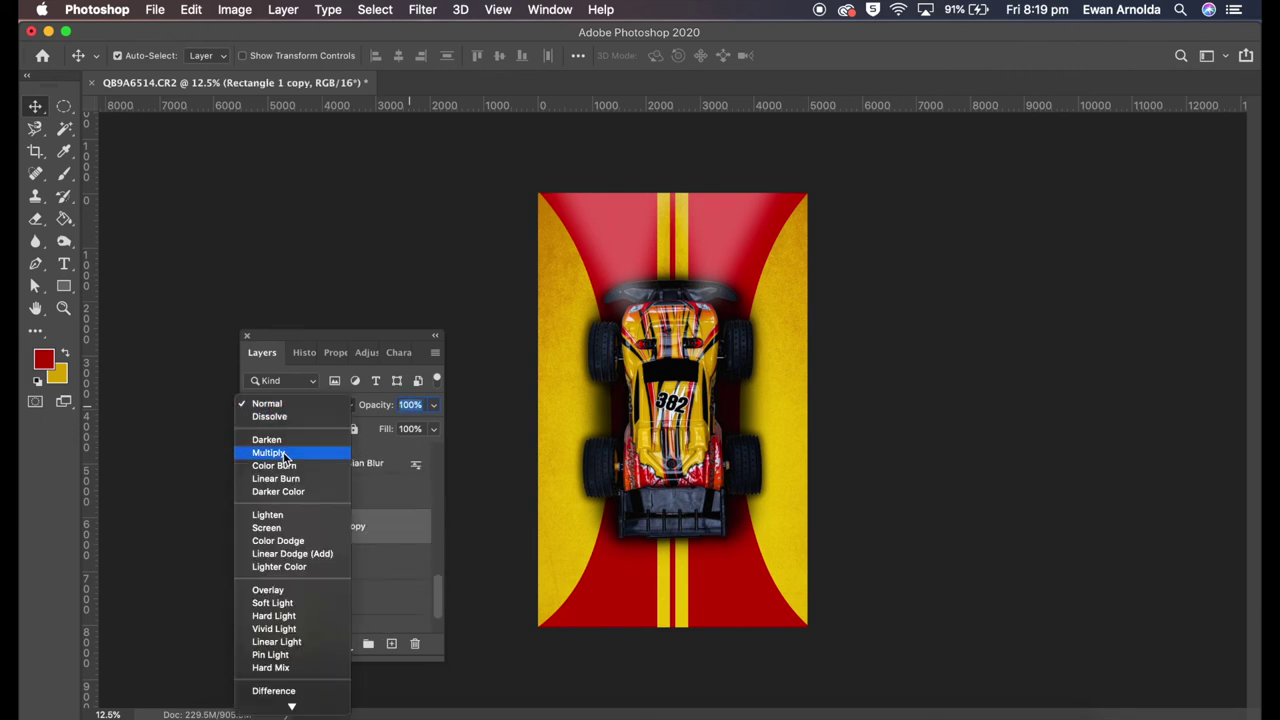
pyautogui.click(285, 456)
pyautogui.click(340, 563)
pyautogui.click(300, 405)
pyautogui.click(285, 456)
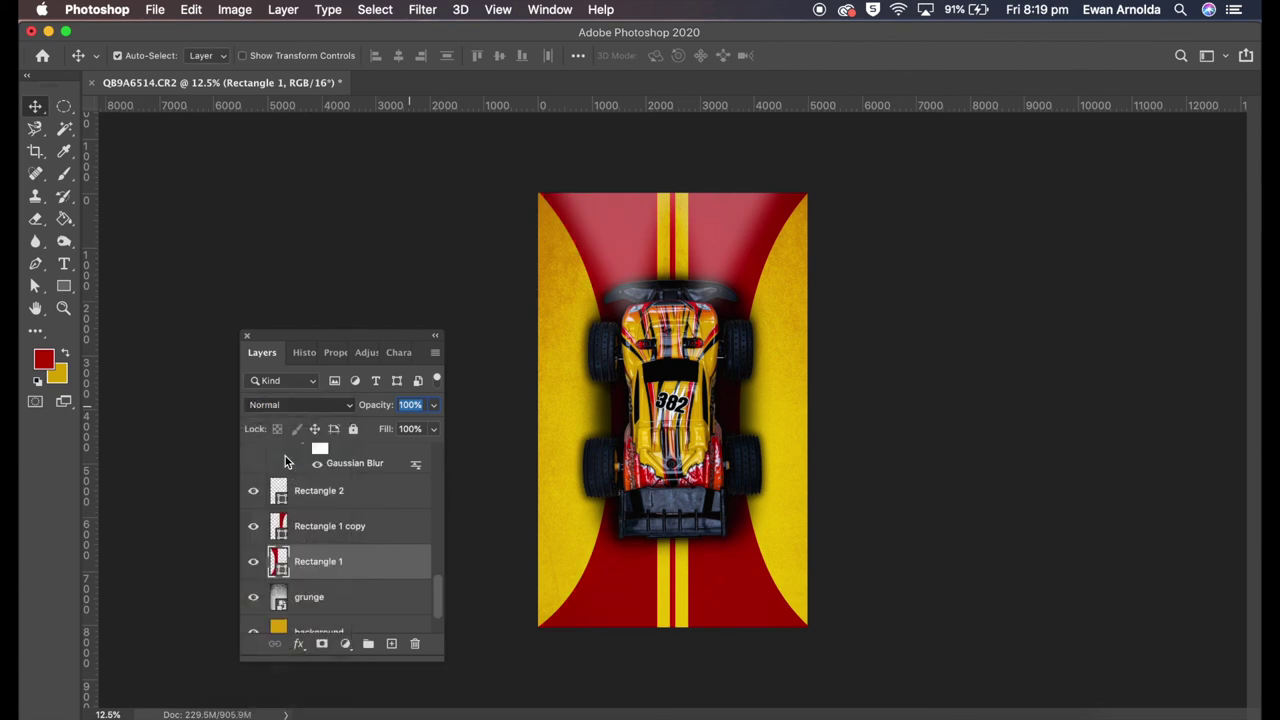
# Move the grunge layer above Rectangle 2 and blend it with Soft Light
pyautogui.moveTo(314, 592); pyautogui.dragTo(324, 490)
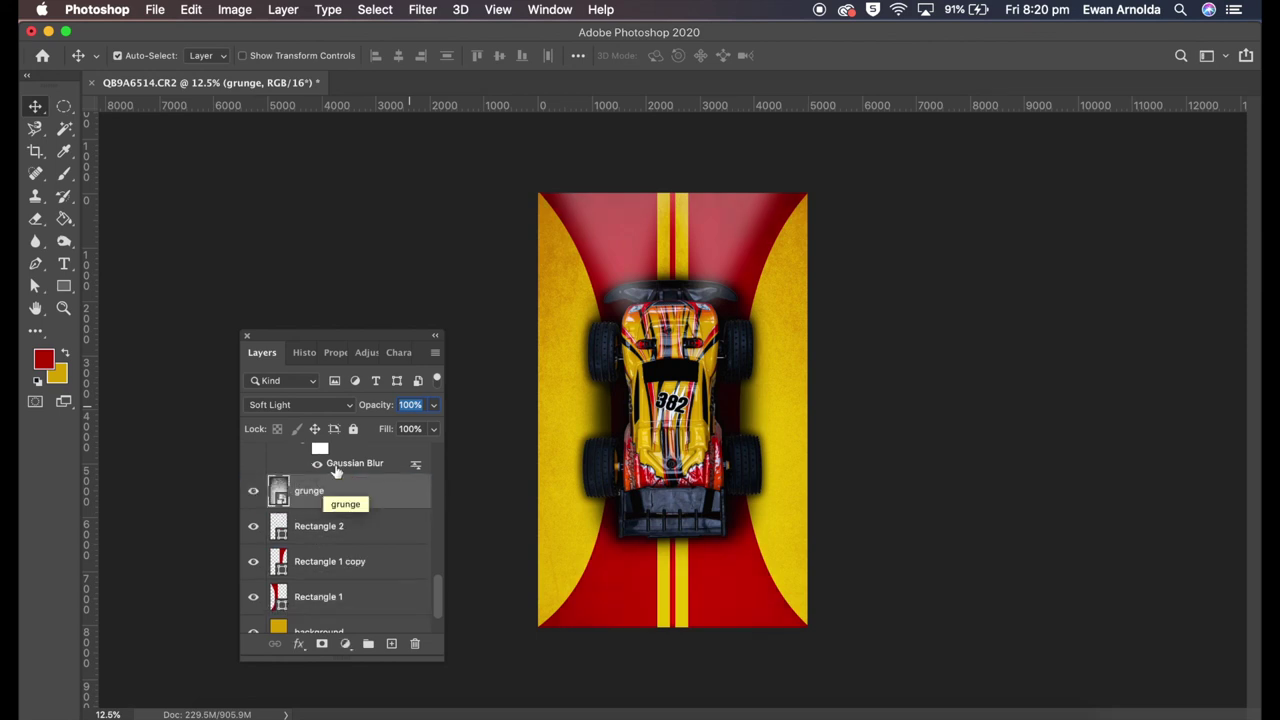
pyautogui.click(300, 404)
pyautogui.click(291, 408)
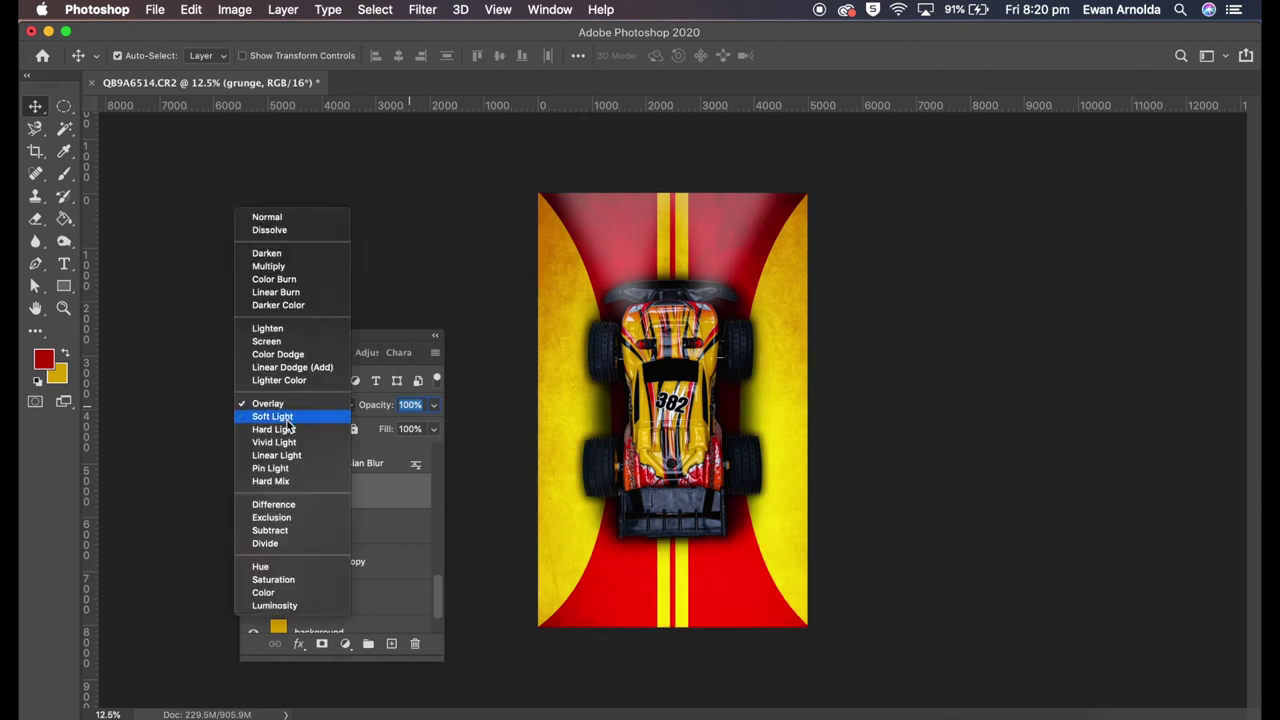
pyautogui.click(286, 419)
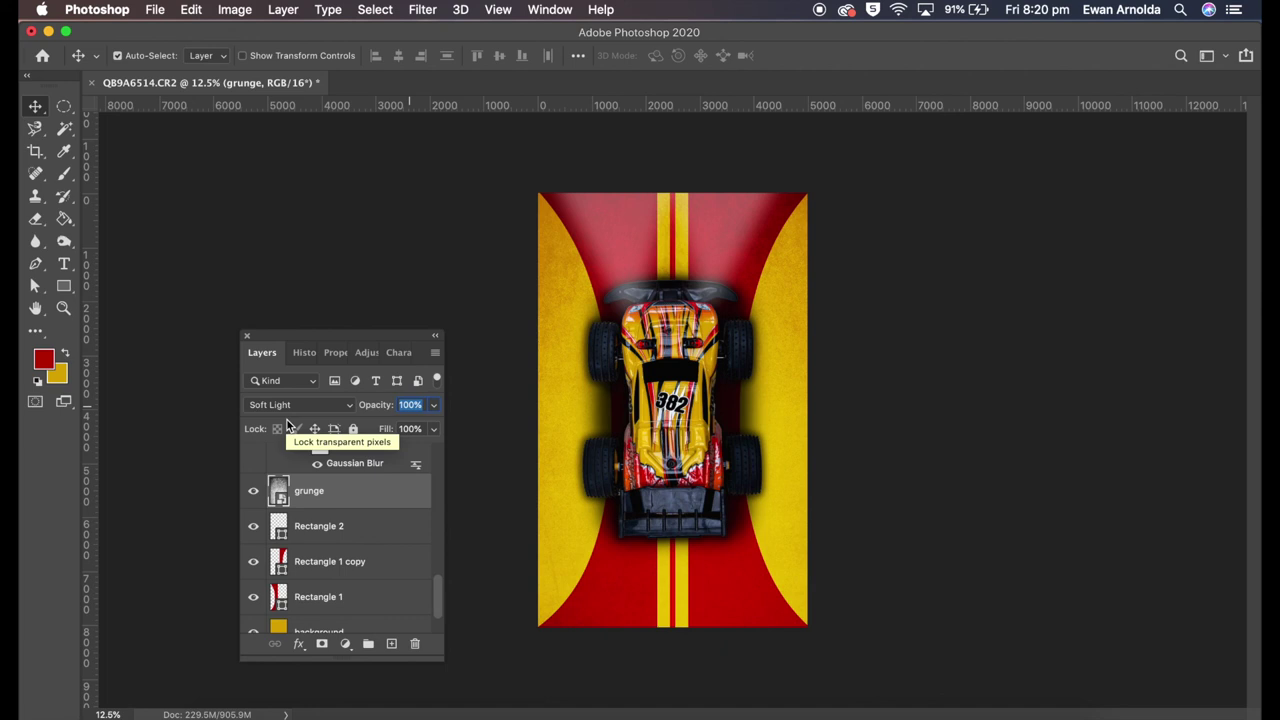
# Collapse Group 1 and rename it to 'car'
pyautogui.scroll(3, 366, 546)
pyautogui.scroll(3, 366, 546)
pyautogui.scroll(3, 366, 549)
pyautogui.scroll(3, 366, 549)
pyautogui.click(331, 458)
pyautogui.click(273, 456)
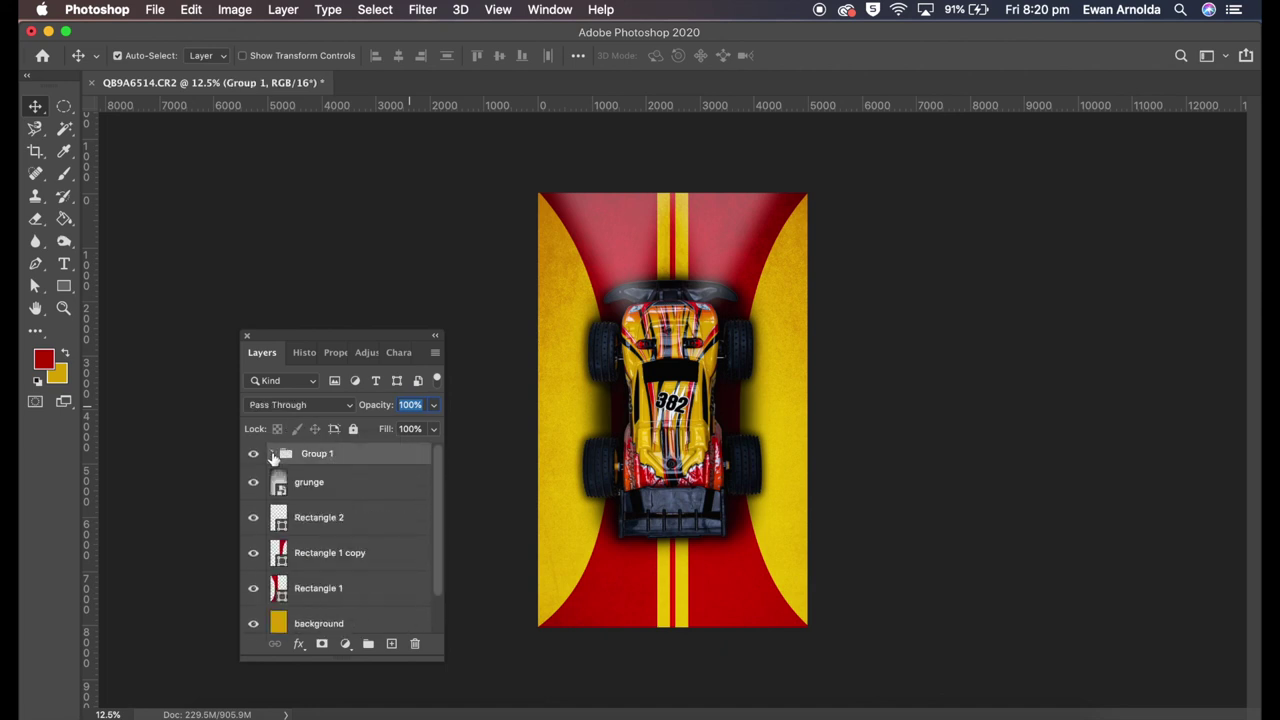
pyautogui.doubleClick(315, 454)
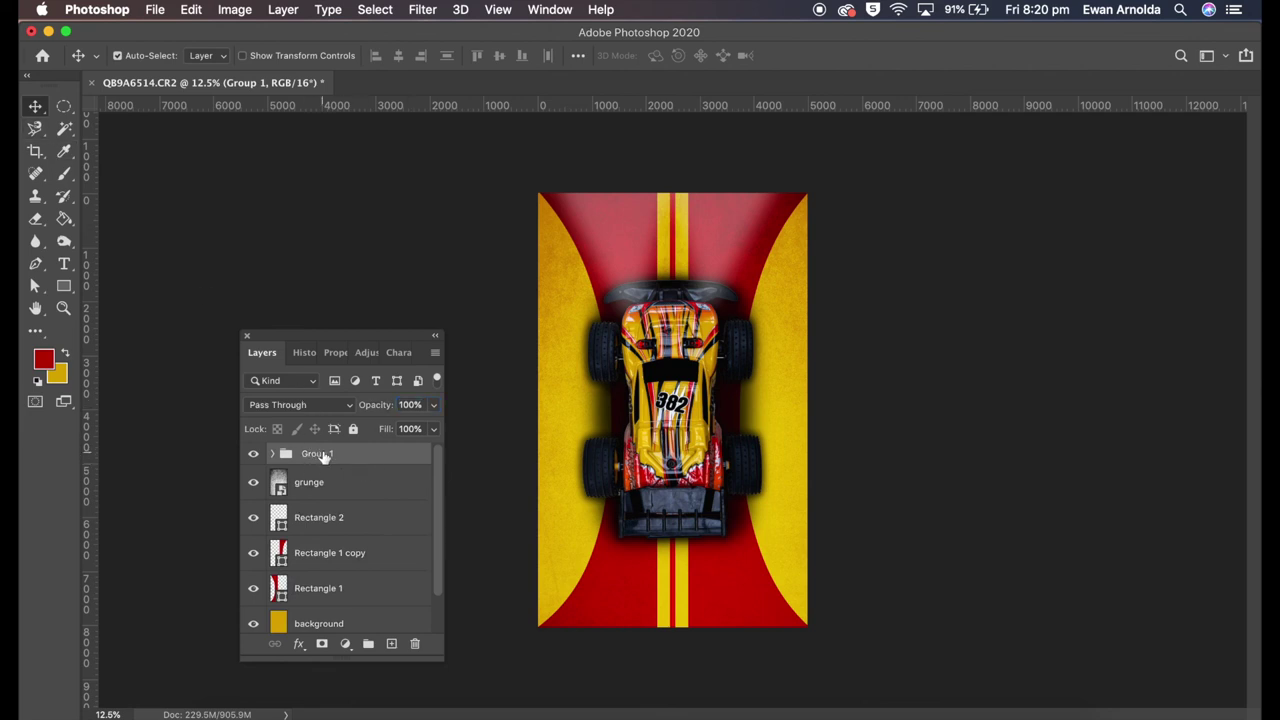
pyautogui.write('car')
pyautogui.press('Return')
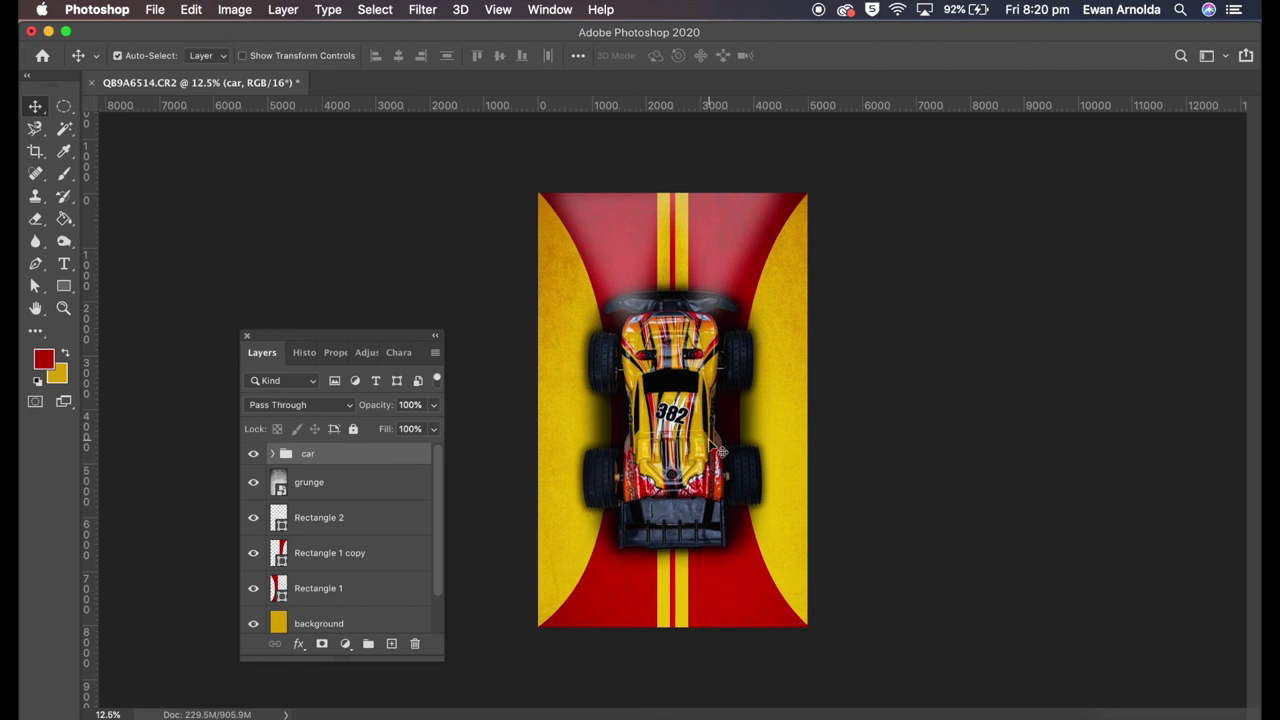
# Mark the canvas centre with vertical and horizontal guides from the background's transform bounds, then clear them
pyautogui.click(354, 623)
pyautogui.hotkey('ctrl', 't')
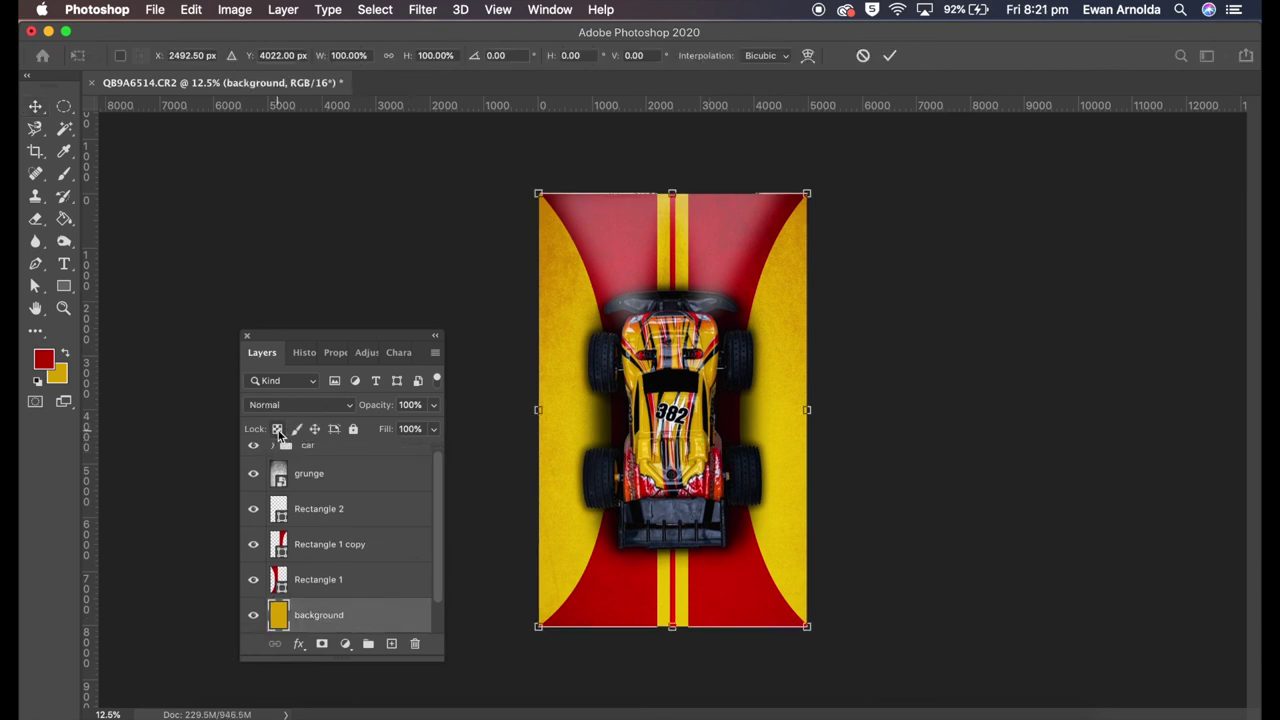
pyautogui.moveTo(98, 311); pyautogui.dragTo(672, 314)
pyautogui.moveTo(596, 112); pyautogui.dragTo(608, 412)
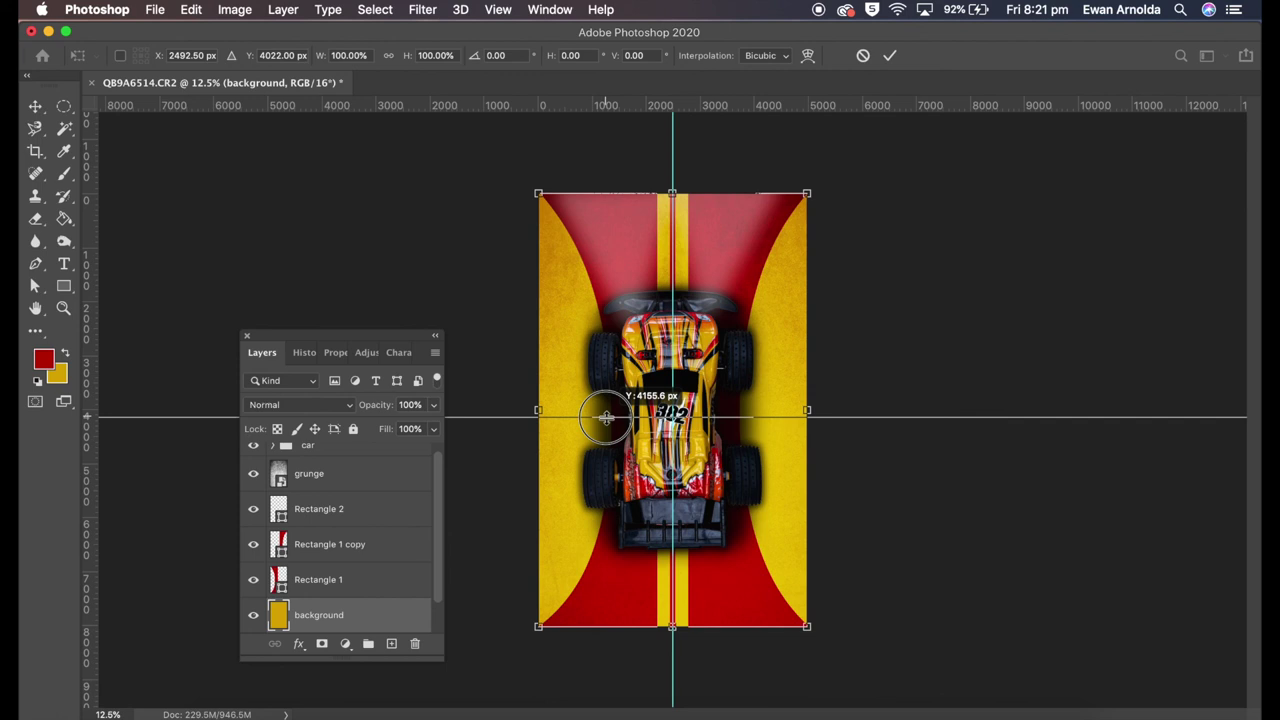
pyautogui.click(890, 56)
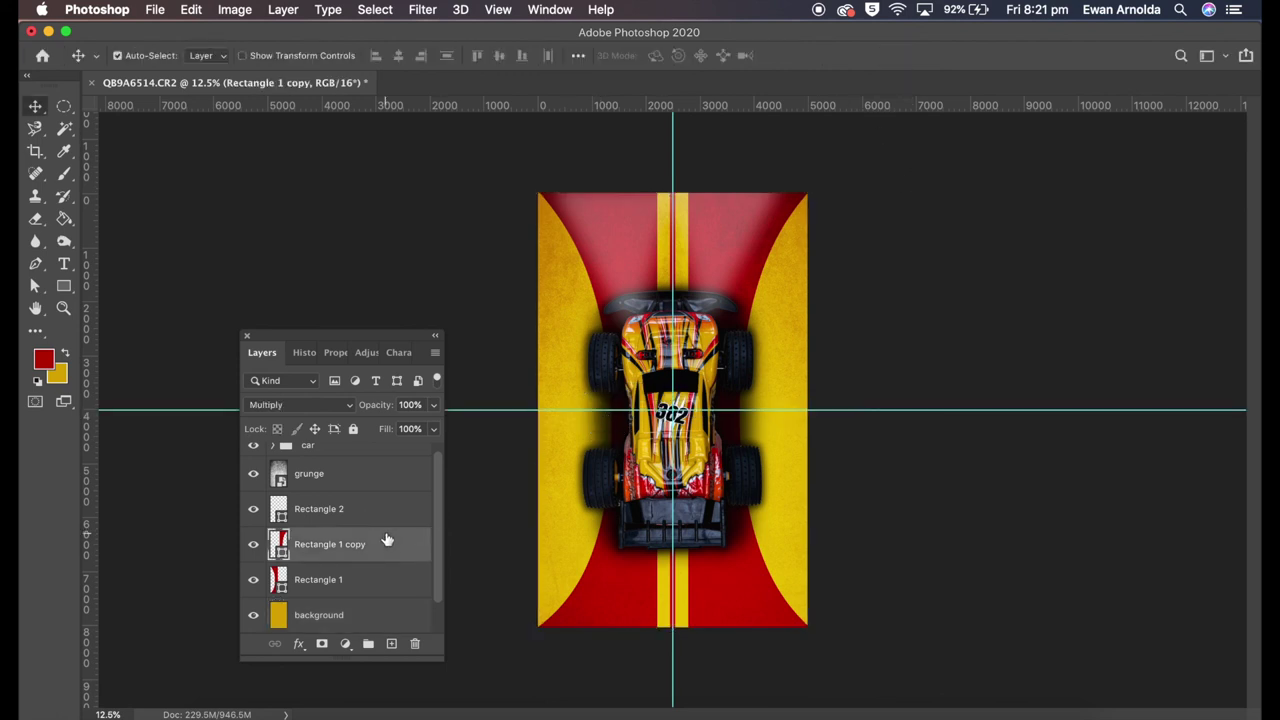
pyautogui.click(356, 580)
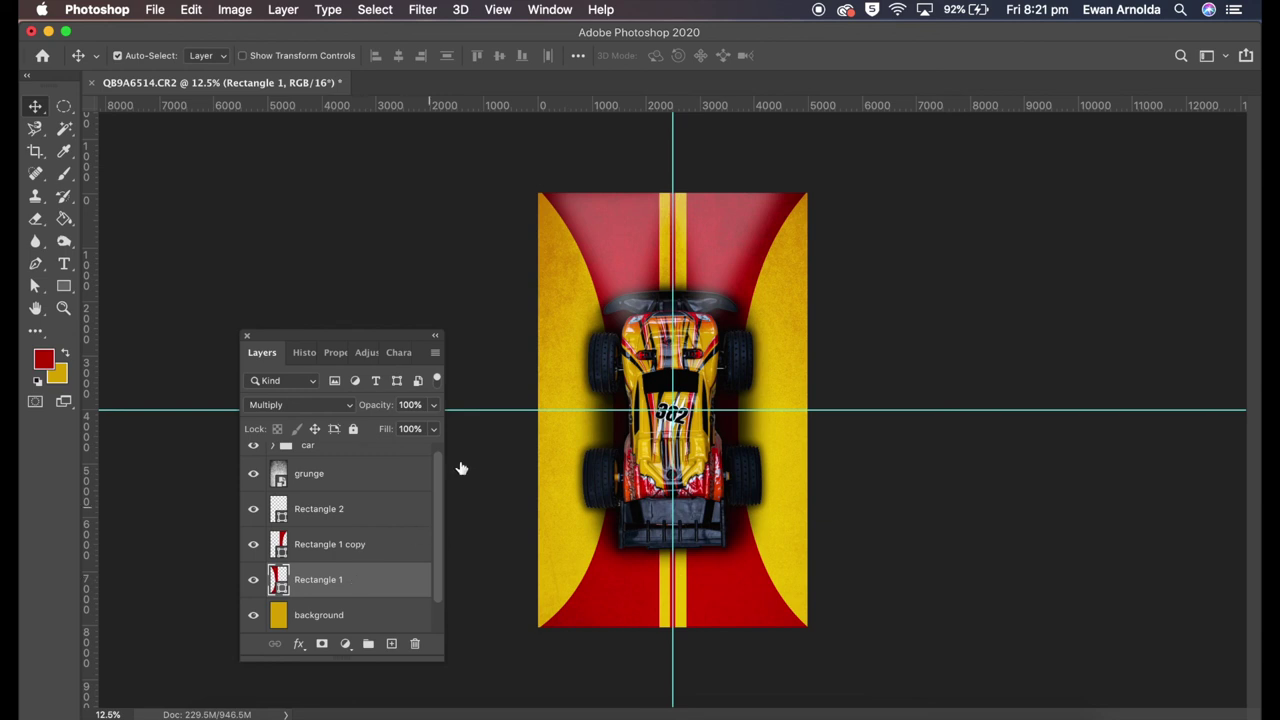
pyautogui.moveTo(672, 183); pyautogui.dragTo(60, 165)
pyautogui.moveTo(810, 409); pyautogui.dragTo(791, 51)
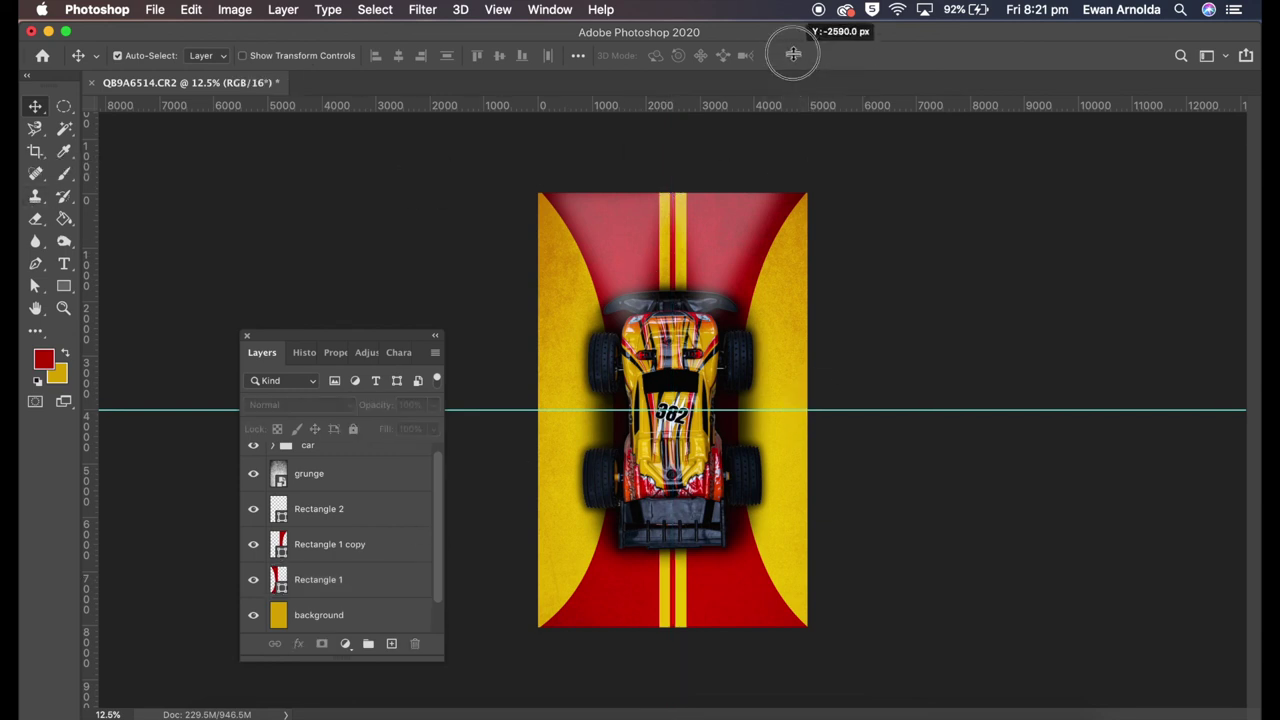
# Free Transform the Rectangle 2 stripes to sit centred on the canvas
pyautogui.click(343, 519)
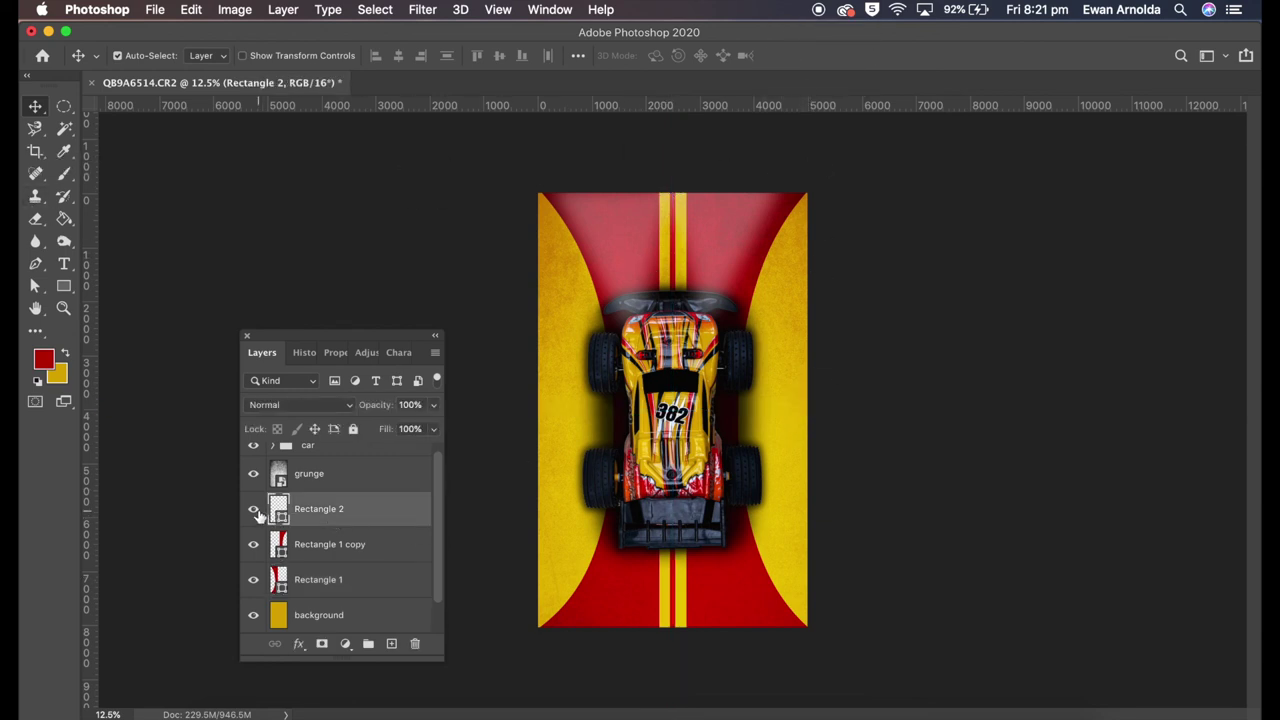
pyautogui.hotkey('ctrl', 't')
pyautogui.moveTo(676, 421); pyautogui.dragTo(679, 424)
pyautogui.hotkey('ctrl', '+')
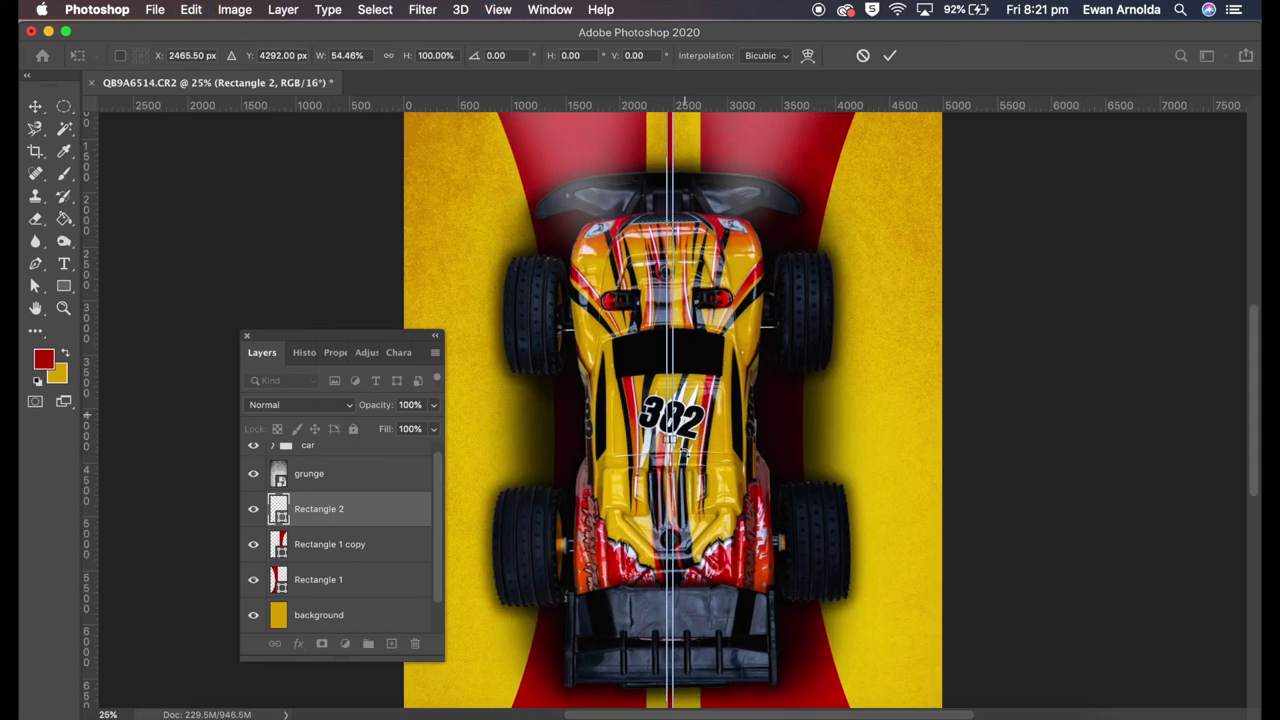
pyautogui.click(890, 58)
pyautogui.hotkey('ctrl', 't')
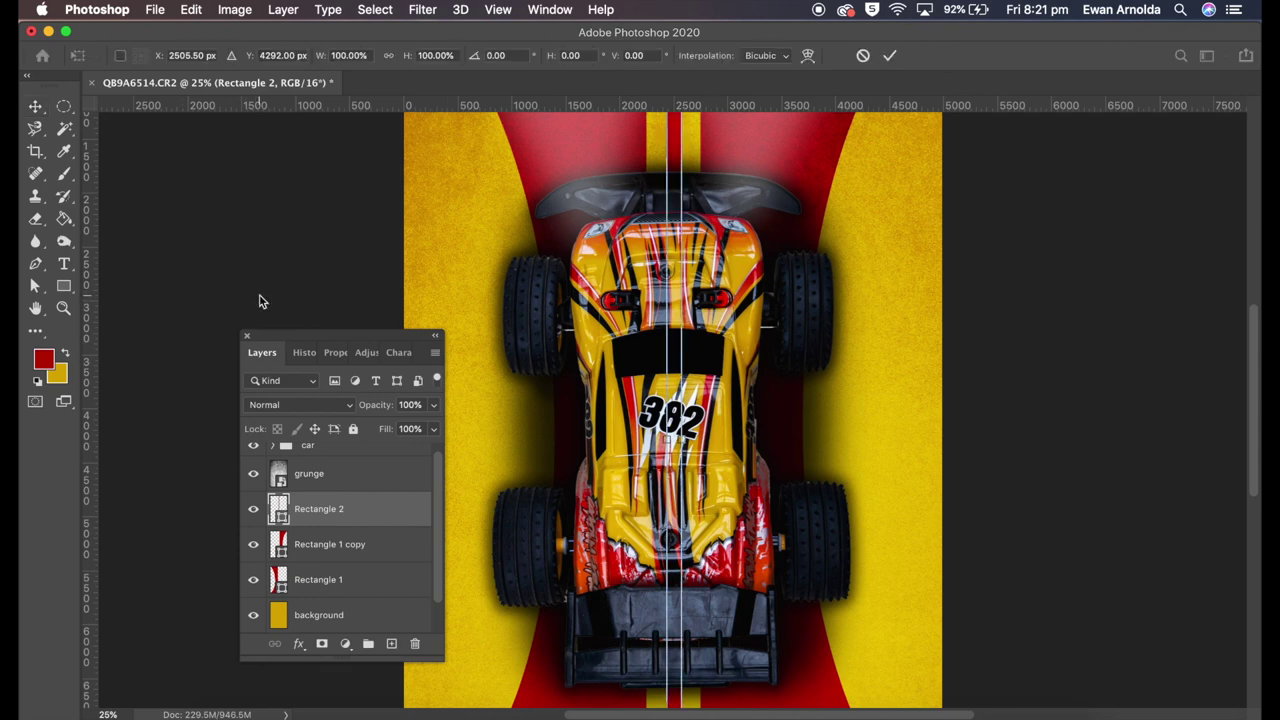
pyautogui.click(890, 55)
# Check the stripes against a new vertical centre guide, then remove the guide
pyautogui.click(340, 615)
pyautogui.hotkey('ctrl', '-')
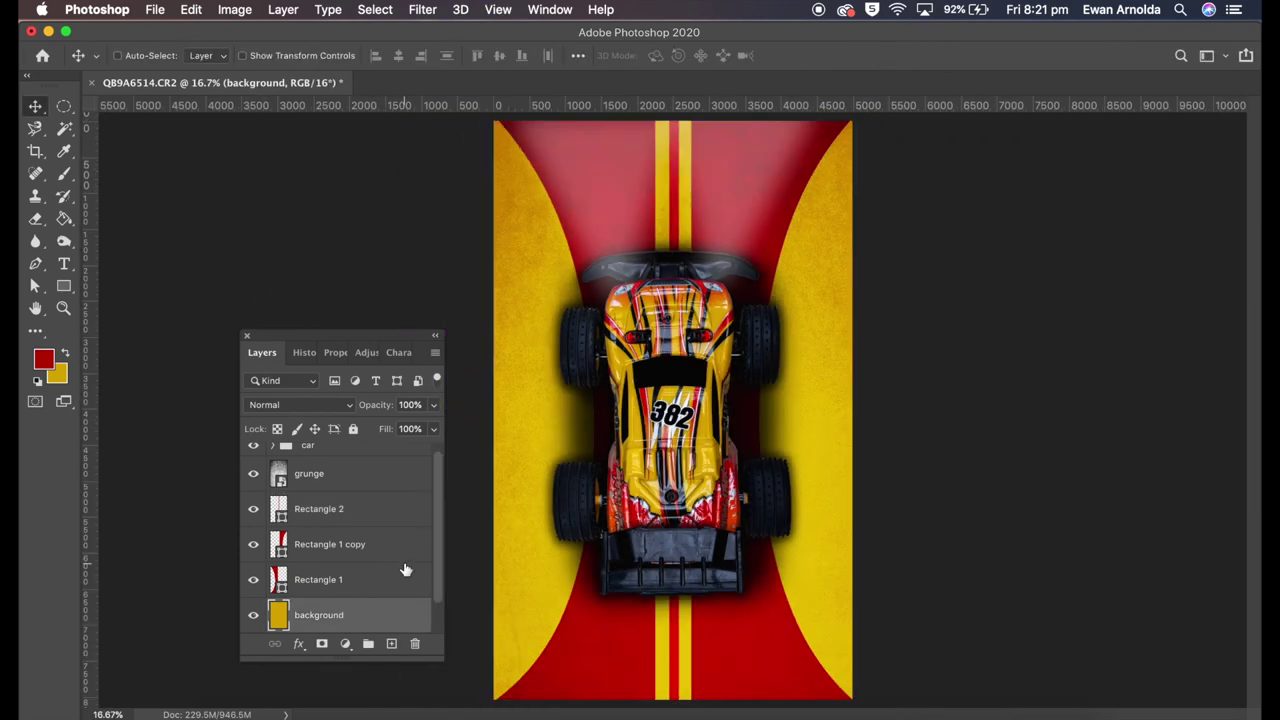
pyautogui.hotkey('ctrl', 't')
pyautogui.moveTo(88, 263); pyautogui.dragTo(673, 255)
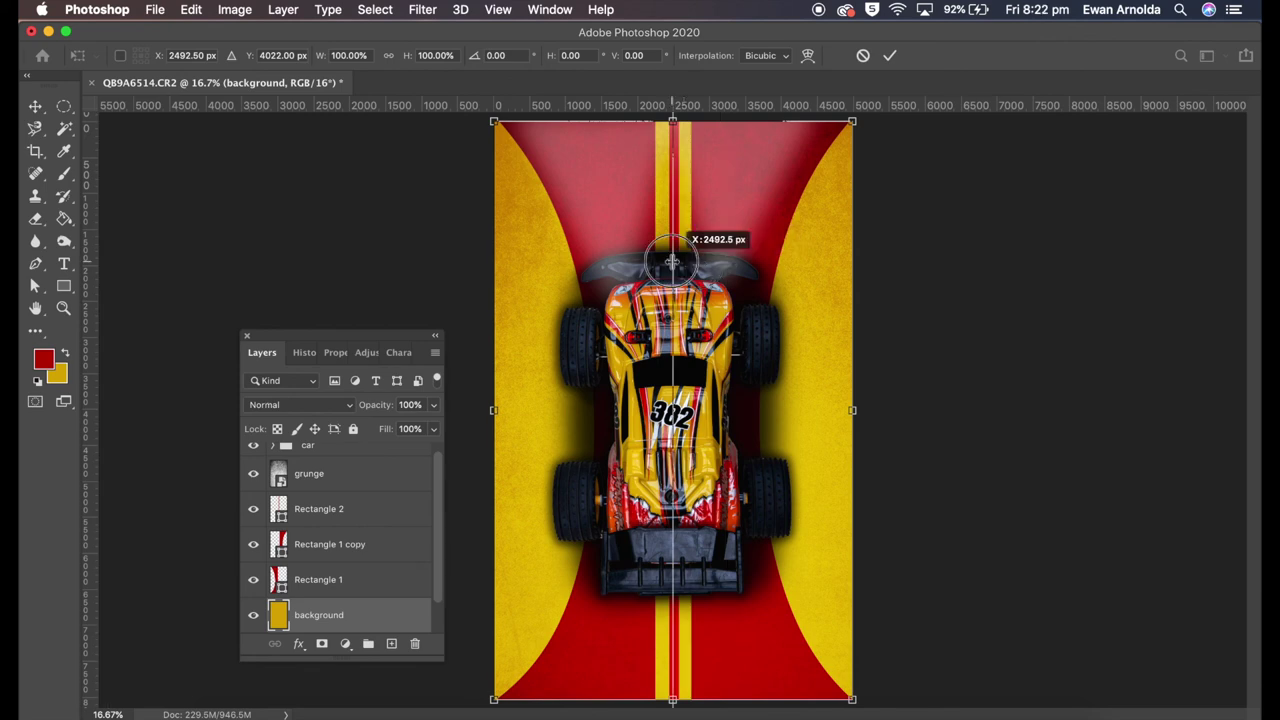
pyautogui.click(369, 509)
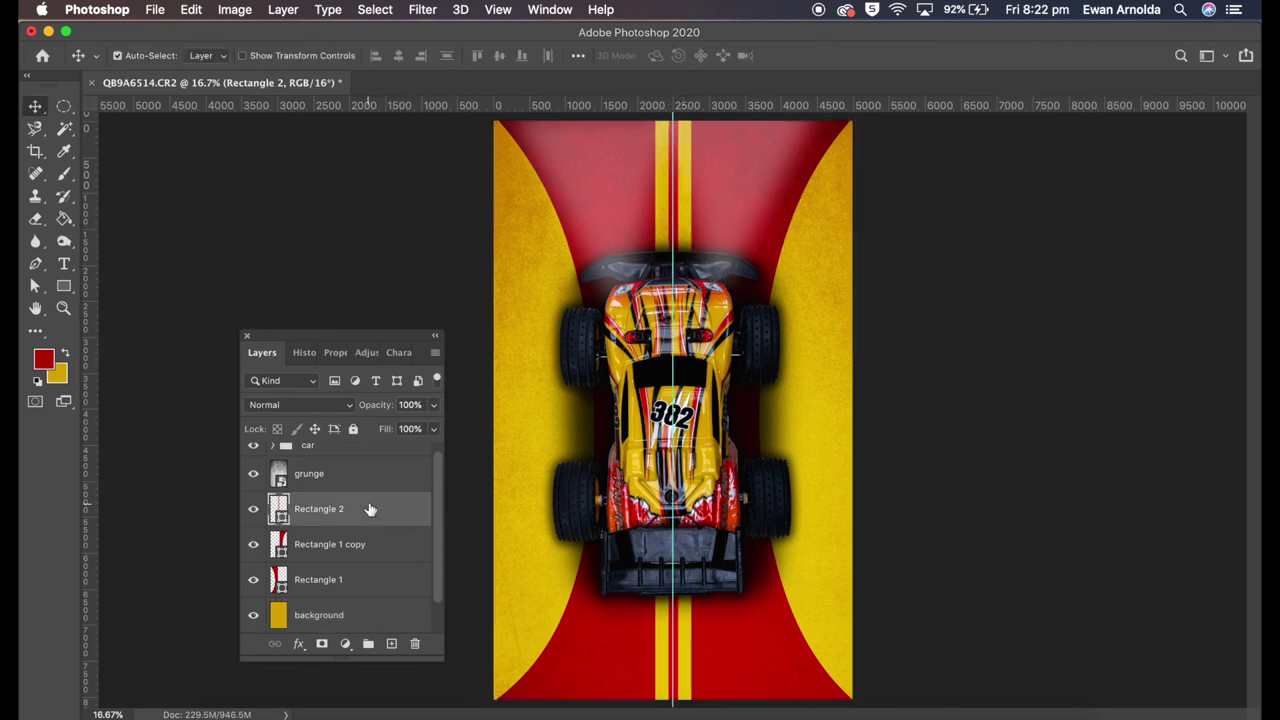
pyautogui.hotkey('ctrl', '-')
pyautogui.moveTo(676, 155); pyautogui.dragTo(92, 130)
pyautogui.moveTo(314, 342); pyautogui.dragTo(343, 222)
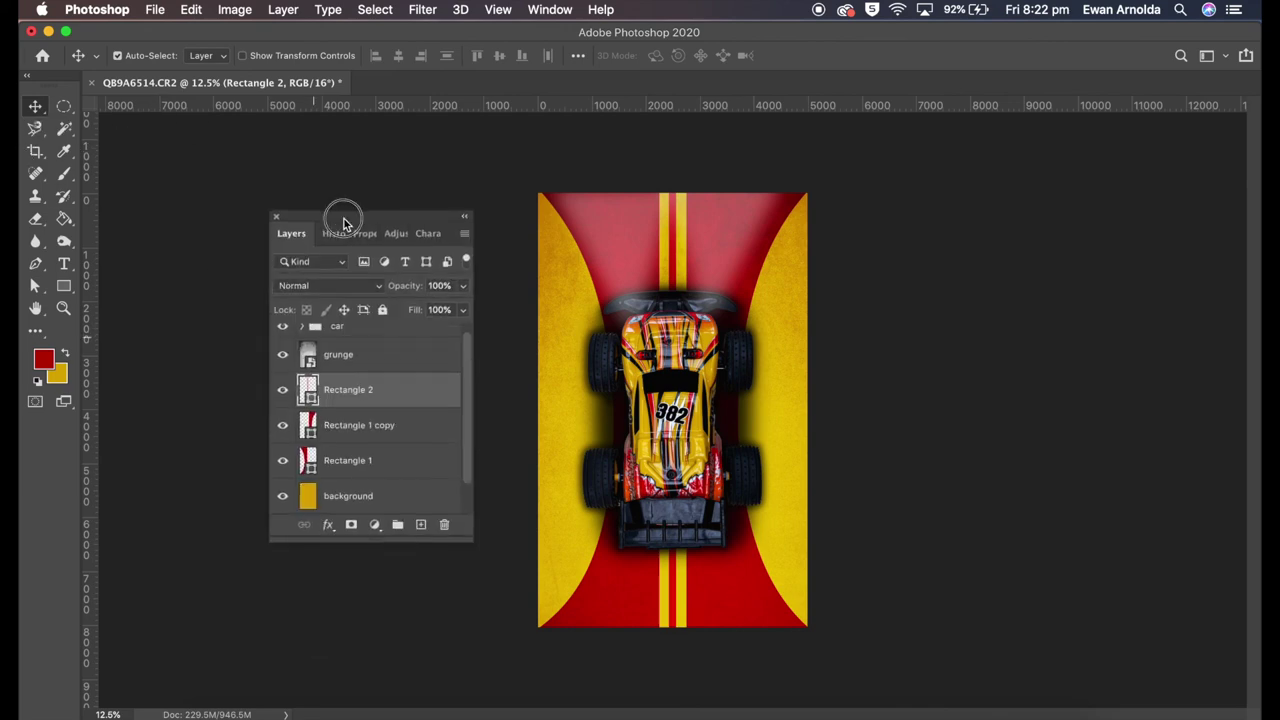